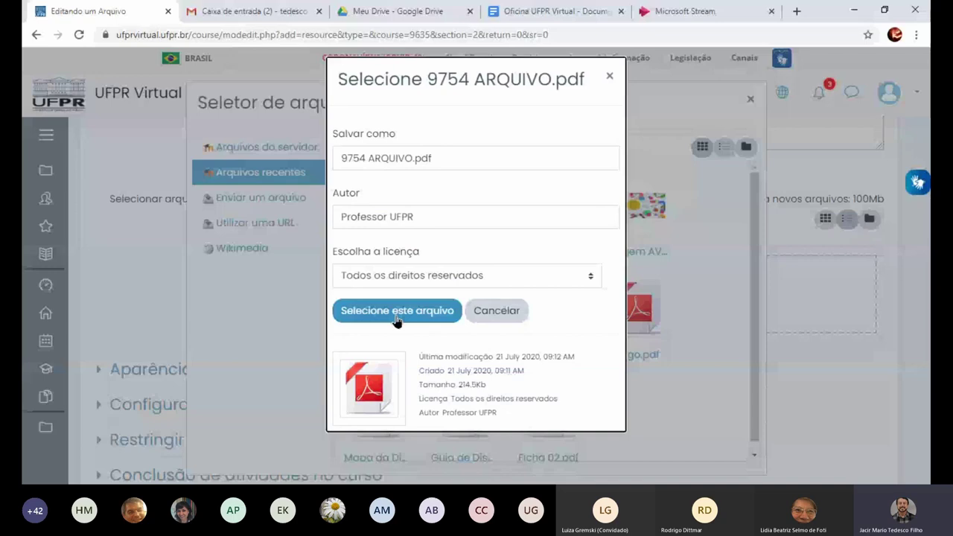
Attach 9754 ARQUIVO.pdf to the Artigo resource, then save and display it
click(396, 311)
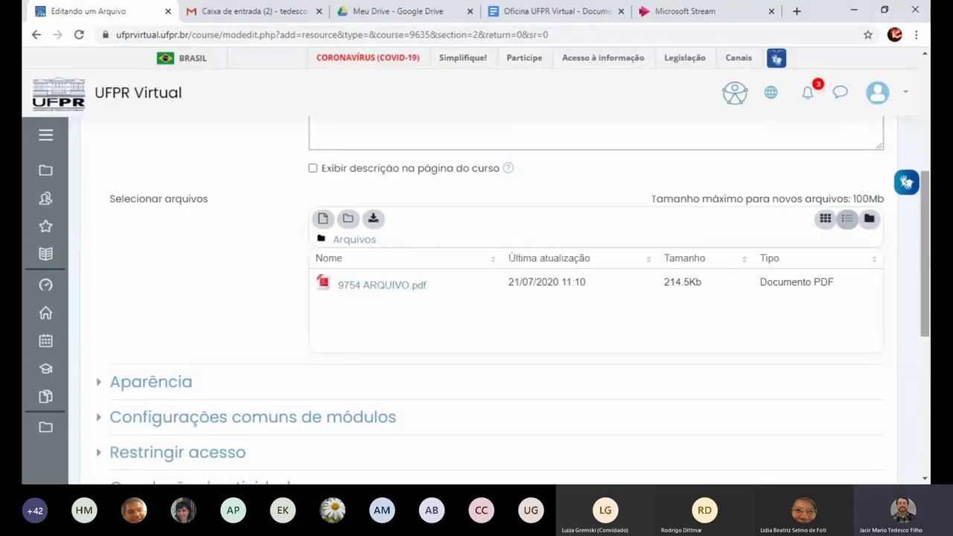
scroll(621, 365, down, 4)
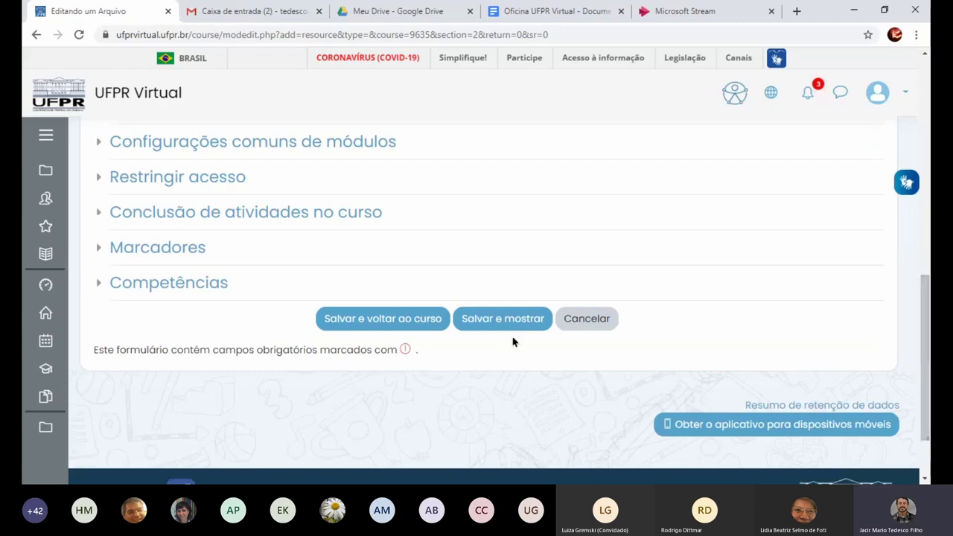
click(500, 321)
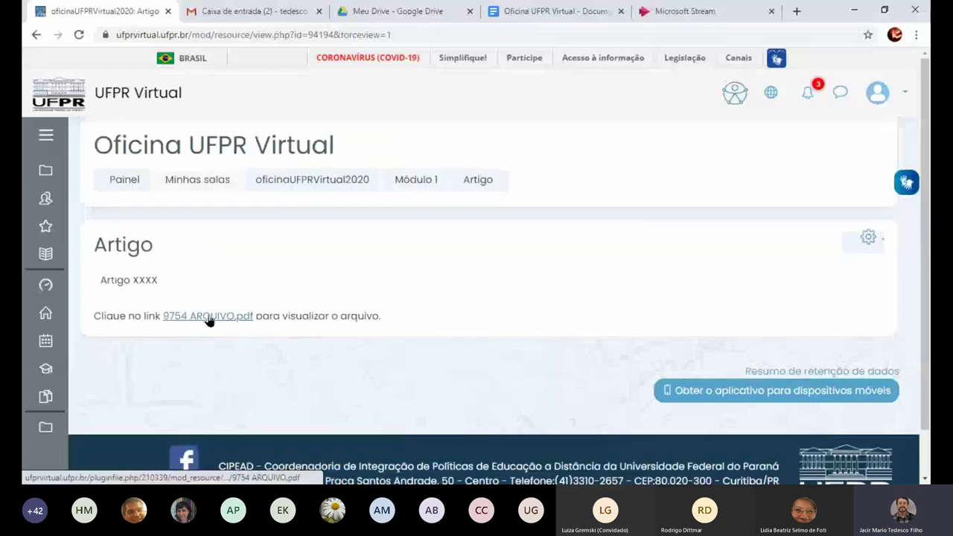
Preview 9754 ARQUIVO.pdf, then return to the oficinaUFPRVirtual2020 course main page
click(209, 319)
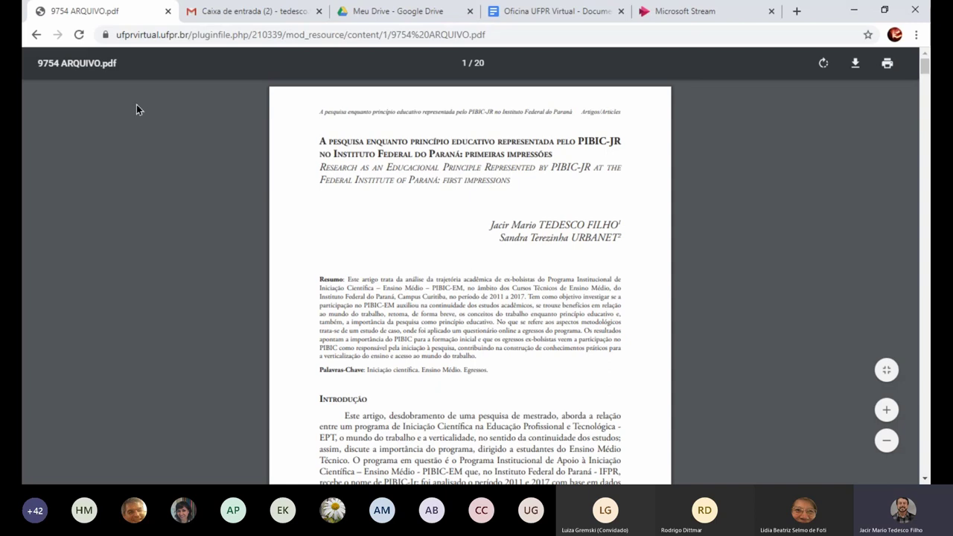
click(37, 39)
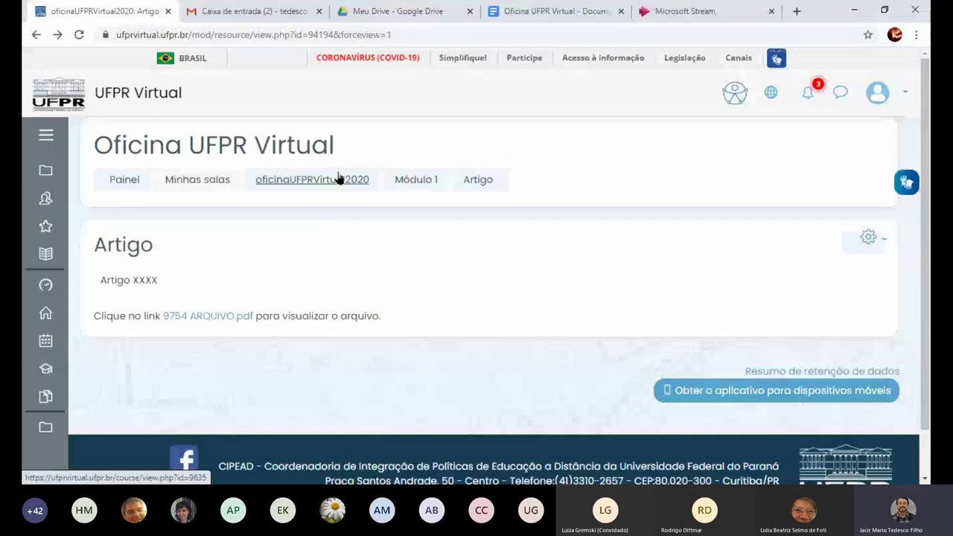
click(339, 179)
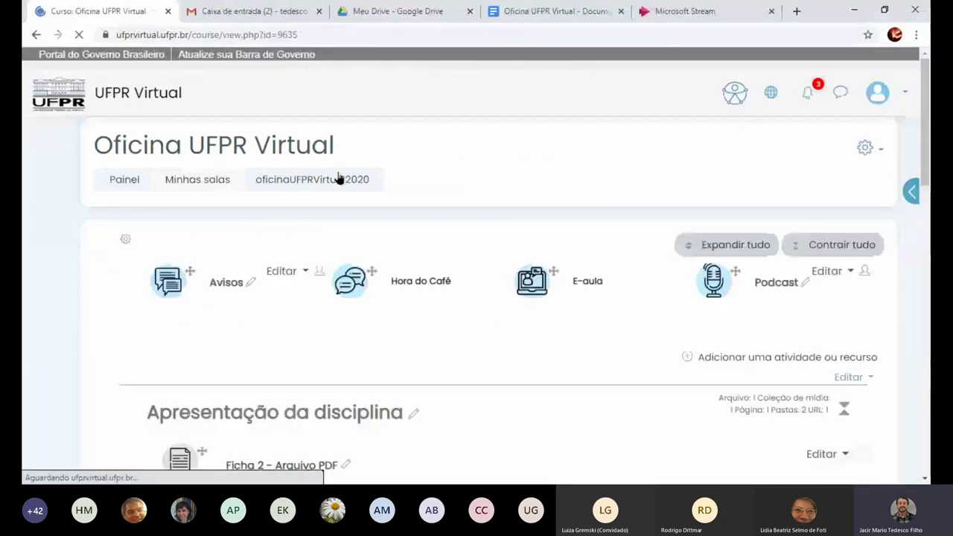
Choose URL in Módulo 1's activity chooser to open an empty URL resource form
scroll(477, 298, down, 10)
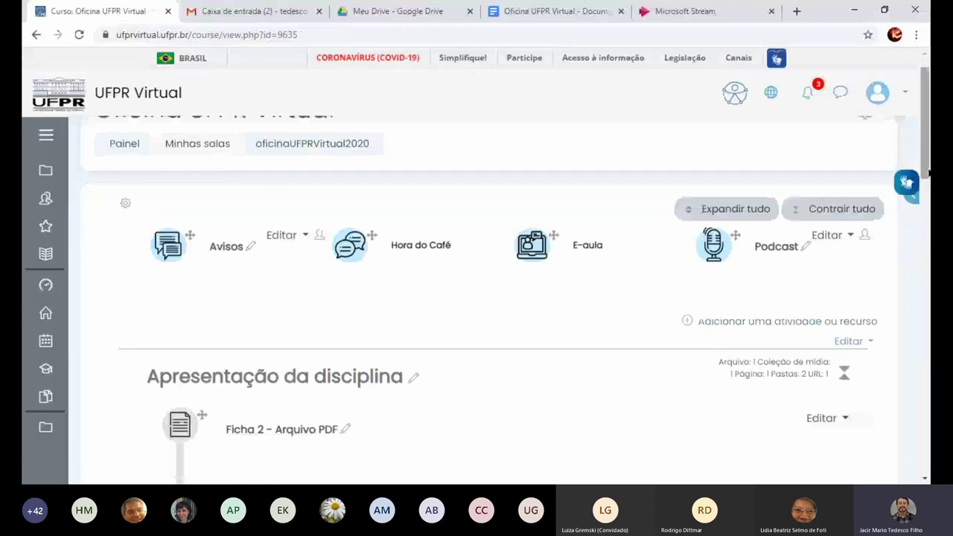
scroll(476, 298, down, 4)
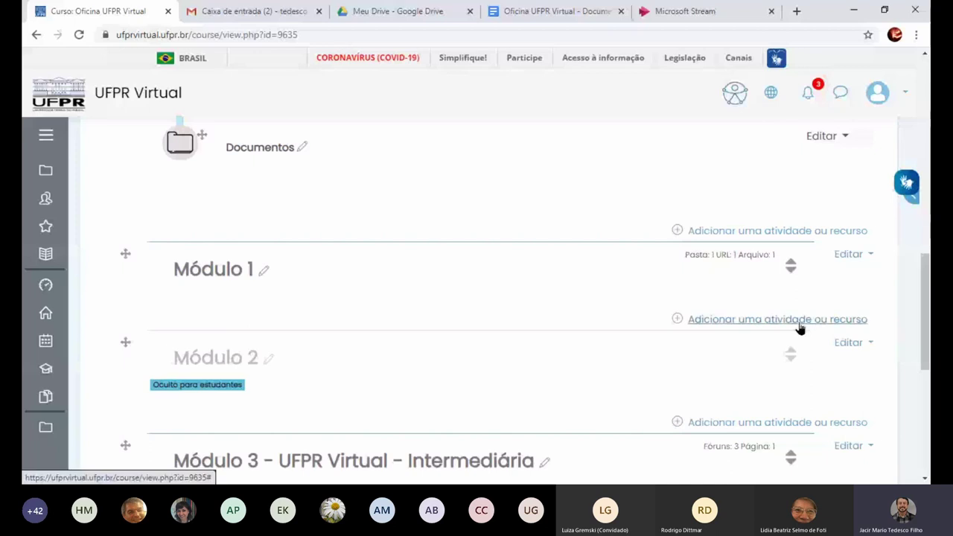
click(799, 320)
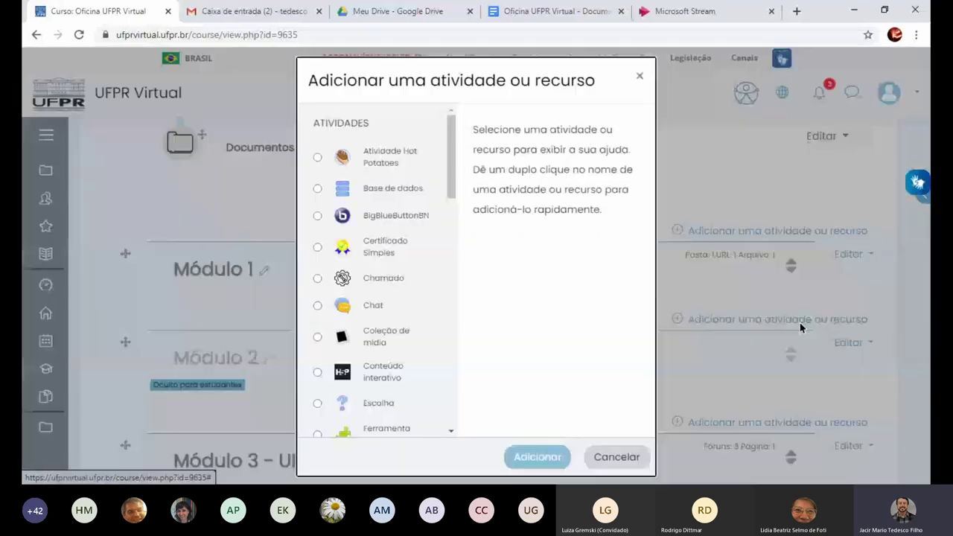
drag(450, 176, 450, 419)
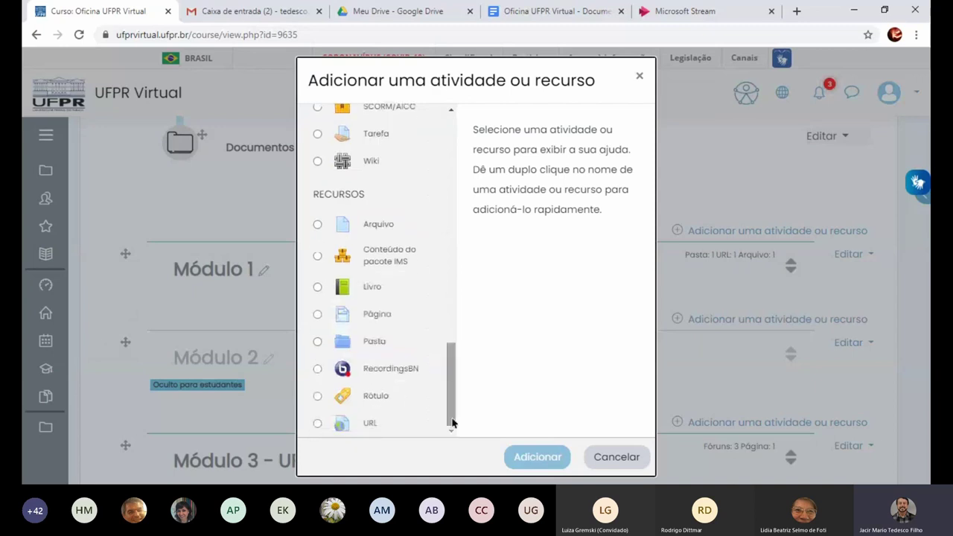
click(318, 423)
click(544, 458)
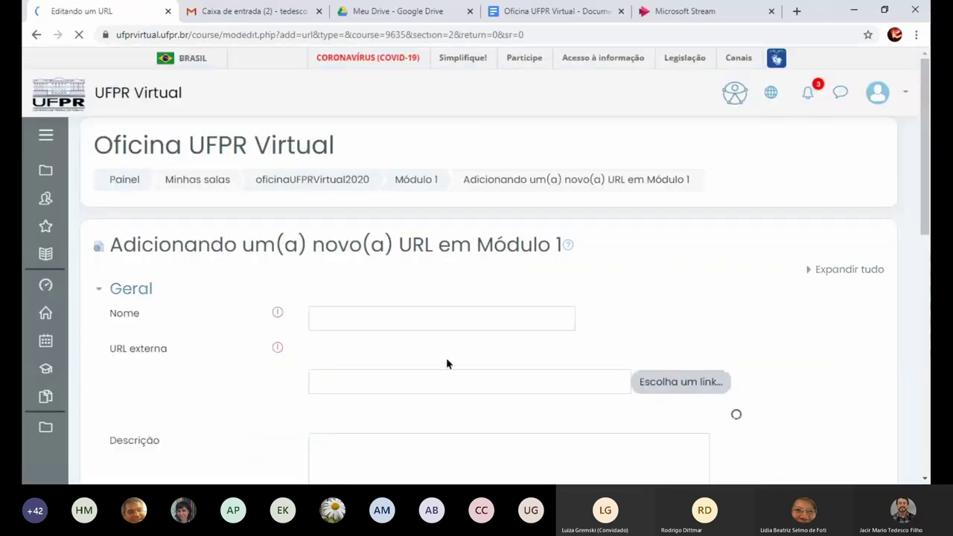
Name the new URL resource 'Site de visita constante'
click(419, 318)
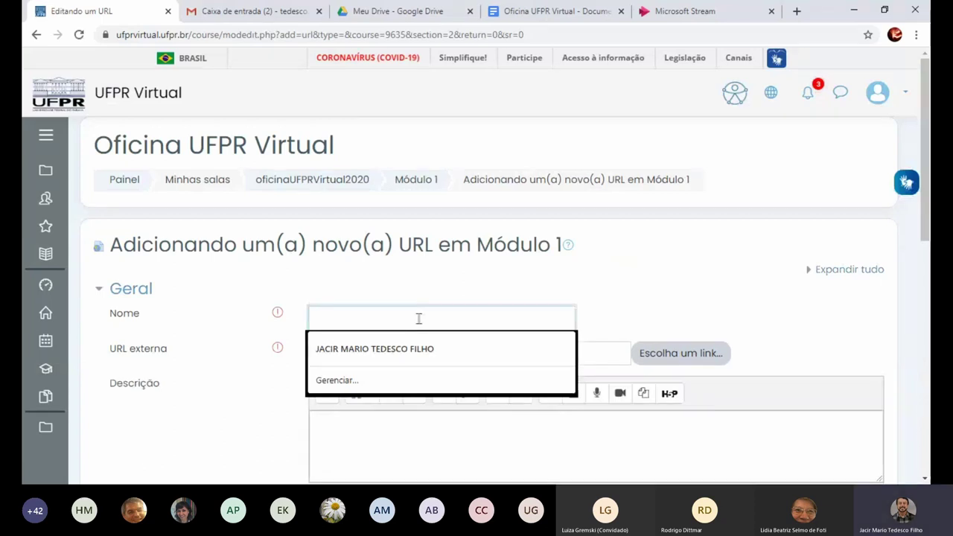
text(Site )
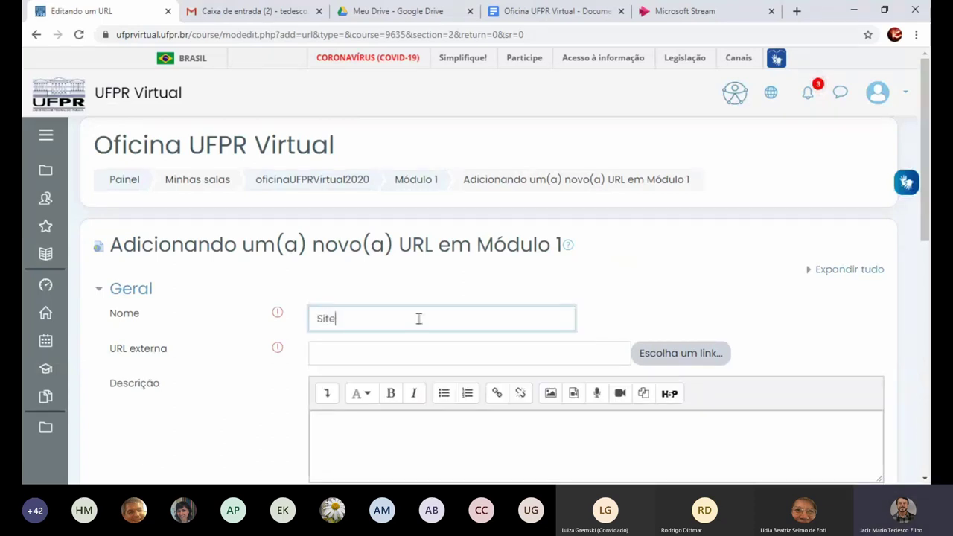
text(de visita con)
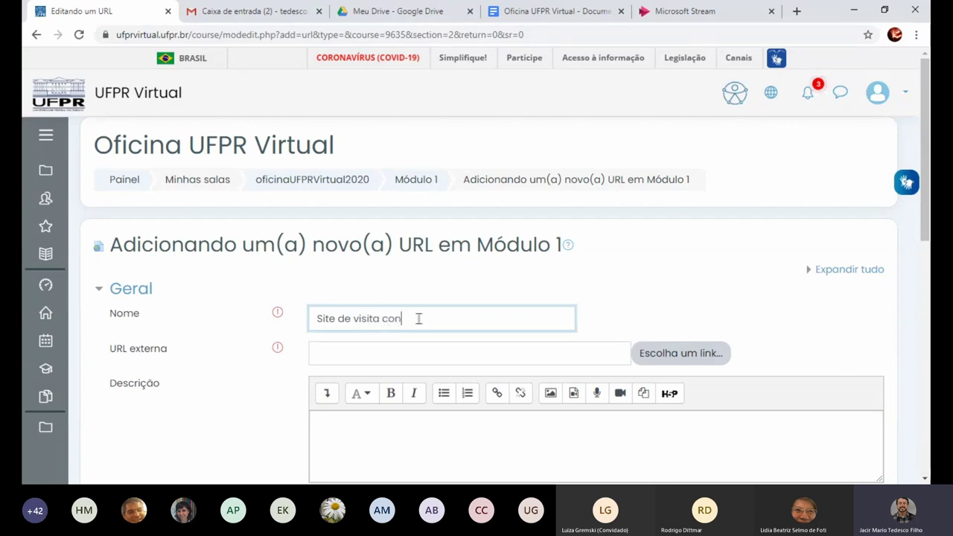
text(stante)
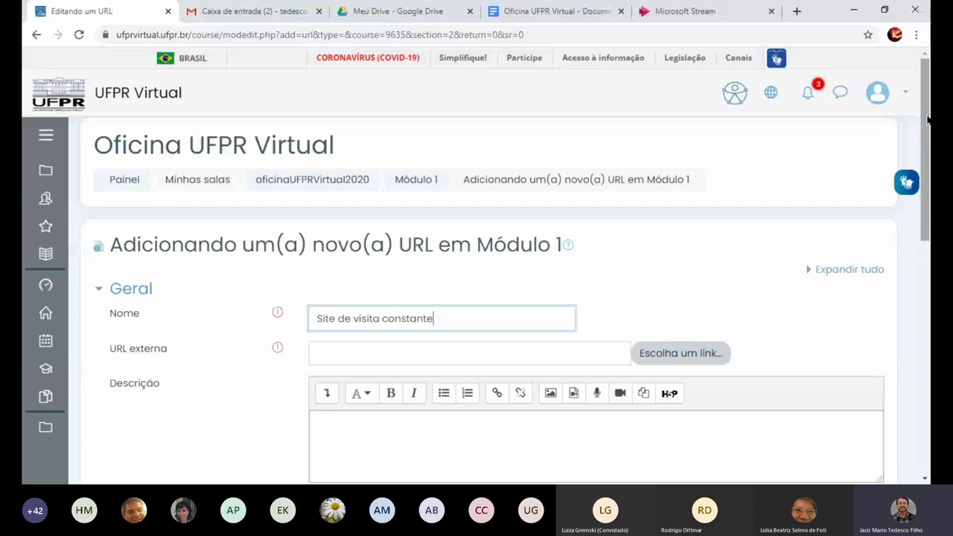
scroll(925, 149, down, 2)
click(494, 251)
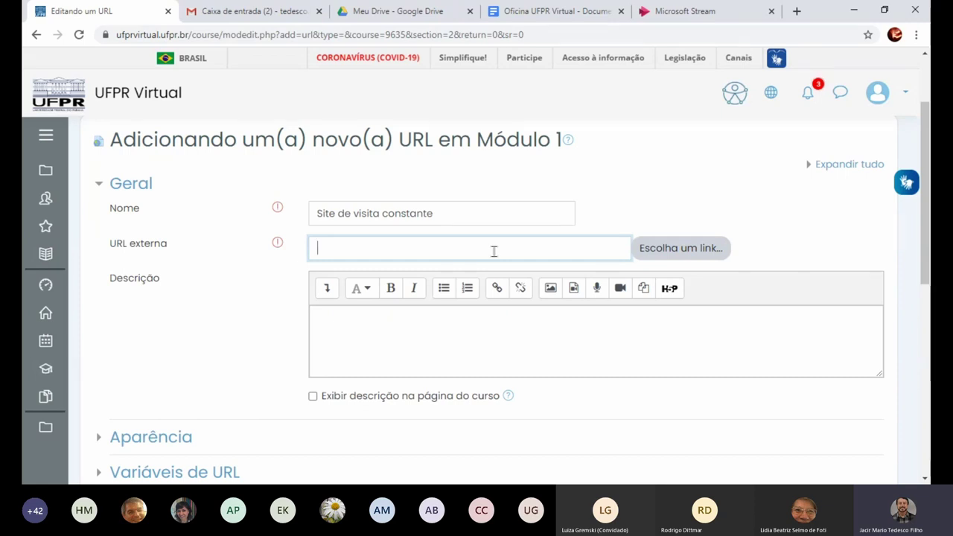
text(ww.ci)
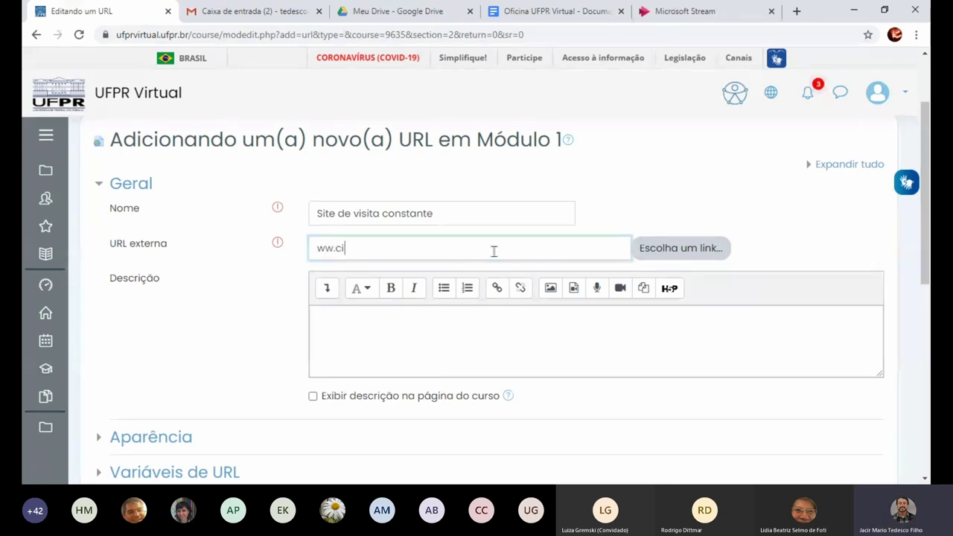
text(pead.br)
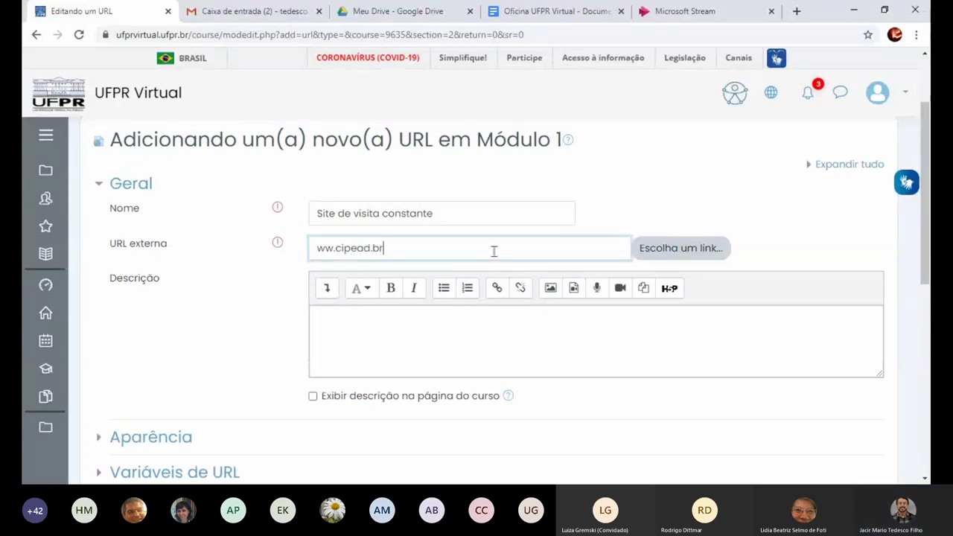
key(Return)
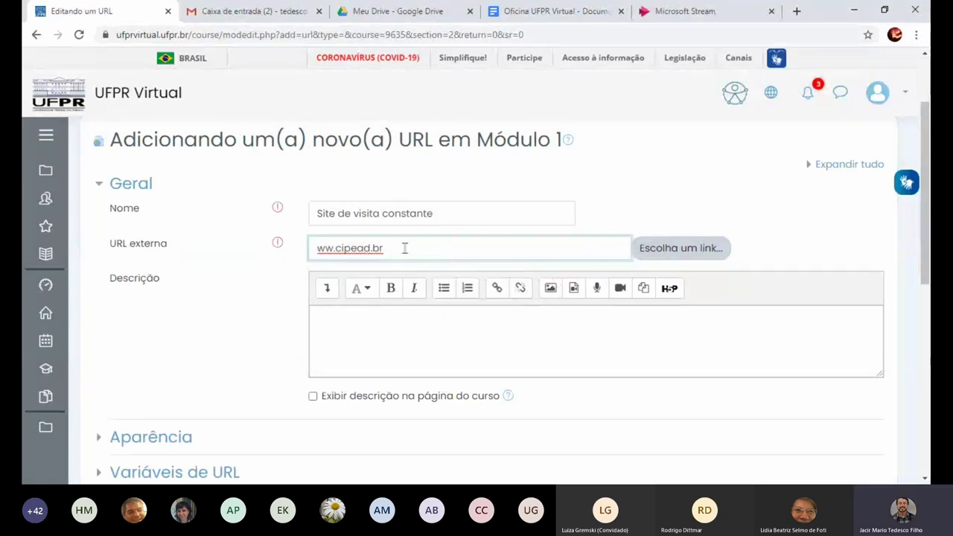
drag(385, 248, 284, 250)
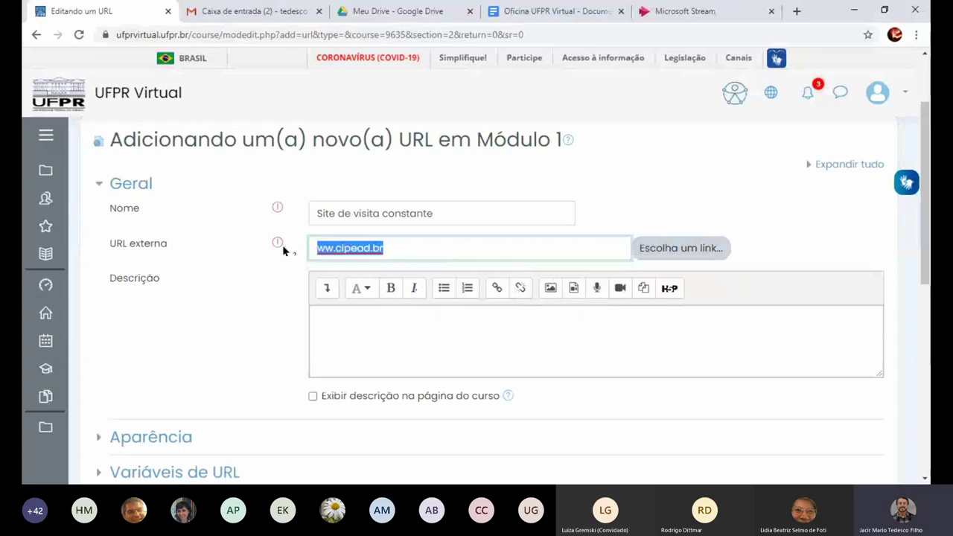
text(https://www.ufpr.br/portalufpr/)
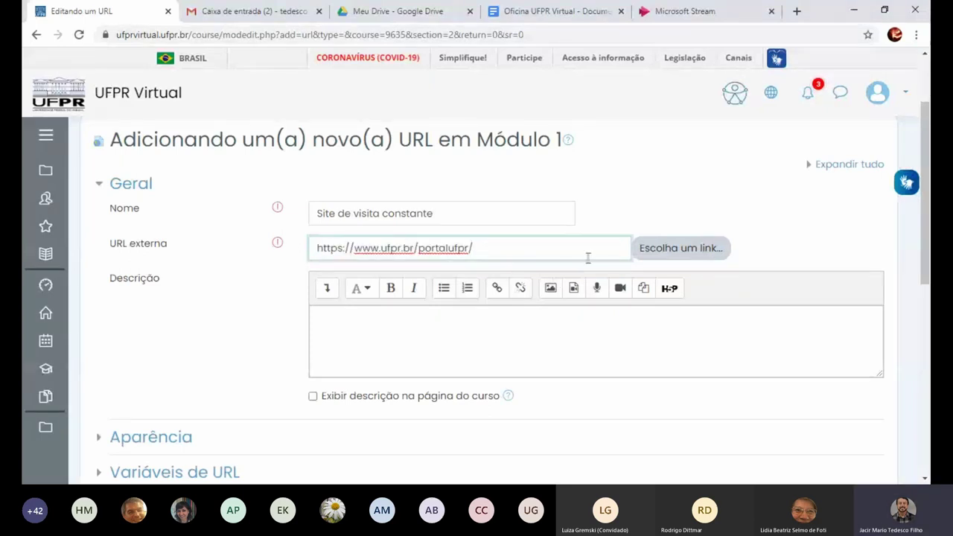
key(Return)
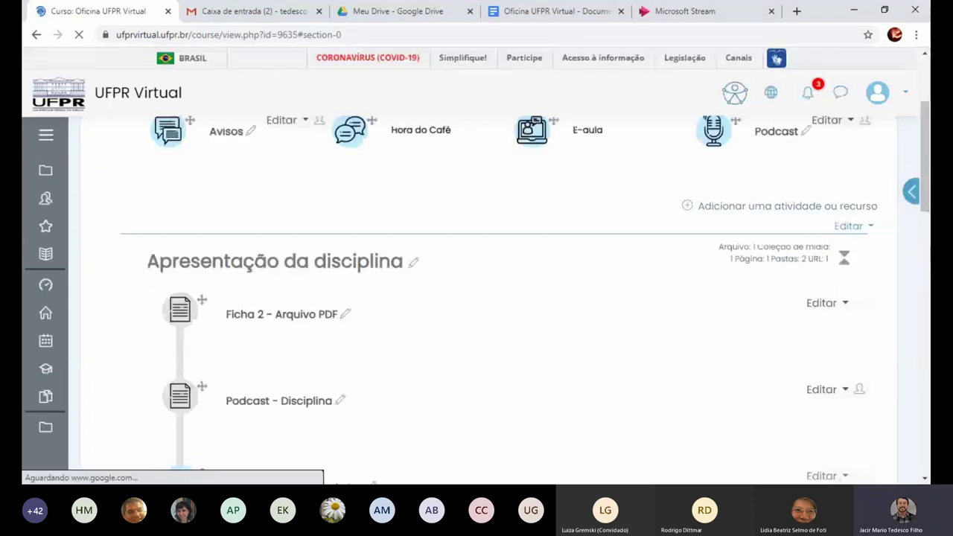
Open the Módulo 1 section page and test the Site de visita constante link
scroll(476, 297, down, 8)
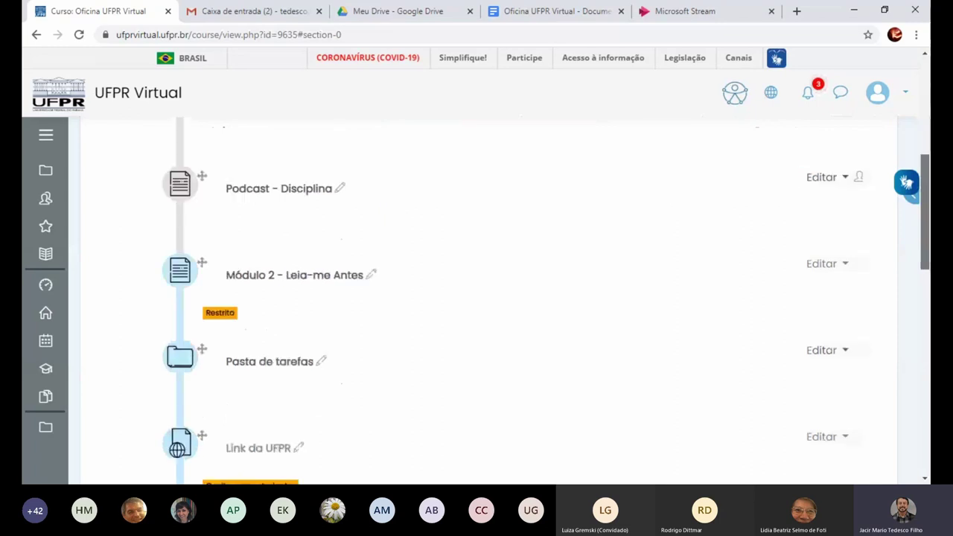
scroll(364, 258, down, 2)
click(230, 250)
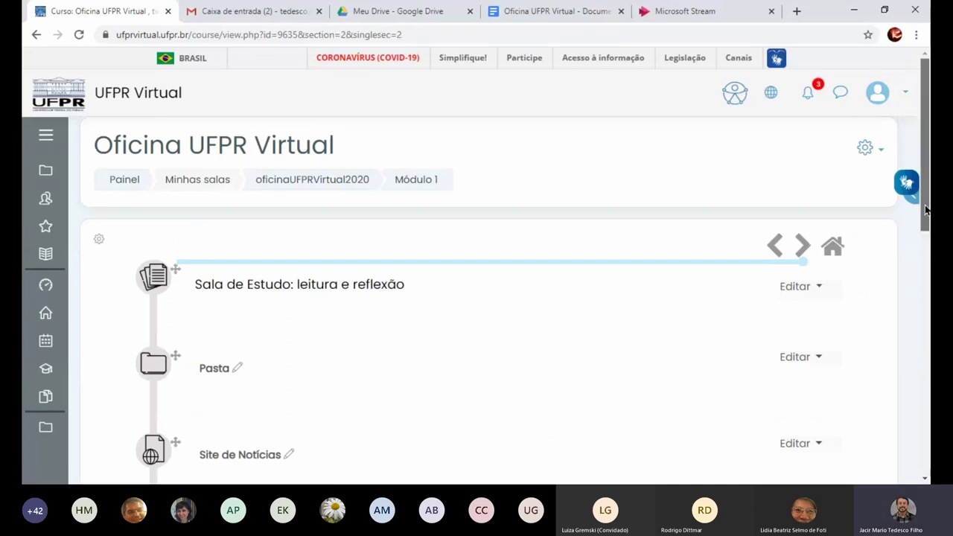
scroll(477, 298, down, 4)
scroll(224, 302, down, 2)
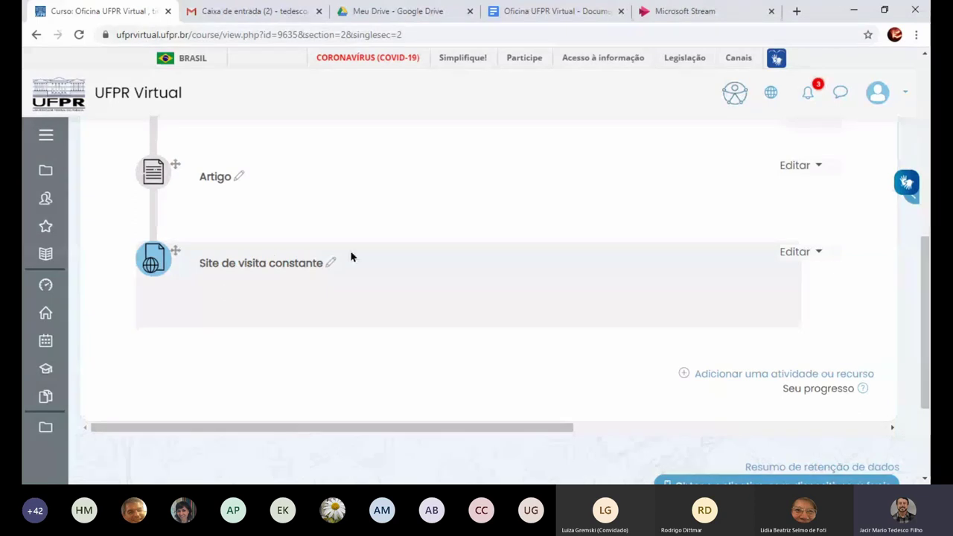
click(252, 274)
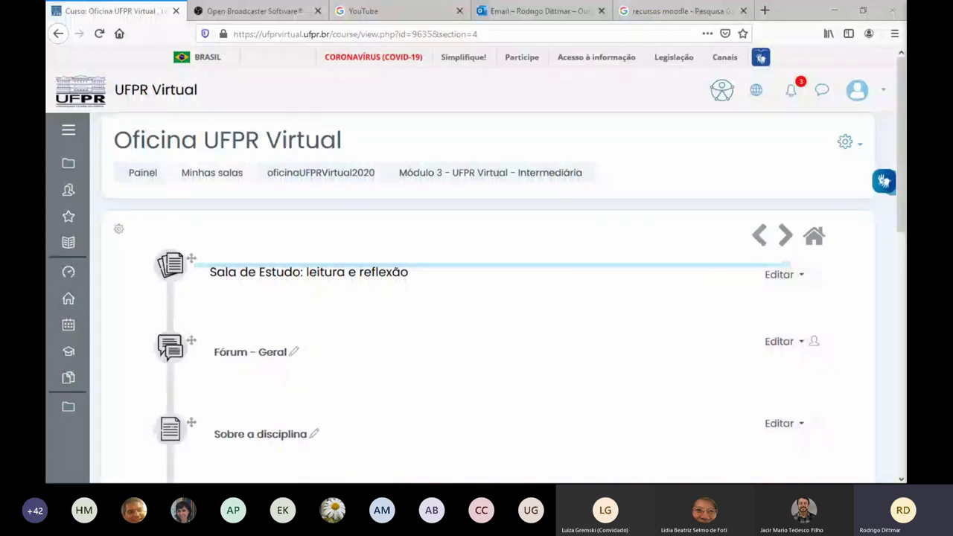
Go from the course main page into Módulo 1 and open the Pasta folder
scroll(306, 368, down, 3)
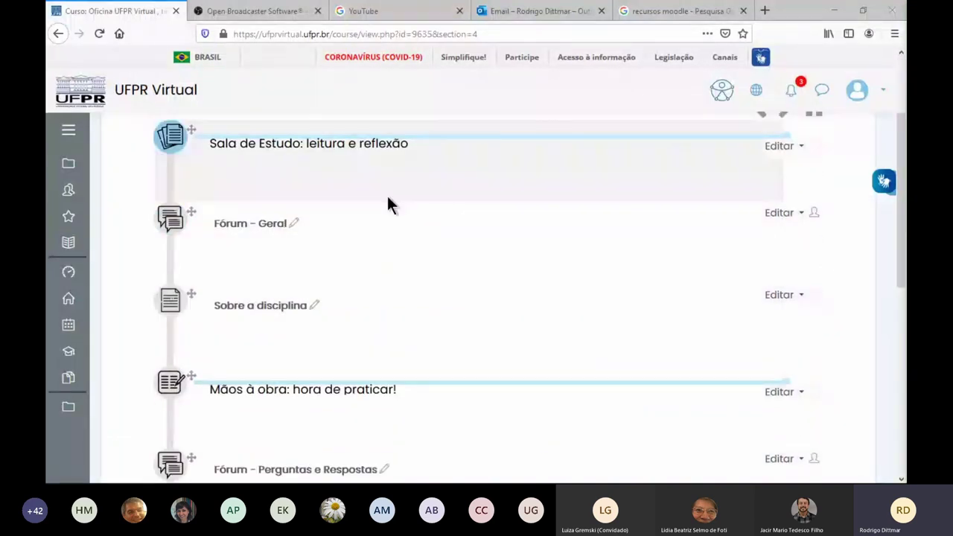
scroll(387, 202, up, 3)
click(315, 178)
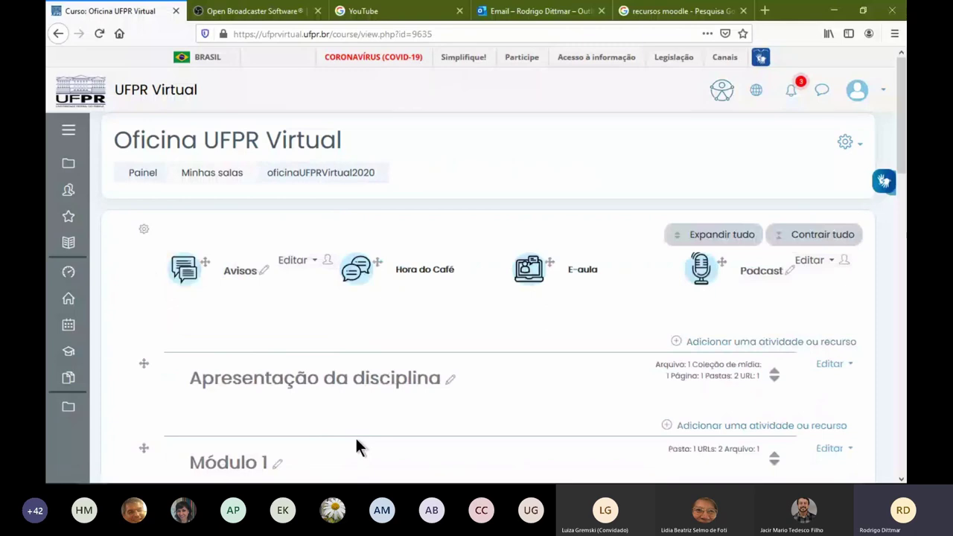
scroll(355, 439, down, 1)
scroll(537, 388, down, 2)
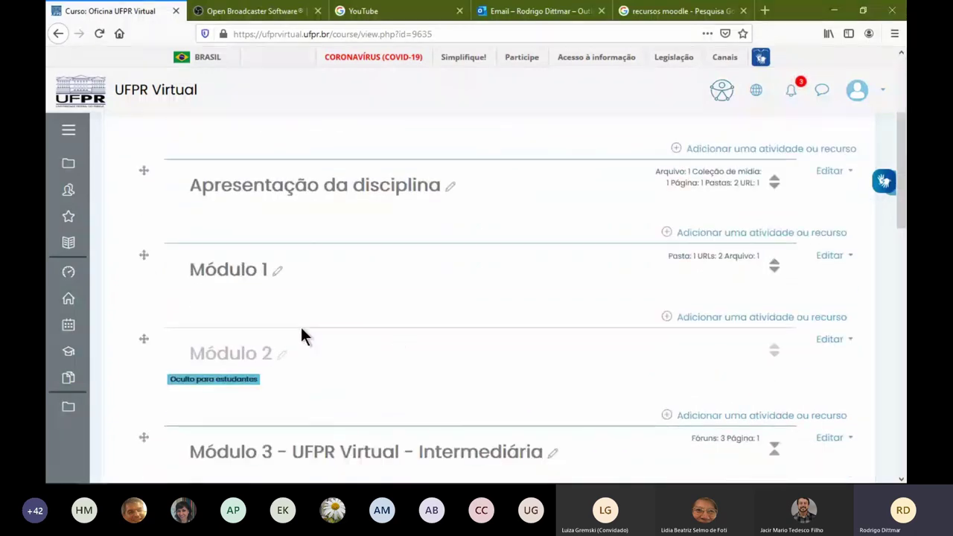
click(242, 271)
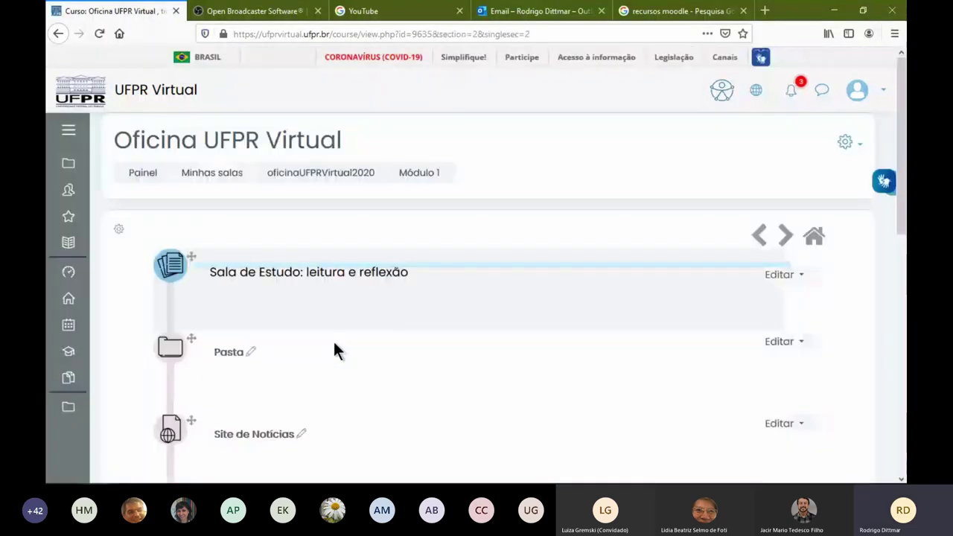
click(452, 373)
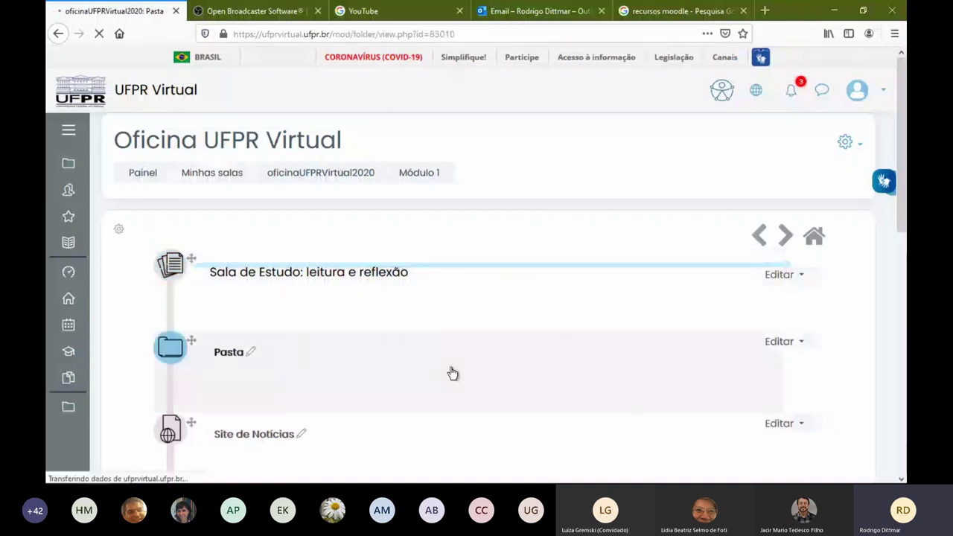
Open the Pasta file editing form, then cancel back to the folder view
click(250, 375)
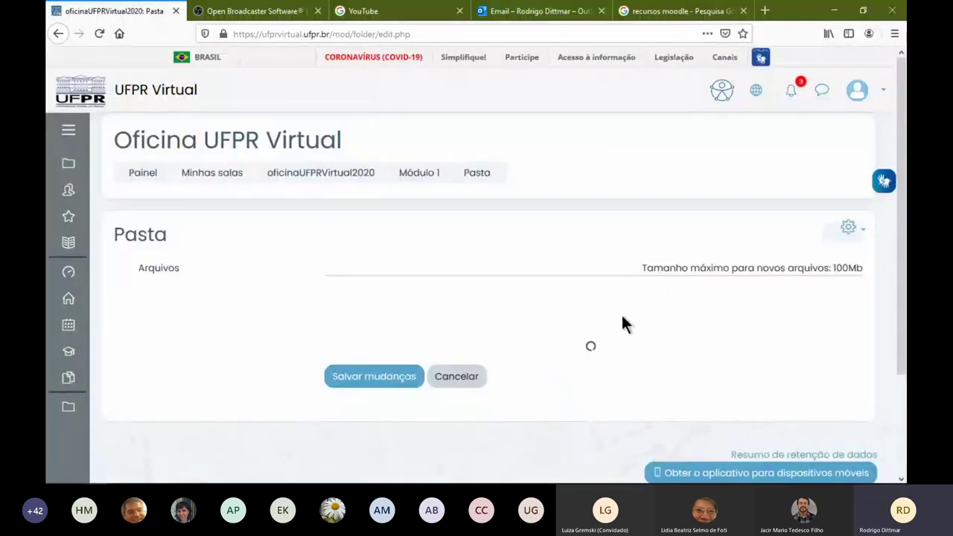
scroll(506, 417, down, 3)
click(470, 253)
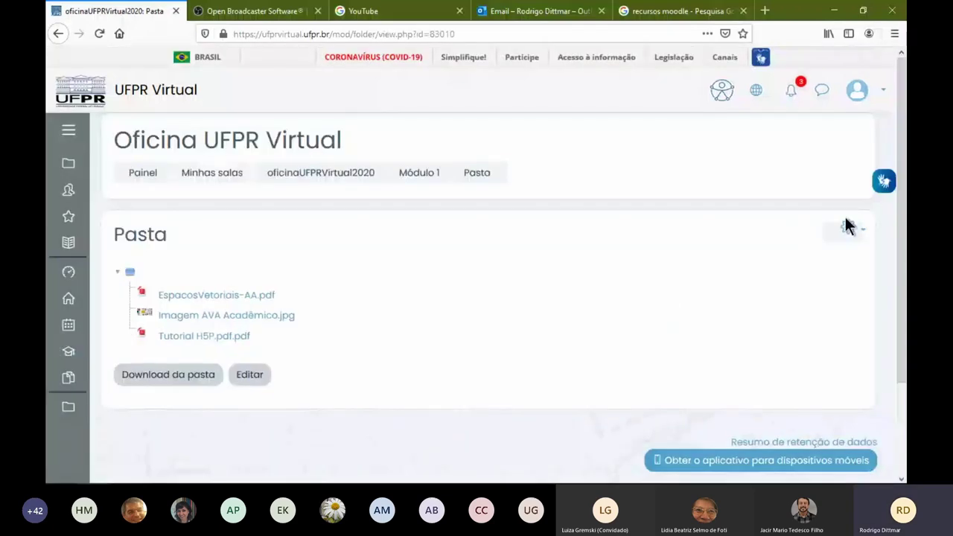
click(847, 227)
Open the Pasta's Editar configurações form and expand the Restringir acesso section
click(752, 255)
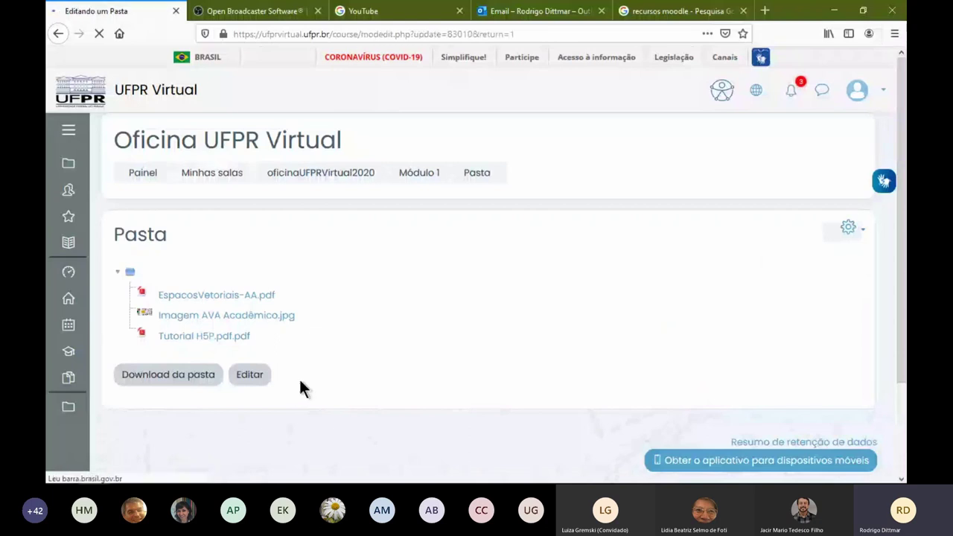
scroll(249, 364, down, 1)
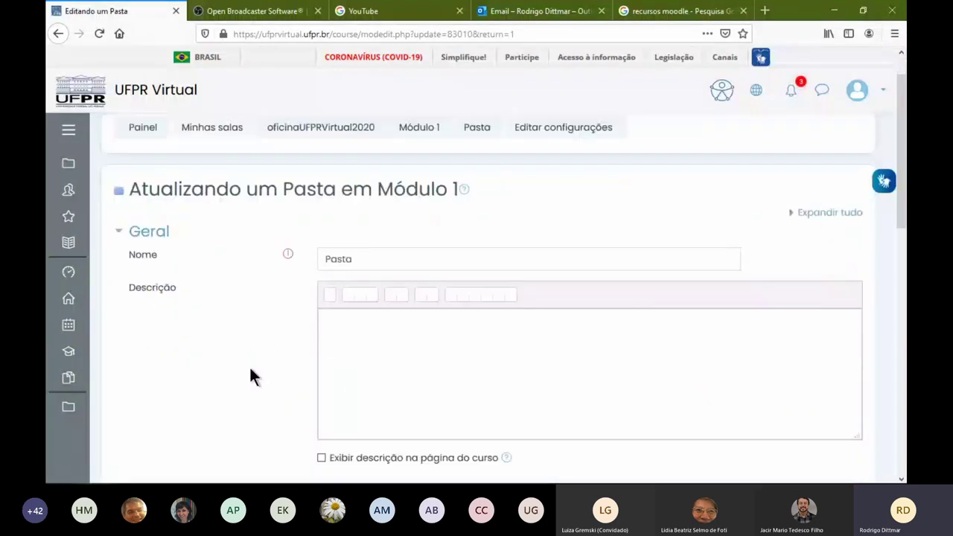
scroll(248, 365, down, 2)
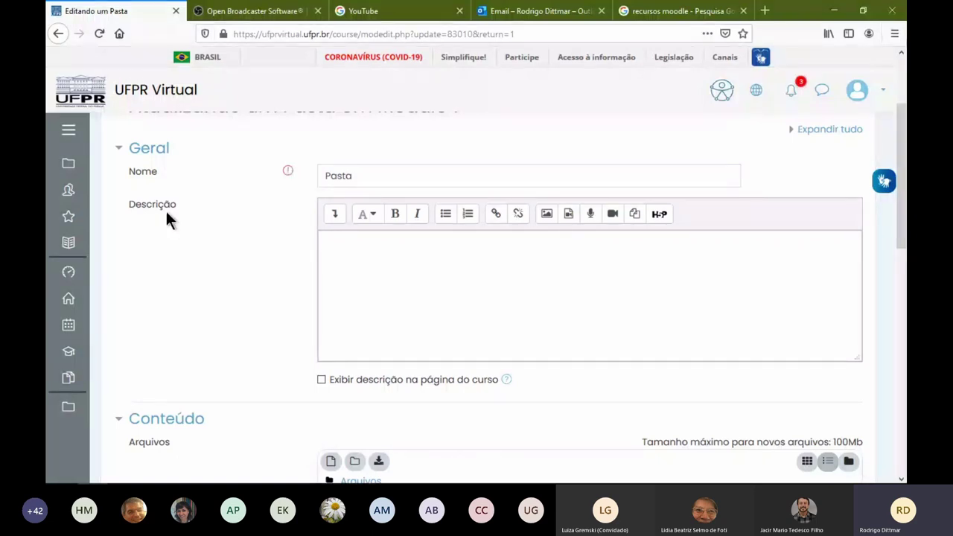
click(367, 337)
scroll(276, 312, down, 5)
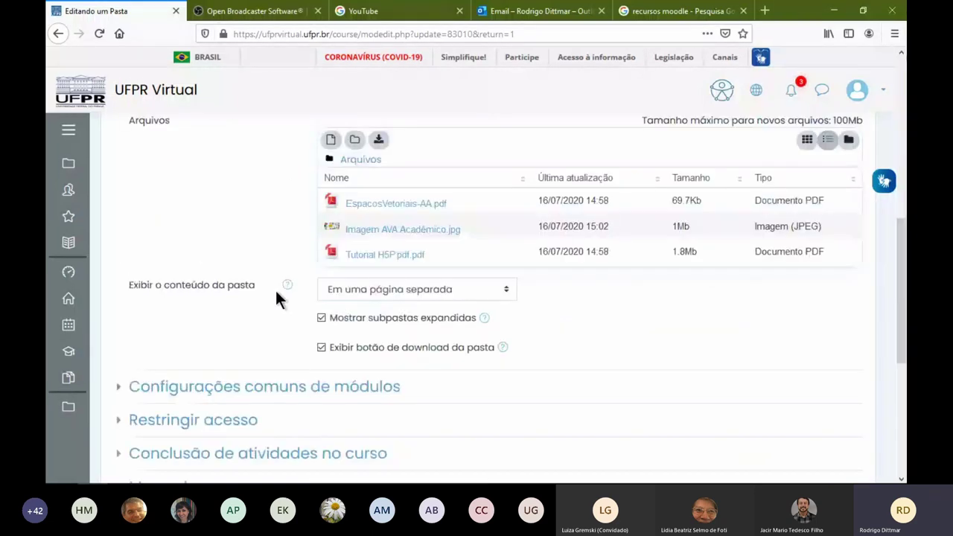
scroll(246, 297, down, 3)
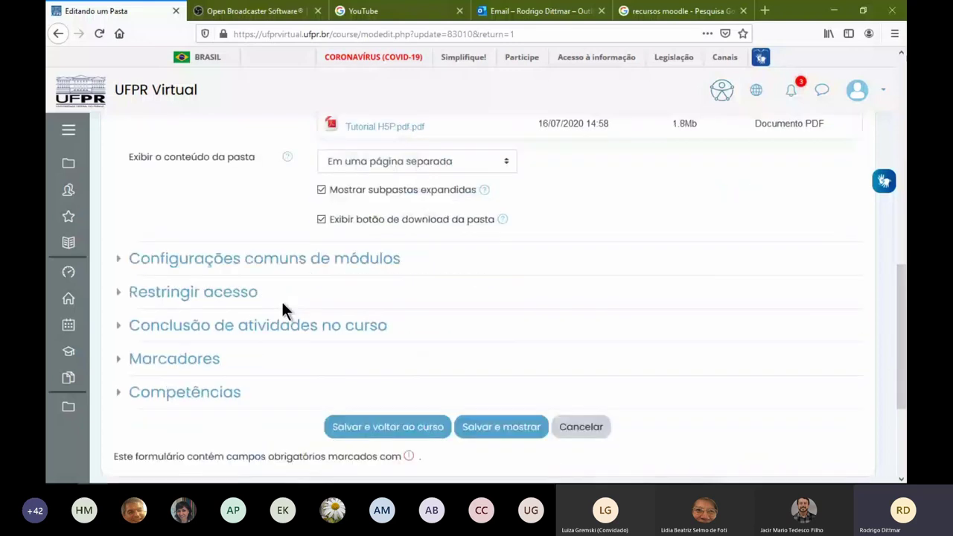
click(213, 292)
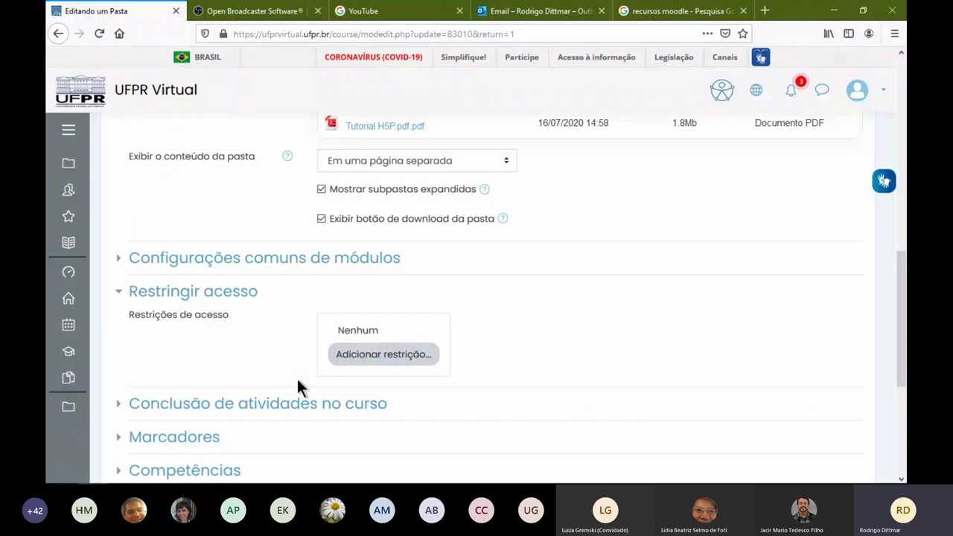
Add a Grupo restriction limiting Pasta access to Grupo A
click(375, 355)
click(421, 279)
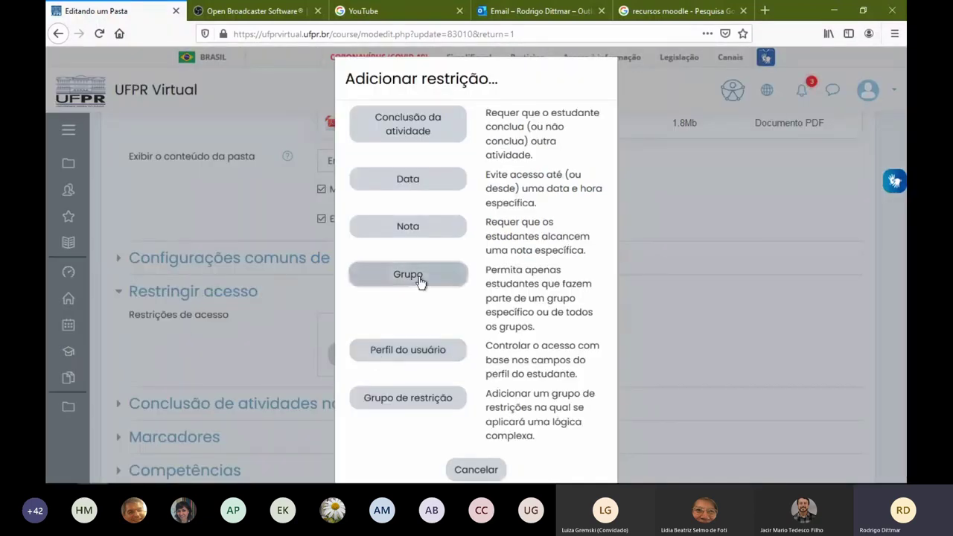
click(471, 376)
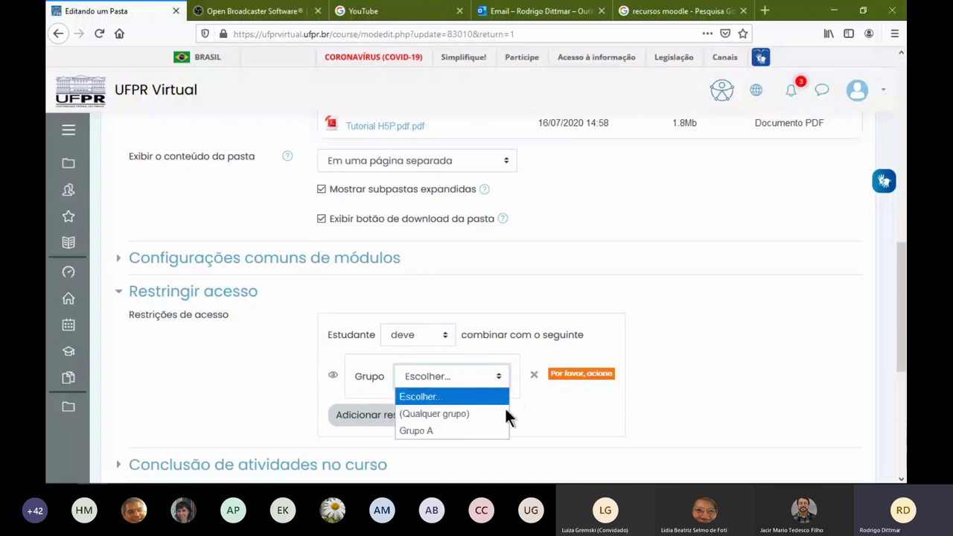
click(438, 430)
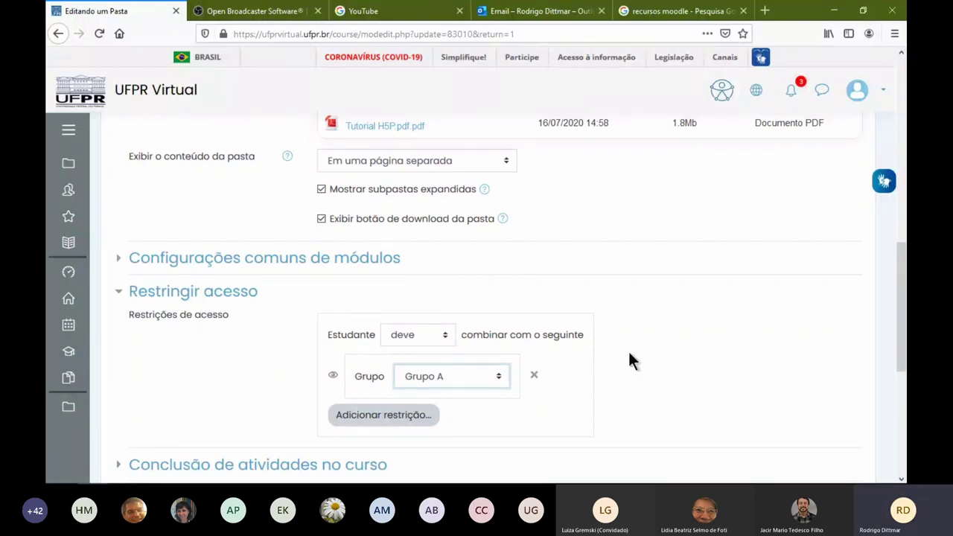
Leave completion tracking unchanged and keep the Conclusão esperada date disabled
scroll(264, 343, down, 3)
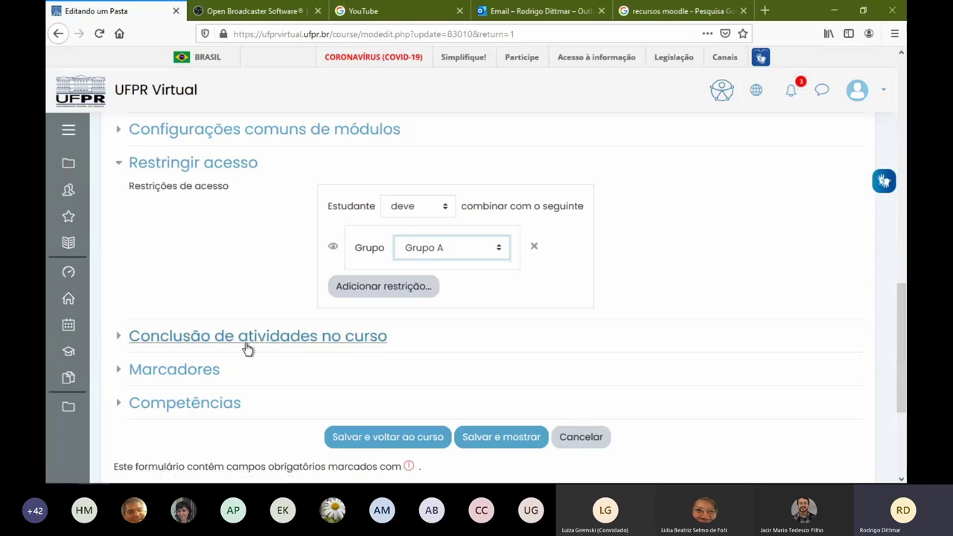
click(246, 345)
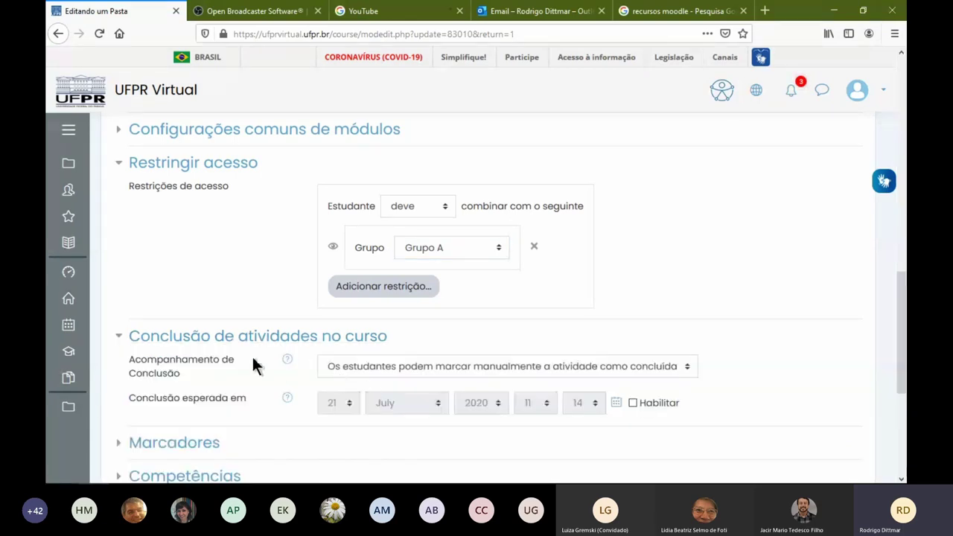
click(367, 366)
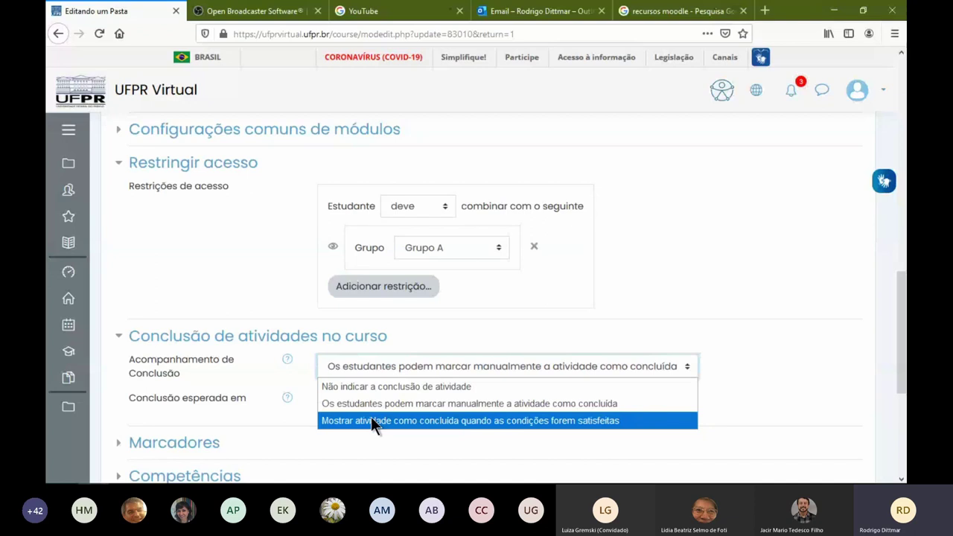
click(255, 385)
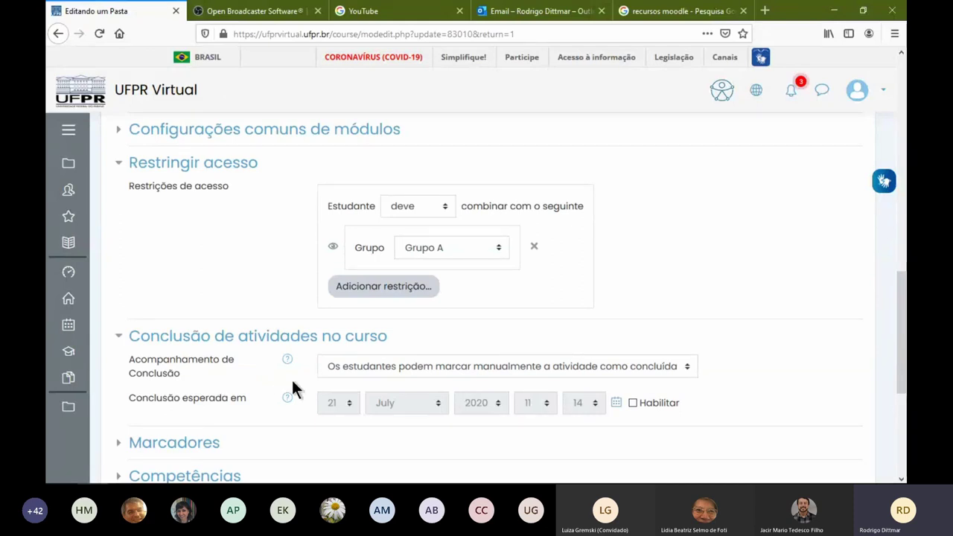
click(394, 366)
click(182, 416)
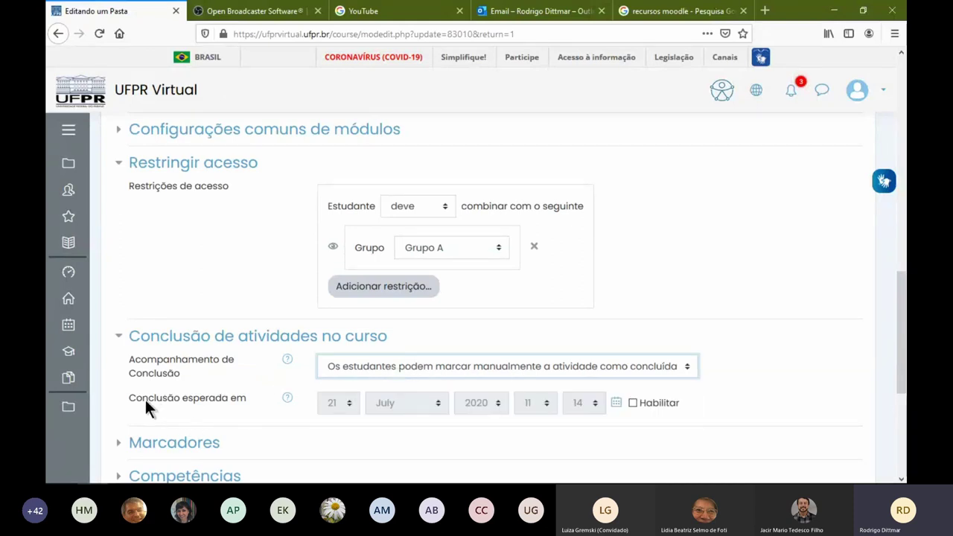
drag(136, 401, 231, 401)
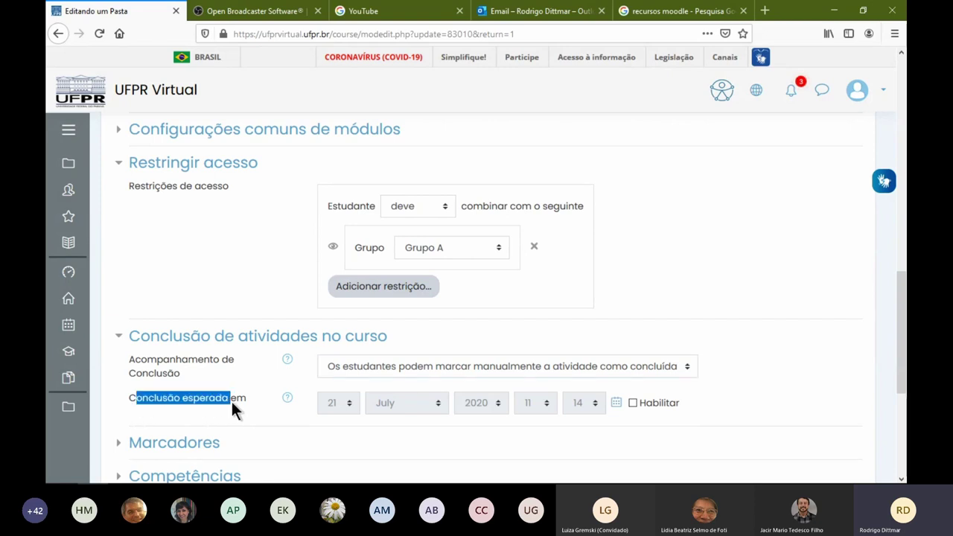
click(236, 401)
drag(131, 399, 238, 399)
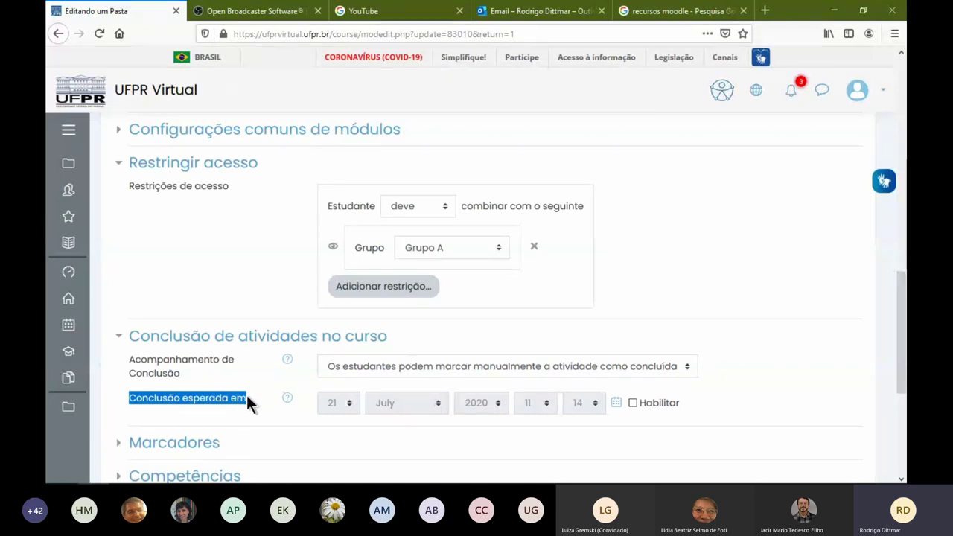
click(632, 403)
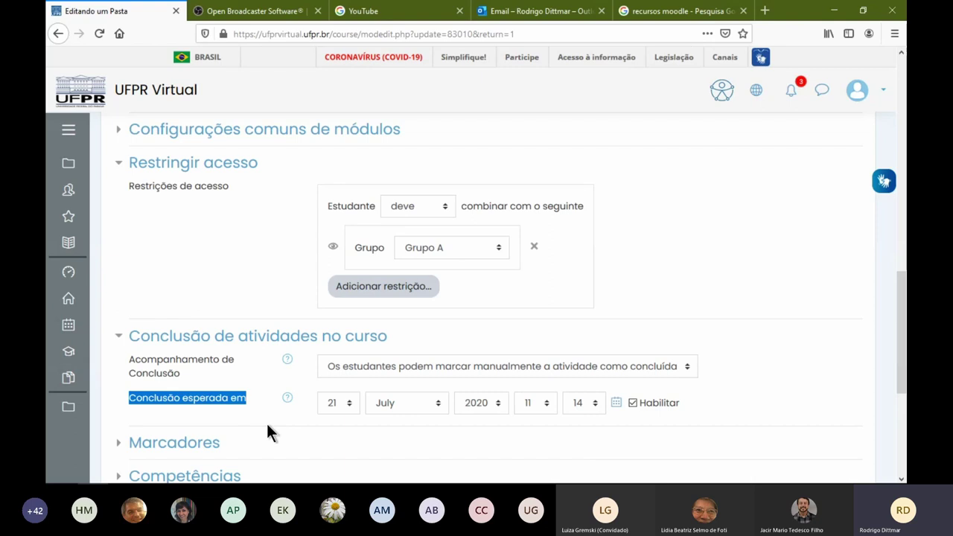
click(632, 403)
scroll(257, 286, up, 2)
Expand Configurações comuns de módulos, then leave the unsaved form for the Módulo 1 page
click(260, 194)
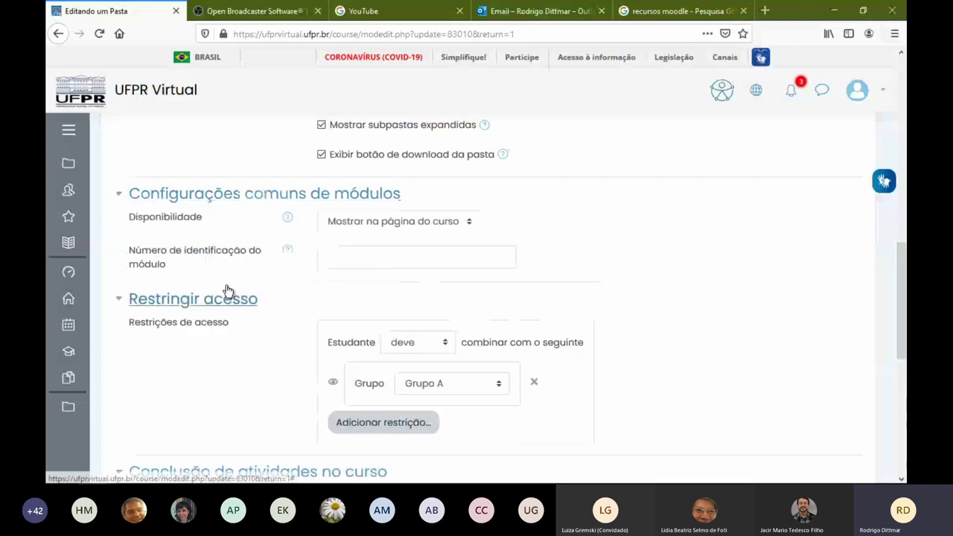
scroll(275, 328, up, 2)
scroll(282, 331, down, 10)
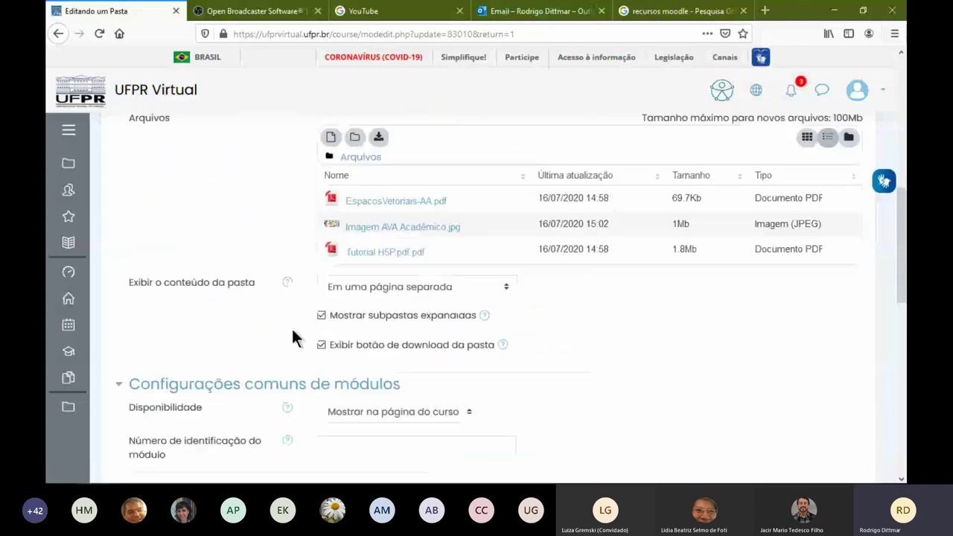
scroll(514, 344, up, 2)
scroll(514, 343, down, 3)
scroll(500, 314, up, 20)
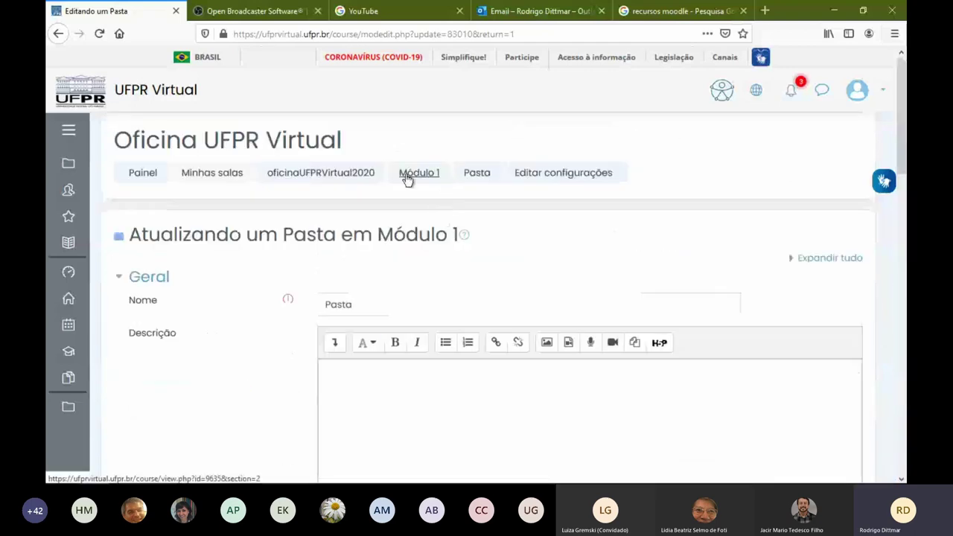
click(418, 173)
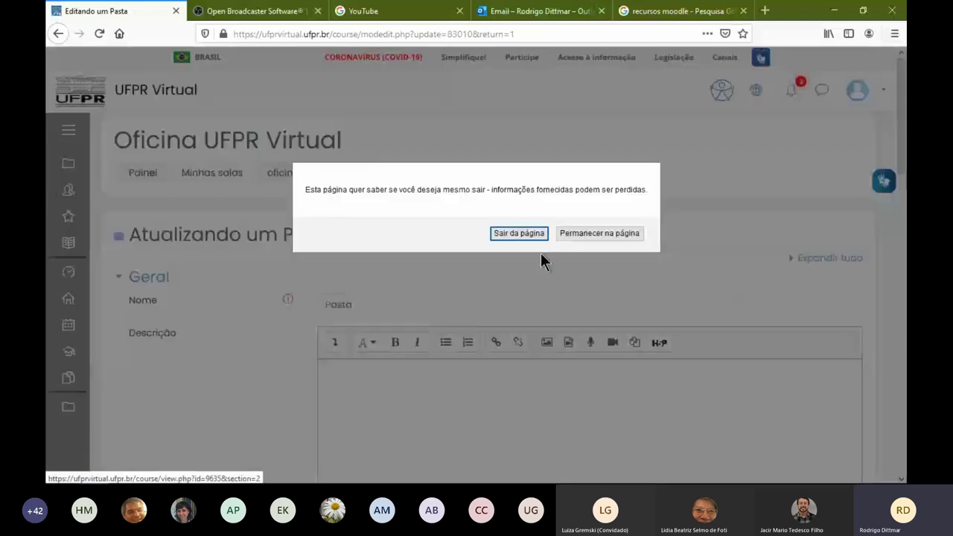
click(513, 233)
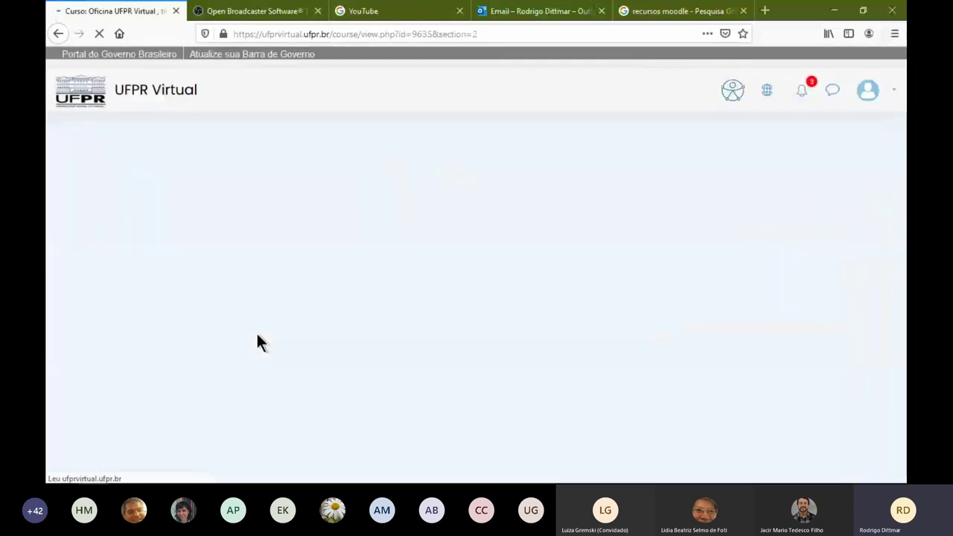
scroll(318, 330, down, 3)
scroll(319, 332, down, 2)
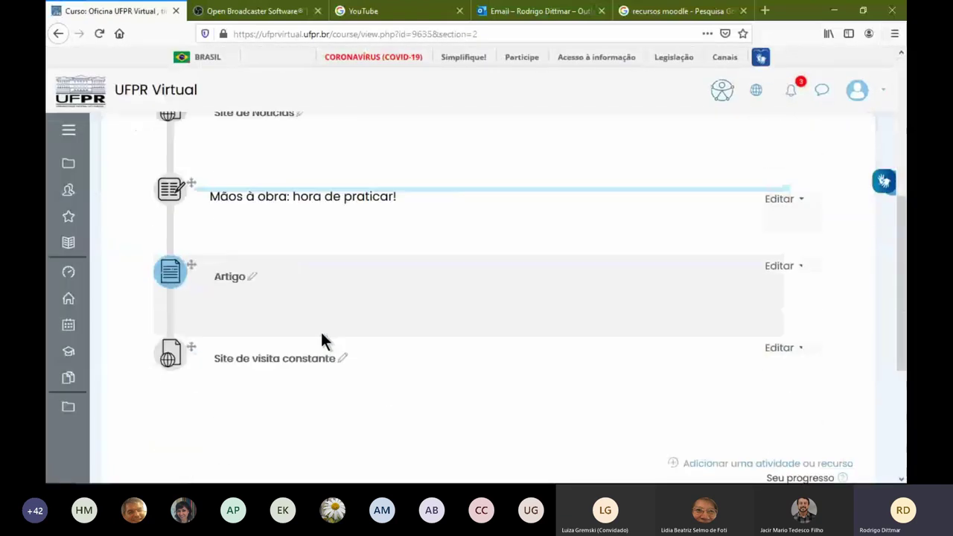
Open the Artigo file's settings and expand the Aparência section
click(782, 267)
click(770, 289)
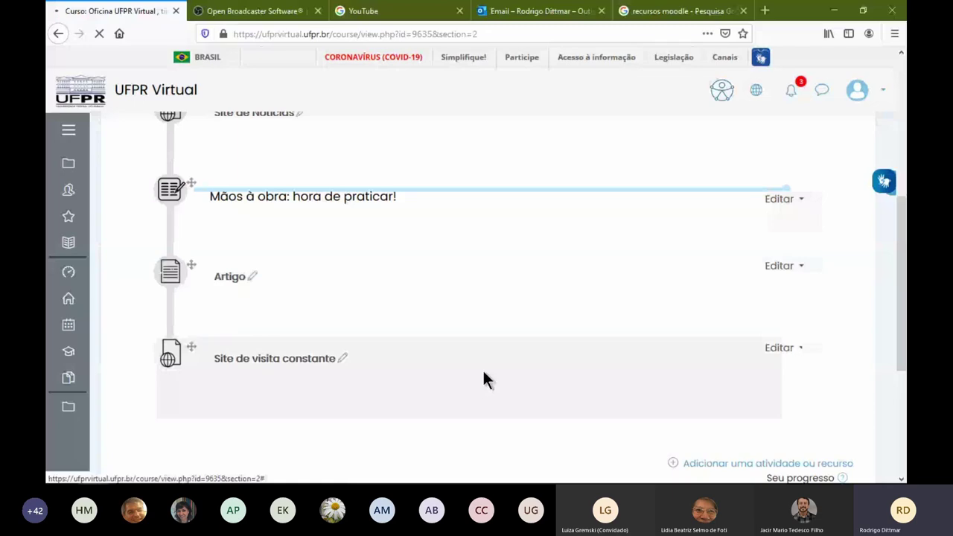
scroll(320, 370, down, 5)
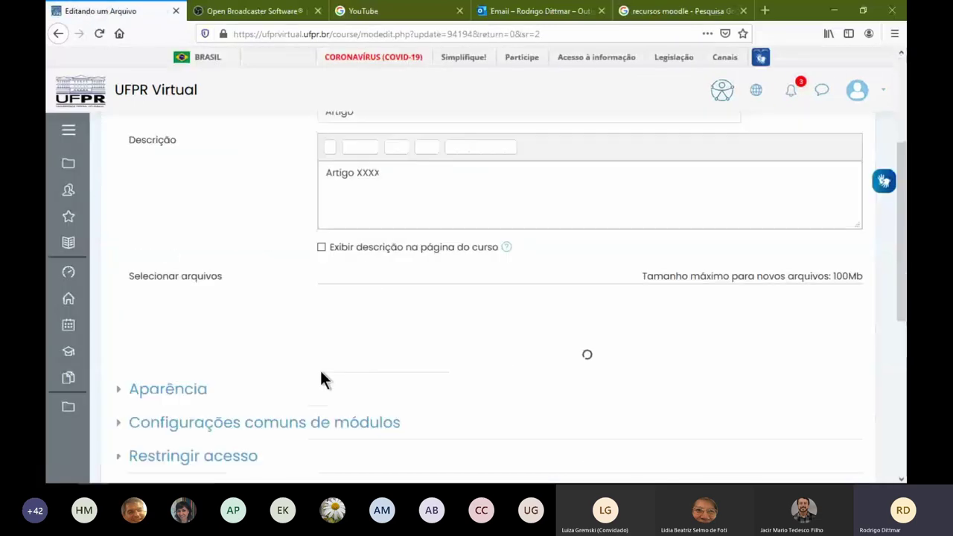
scroll(327, 341, down, 1)
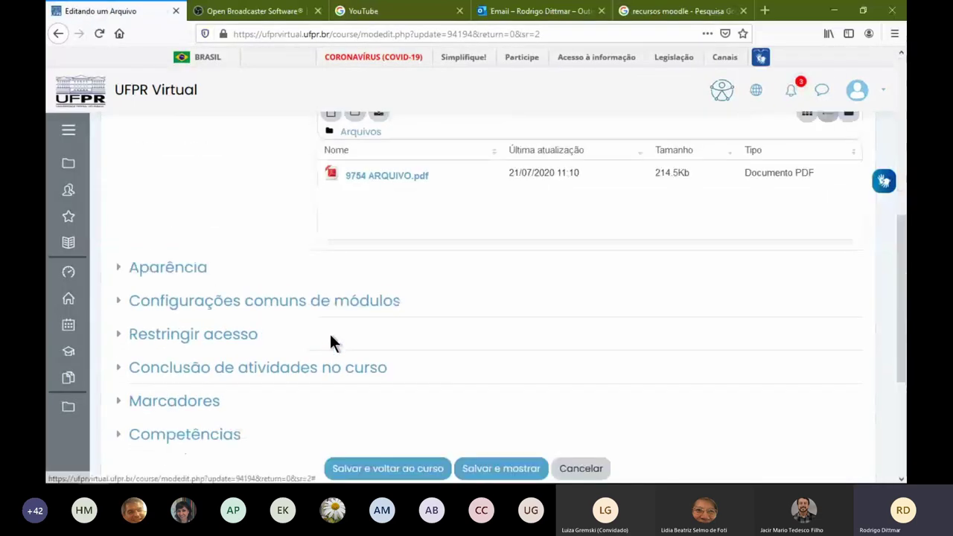
click(200, 265)
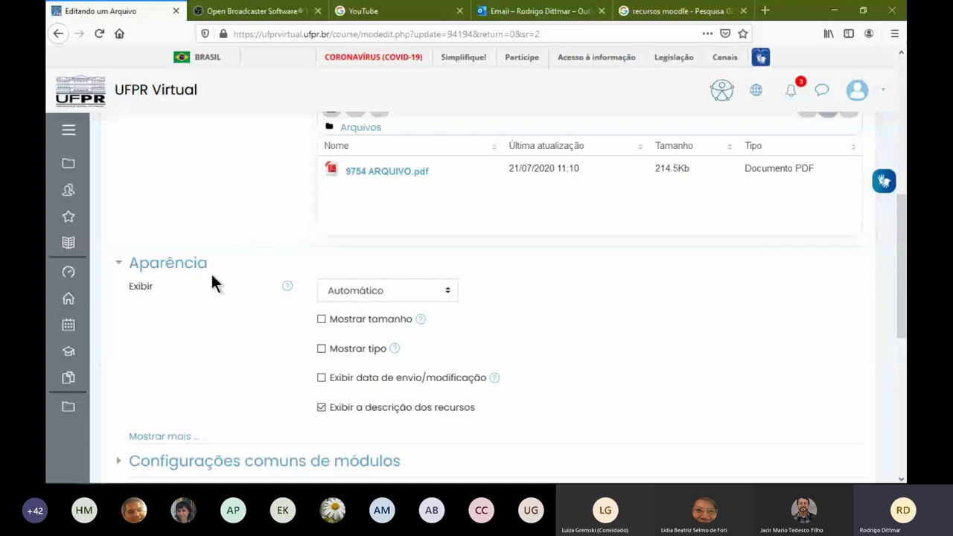
Set the Exibir display option to Incorporar
scroll(246, 305, up, 3)
scroll(305, 332, down, 4)
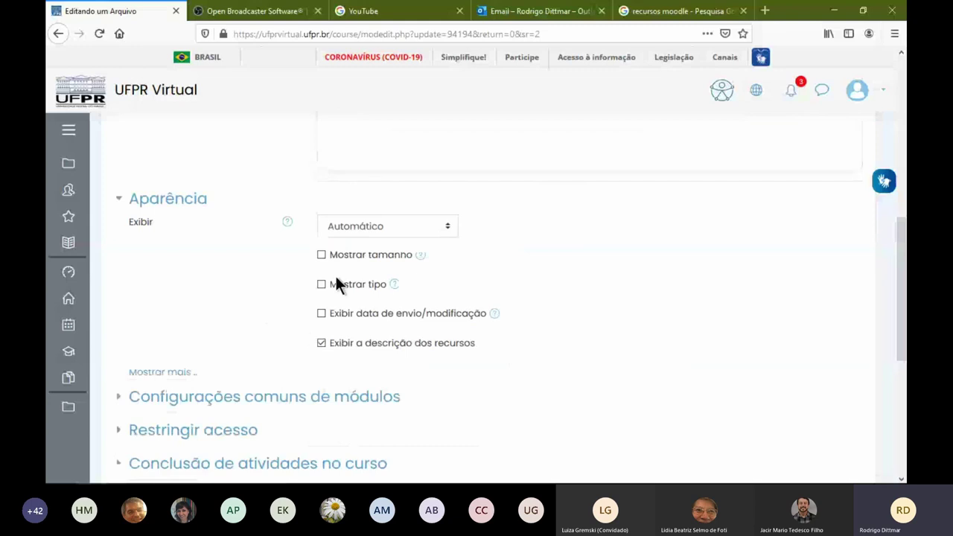
click(356, 227)
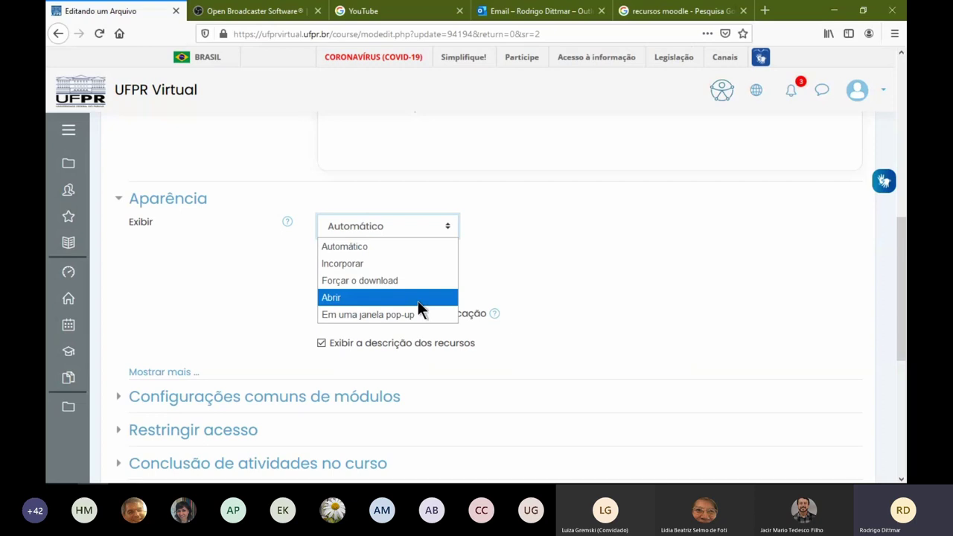
click(358, 233)
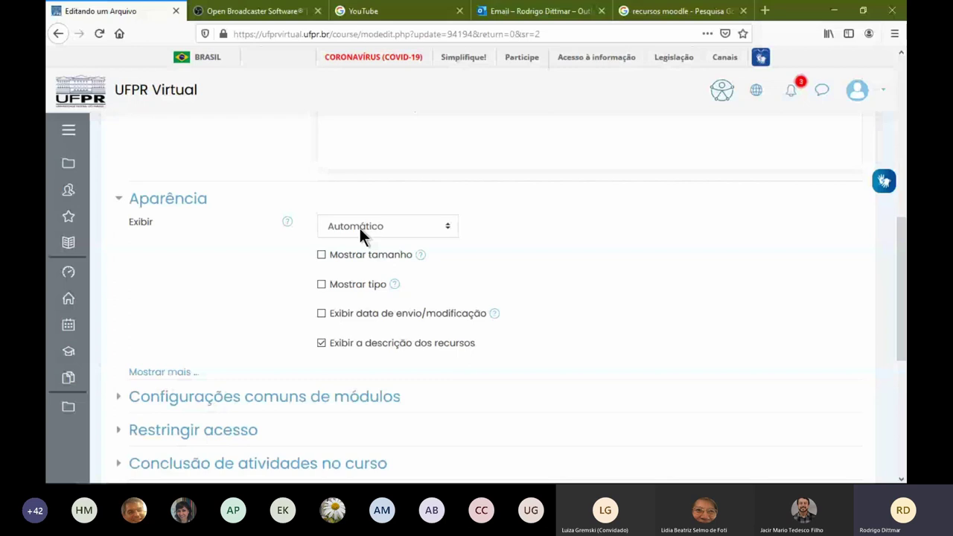
click(360, 230)
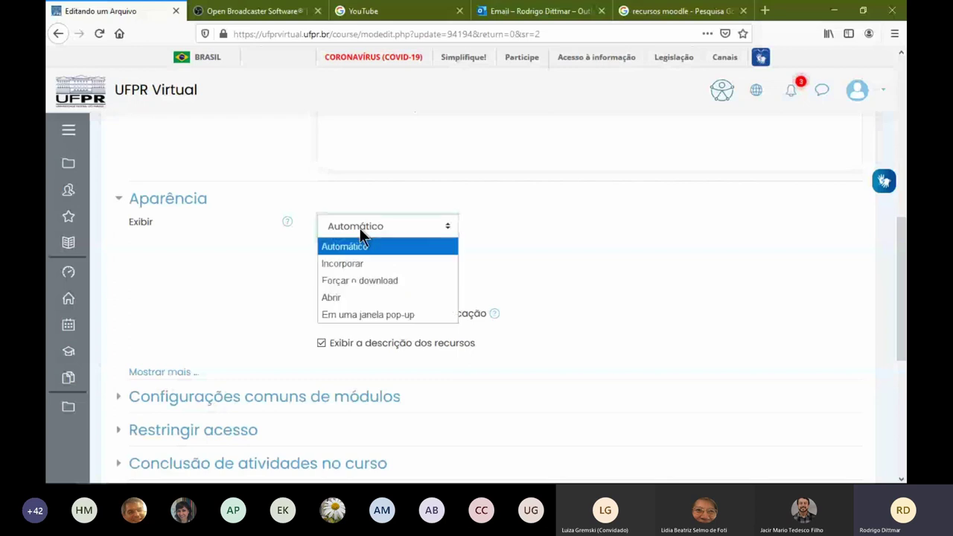
click(398, 266)
scroll(621, 321, down, 5)
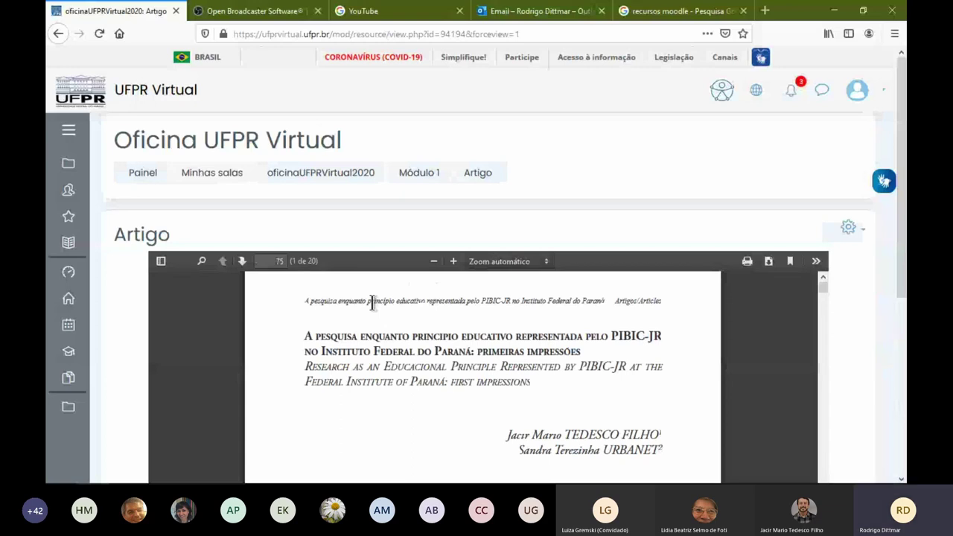
Review the embedded 20-page Artigo PDF, then go back to the file's settings form
scroll(568, 242, down, 5)
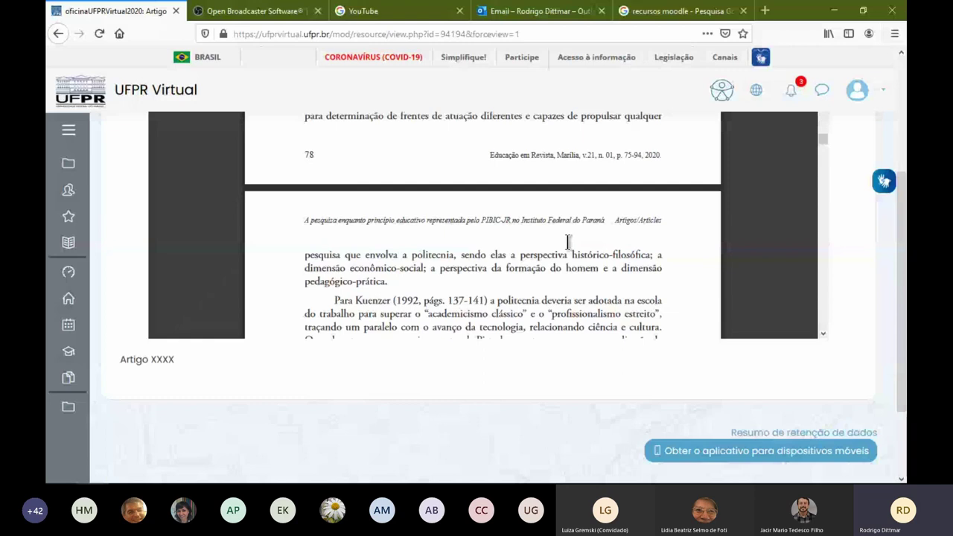
scroll(179, 258, up, 3)
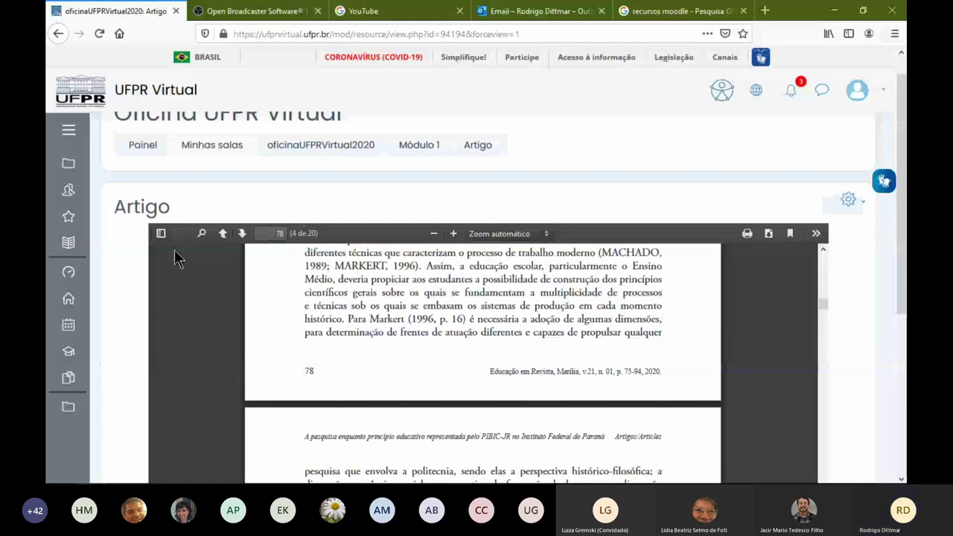
key(alt+Left)
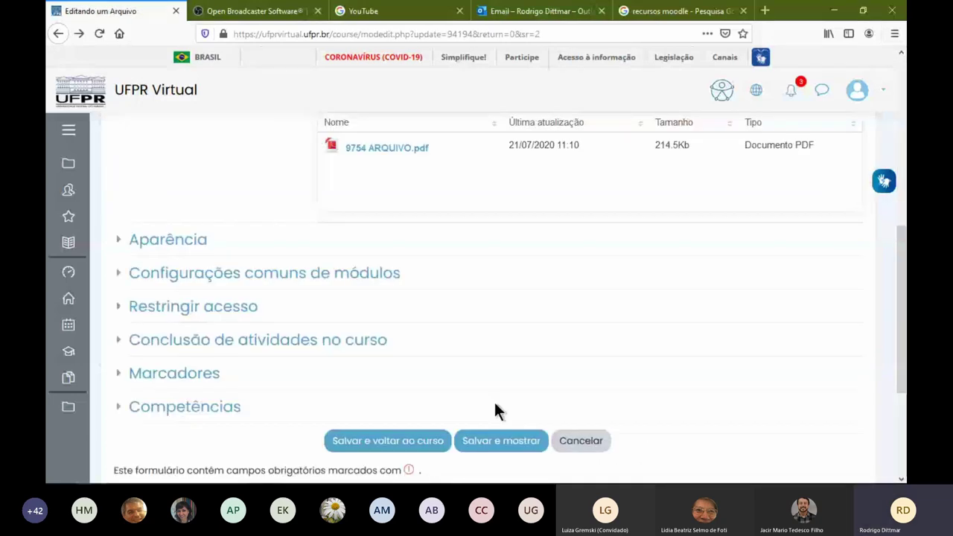
Glance at Restringir acesso, leave the form, and scroll Módulo 1 to Site de visita constante
click(193, 306)
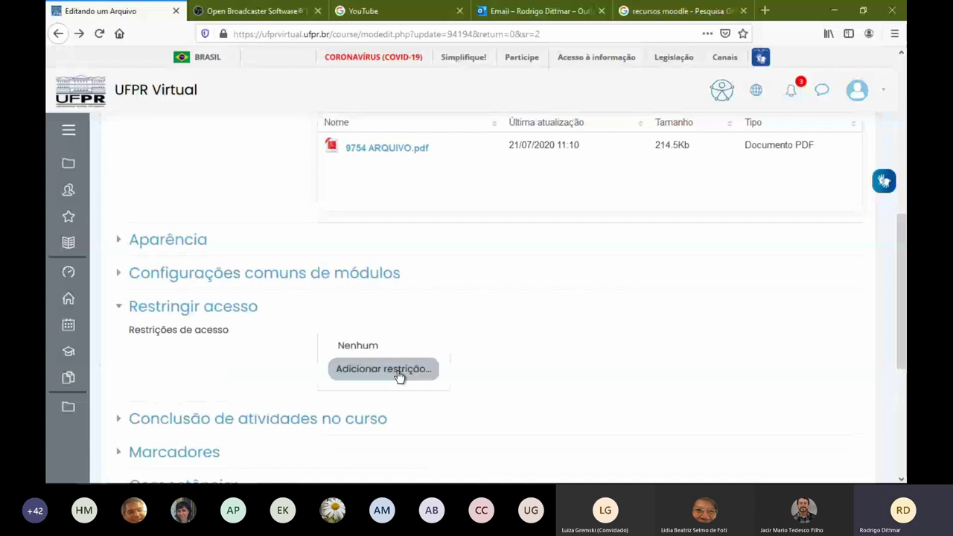
key(alt+Right)
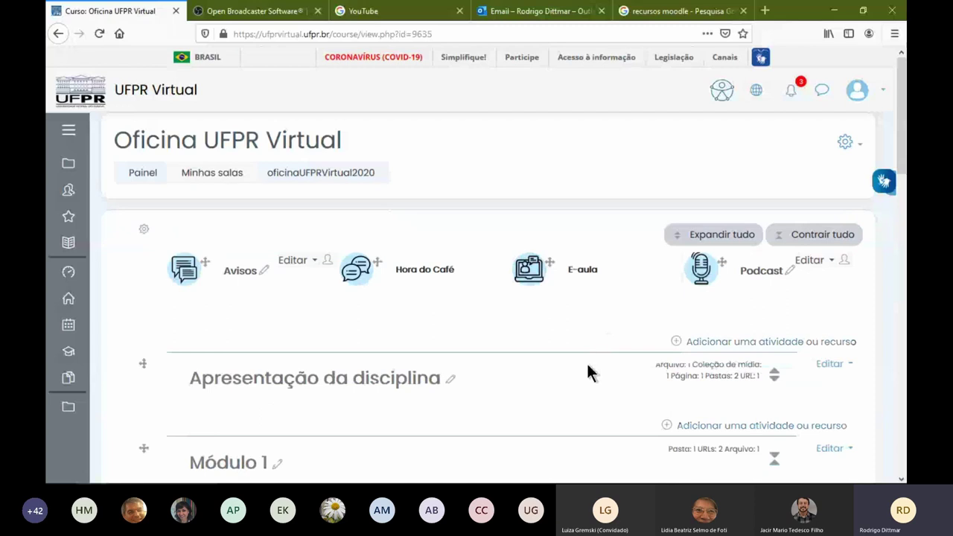
scroll(585, 354, down, 3)
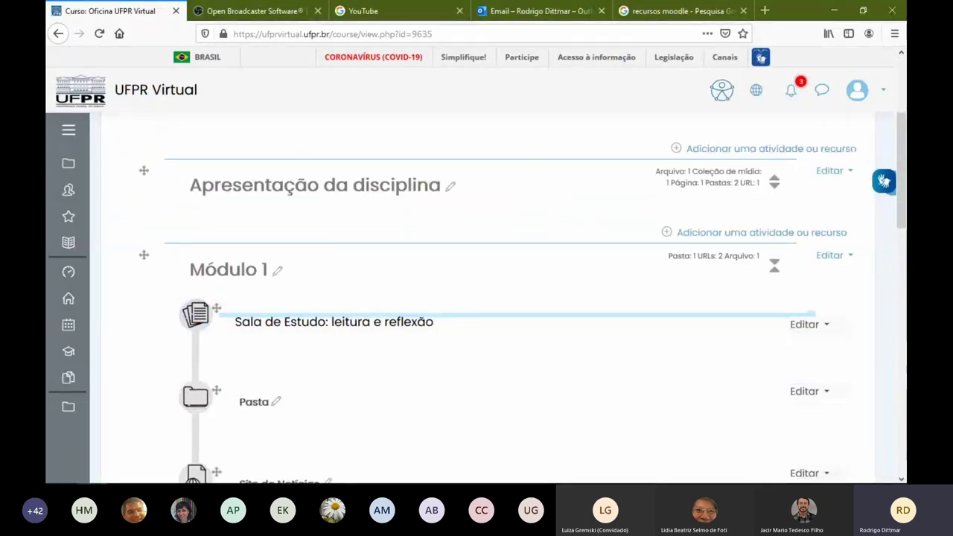
scroll(514, 355, down, 5)
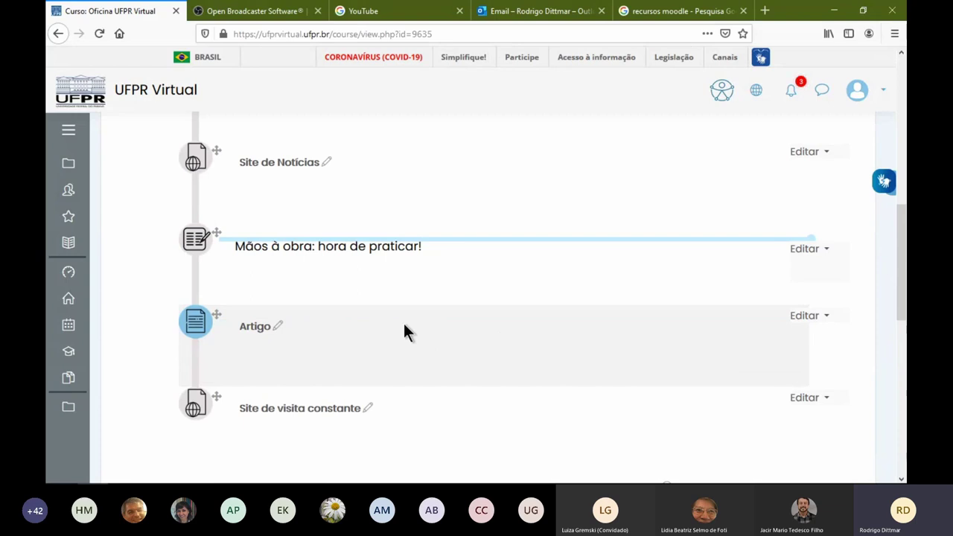
scroll(404, 332, down, 1)
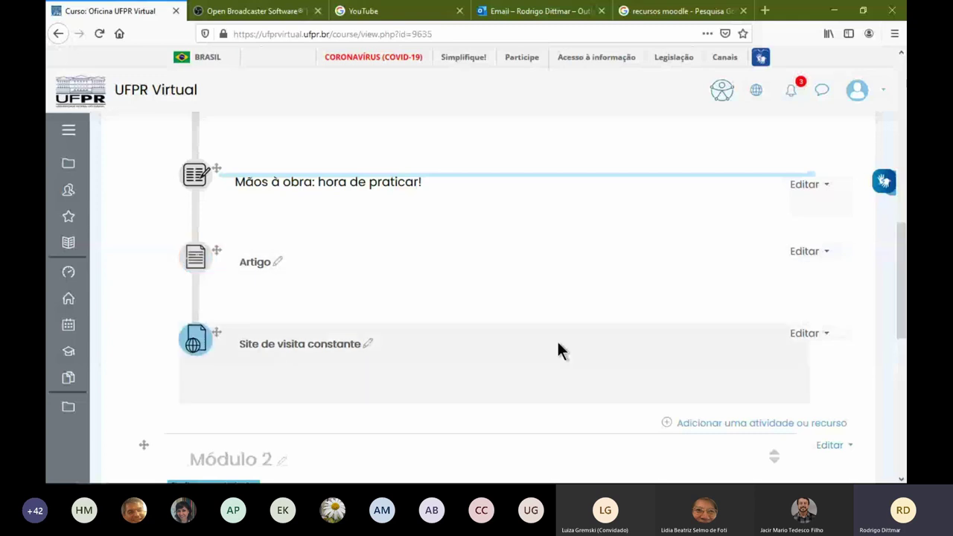
click(807, 333)
Edit Site de visita constante's settings, expanding Aparência (keeping Automático display) and Restringir acesso
click(744, 355)
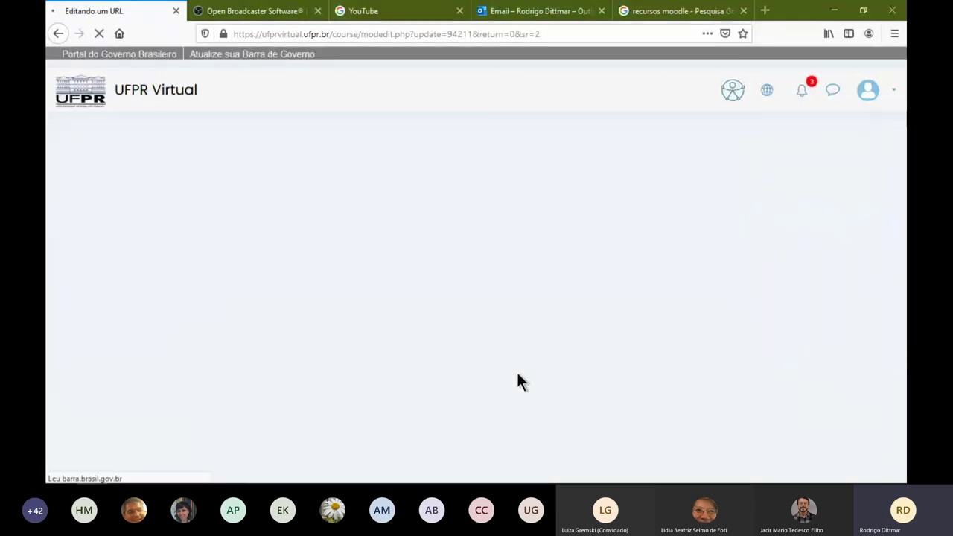
scroll(352, 350, down, 5)
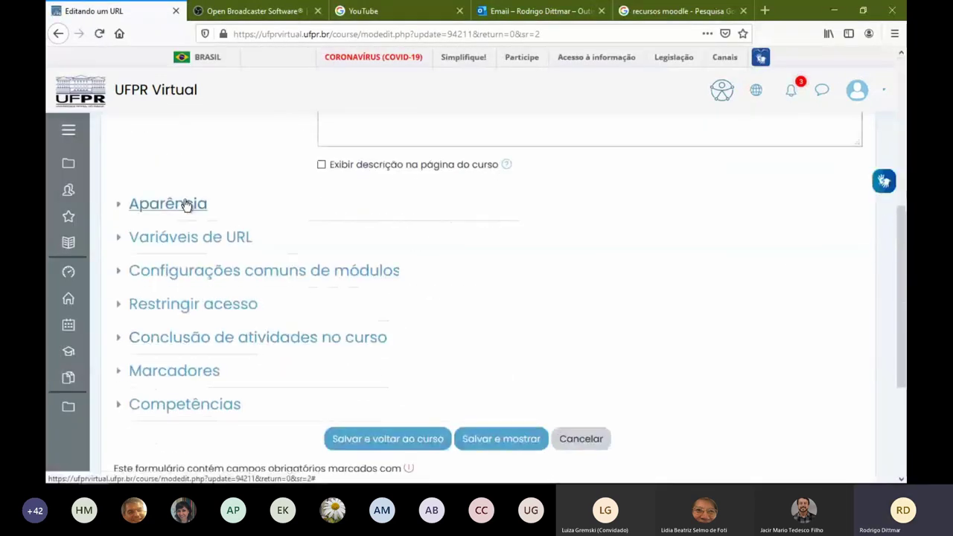
click(186, 206)
click(388, 242)
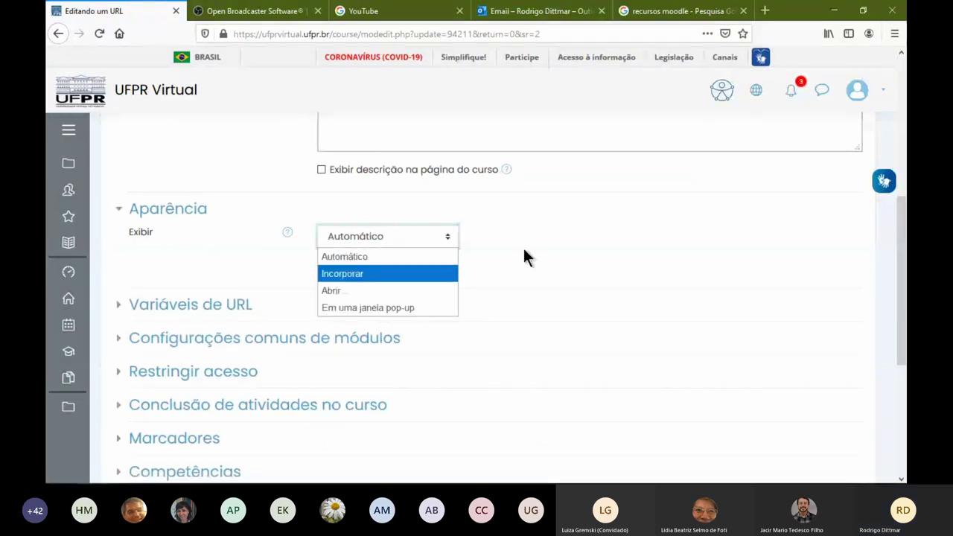
click(480, 339)
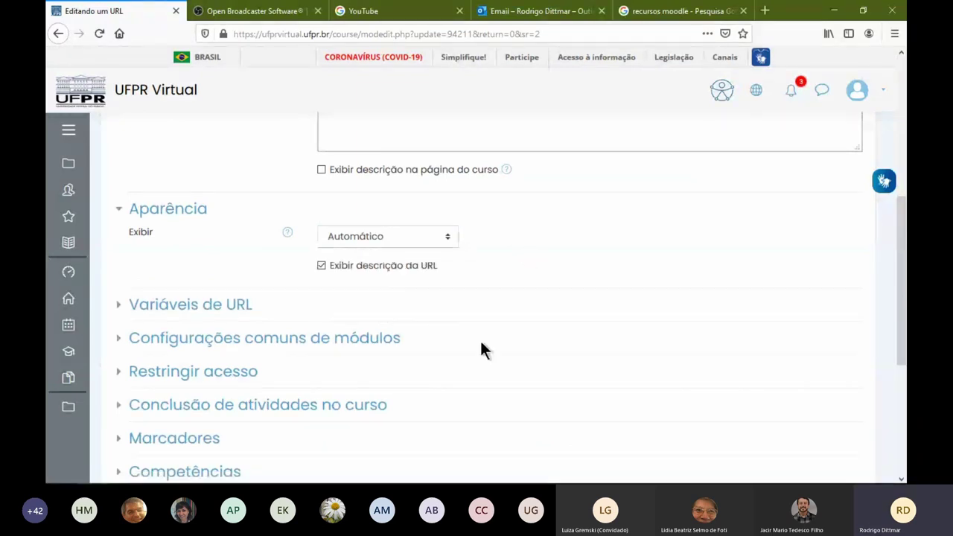
click(233, 378)
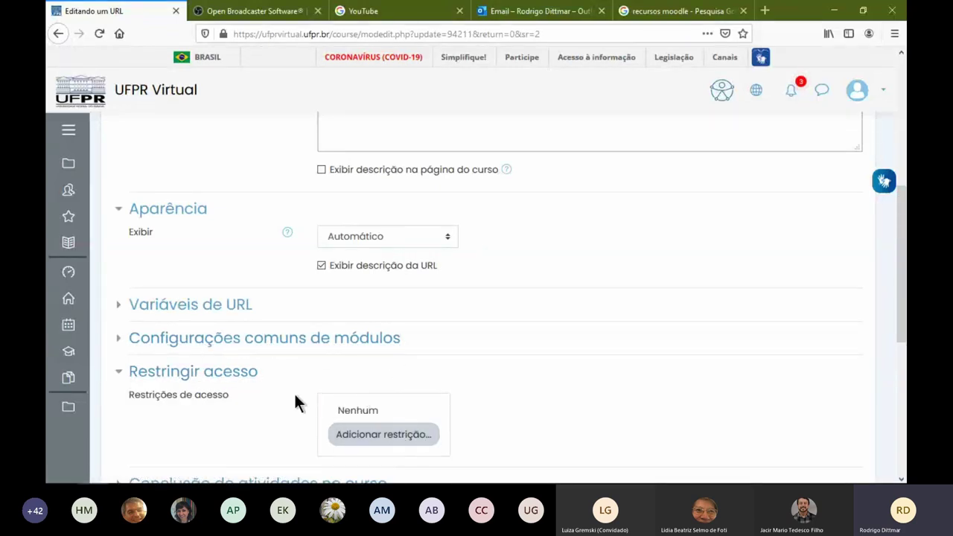
scroll(295, 402, down, 3)
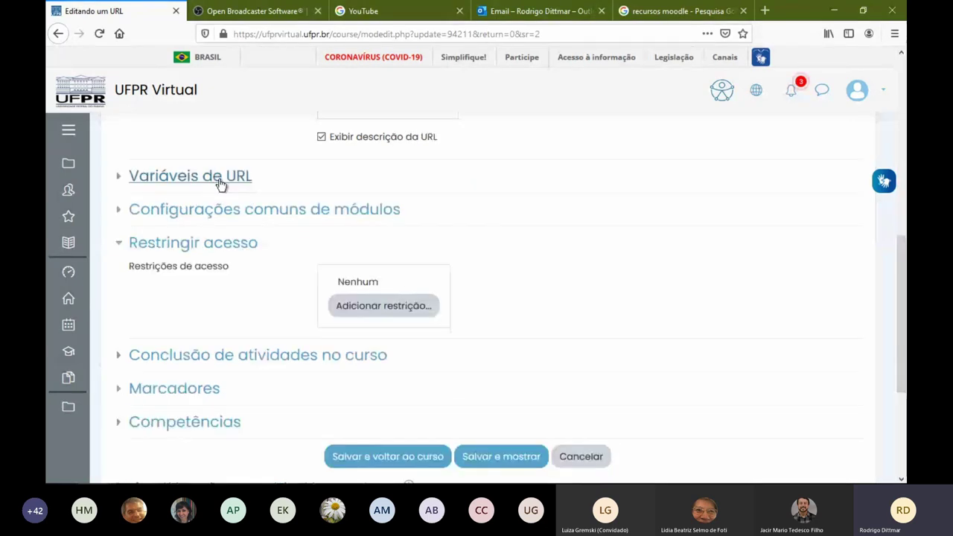
Inspect the Variáveis de URL parameter choices, then cancel the link's settings without saving
click(221, 178)
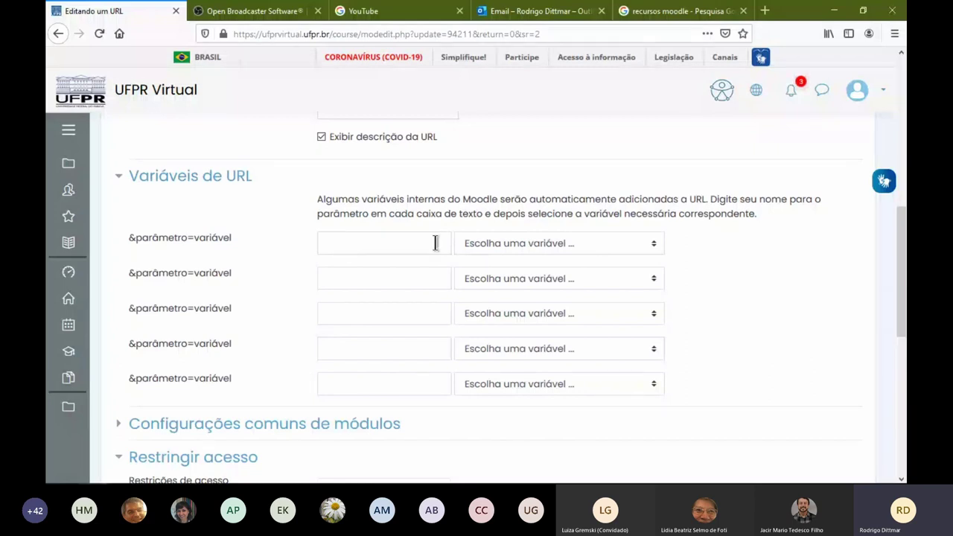
click(471, 245)
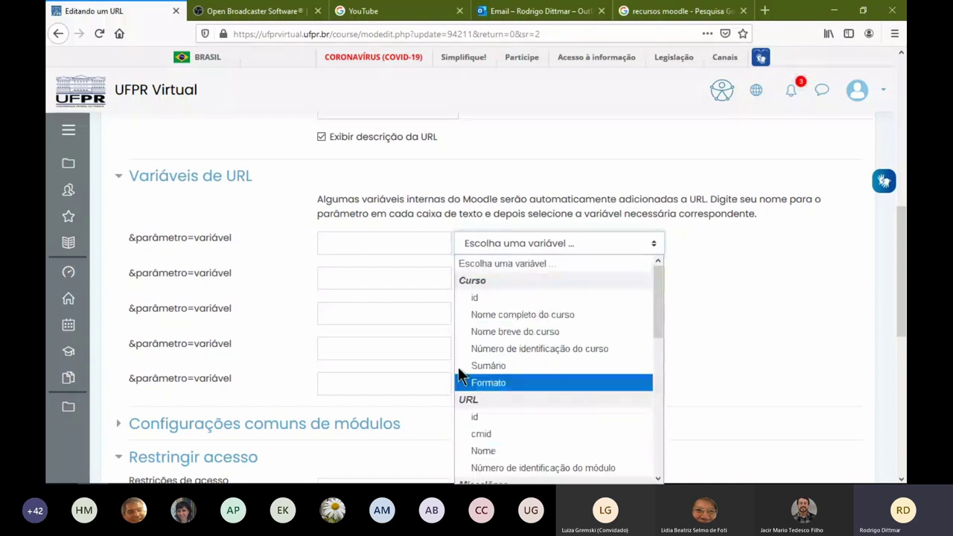
click(351, 238)
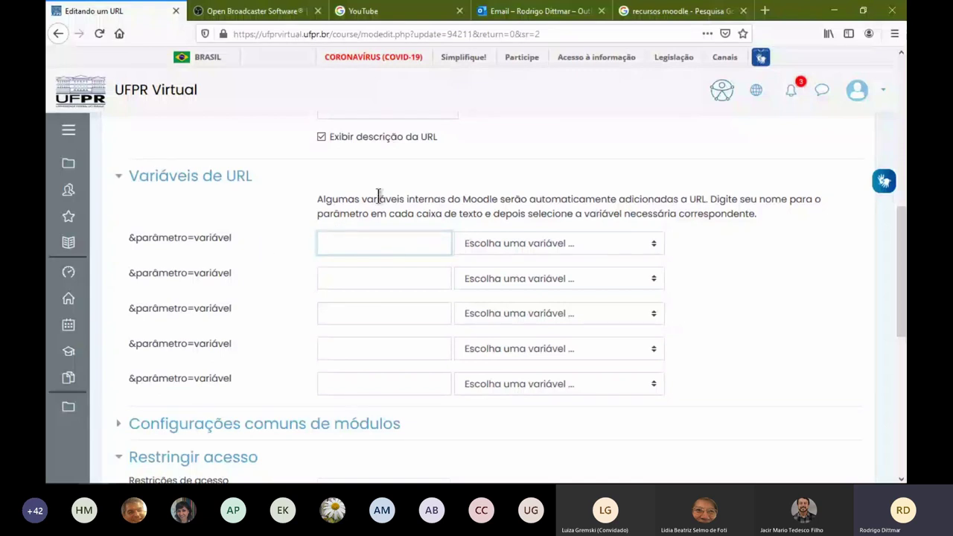
scroll(378, 196, down, 5)
click(574, 357)
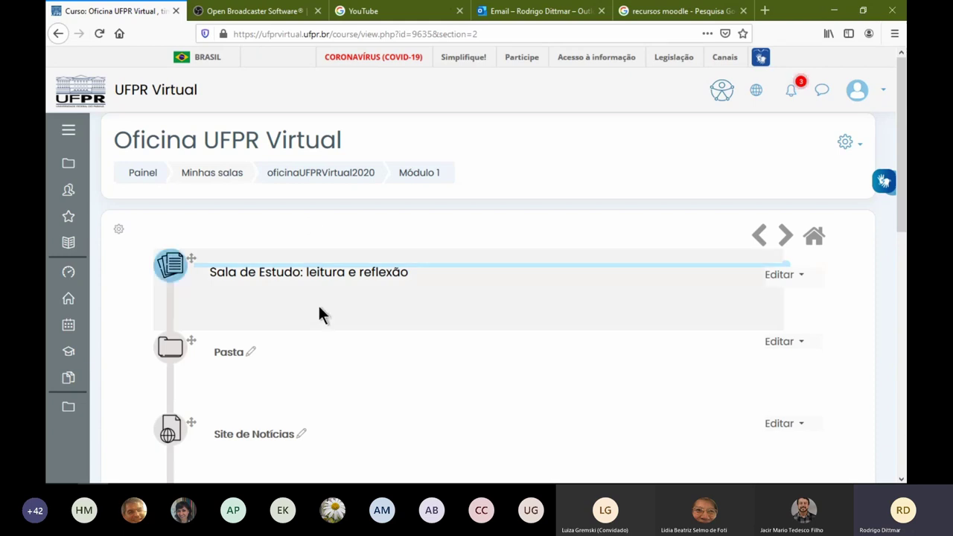
Return to the oficinaUFPRVirtual2020 course page and scroll down to Módulo 3 and Módulo 4
scroll(318, 309, down, 3)
scroll(323, 357, down, 2)
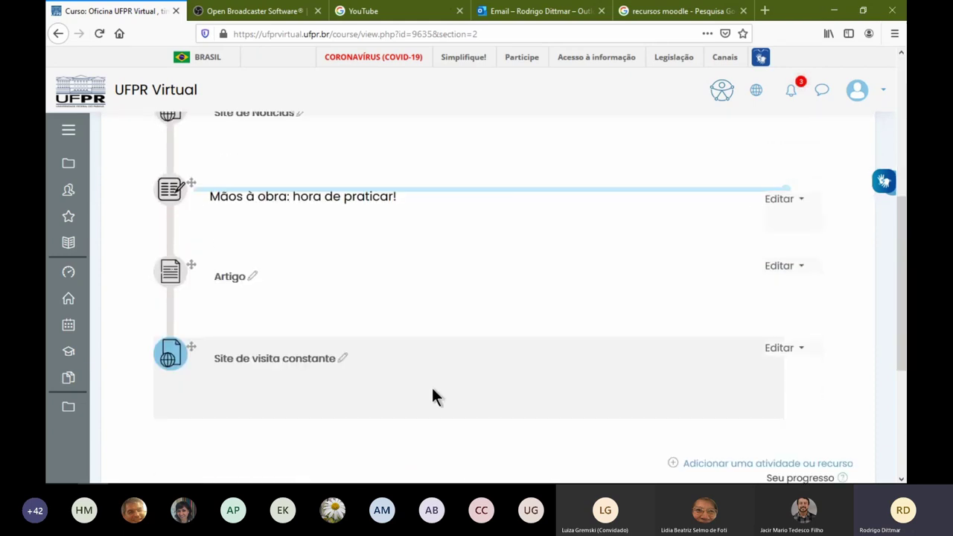
scroll(503, 321, up, 5)
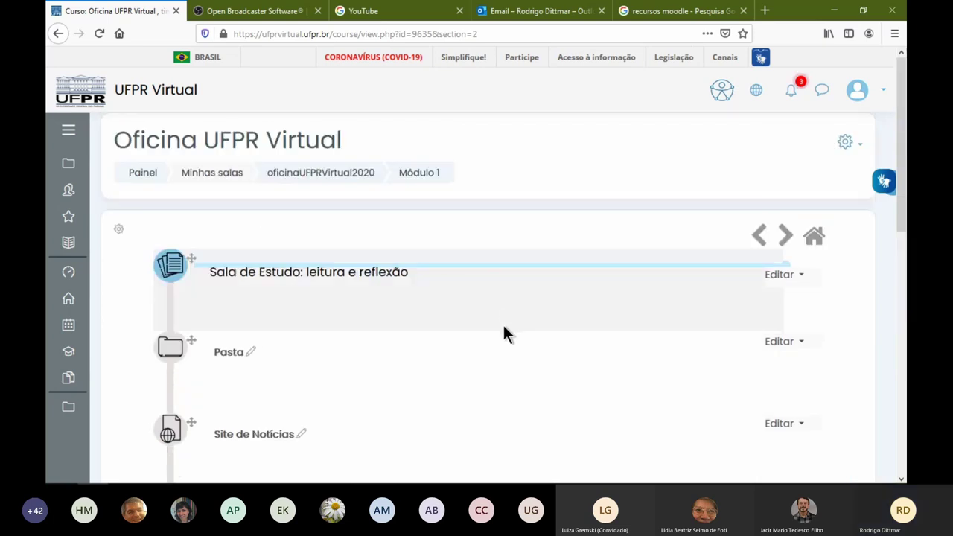
scroll(499, 327, down, 5)
scroll(373, 342, up, 5)
click(315, 181)
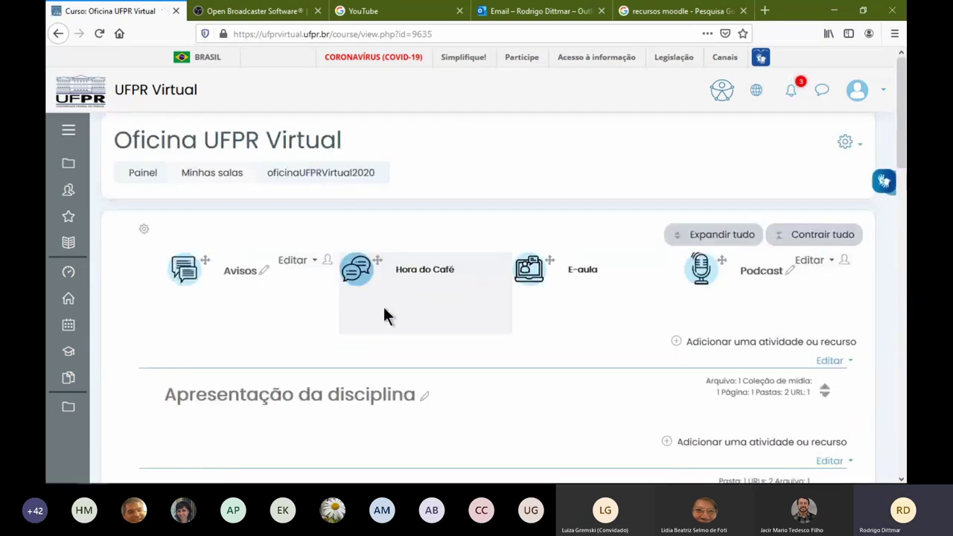
scroll(381, 305, down, 5)
scroll(376, 305, down, 10)
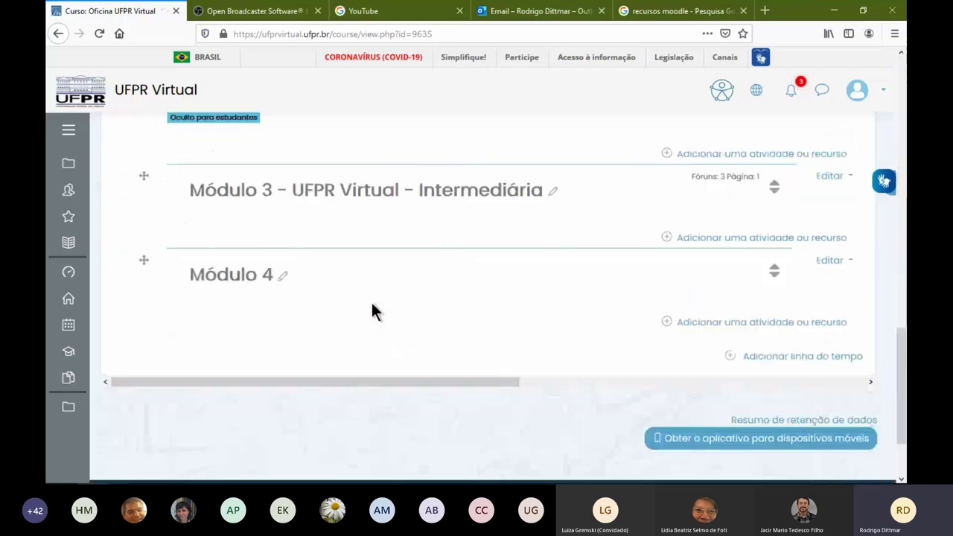
Open Módulo 3 on its own page and edit the Sobre a disciplina page's settings
click(369, 183)
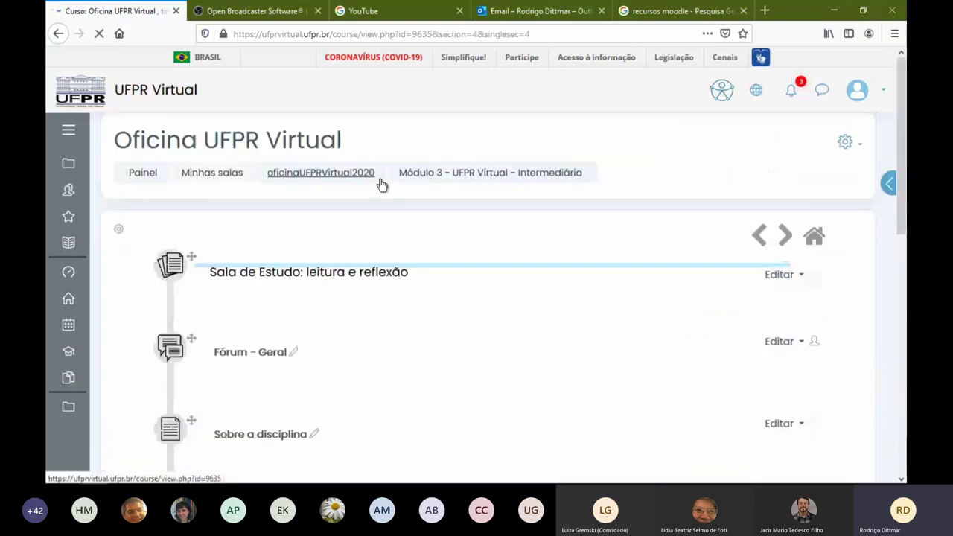
scroll(425, 313, down, 2)
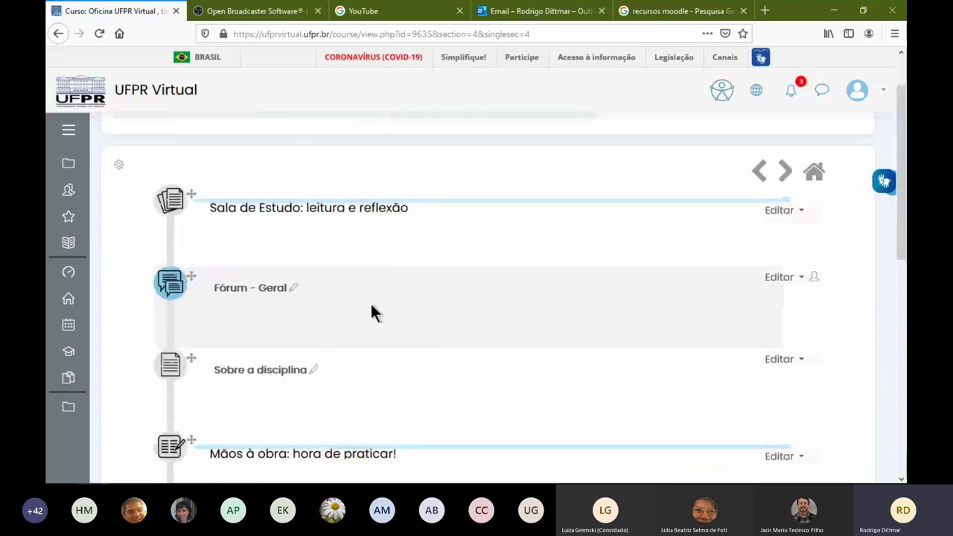
scroll(276, 377, down, 3)
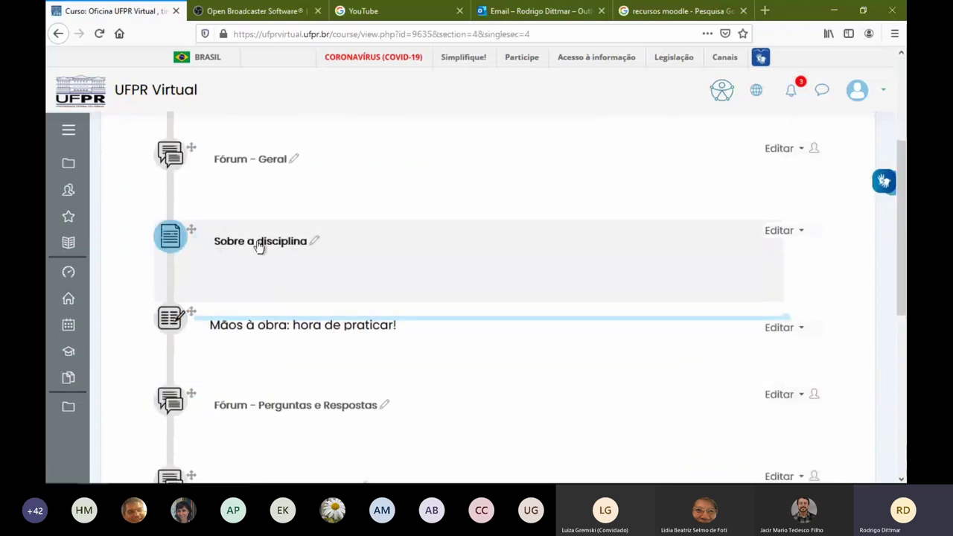
click(777, 231)
click(733, 251)
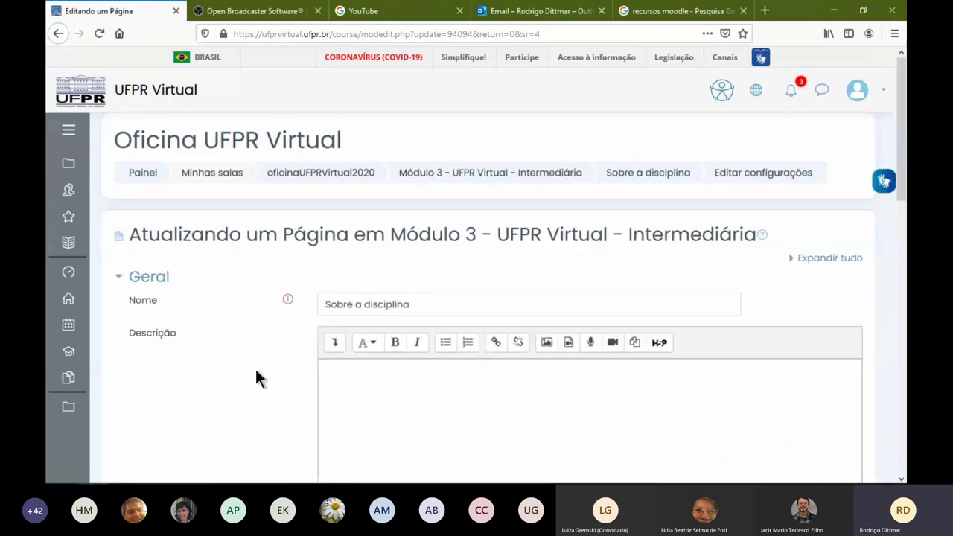
Make the words 'aluno marcar o andamento' bold in the page content
scroll(287, 344, down, 3)
scroll(279, 313, down, 5)
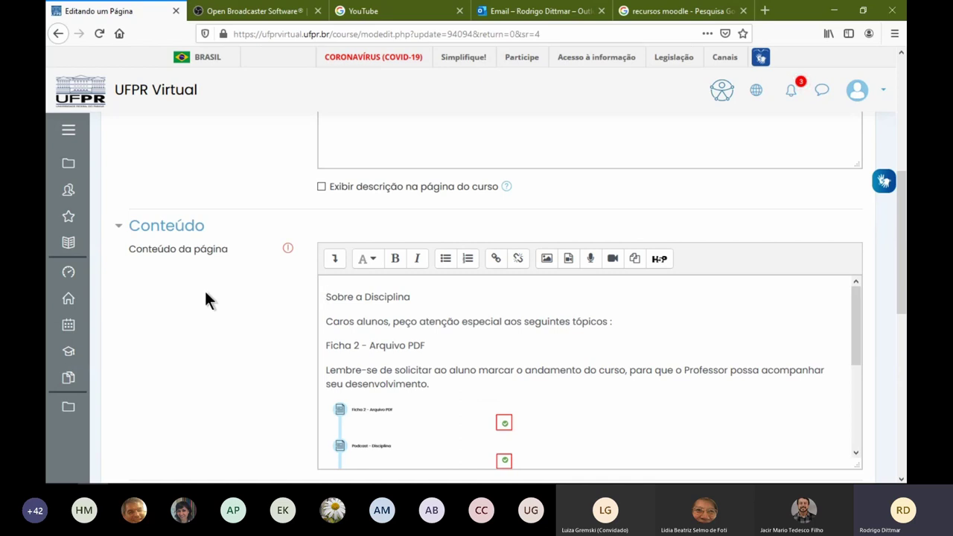
drag(330, 296, 437, 386)
drag(365, 370, 582, 370)
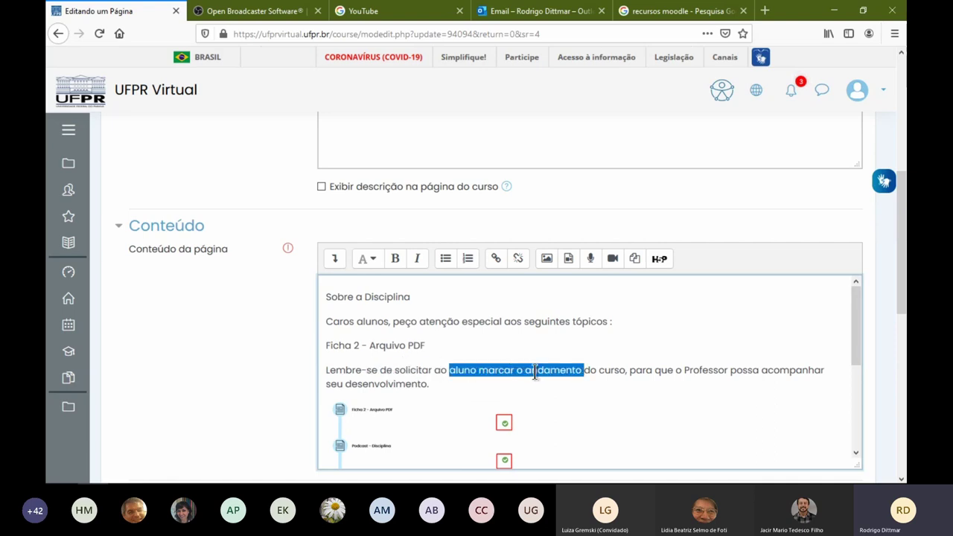
click(395, 258)
click(460, 379)
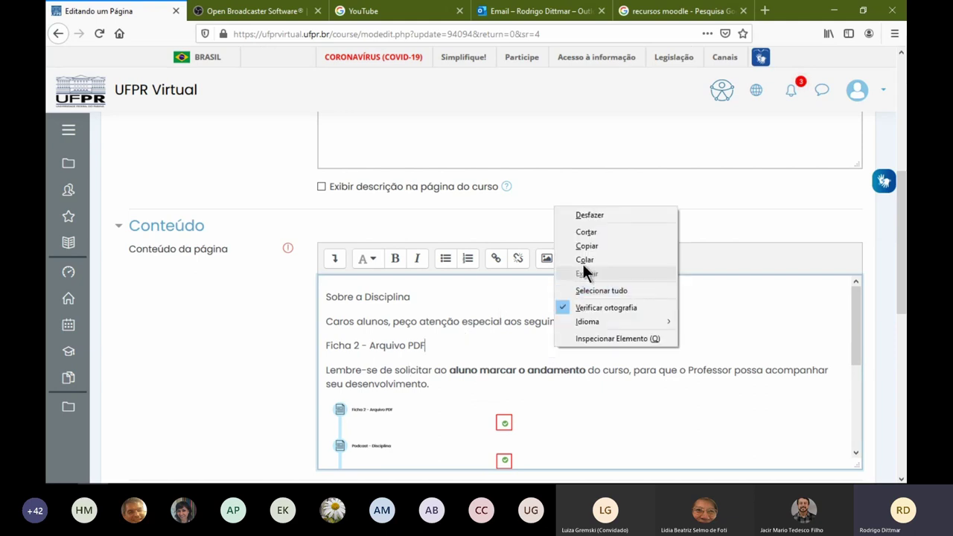
Add 'Progresso dos Alunos' on a new line after the screenshot, with an empty line below
click(601, 259)
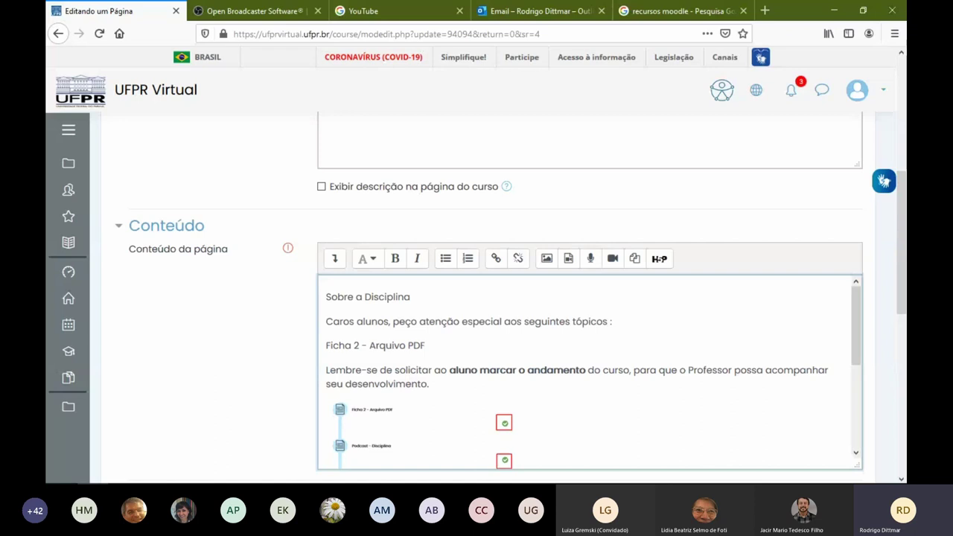
scroll(387, 320, down, 2)
scroll(376, 317, up, 2)
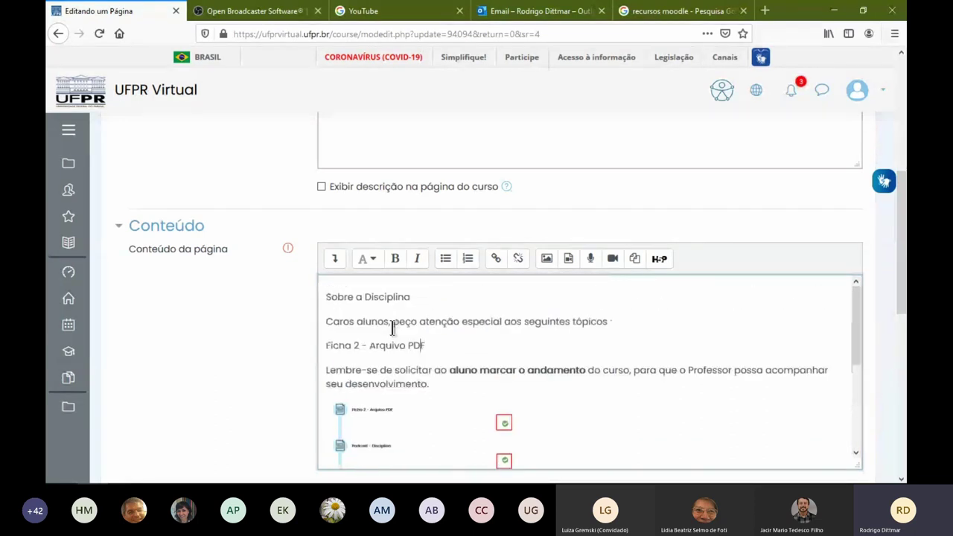
scroll(419, 343, down, 2)
click(404, 372)
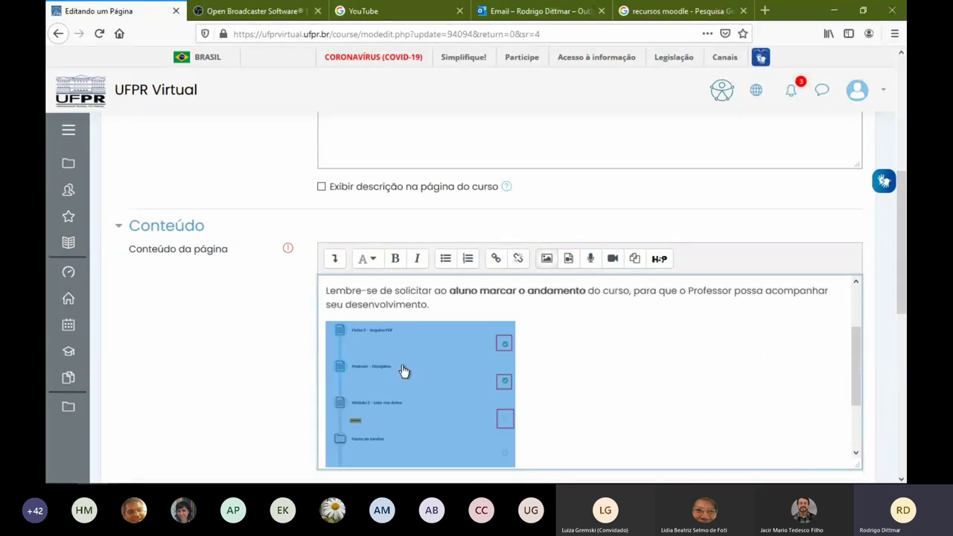
click(605, 363)
text(Progresso dos Alunos)
key(Return)
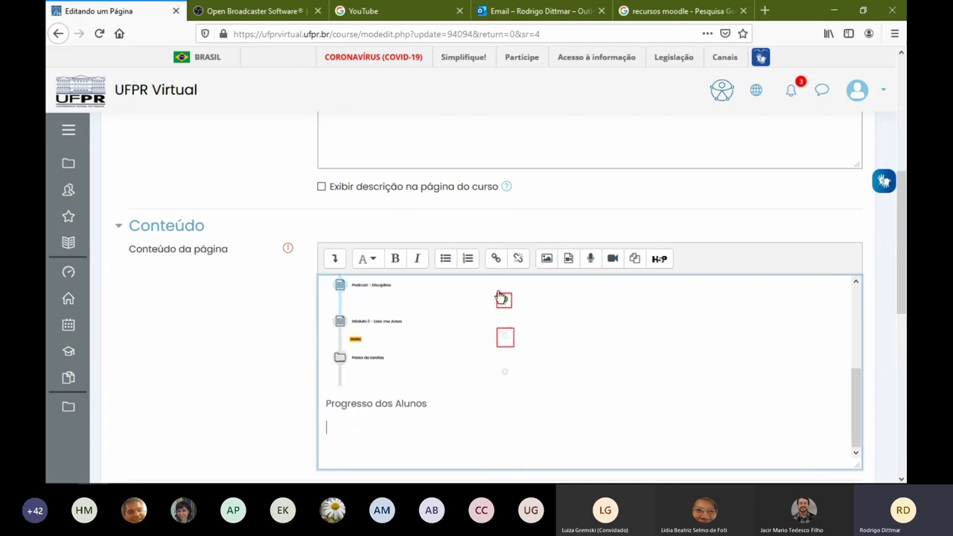
click(547, 258)
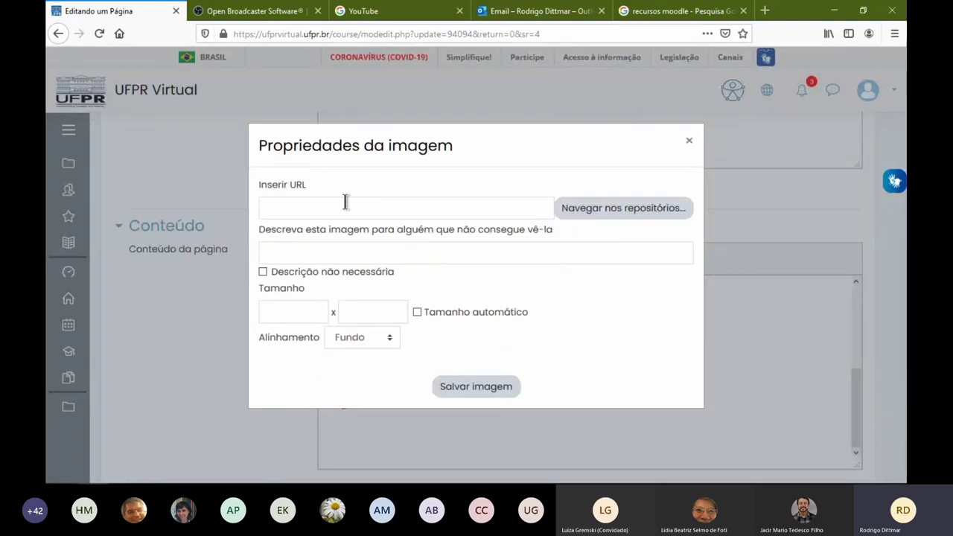
Upload Progresso.png through Enviar um arquivo, saving it under the name 'Progresso'
click(688, 140)
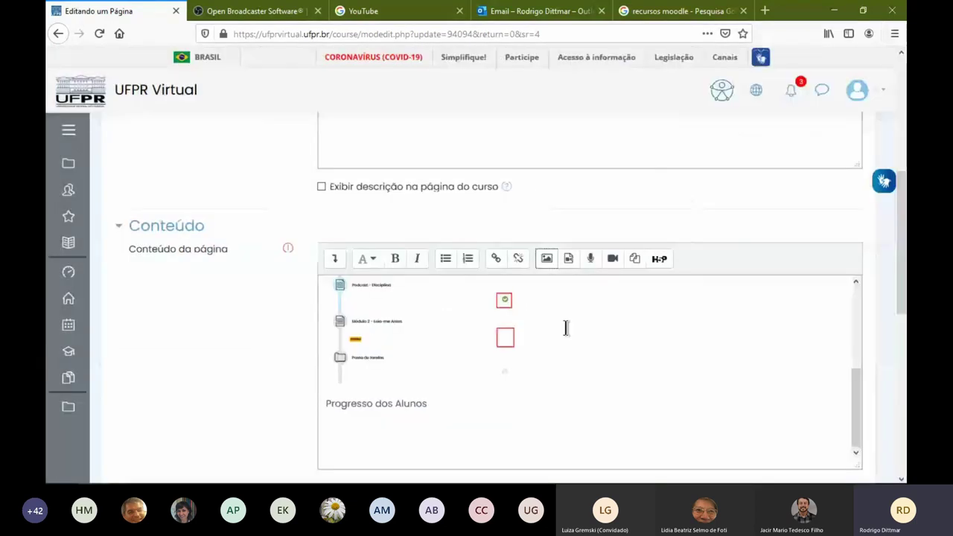
click(547, 258)
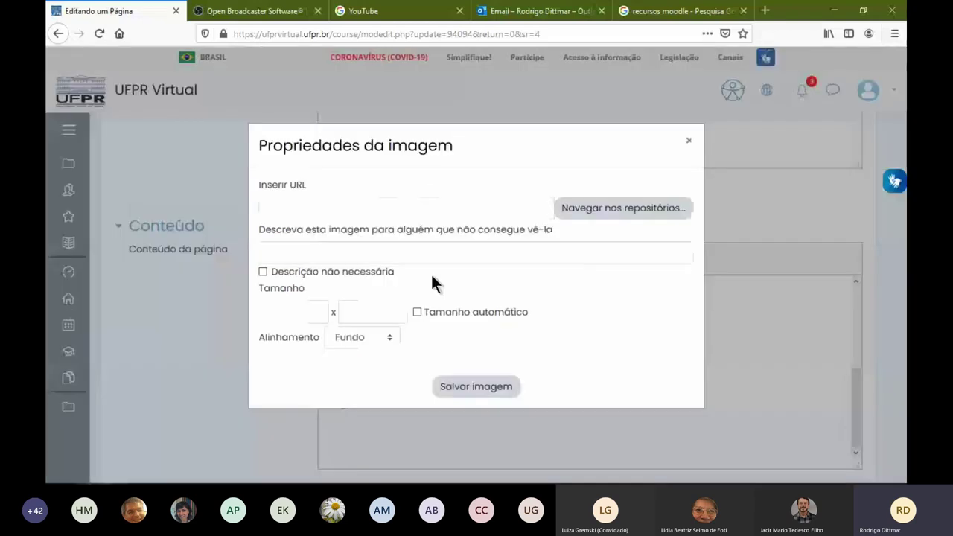
click(585, 211)
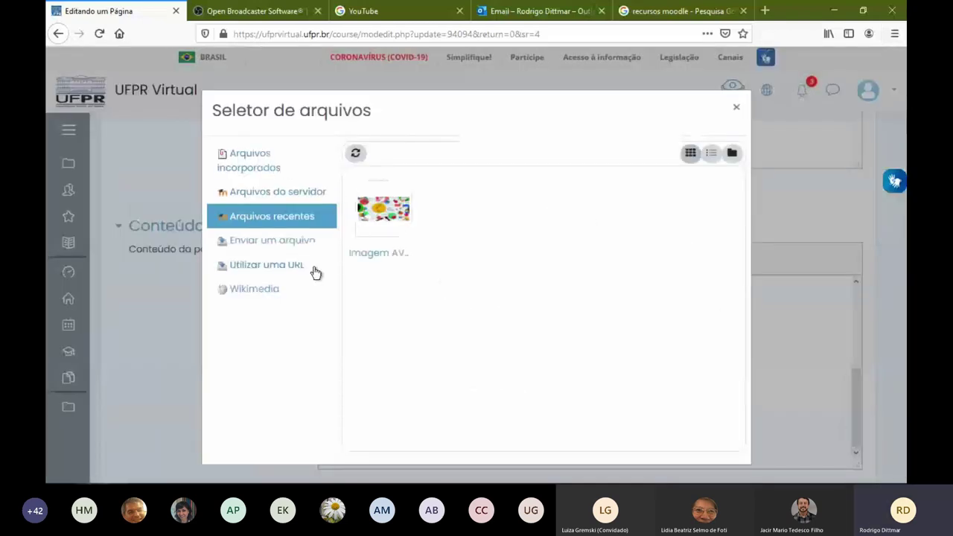
click(268, 195)
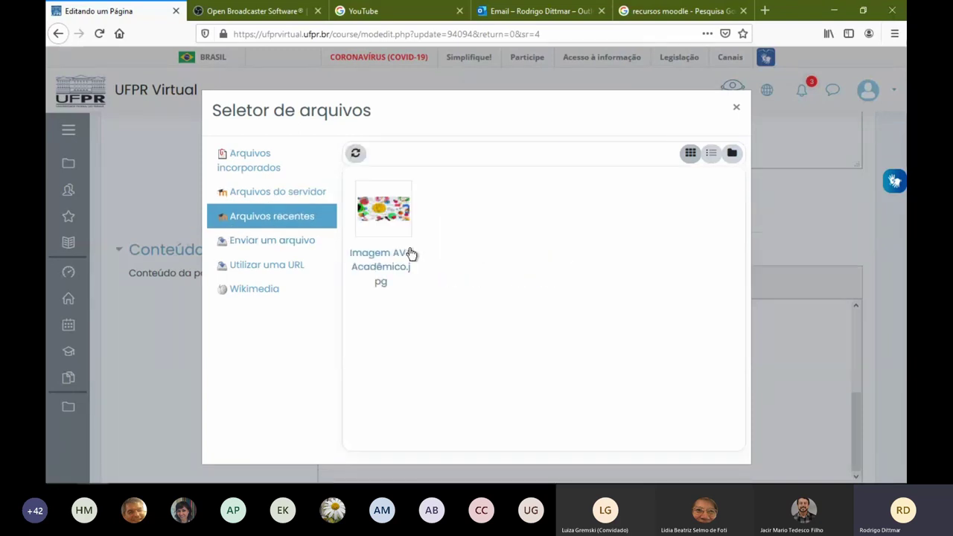
click(261, 244)
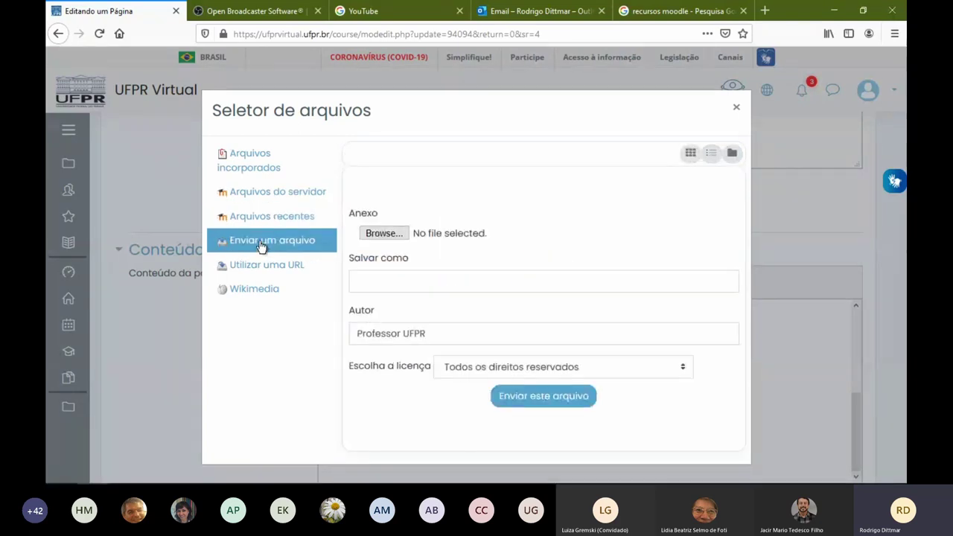
click(382, 232)
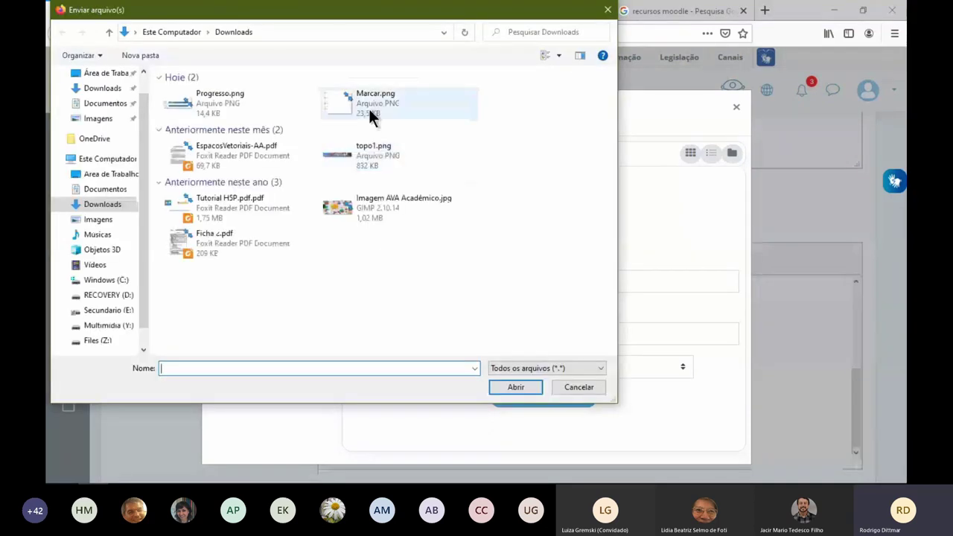
double_click(205, 108)
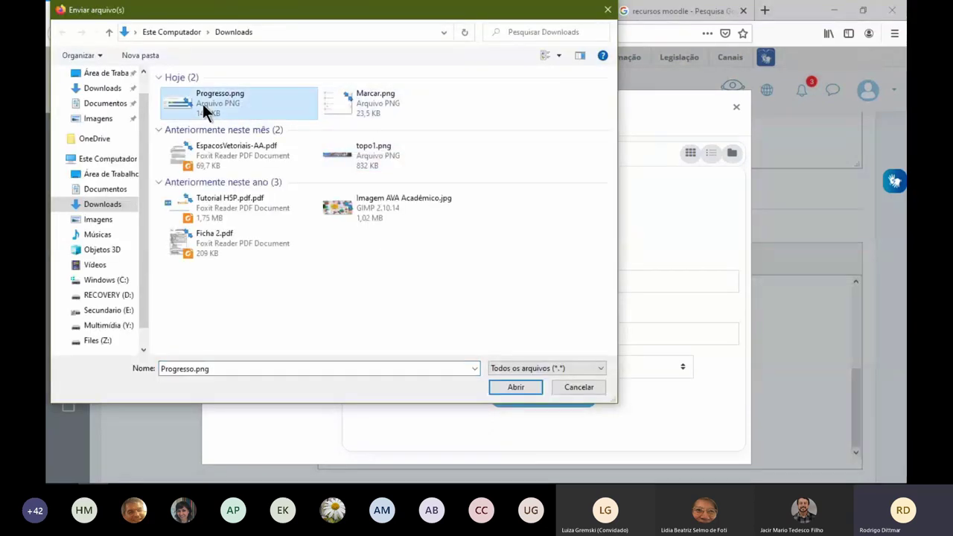
click(416, 279)
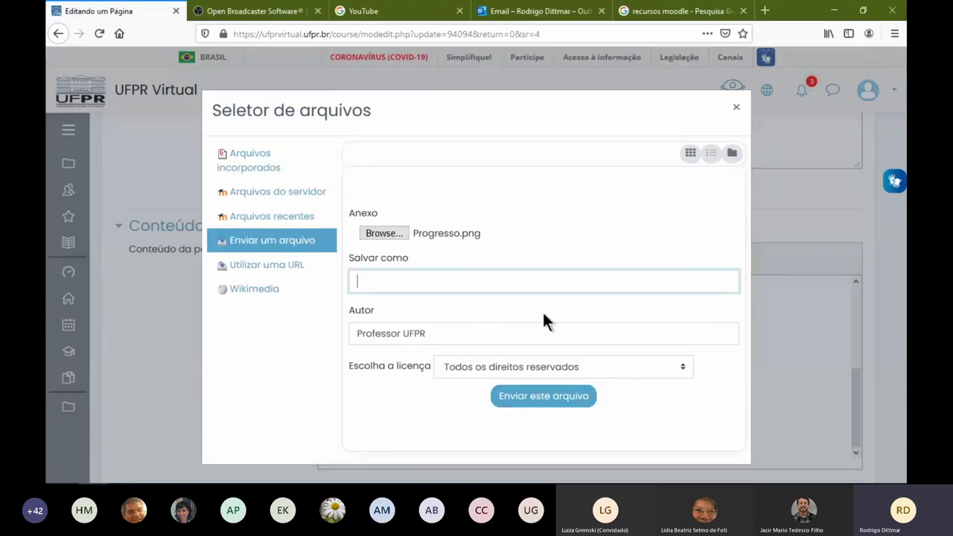
text(Progresso)
click(533, 397)
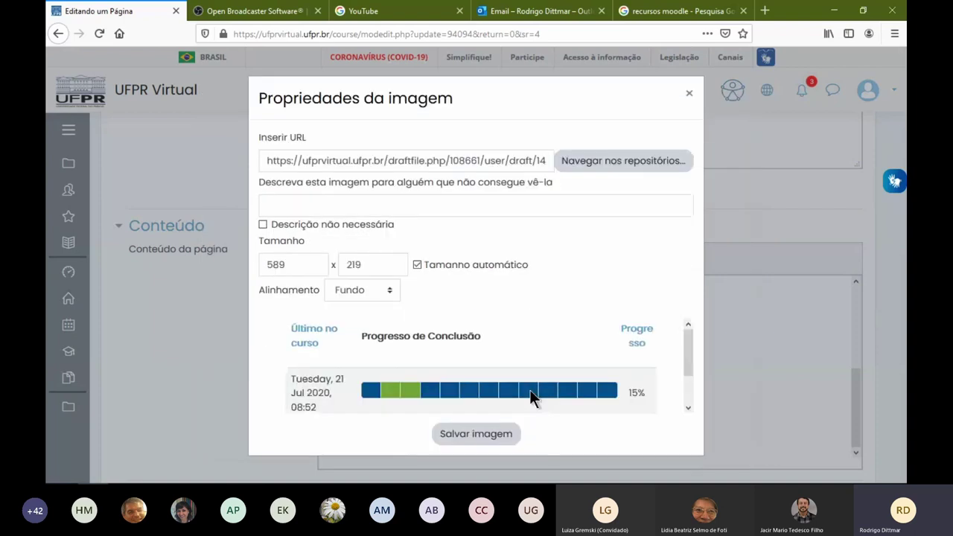
Describe the image as 'Progresso do Aluno' and insert it below 'Progresso dos Alunos'
click(325, 207)
text(Prog)
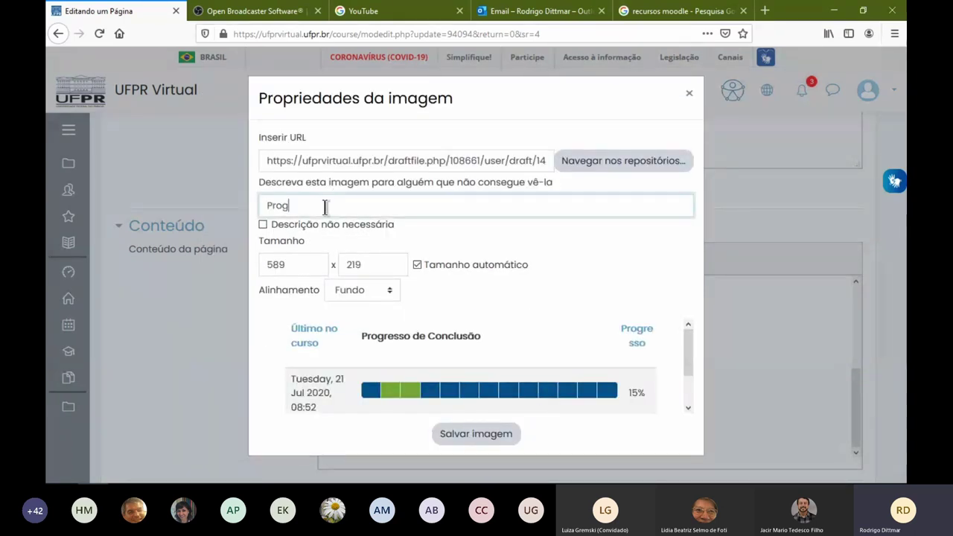
text(resso do Aluno)
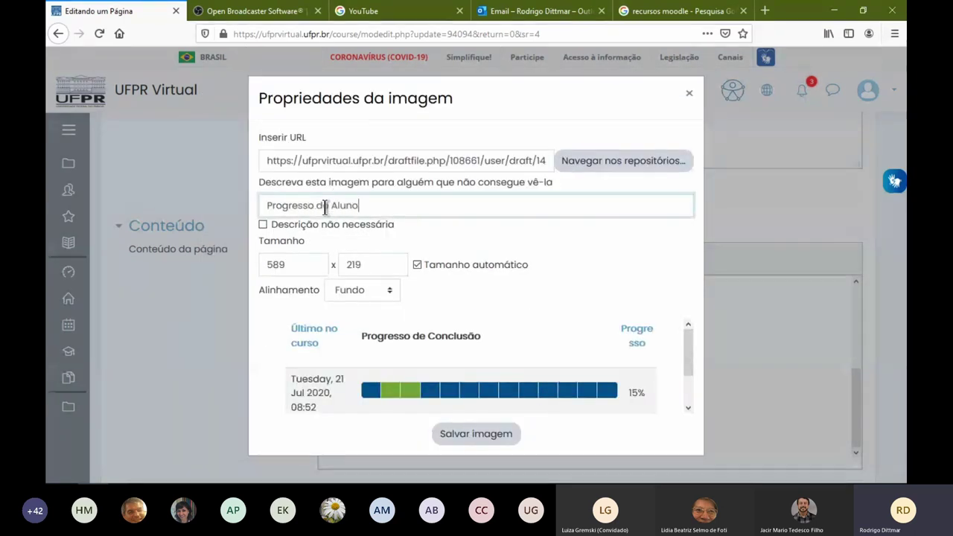
click(467, 433)
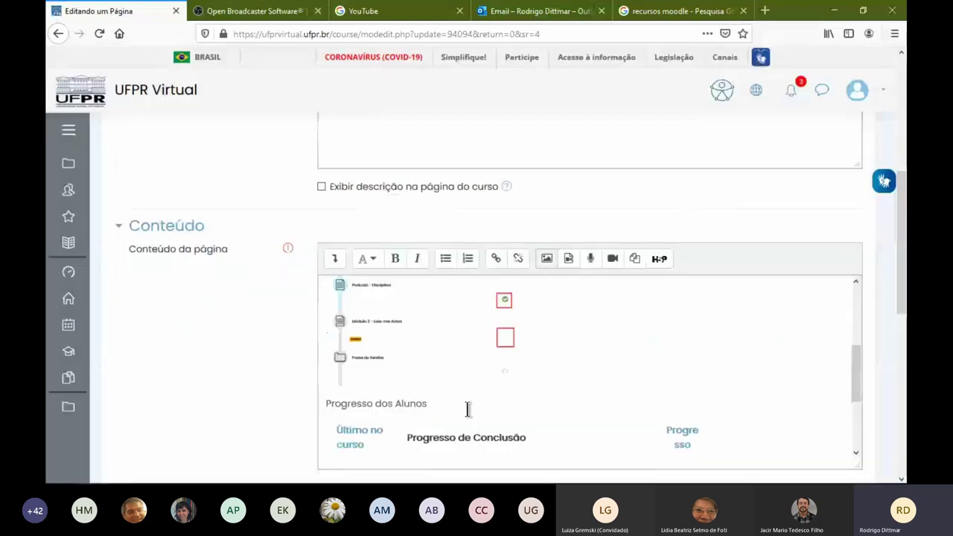
scroll(272, 392, down, 2)
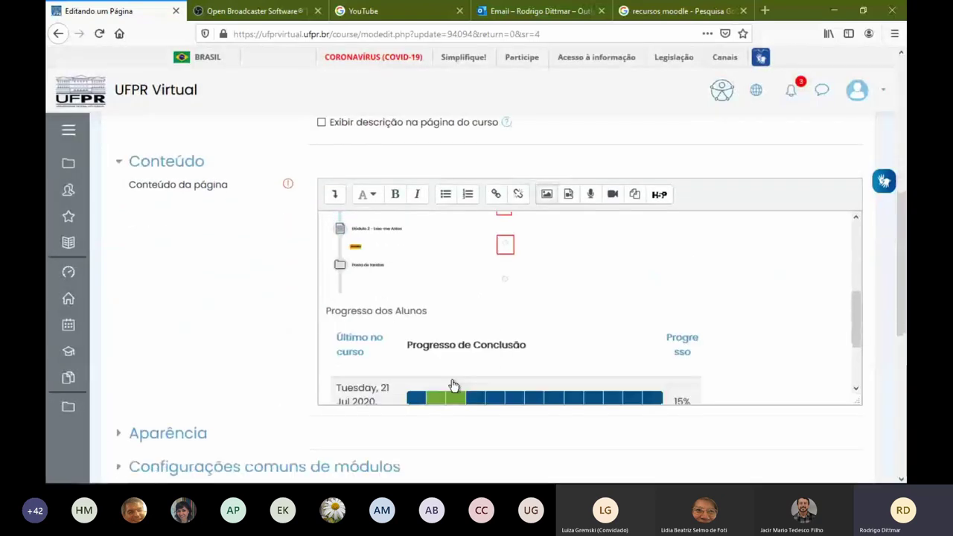
scroll(408, 293, down, 2)
scroll(581, 289, down, 1)
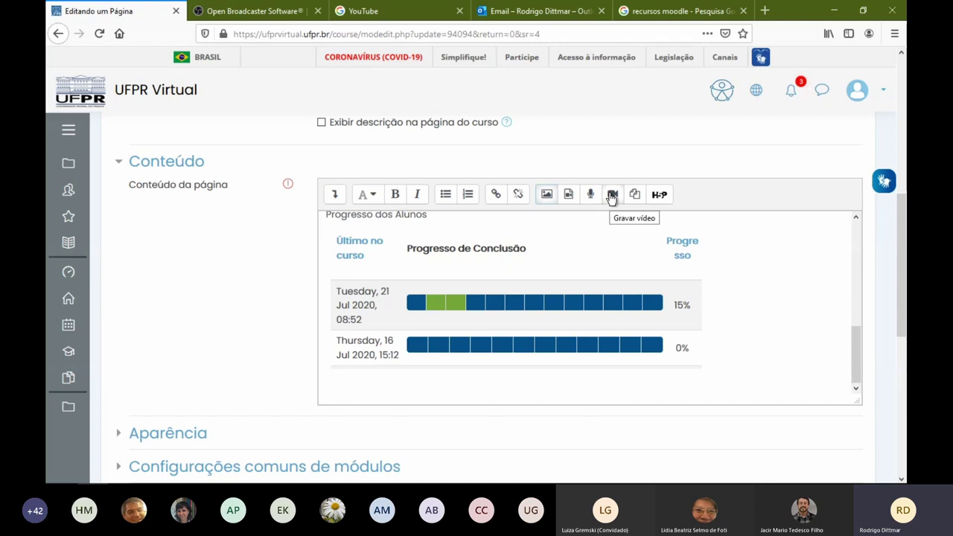
click(610, 195)
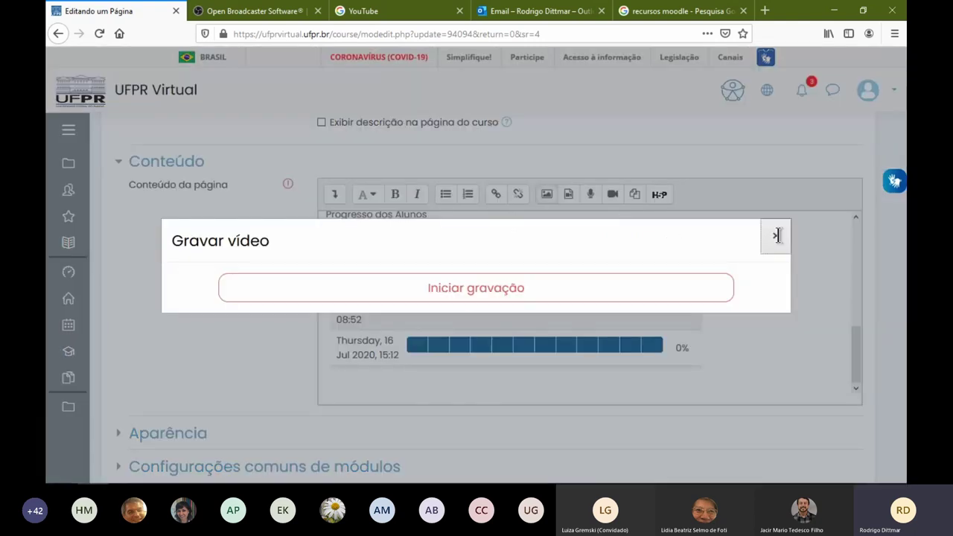
click(776, 235)
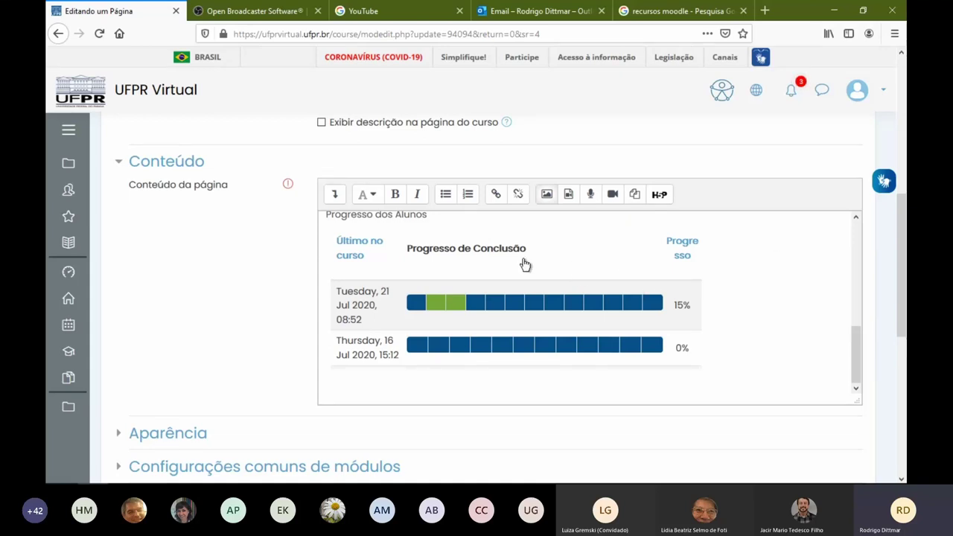
scroll(472, 248, up, 10)
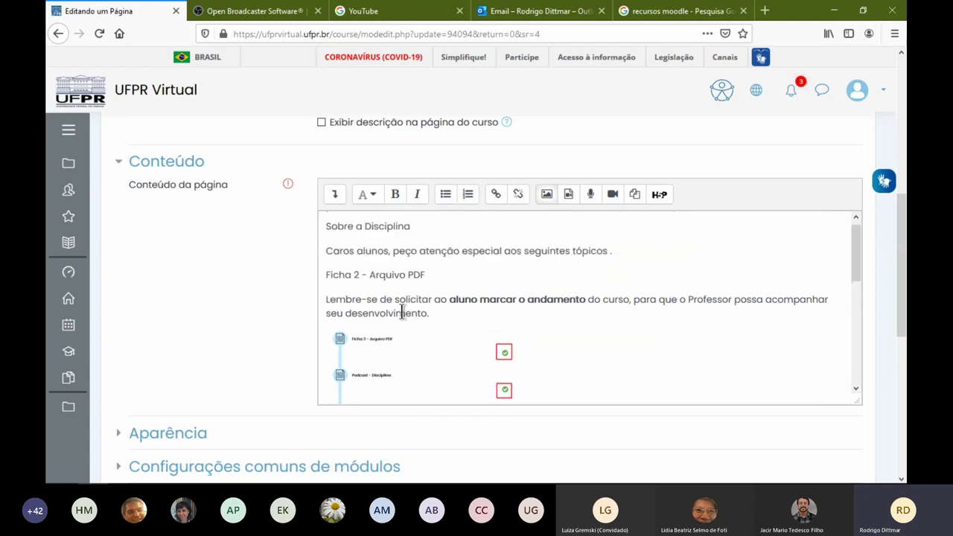
Turn 'Ficha 2 - Arquivo PDF' into a numbered item and check the content's HTML source
drag(325, 280, 467, 280)
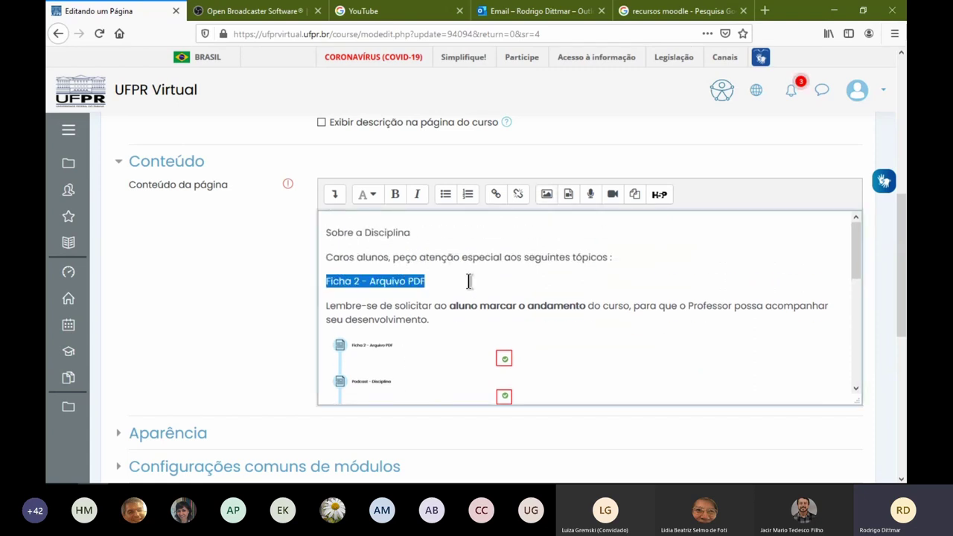
click(469, 199)
click(364, 280)
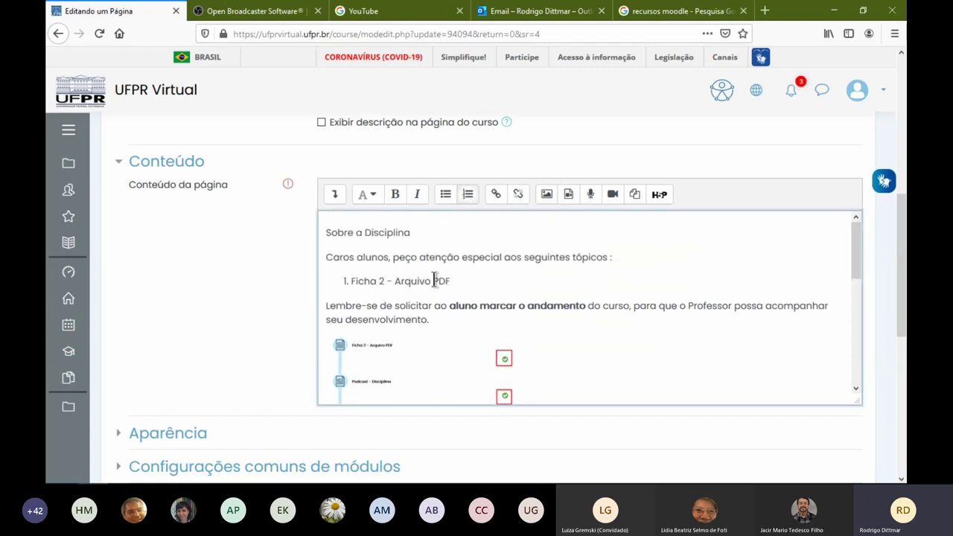
click(335, 196)
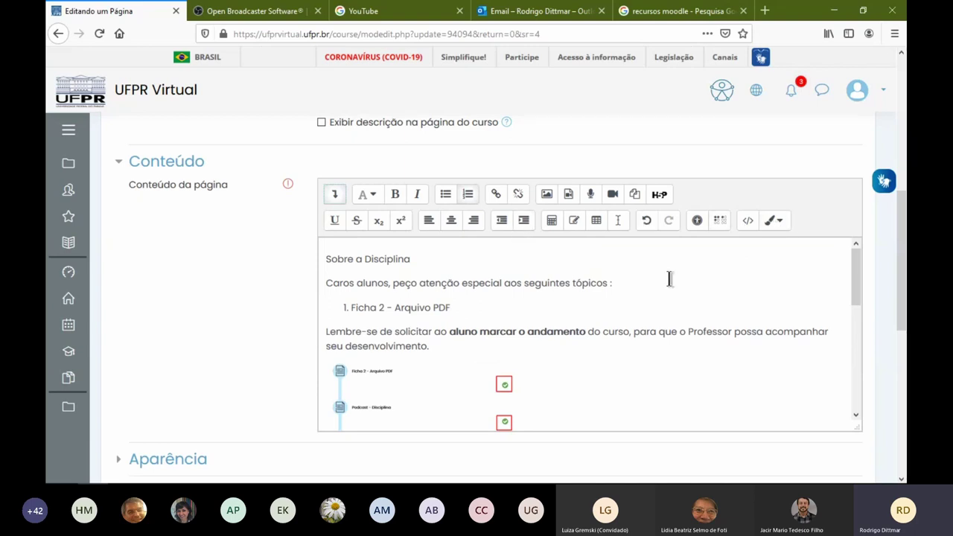
click(748, 222)
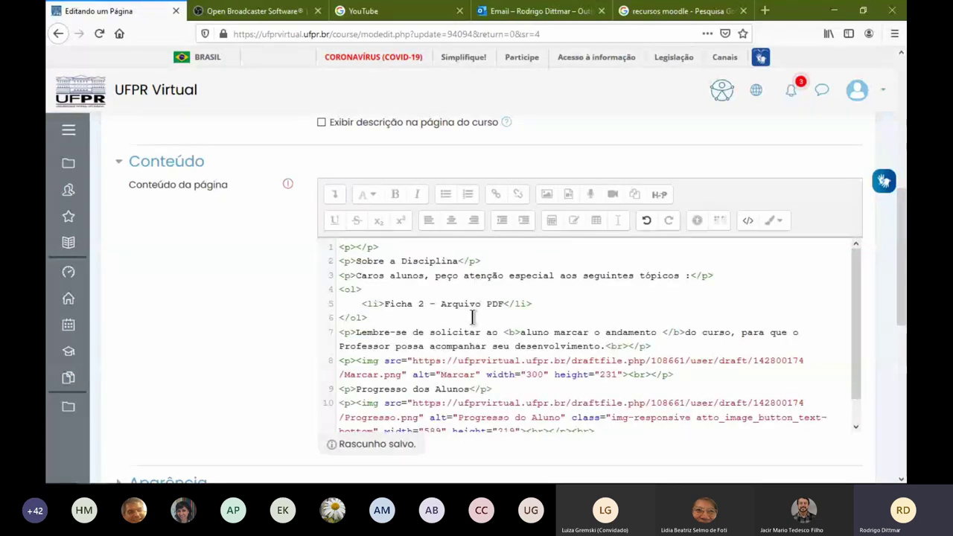
scroll(473, 305, down, 1)
scroll(473, 318, up, 3)
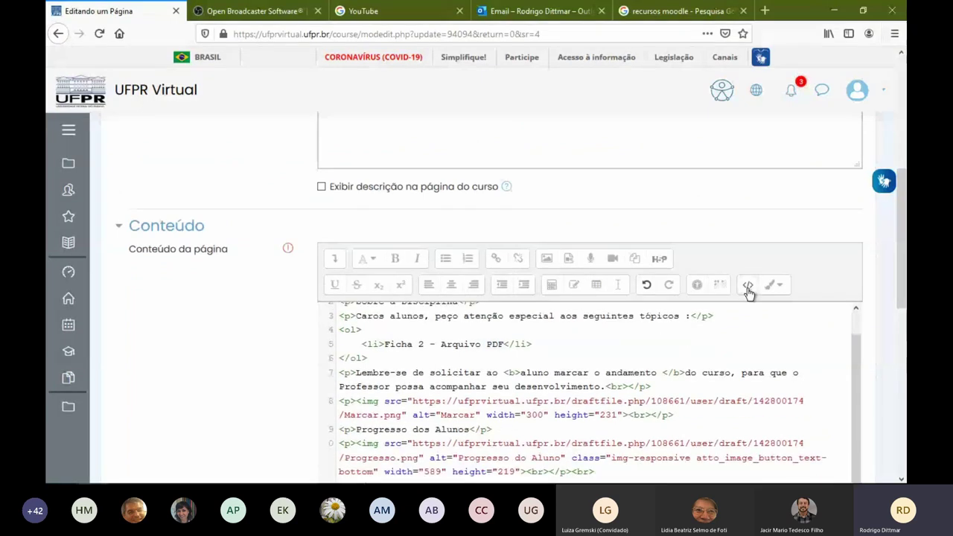
click(747, 284)
Place the caret at the end of the Ficha 2 list item and scroll to the save buttons
scroll(195, 336, down, 2)
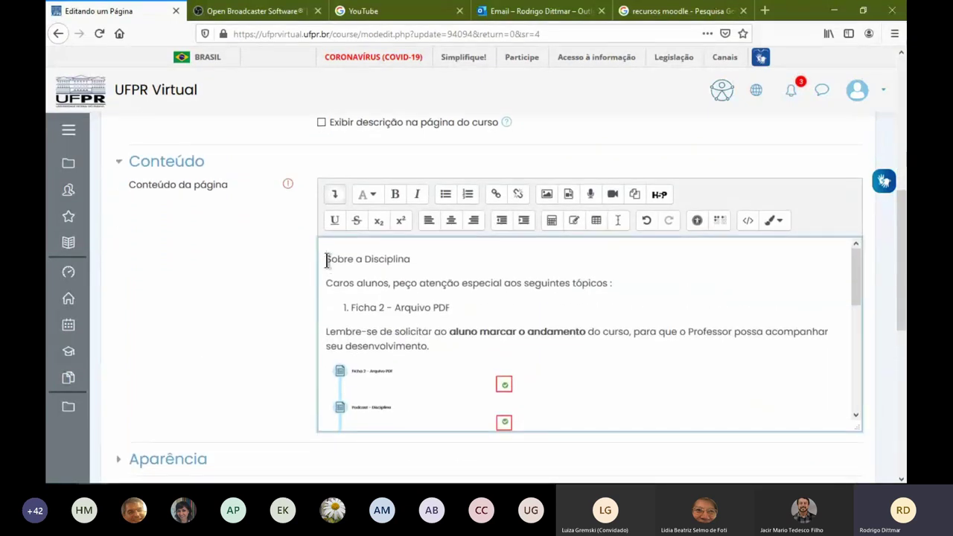
drag(326, 258, 411, 260)
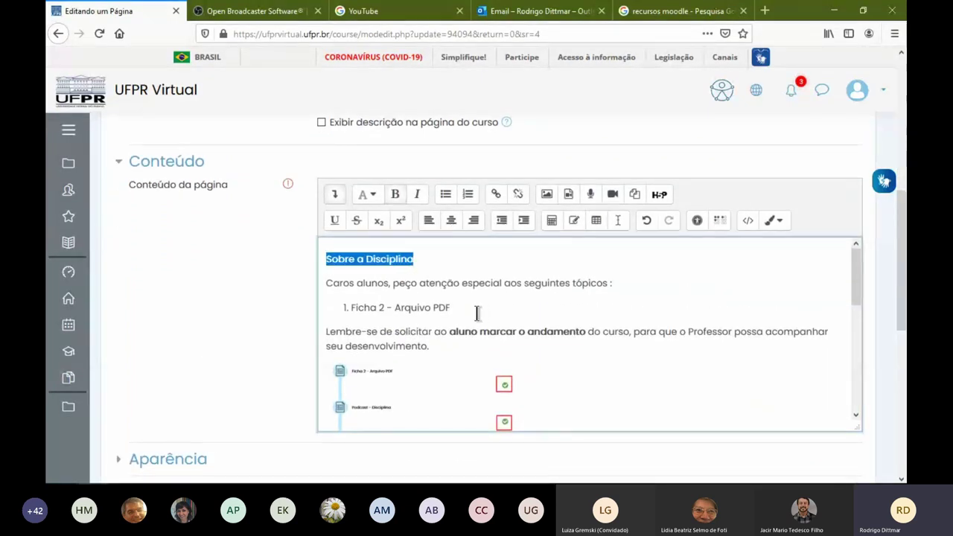
click(477, 313)
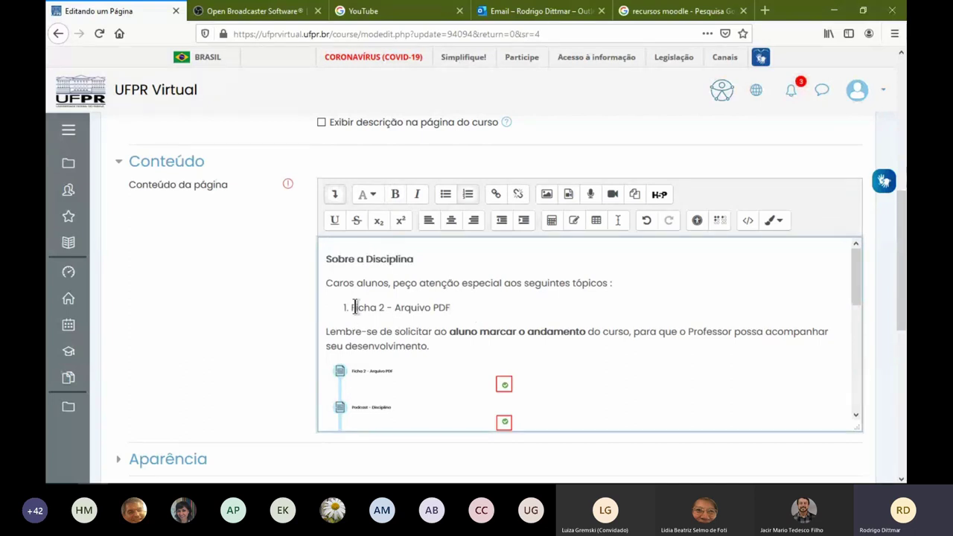
scroll(342, 333, down, 5)
scroll(283, 308, down, 3)
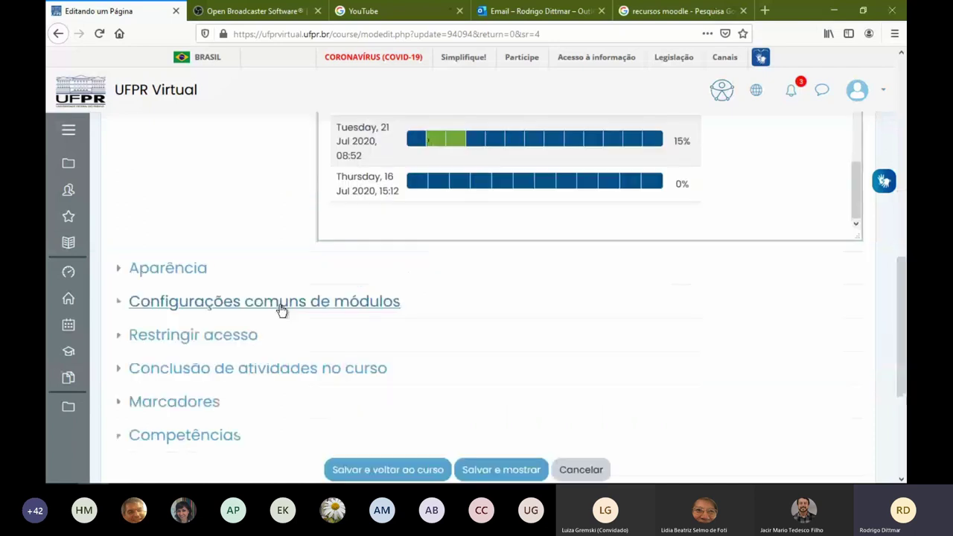
scroll(476, 365, down, 2)
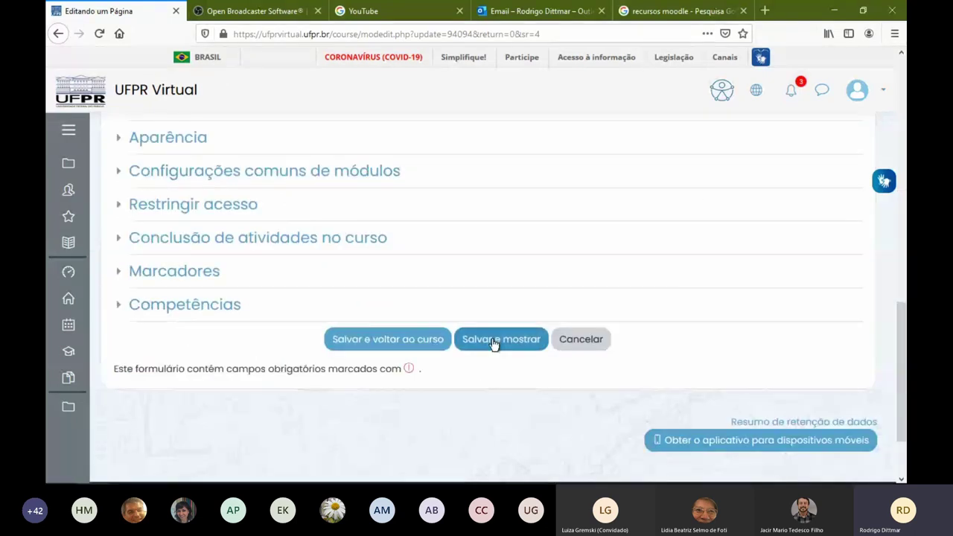
Save and display the Sobre a disciplina page, check the Ficha 2 link, then reopen its settings
click(492, 339)
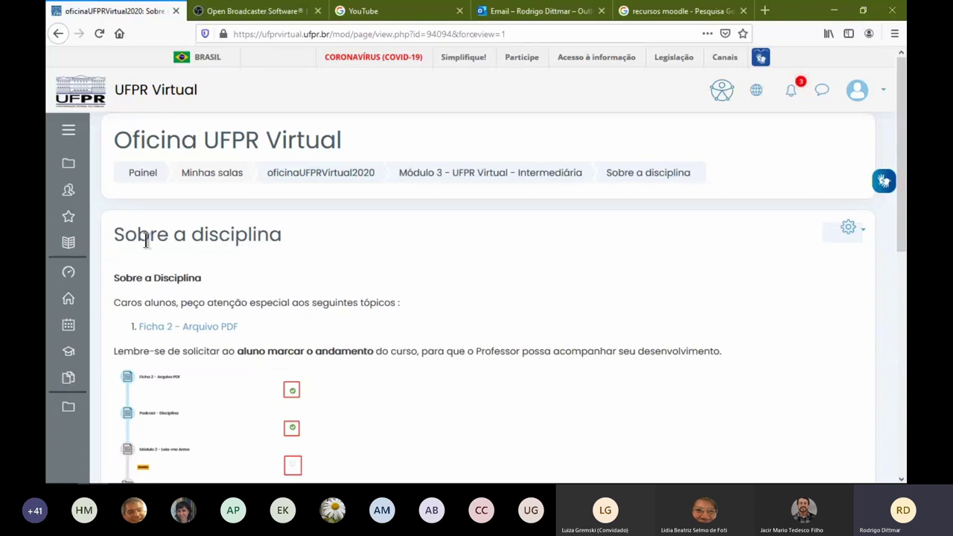
scroll(308, 274, down, 2)
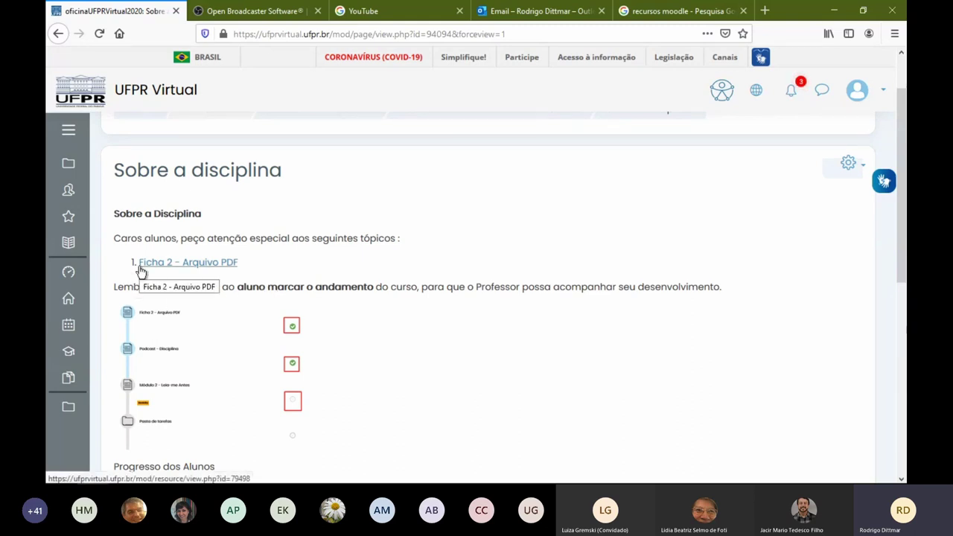
drag(241, 261, 137, 267)
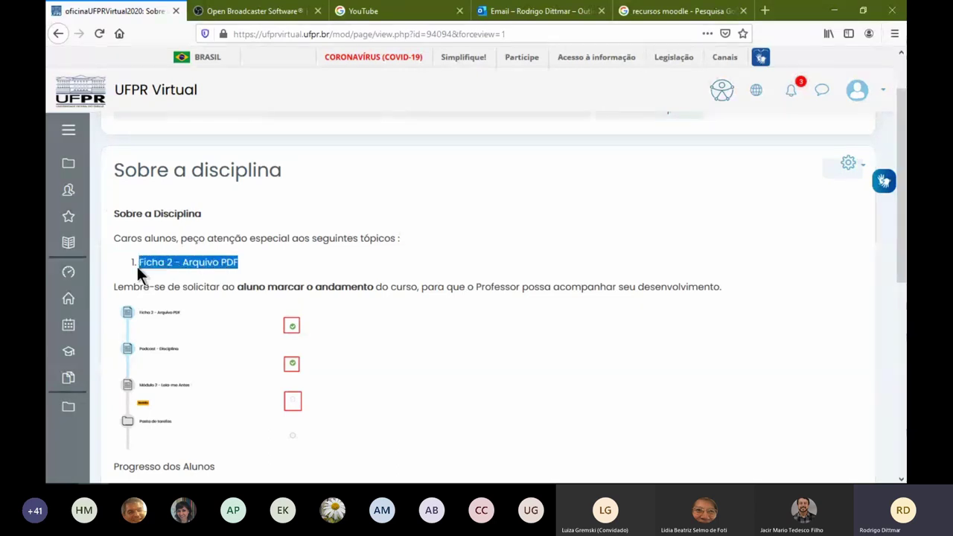
click(246, 264)
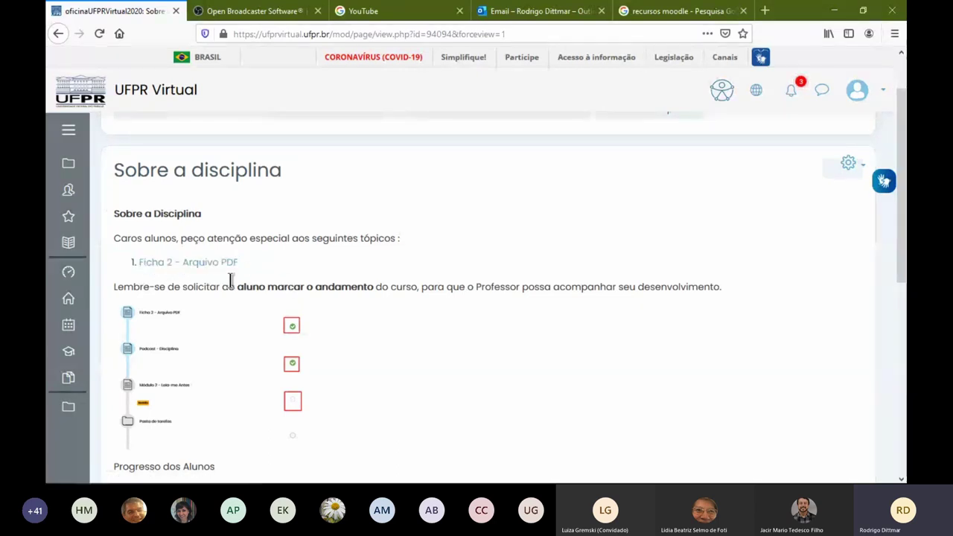
click(846, 164)
click(765, 191)
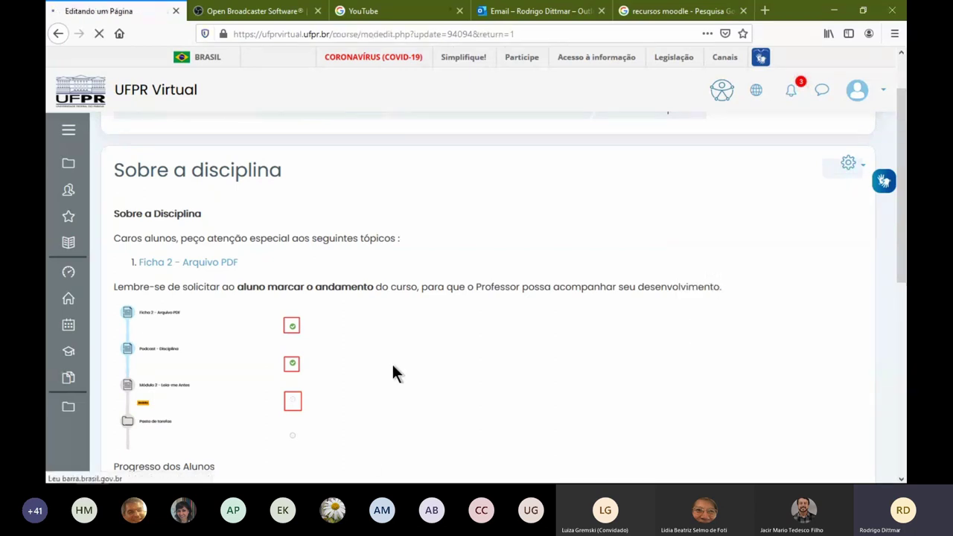
scroll(304, 364, down, 5)
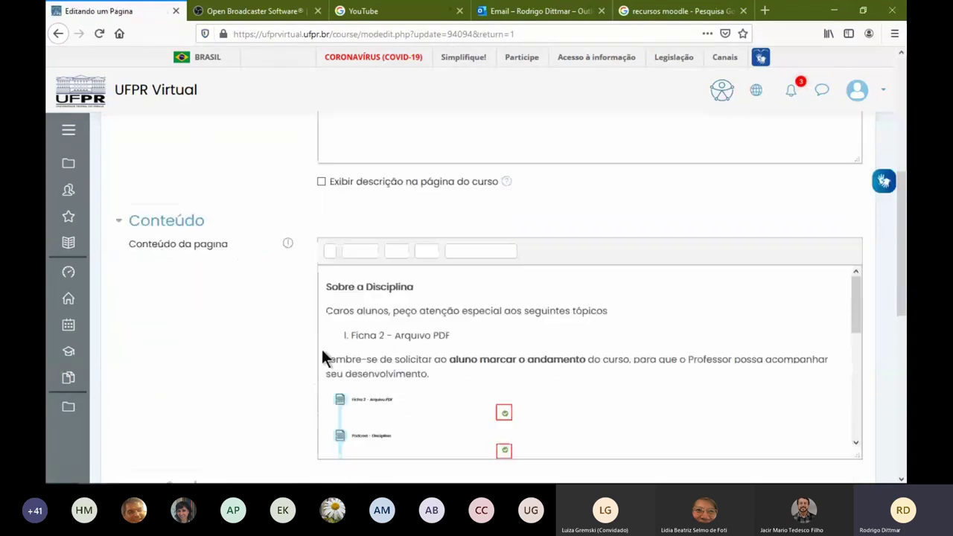
click(448, 345)
key(shift+Home)
drag(352, 345, 450, 345)
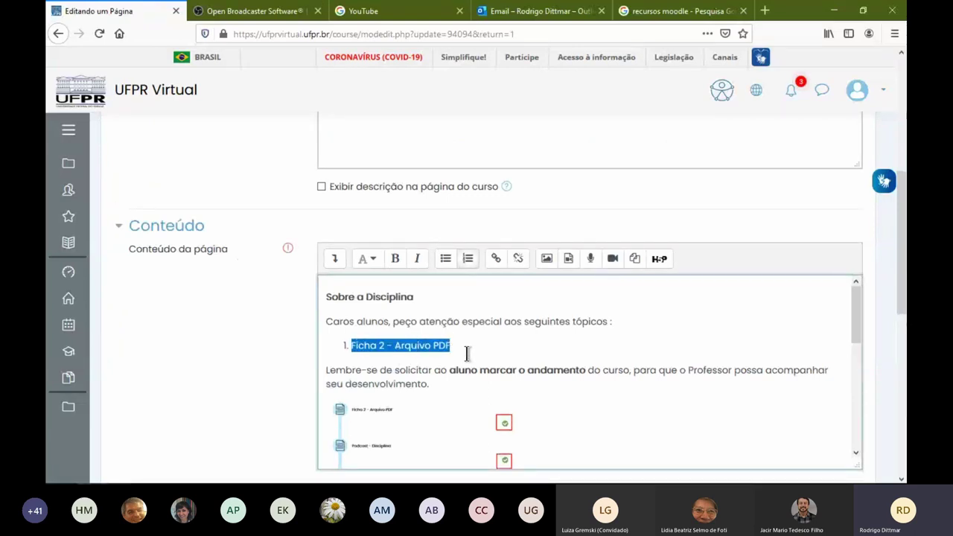
click(462, 347)
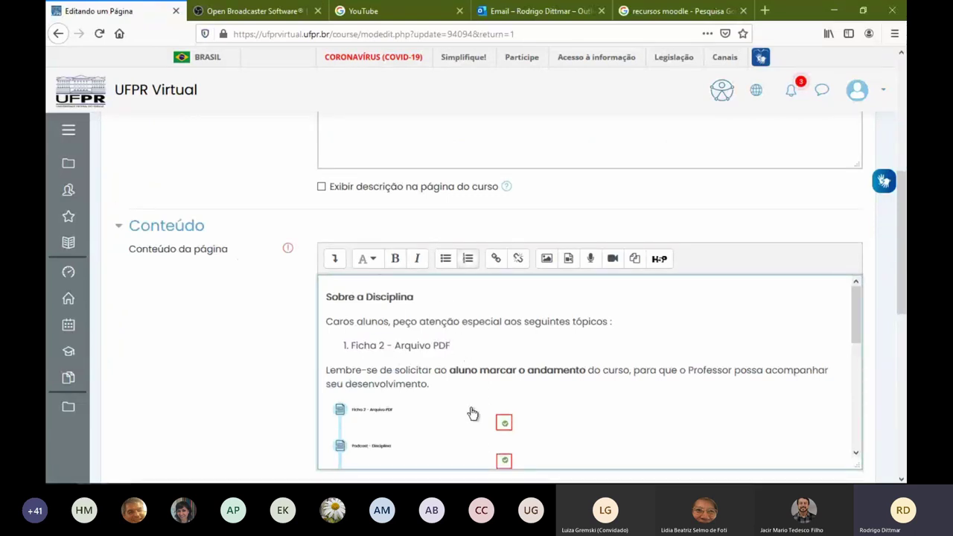
drag(352, 346, 446, 346)
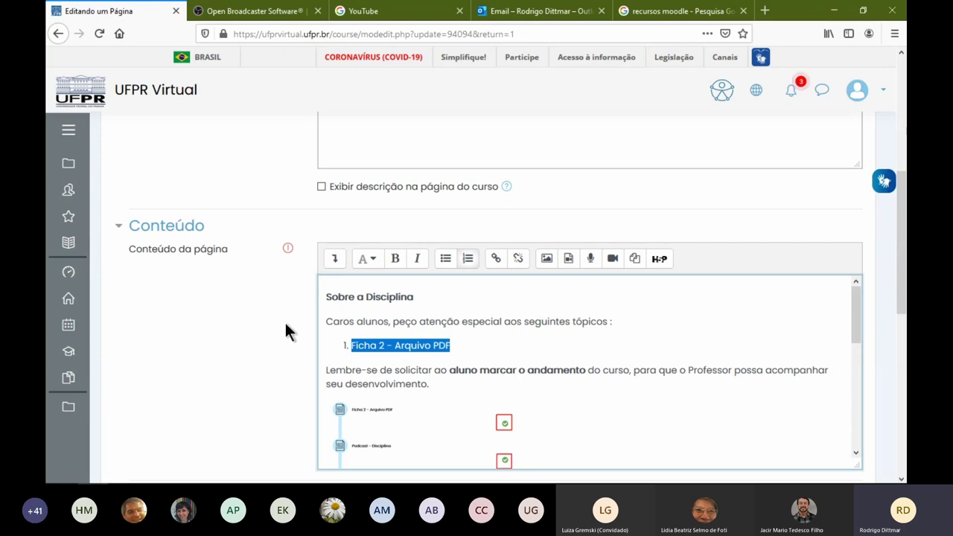
scroll(282, 320, down, 3)
click(569, 442)
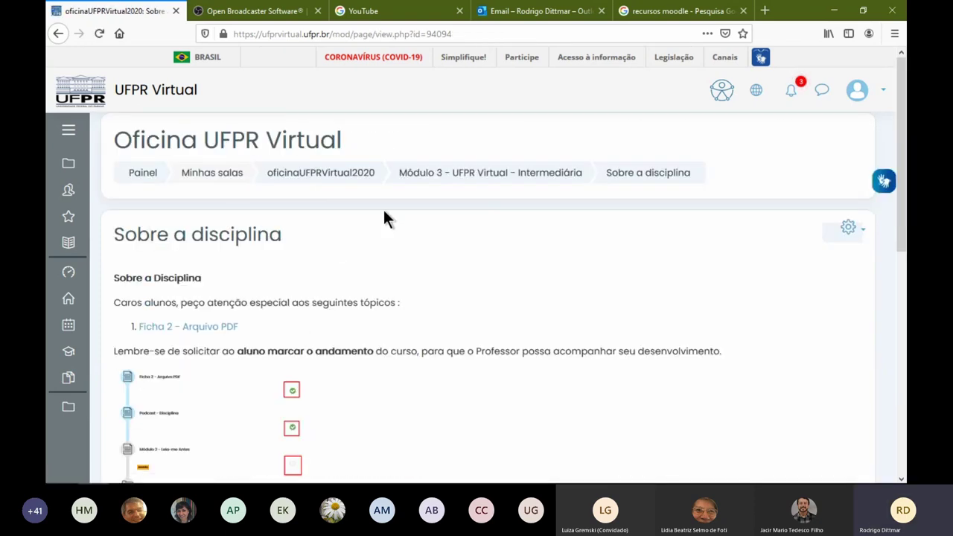
click(447, 172)
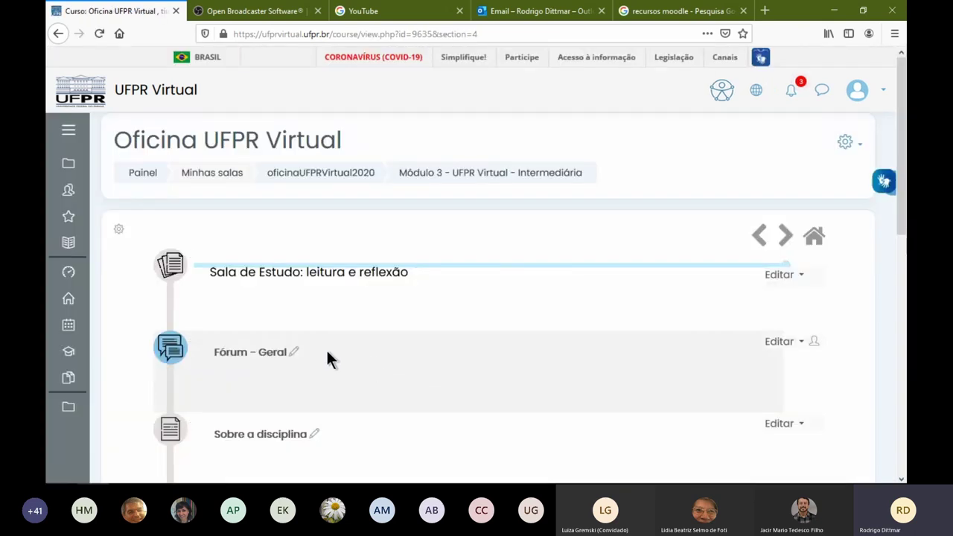
Copy the Fórum - Geral link from Módulo 3
drag(275, 355, 290, 357)
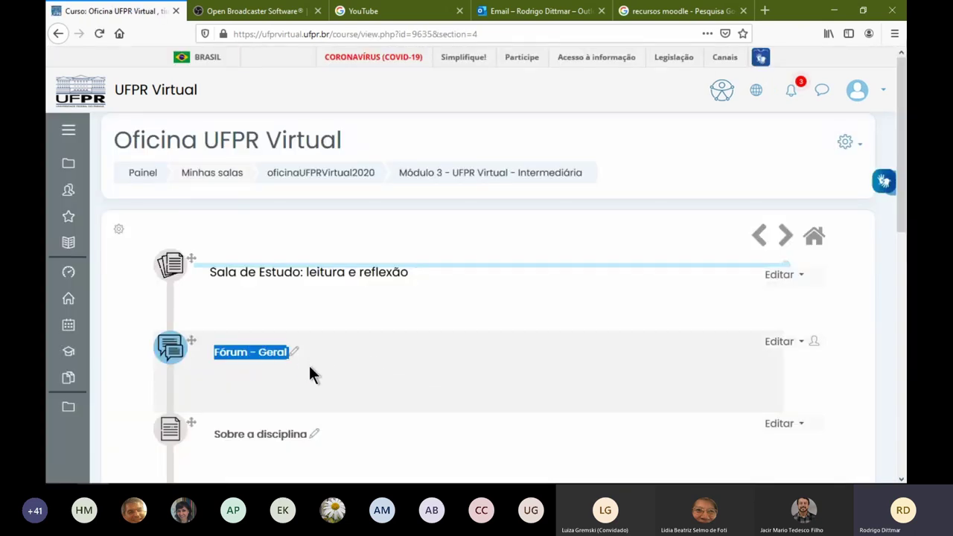
right_click(272, 356)
click(354, 265)
In Sobre a disciplina's settings, add a new line 'Caso tenha dúvidas, pode fazer uma pergunta no nosso'
scroll(424, 405, down, 3)
click(783, 295)
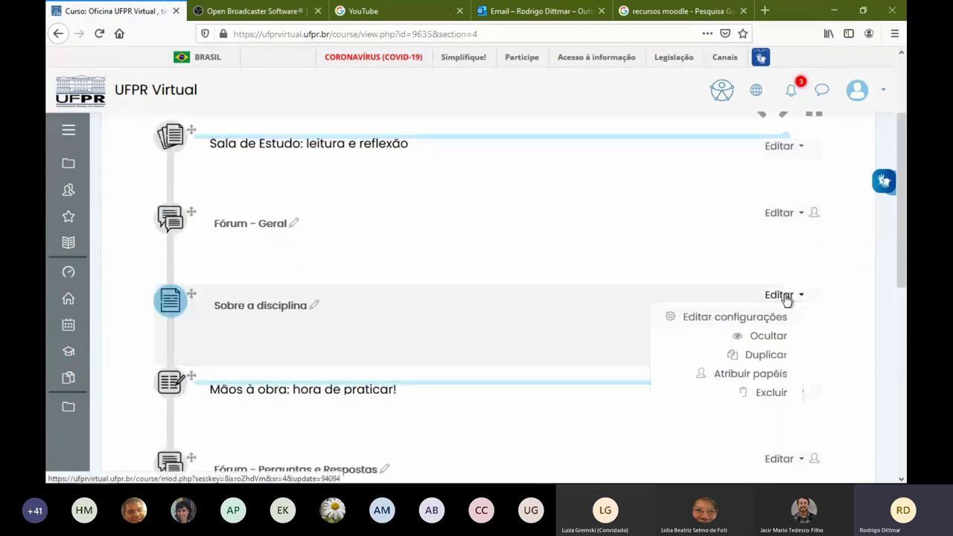
click(740, 319)
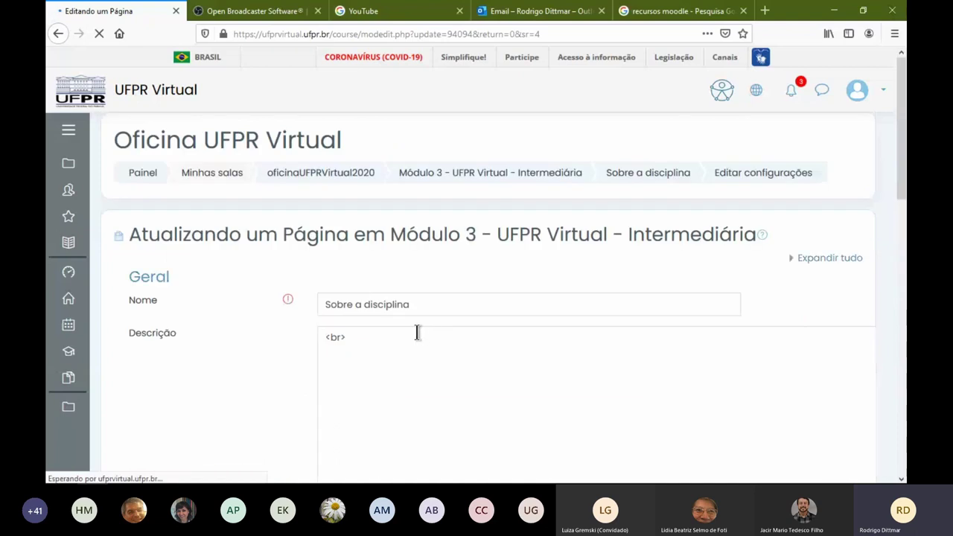
scroll(417, 332, down, 5)
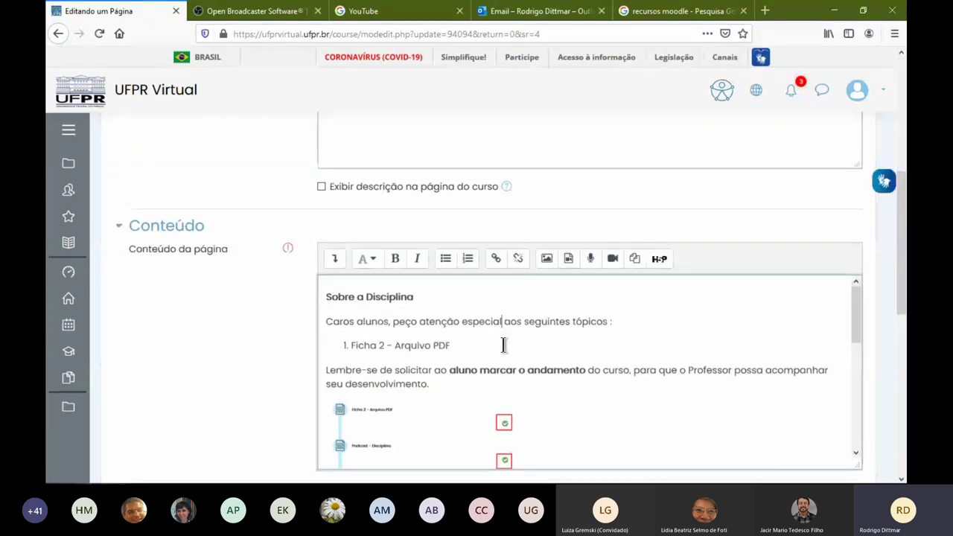
key(Return)
key(Return)
text(Caso tenha dúvidas, pode)
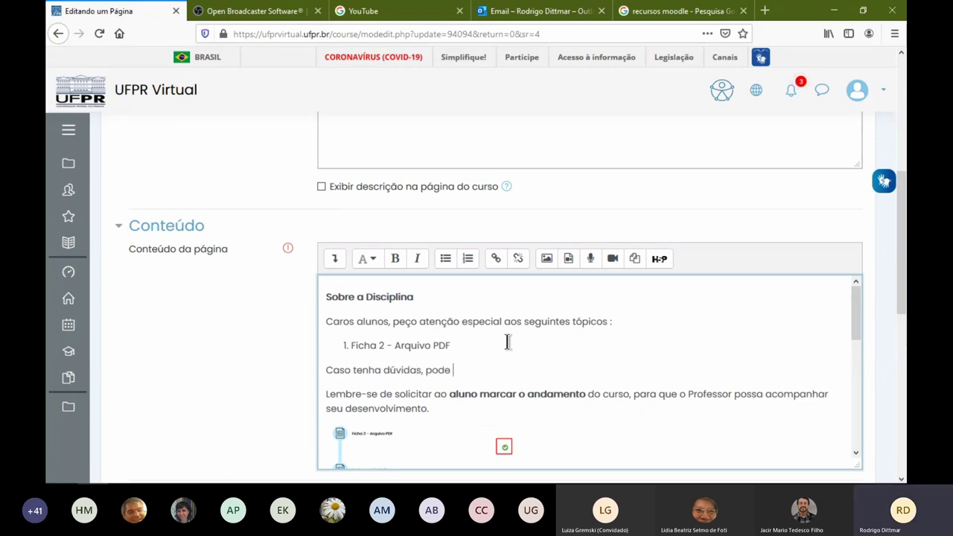
text(fazer uma pergunta no nosso)
Paste the Fórum - Geral link at the sentence's end, fix spacing, and save the page
text(Fórum - Geral)
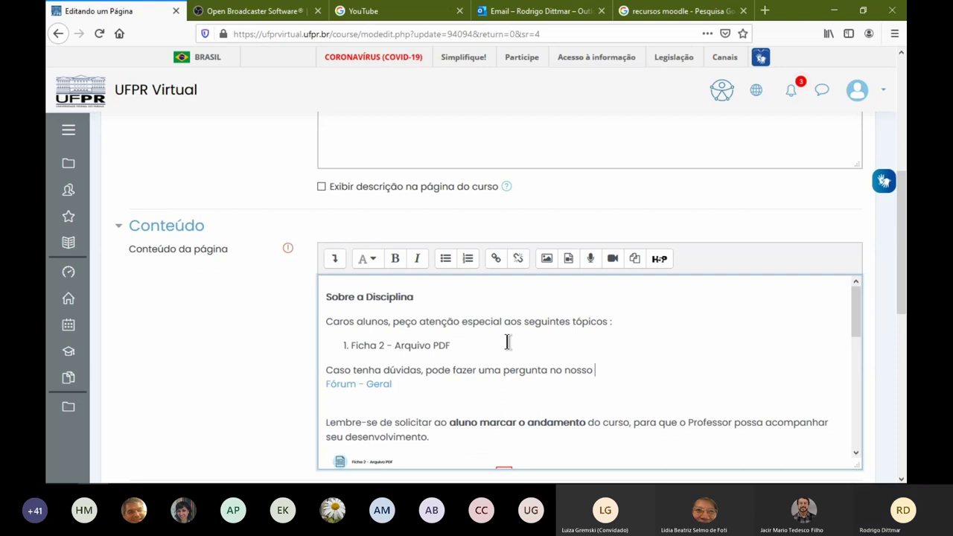
drag(439, 384, 323, 384)
key(BackSpace)
right_click(604, 370)
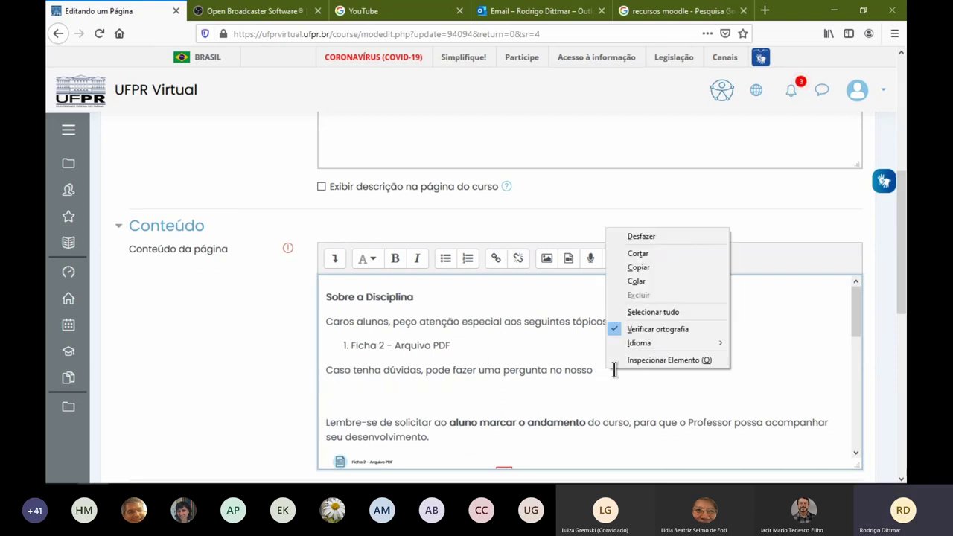
click(599, 350)
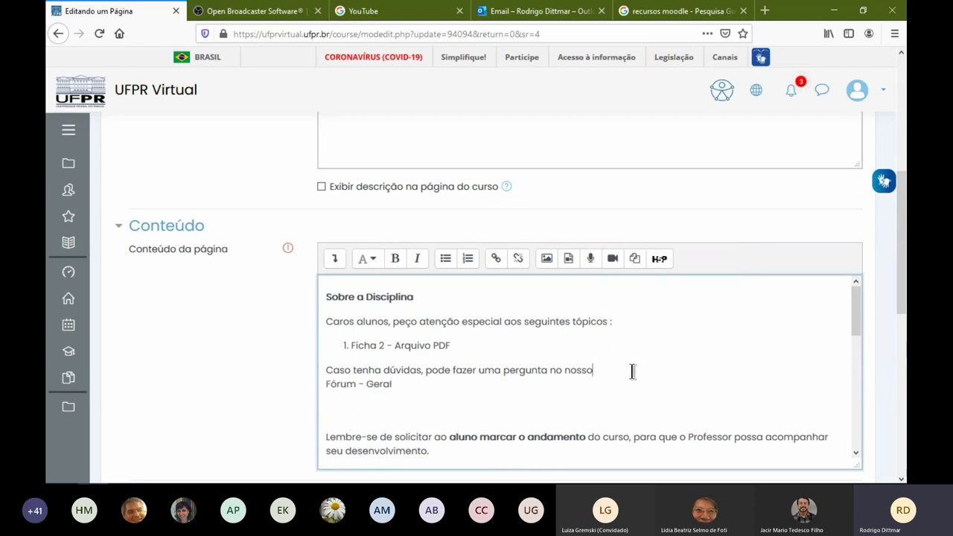
key(Delete)
click(678, 370)
key(Delete)
scroll(579, 394, down, 10)
click(544, 378)
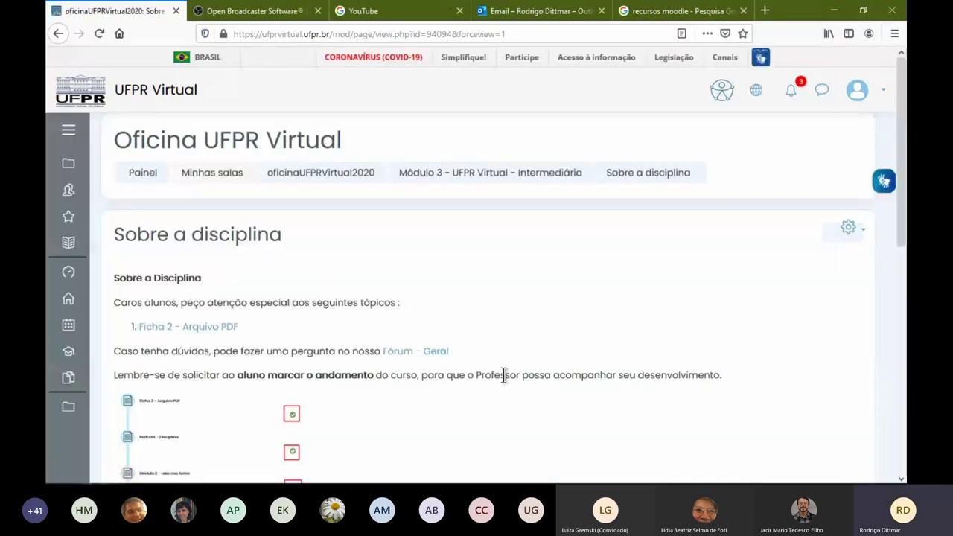
click(402, 355)
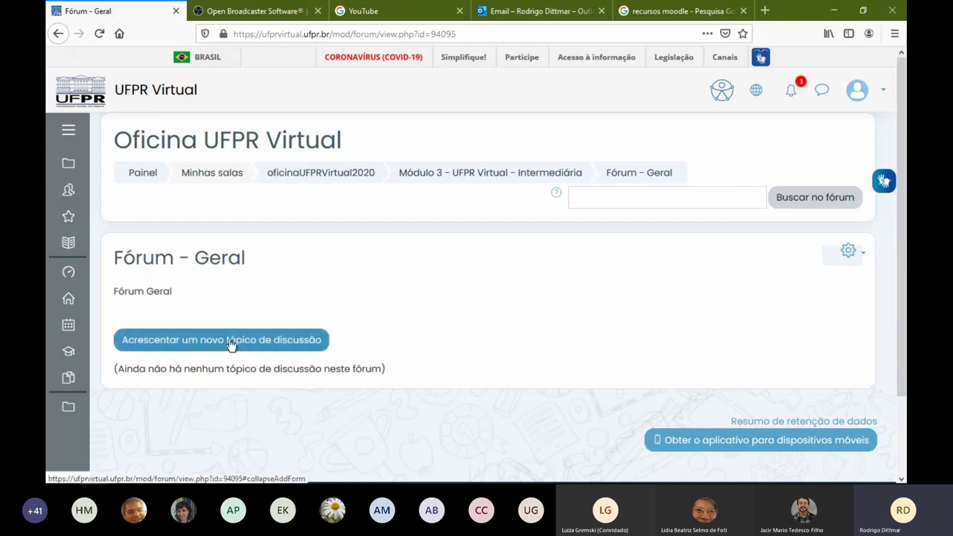
click(57, 34)
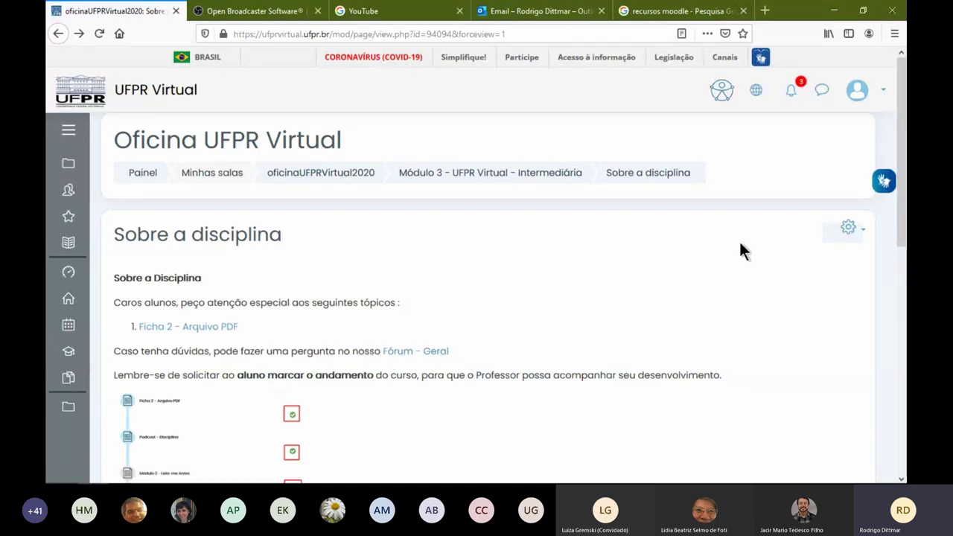
Remove the hyphen so the Sobre a disciplina line ends with 'Fórum Geral', then save
click(848, 227)
click(788, 250)
click(845, 229)
click(800, 247)
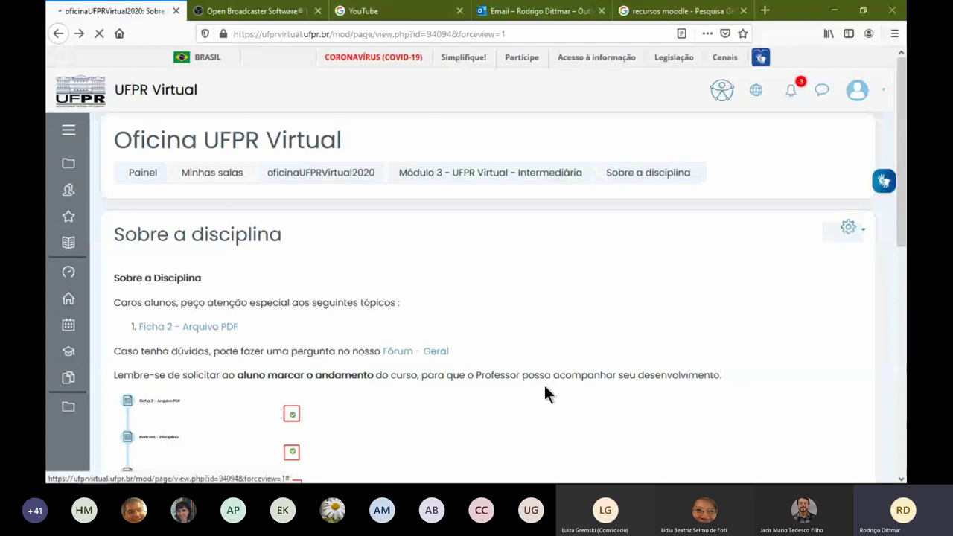
scroll(295, 381, down, 5)
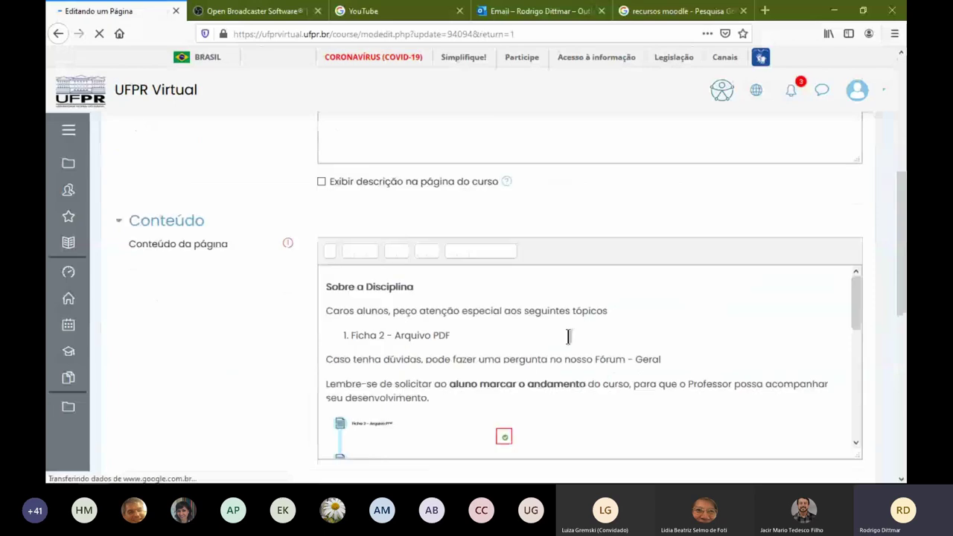
click(632, 364)
key(BackSpace)
key(BackSpace)
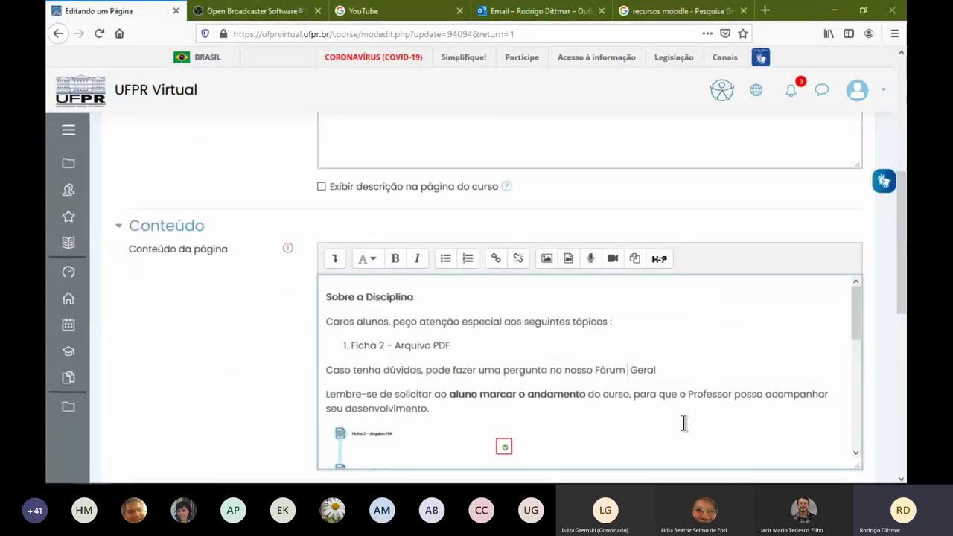
scroll(260, 350, down, 1)
scroll(298, 349, down, 8)
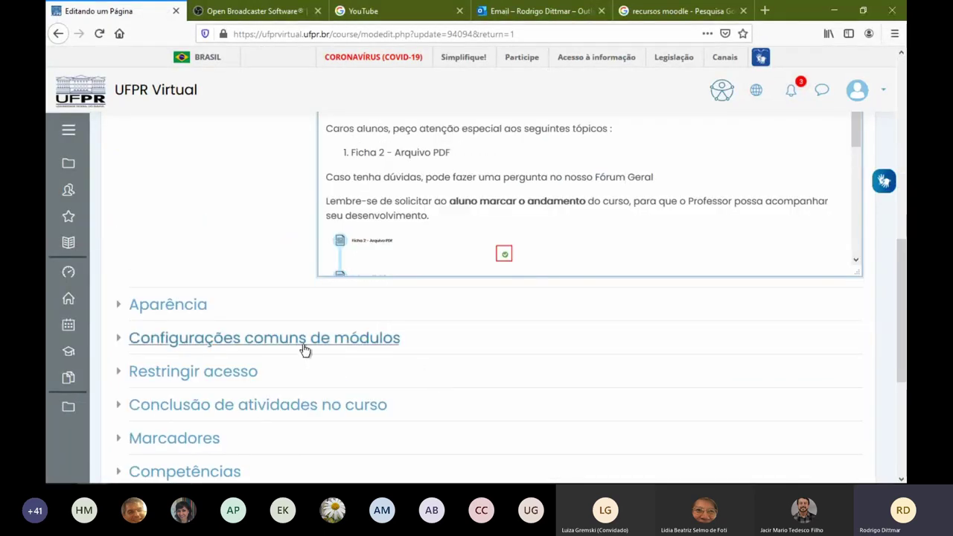
click(507, 249)
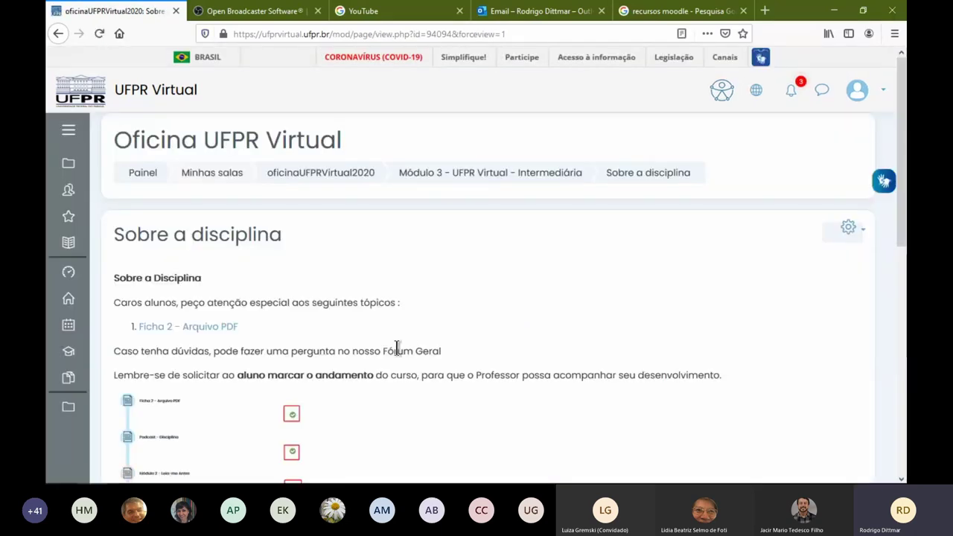
drag(383, 350, 513, 355)
Scroll down to the Progresso dos Alunos table and zoom the page to 160%
click(513, 356)
drag(382, 351, 457, 350)
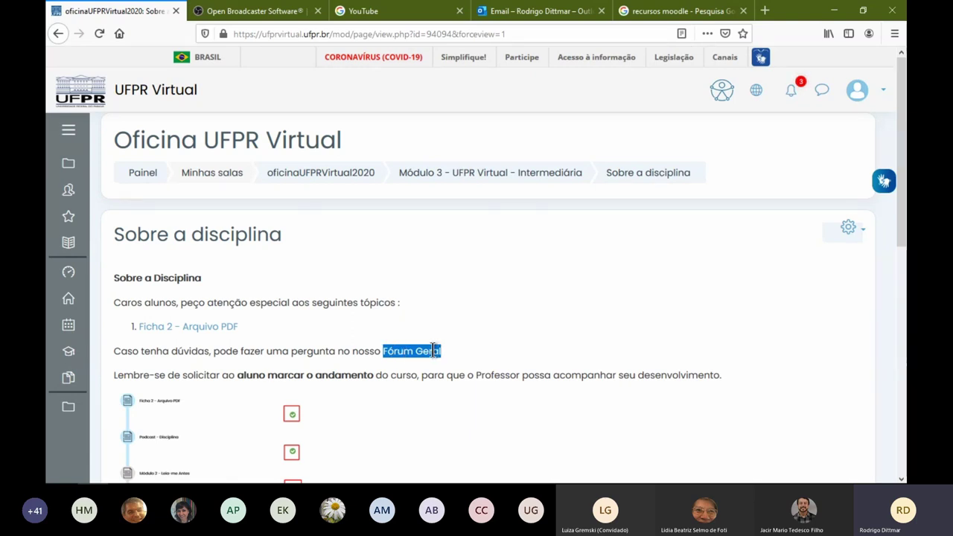
scroll(414, 355, down, 3)
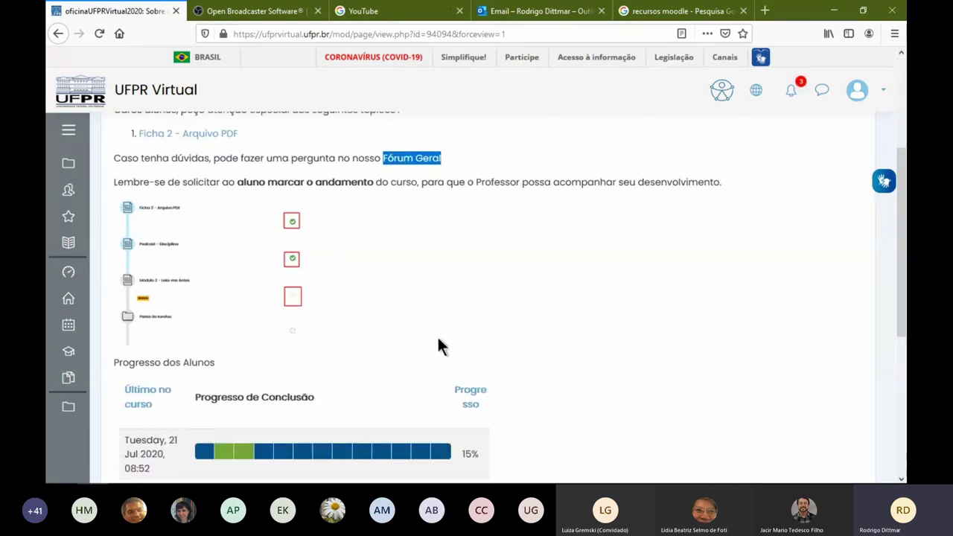
scroll(294, 345, down, 1)
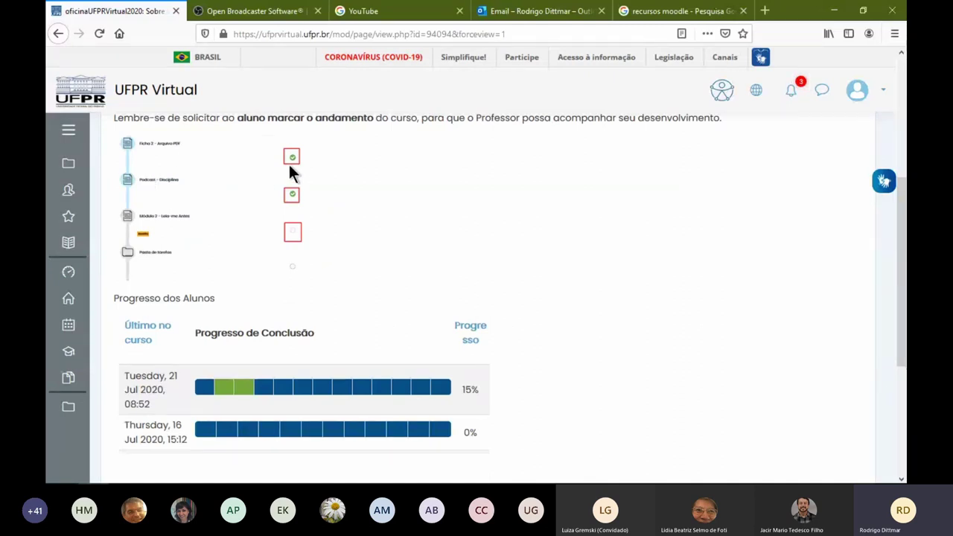
key(ctrl+plus)
key(ctrl+plus)
key(ctrl+plus)
key(ctrl+plus)
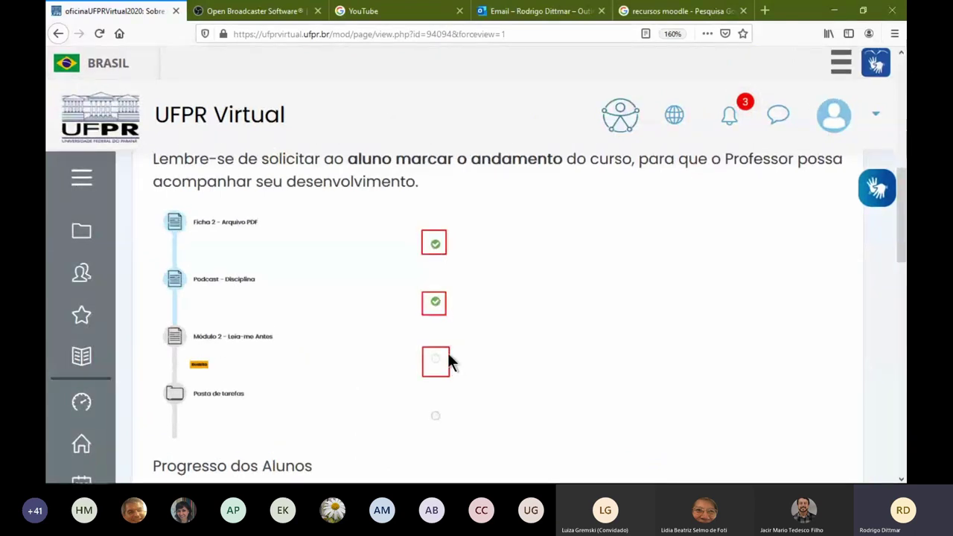
scroll(483, 356, down, 5)
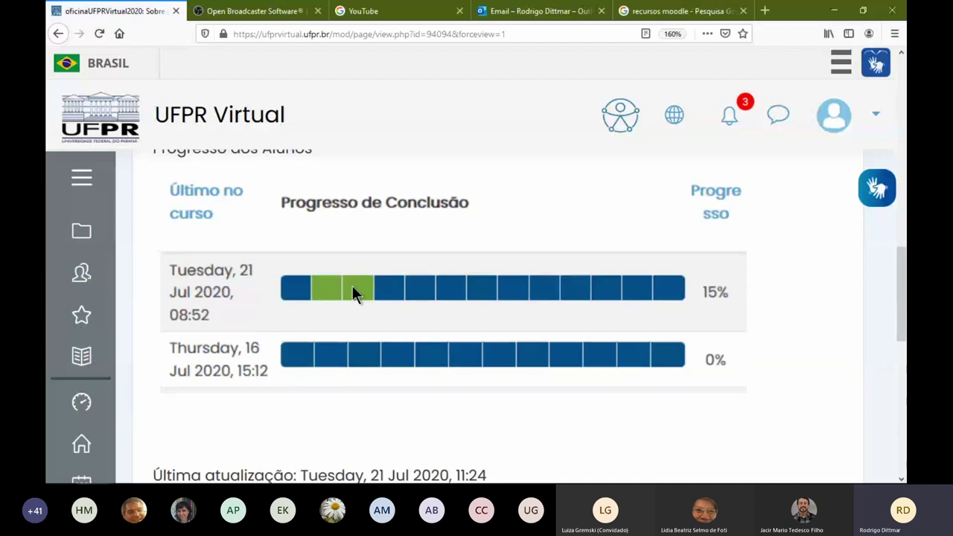
key(alt+Left)
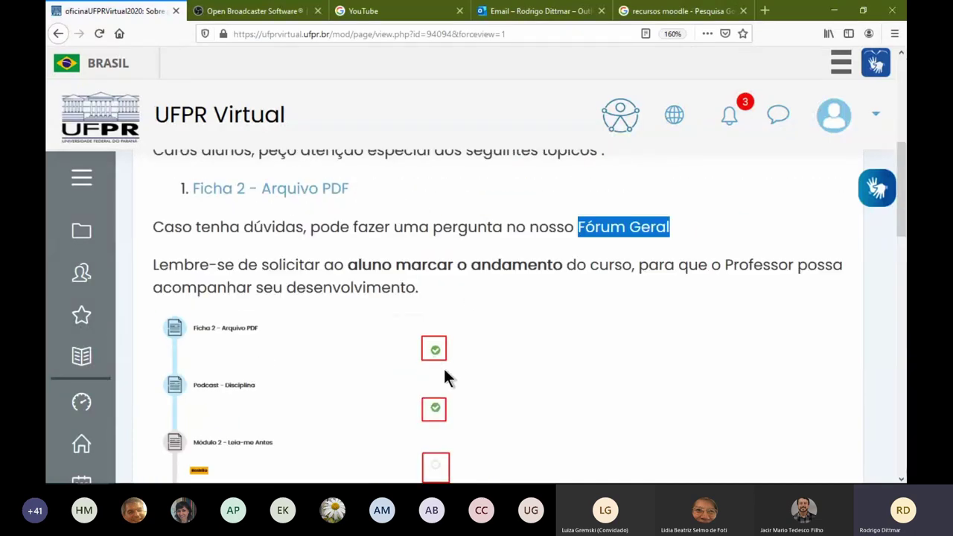
scroll(456, 393, down, 10)
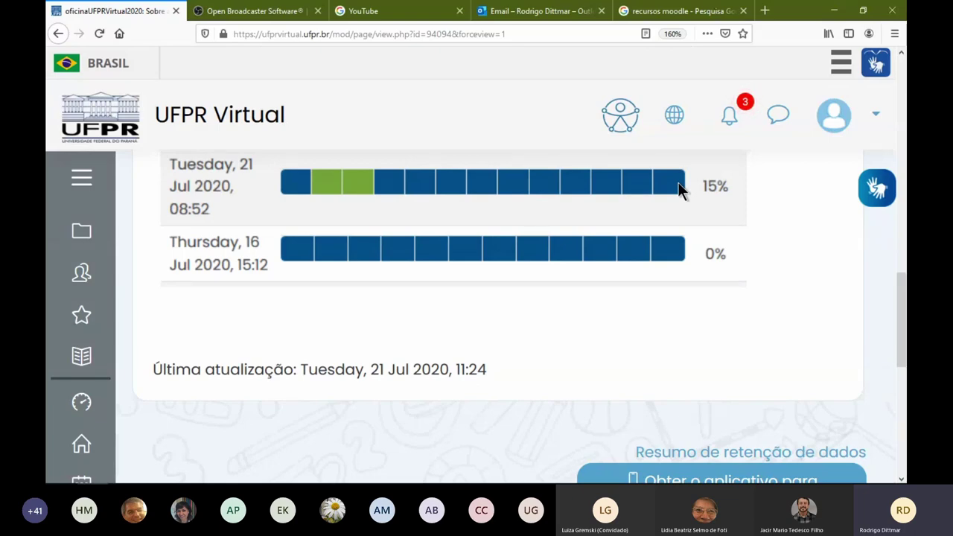
scroll(419, 251, up, 5)
scroll(420, 253, down, 5)
scroll(445, 237, up, 1)
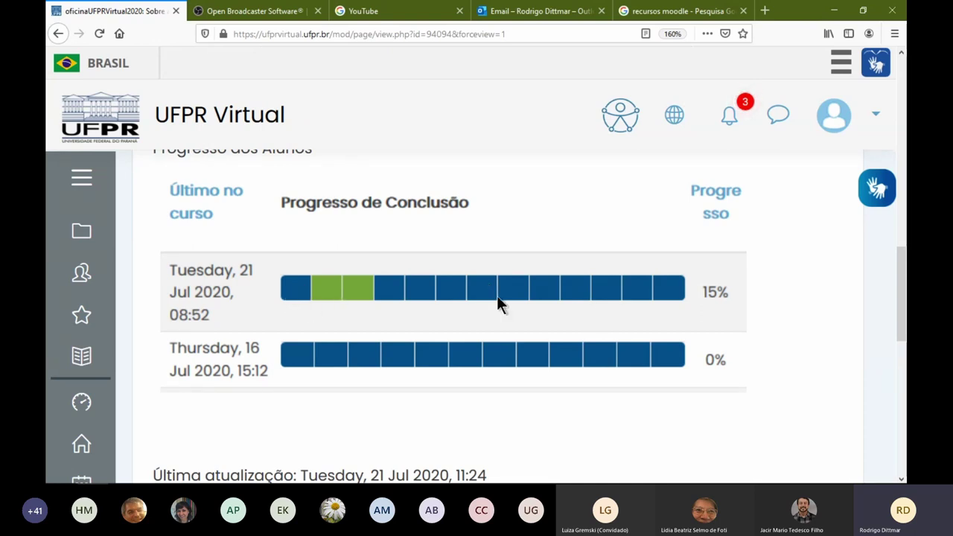
scroll(472, 287, up, 5)
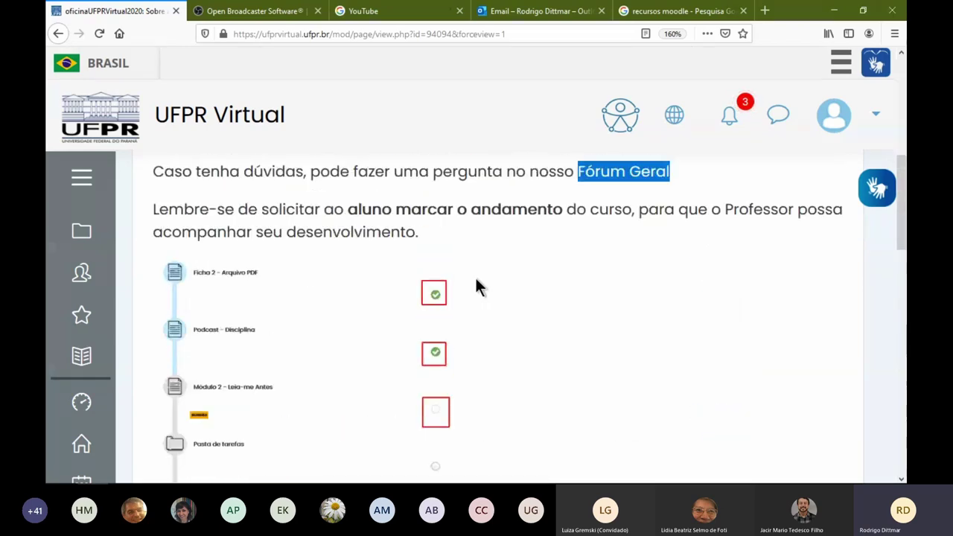
scroll(480, 286, up, 5)
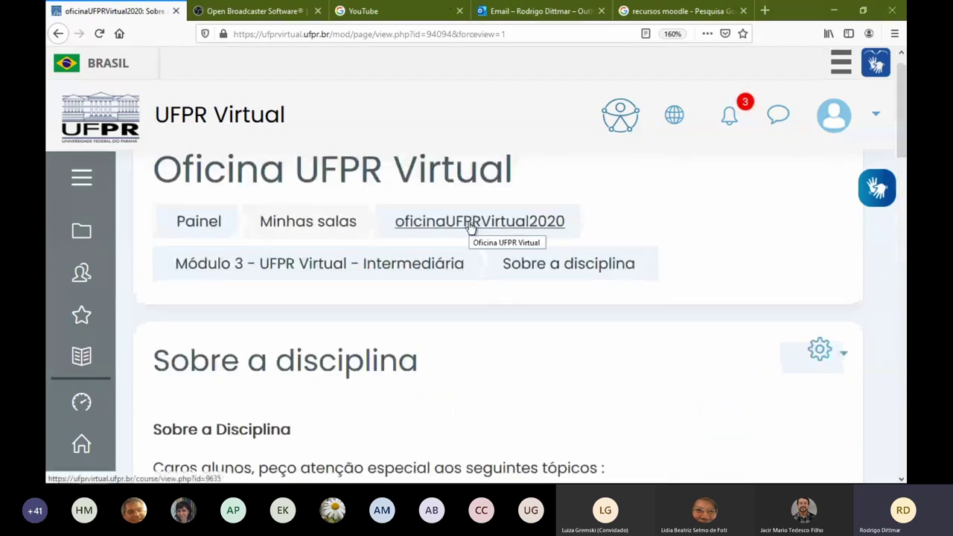
Reset the zoom and go to the oficinaUFPRVirtual2020 course page, scrolled down to Módulo 4
key(ctrl+0)
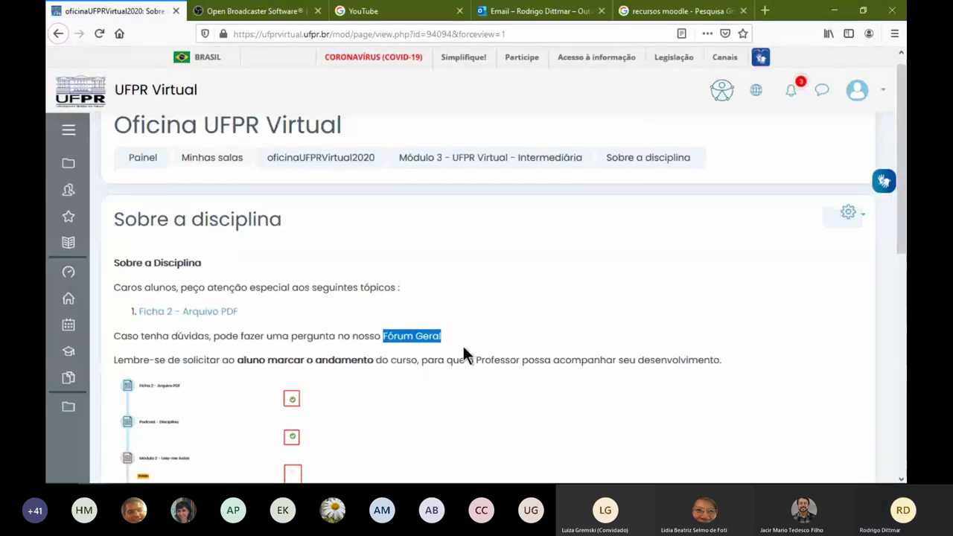
key(alt+Tab)
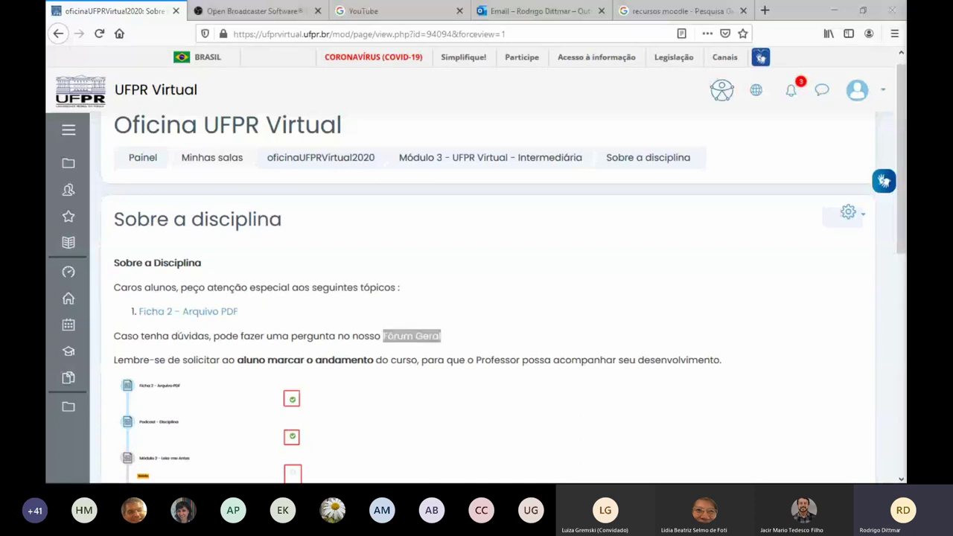
click(364, 164)
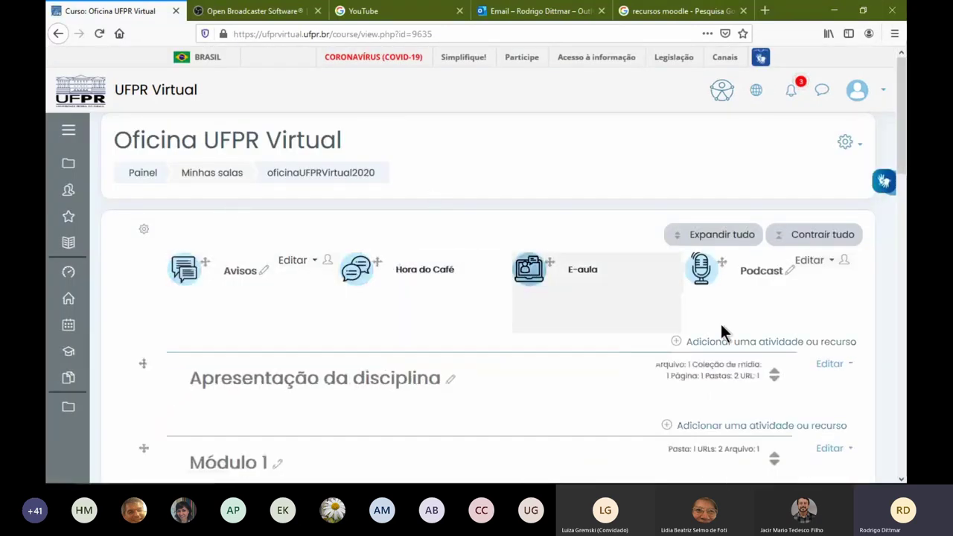
scroll(453, 339, down, 3)
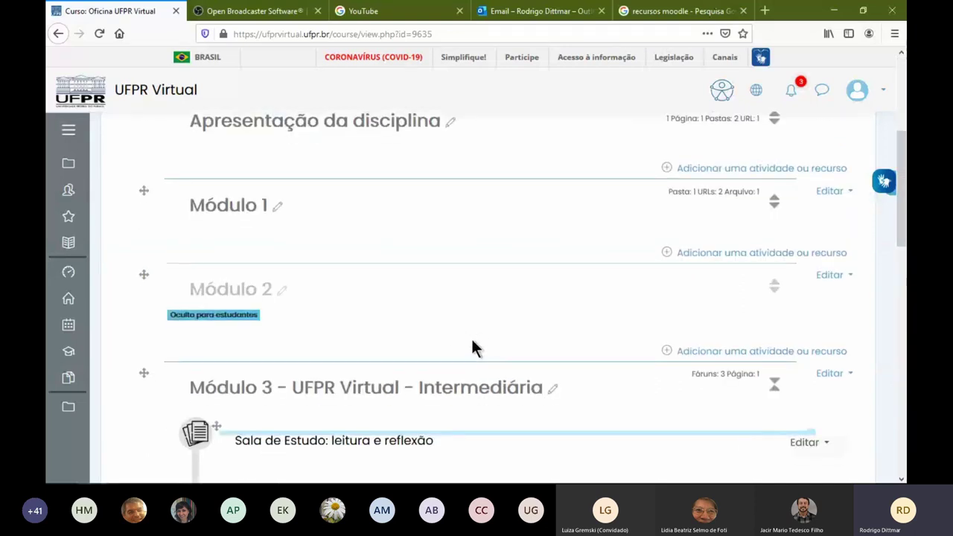
scroll(476, 347, down, 2)
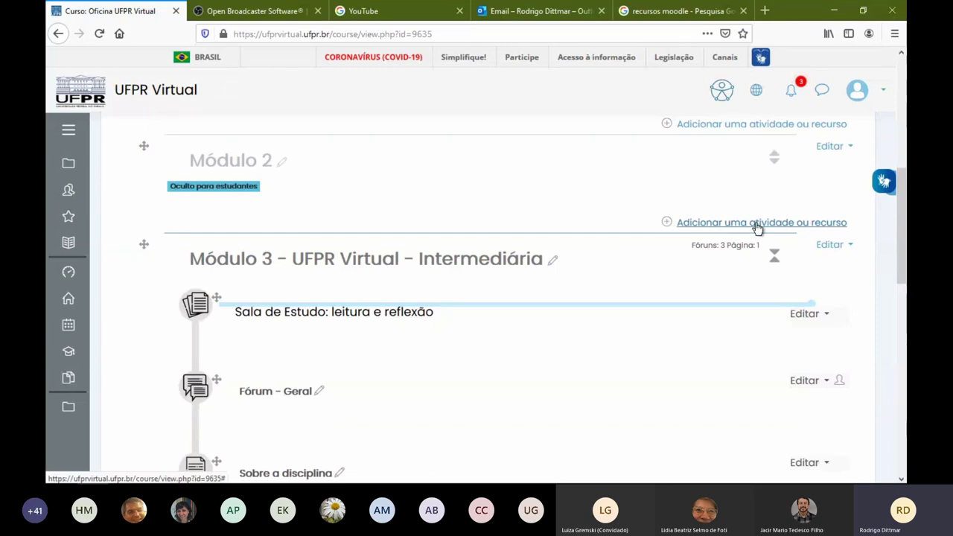
scroll(749, 253, down, 7)
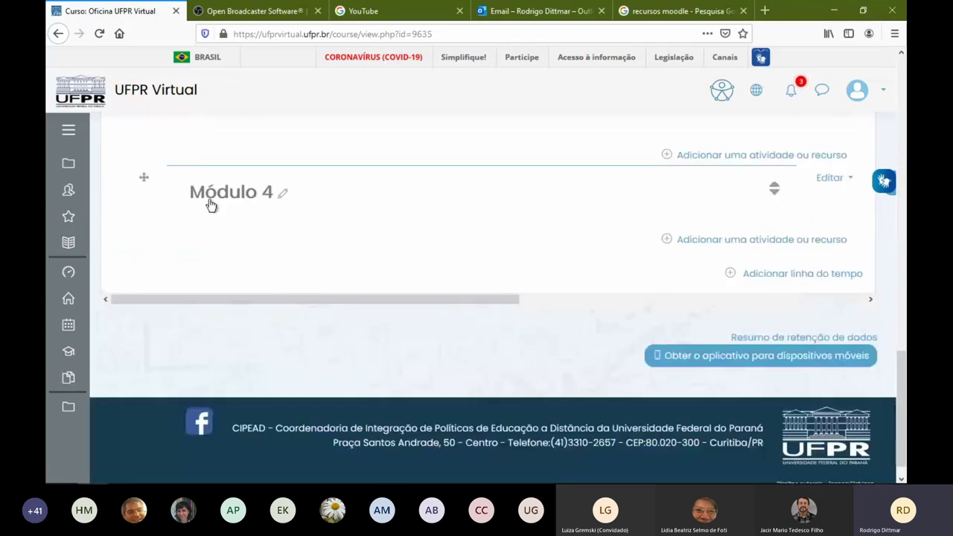
Add a Página to Módulo 4 named 'Teste' with description 'Teste'
click(731, 241)
scroll(405, 232, down, 10)
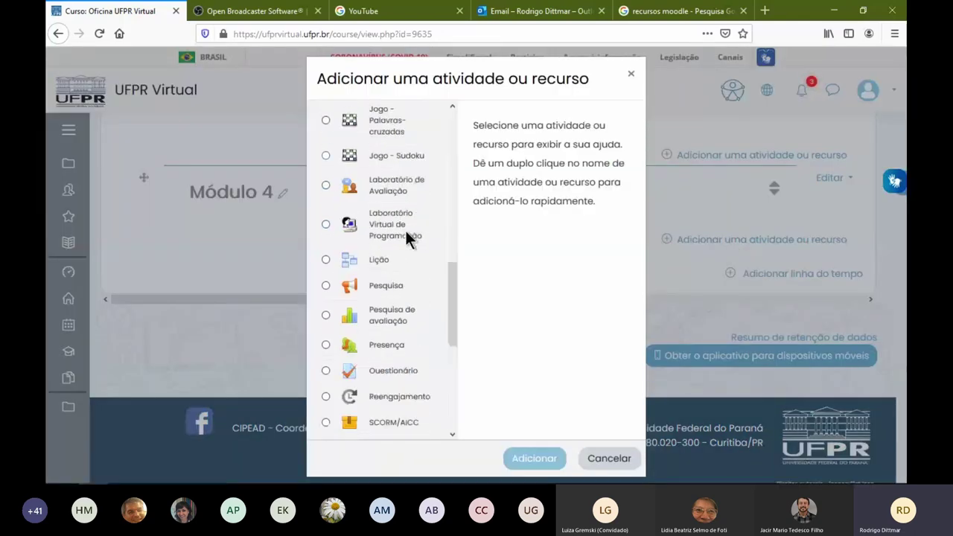
click(384, 322)
click(531, 457)
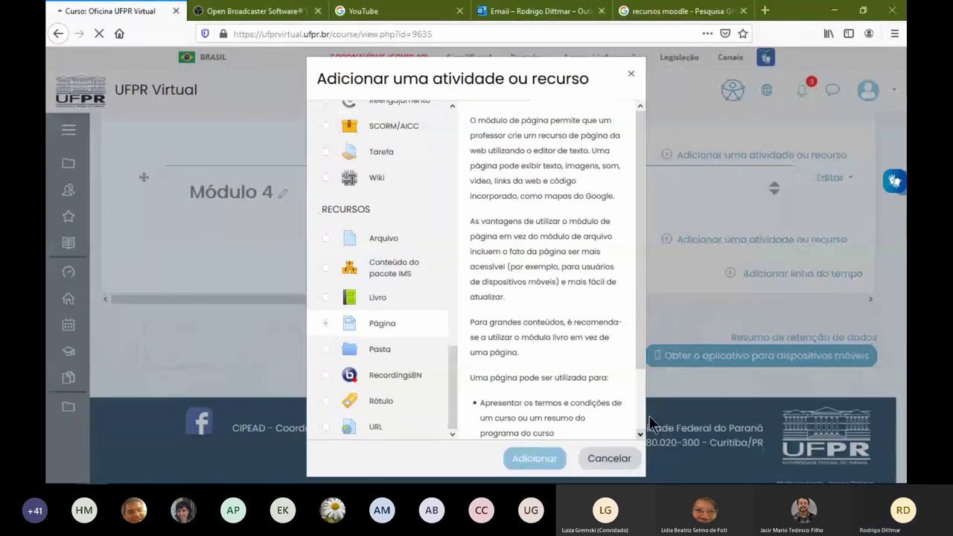
text(Teste)
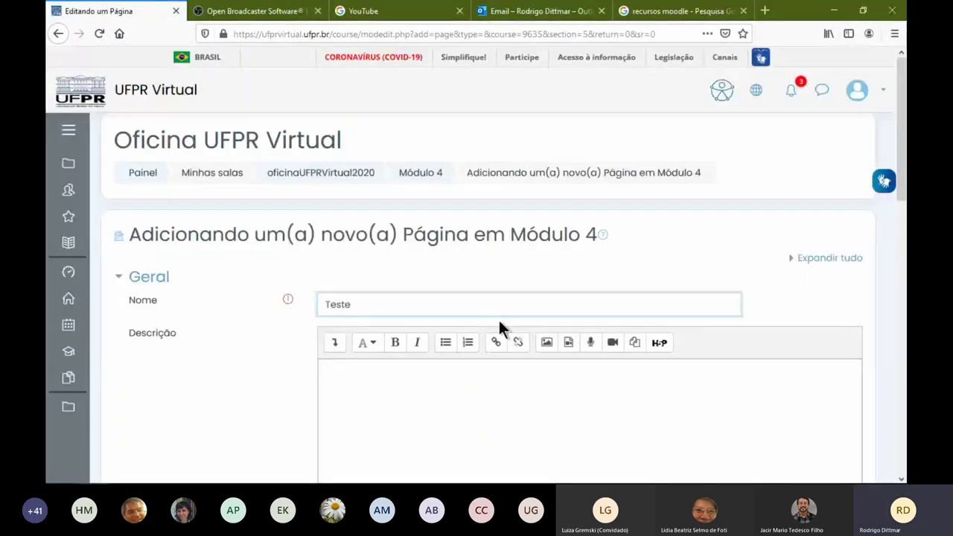
key(Tab)
text(Teste)
Write the page content 'Teste' and 'Responda ao teste e ganhe pontos!' on two lines
scroll(502, 350, down, 3)
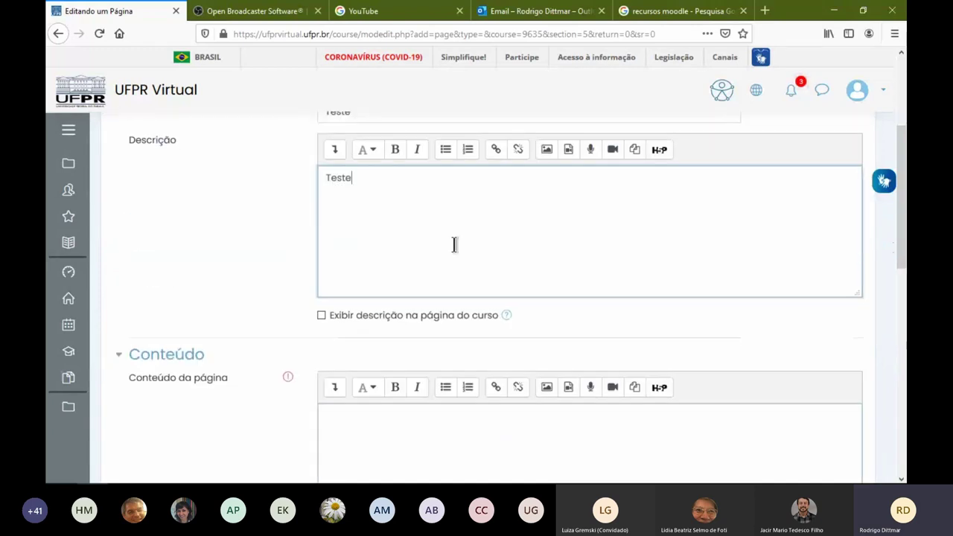
click(376, 427)
text(Teste)
key(Return)
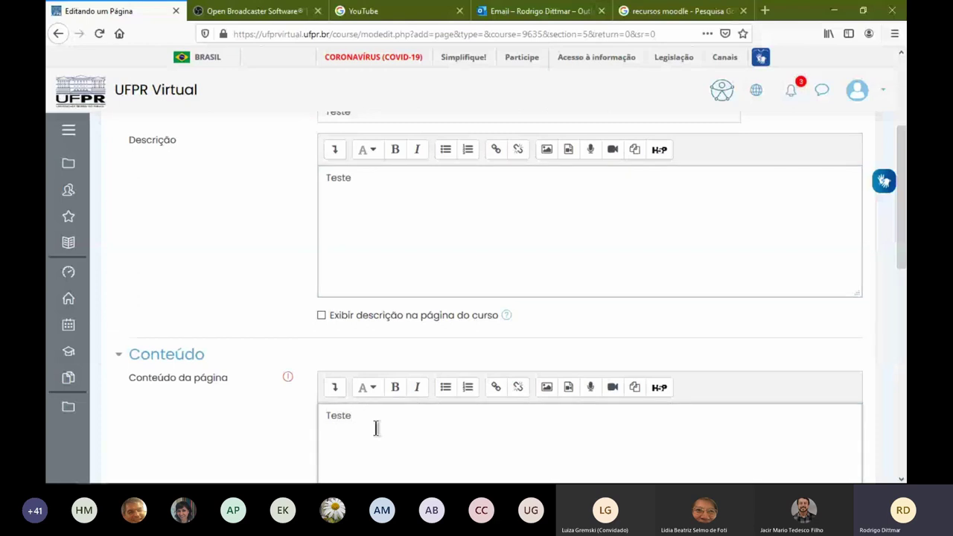
text(Respons)
text(a ao teste e ganh)
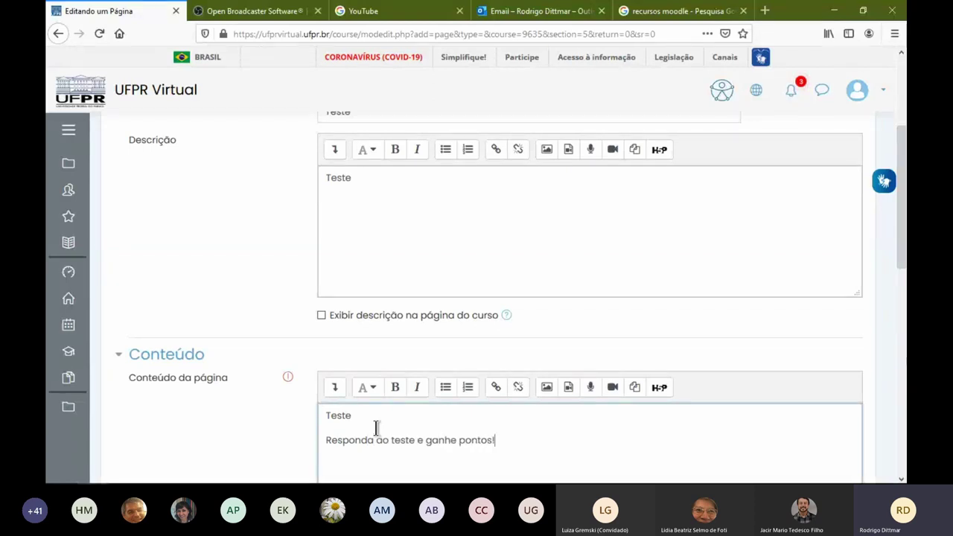
text(e pontos!)
Make Teste a bold-italic bullet and start a link on a new empty line
scroll(257, 425, down, 3)
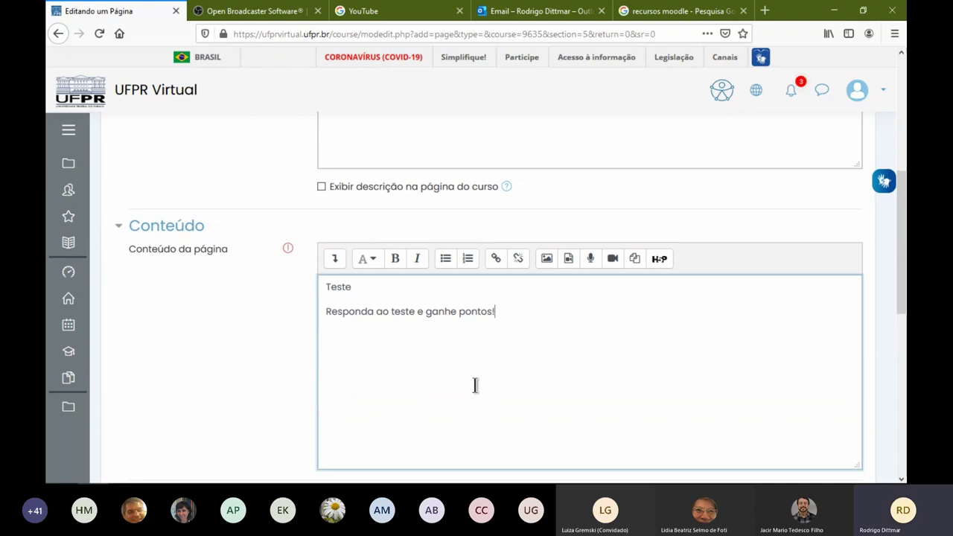
double_click(342, 286)
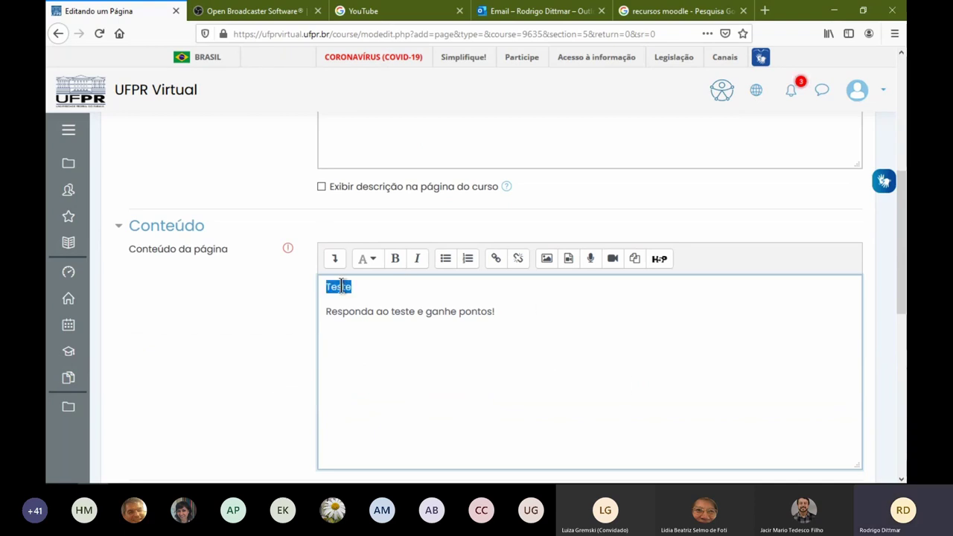
click(395, 258)
click(416, 258)
click(445, 259)
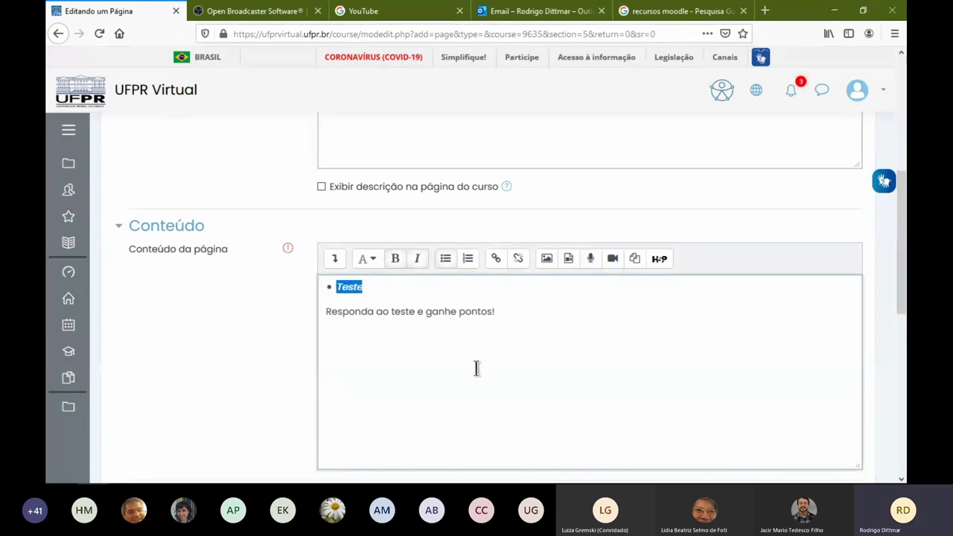
click(391, 295)
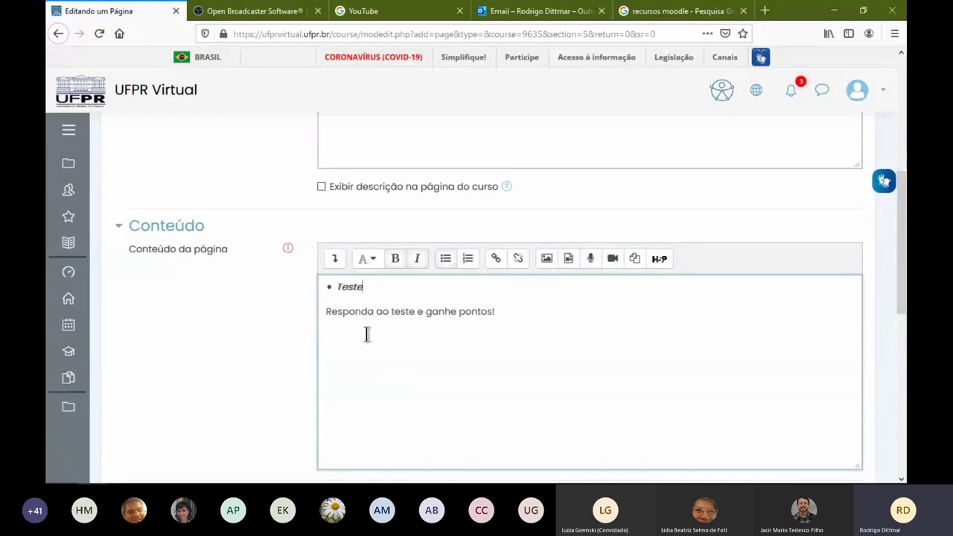
click(576, 328)
key(Return)
key(Return)
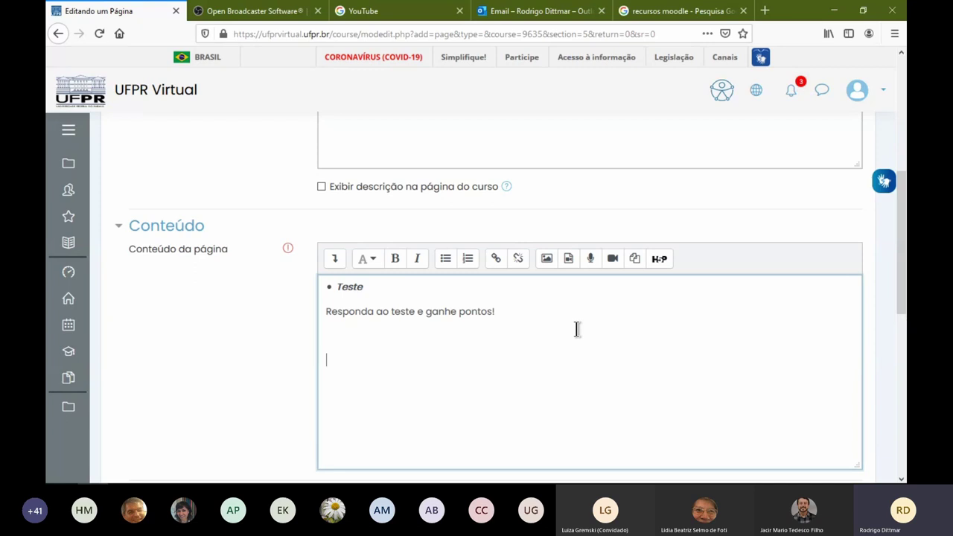
click(495, 258)
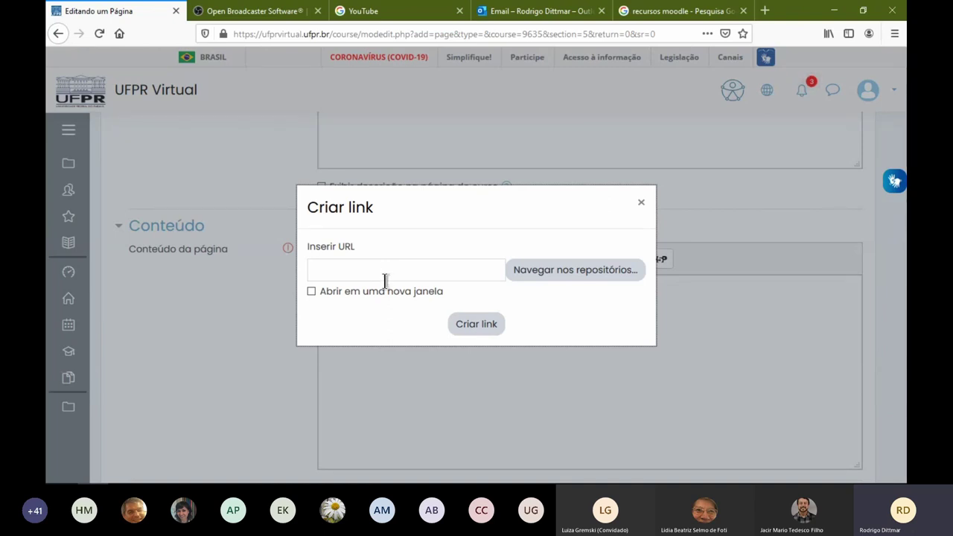
click(336, 270)
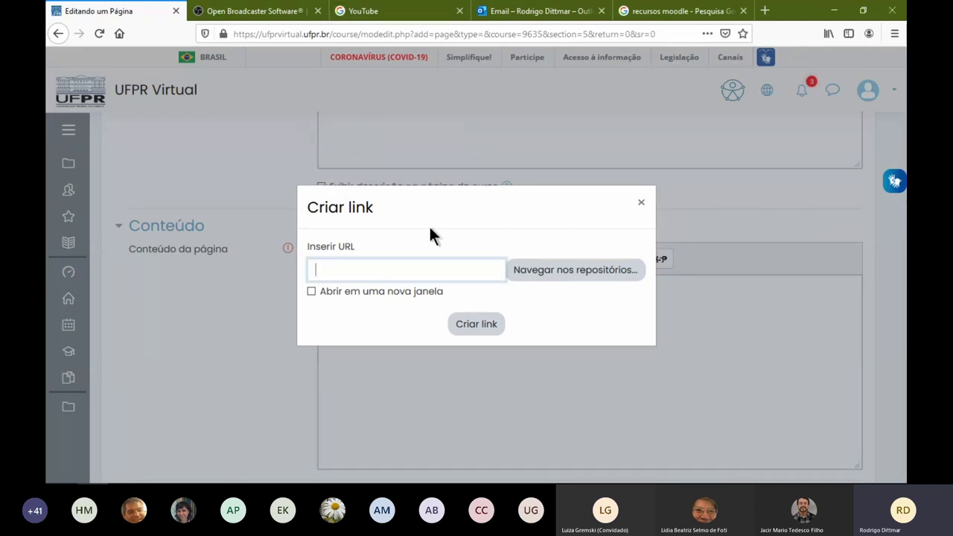
click(269, 11)
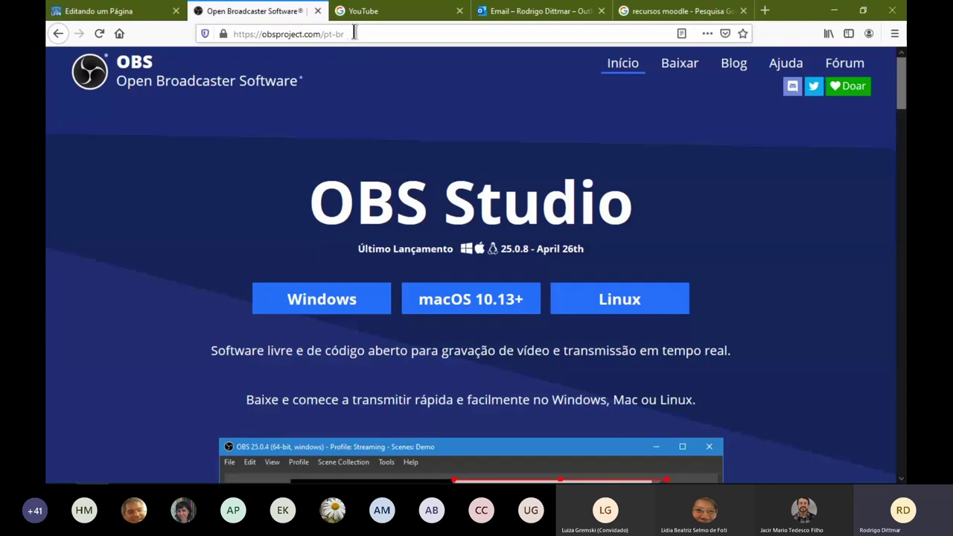
click(354, 33)
key(ctrl+c)
click(427, 273)
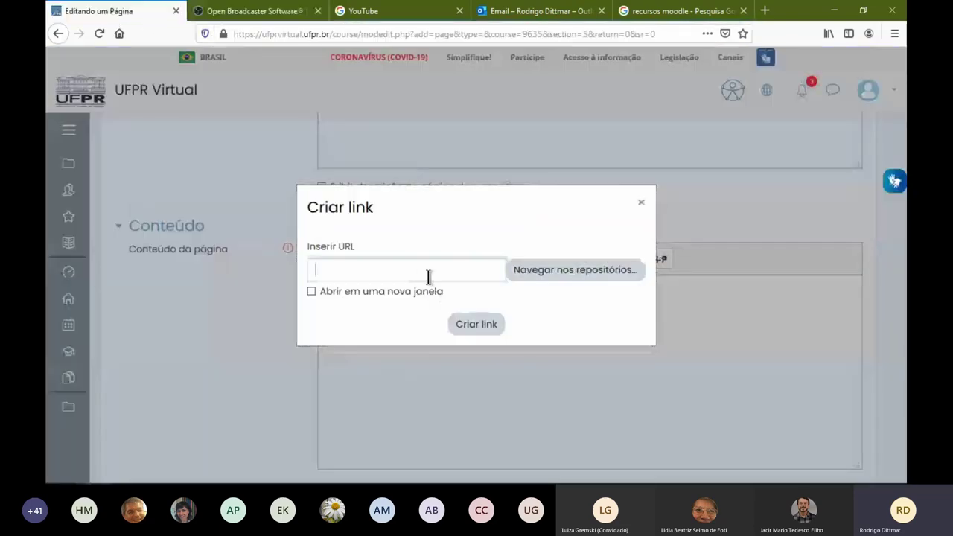
key(ctrl+v)
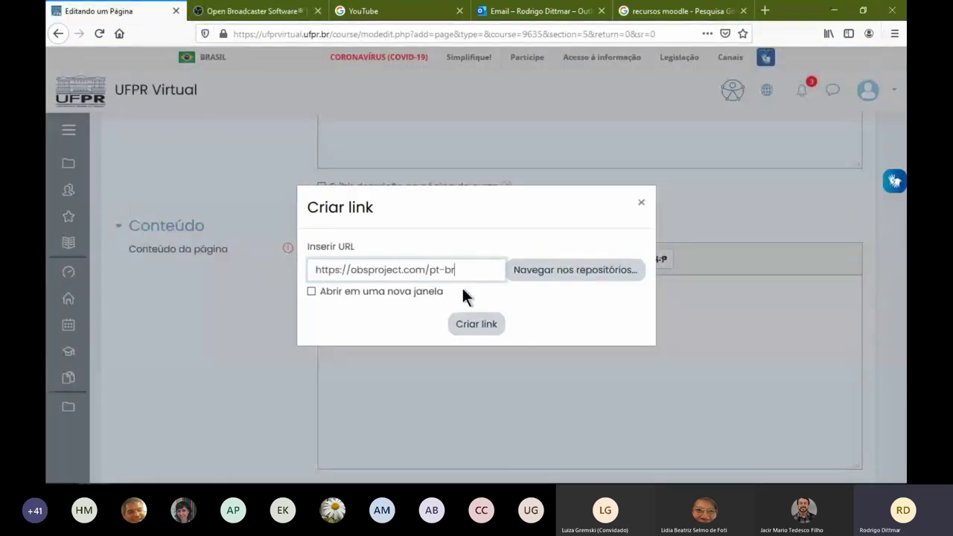
click(470, 330)
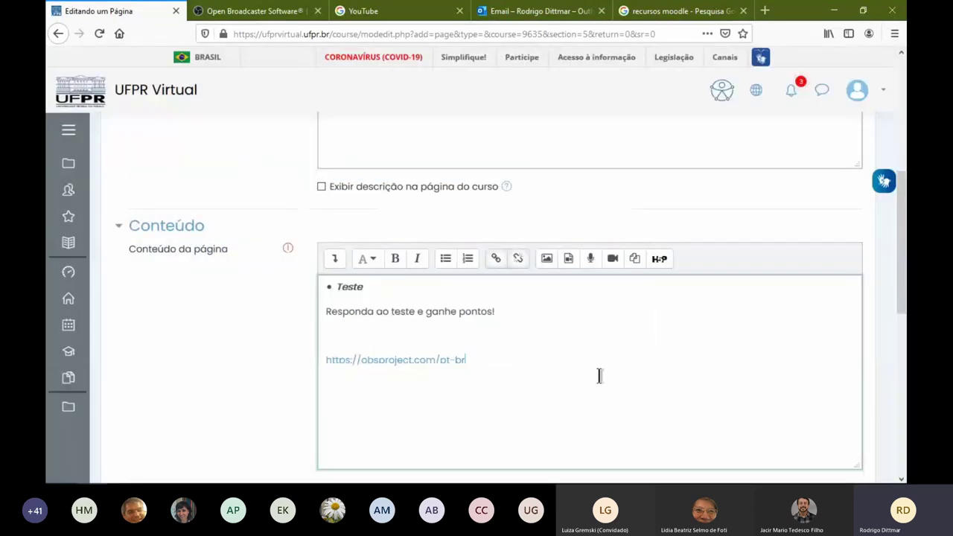
scroll(235, 344, down, 2)
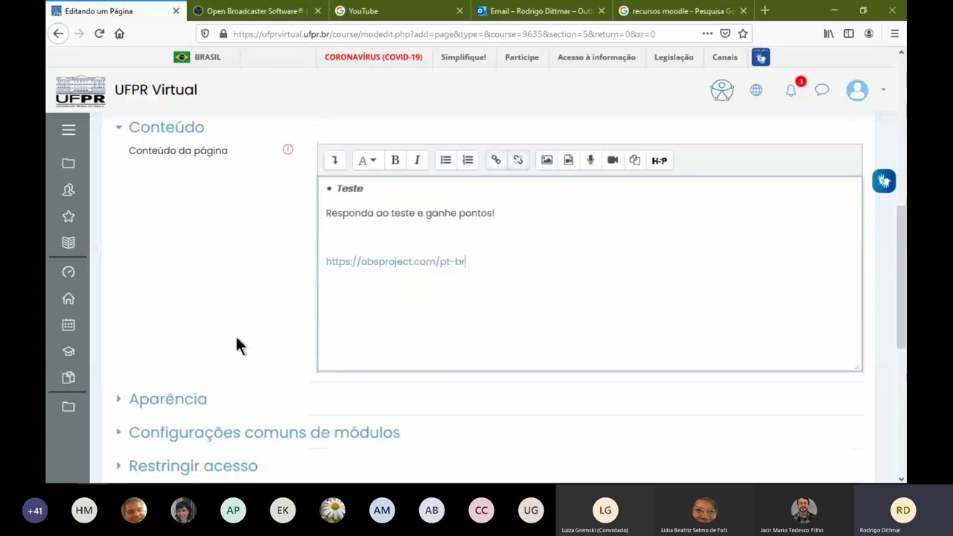
scroll(235, 344, down, 5)
Save the Teste page and check that its OBS link opens the OBS Studio site
click(495, 380)
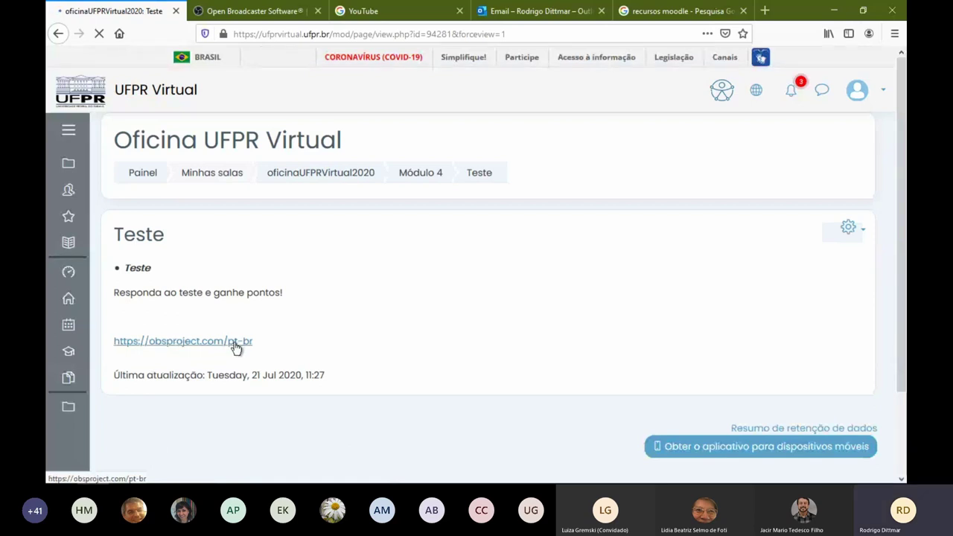
click(189, 344)
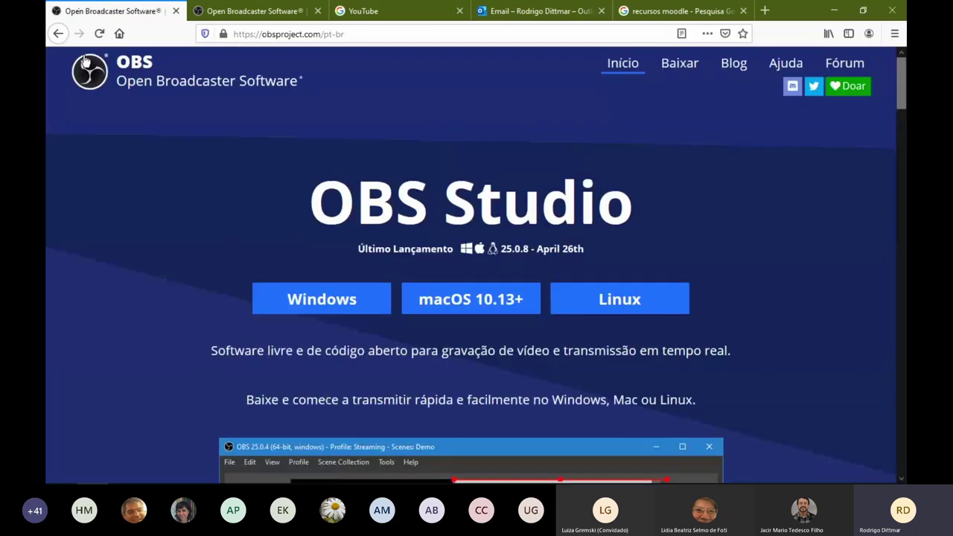
click(57, 35)
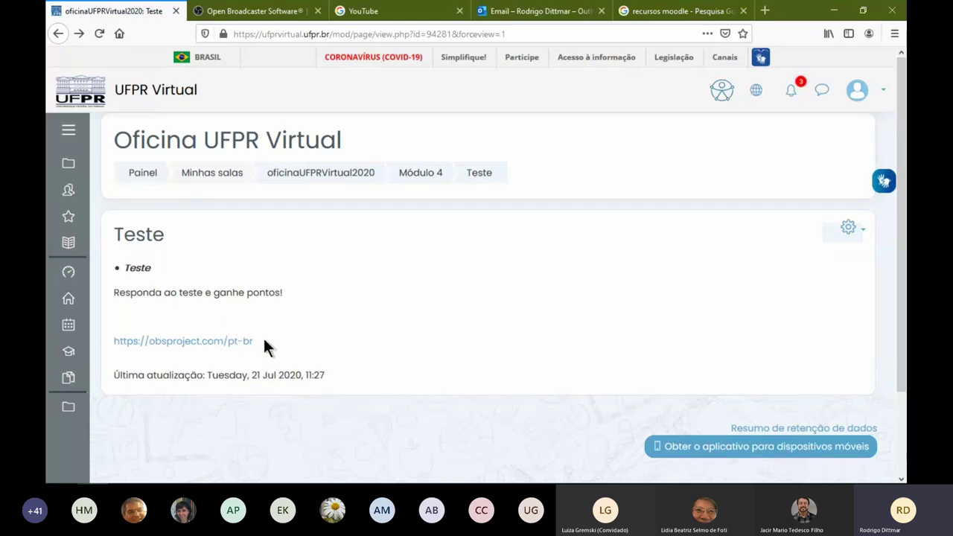
Reopen the Teste page settings and expand the content editor's full formatting toolbar
click(847, 226)
click(749, 251)
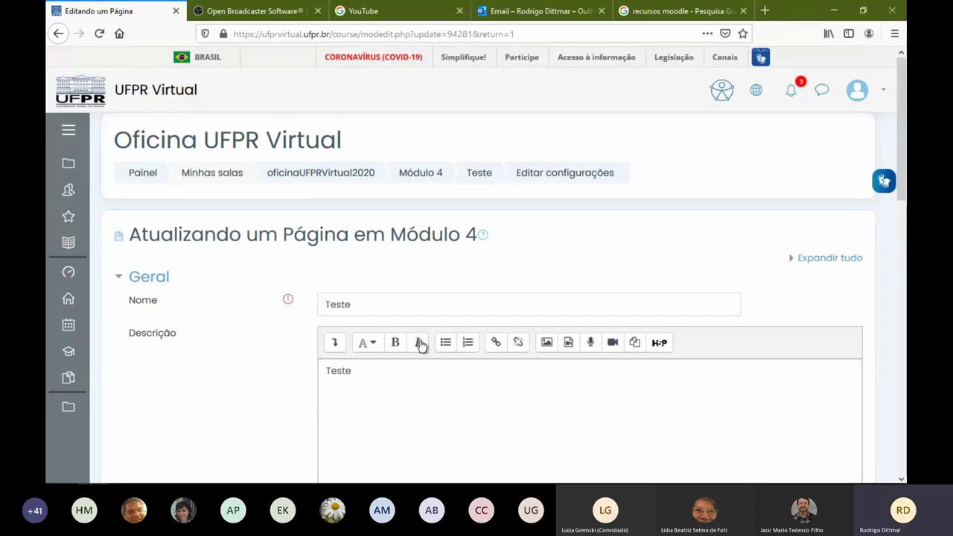
scroll(257, 350, down, 5)
scroll(262, 376, down, 3)
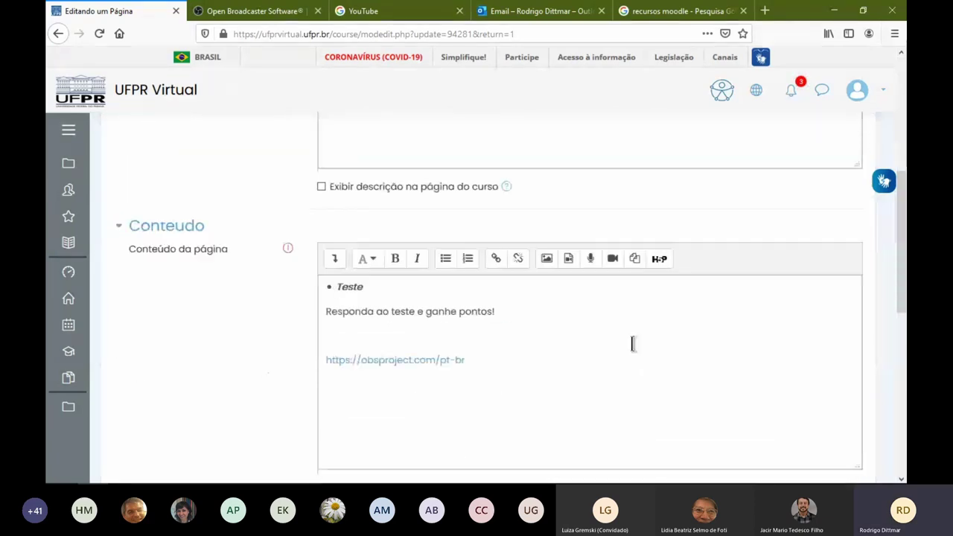
click(334, 259)
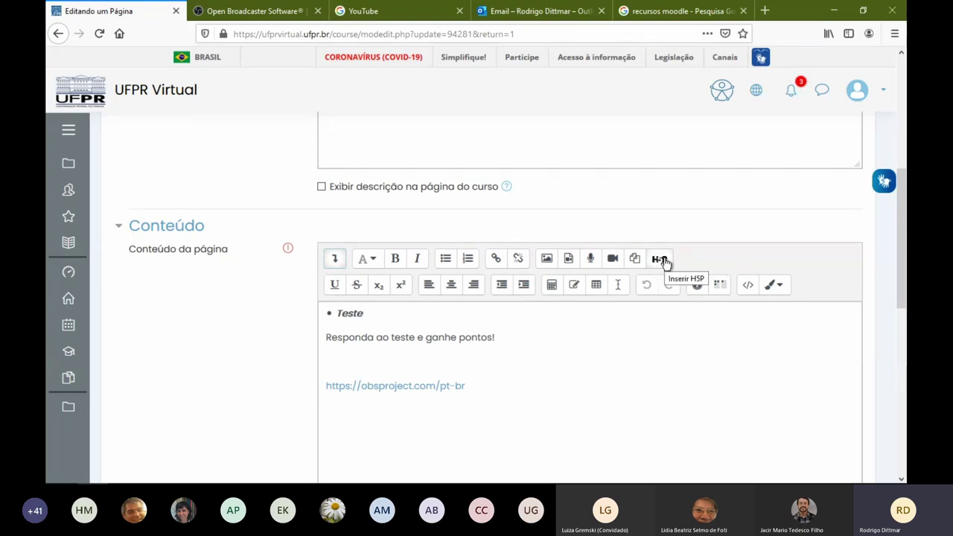
Load ufpraberta.ufpr.br in a new tab, then return to the Teste page editing form
click(764, 10)
text(ufpr)
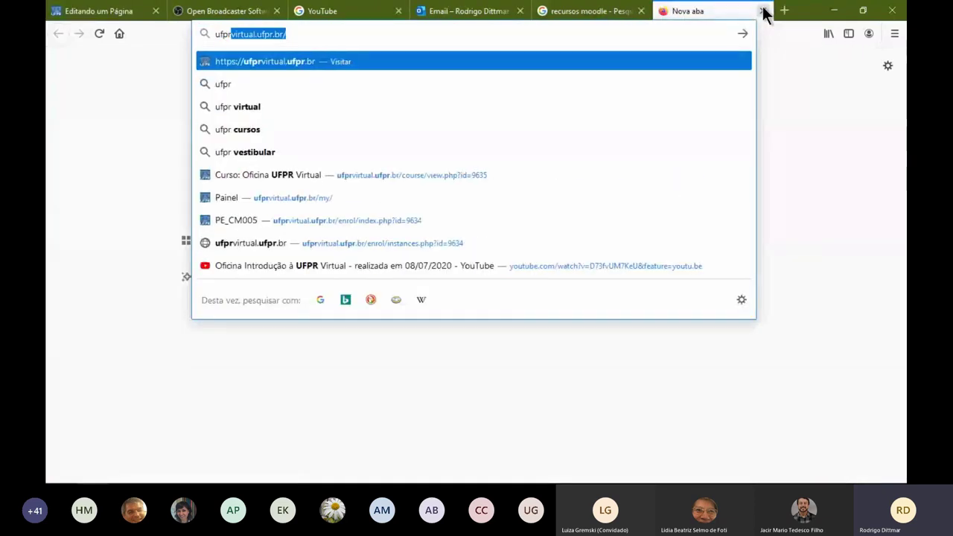
text(aberta.ufpr.br)
key(Return)
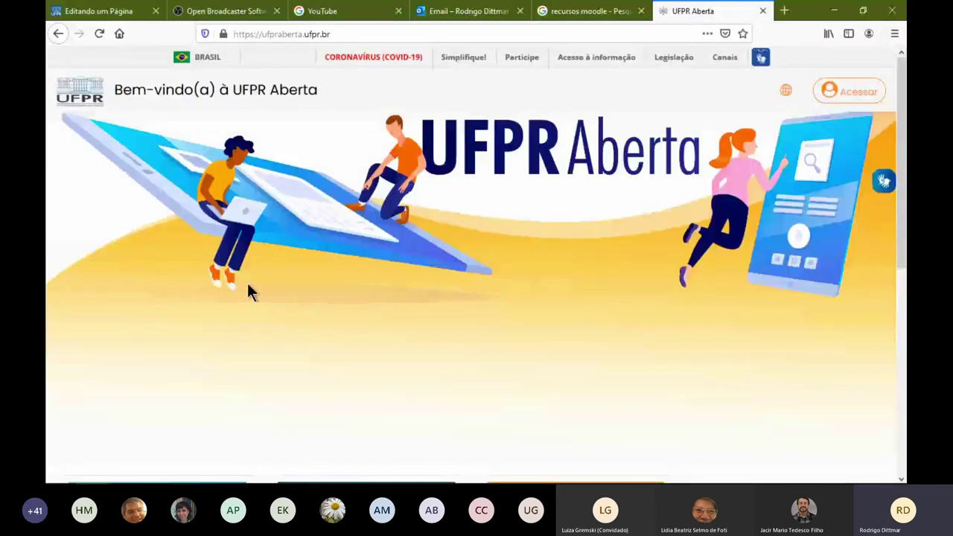
scroll(248, 289, down, 5)
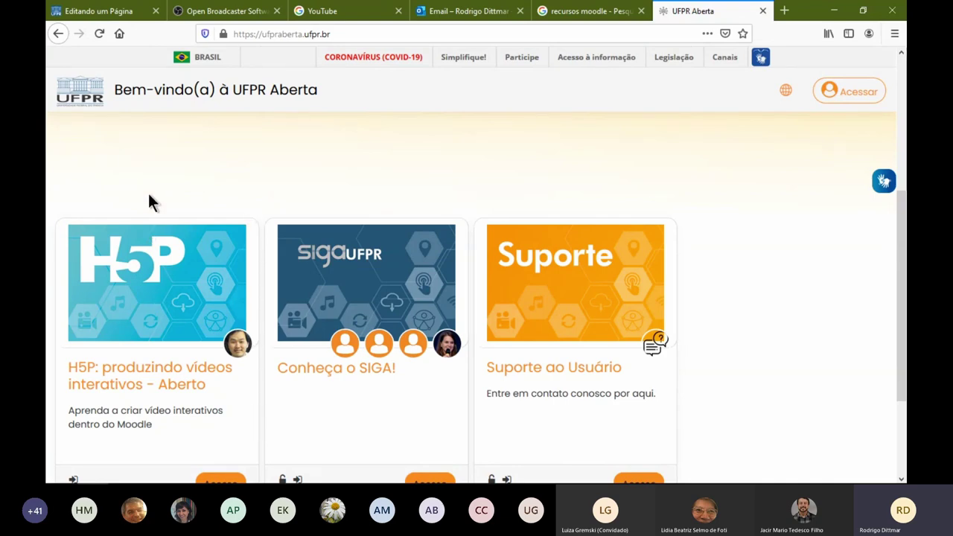
click(119, 12)
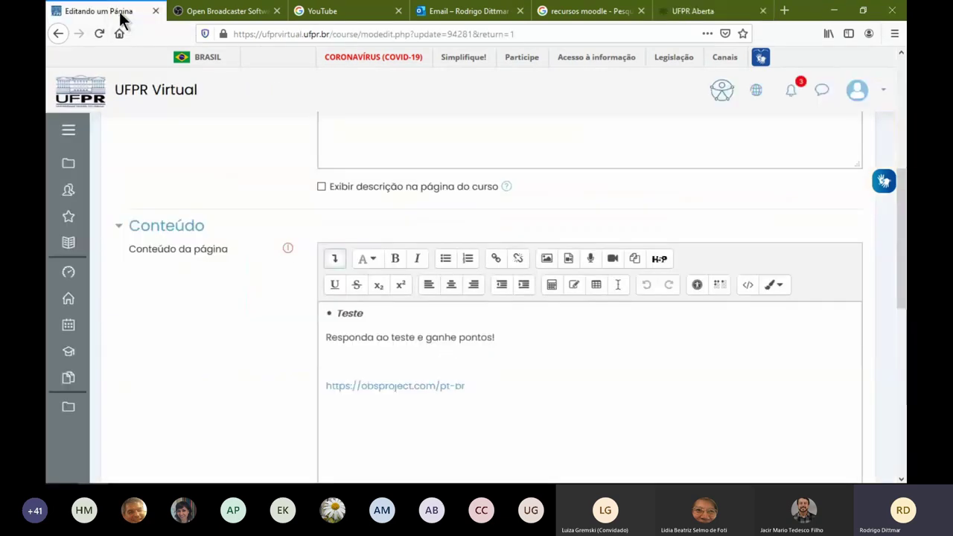
Switch the Teste page content editor to HTML source view
click(470, 401)
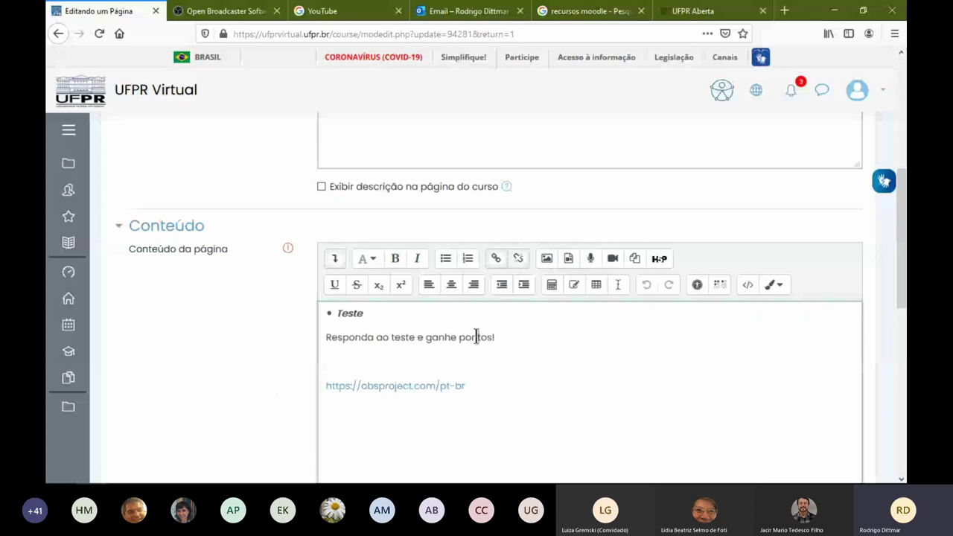
click(749, 288)
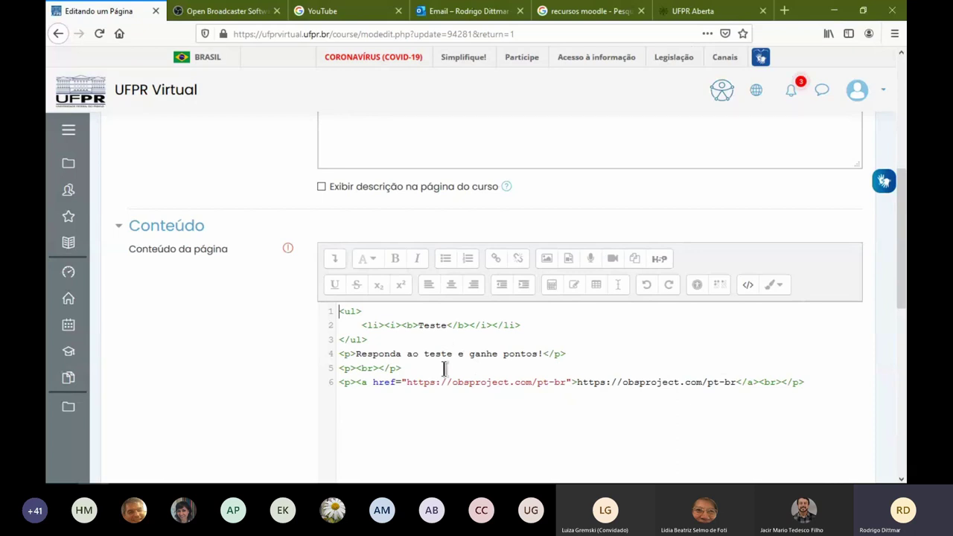
Switch the Teste page editor from HTML code back to formatted view, leaving the content unchanged
click(809, 382)
click(432, 367)
click(748, 287)
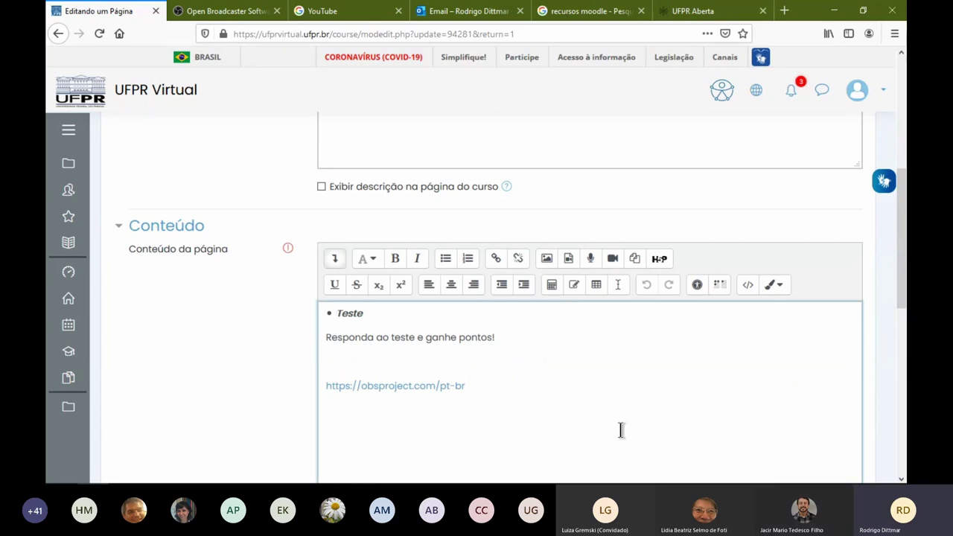
Save the edited Teste page and return to Módulo 4, where Teste now appears below Vídeos
scroll(297, 397, down, 5)
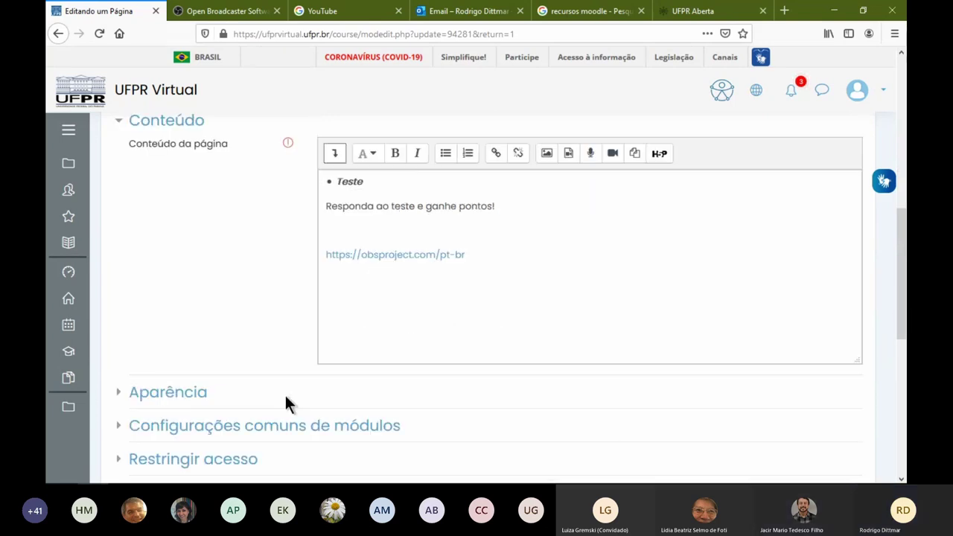
click(502, 376)
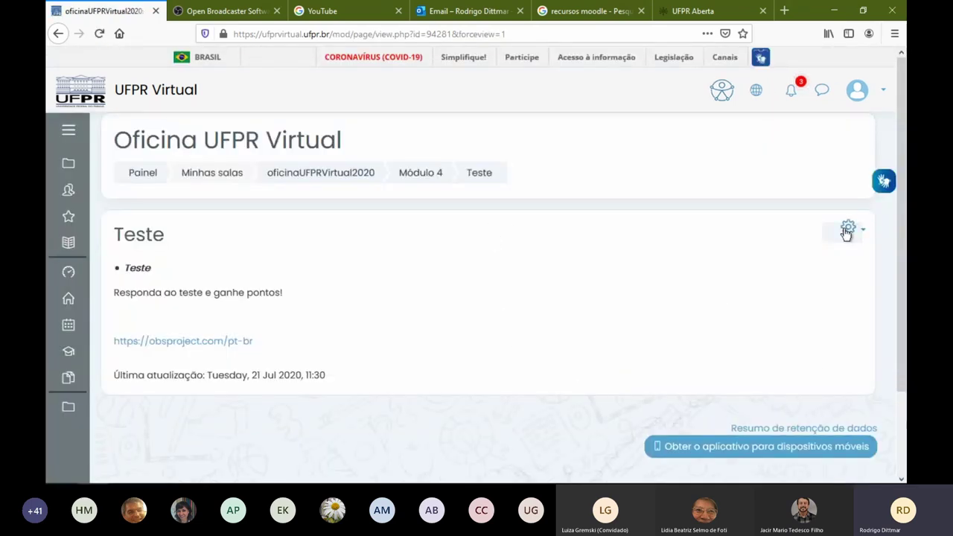
click(408, 181)
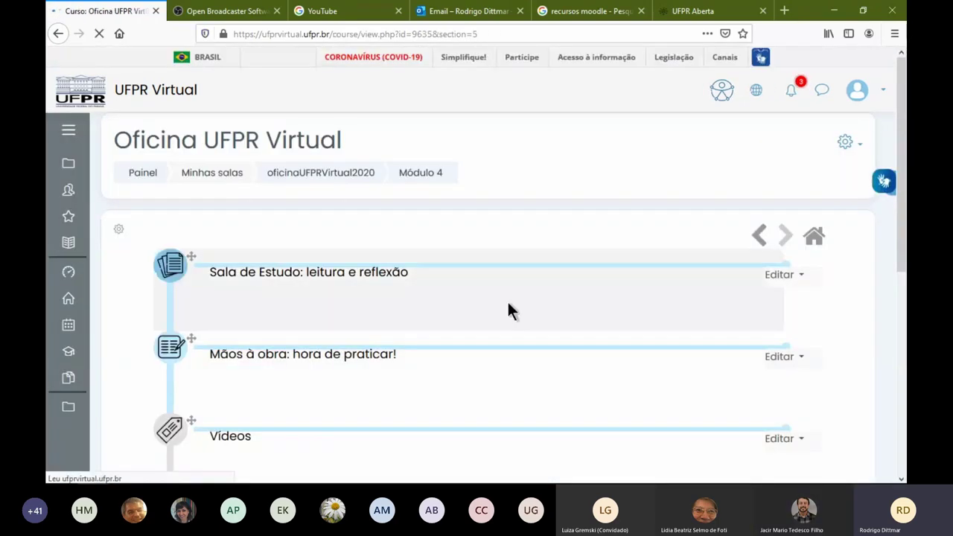
scroll(507, 311, down, 5)
scroll(723, 298, up, 2)
Begin adding a new Página resource to Módulo 4
click(733, 368)
scroll(389, 329, down, 10)
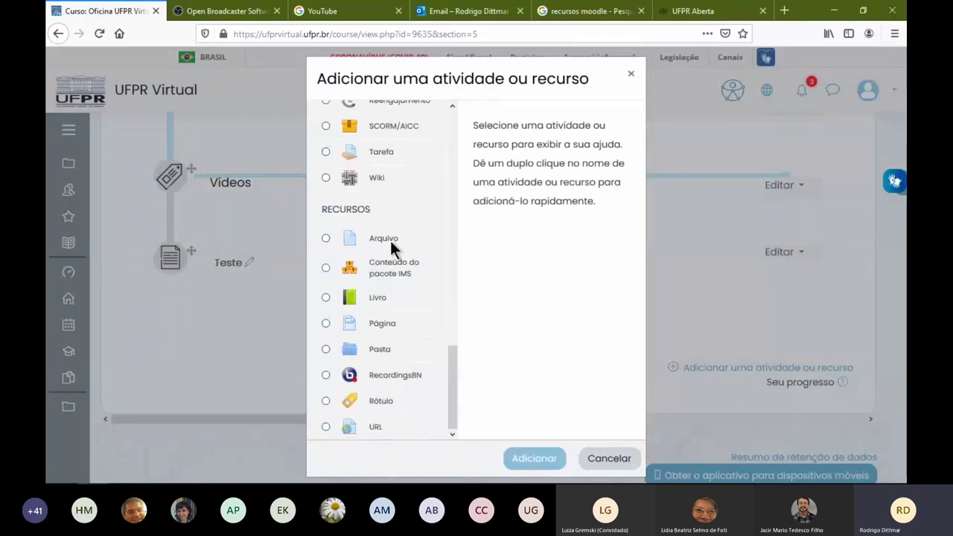
click(389, 238)
click(386, 321)
click(549, 457)
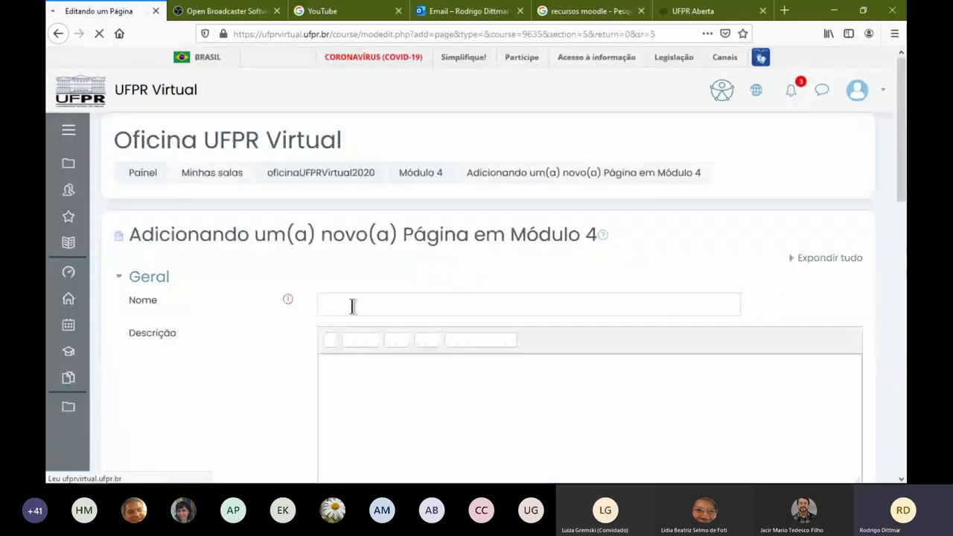
Name the new page 'teste 1', give it the content 'teste', and save it
click(350, 304)
text(teste)
scroll(385, 351, down, 5)
click(386, 385)
text(teste)
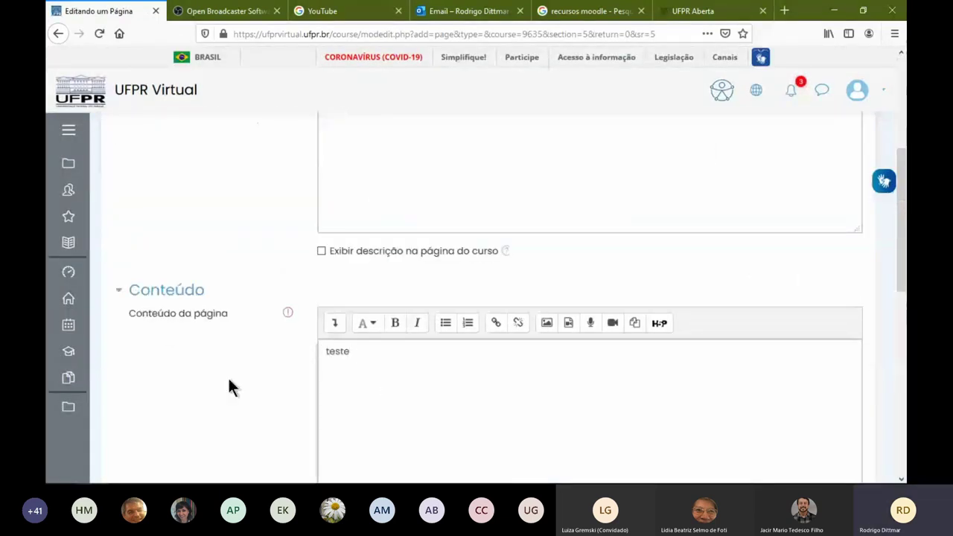
scroll(227, 376, down, 5)
scroll(584, 357, down, 5)
click(490, 246)
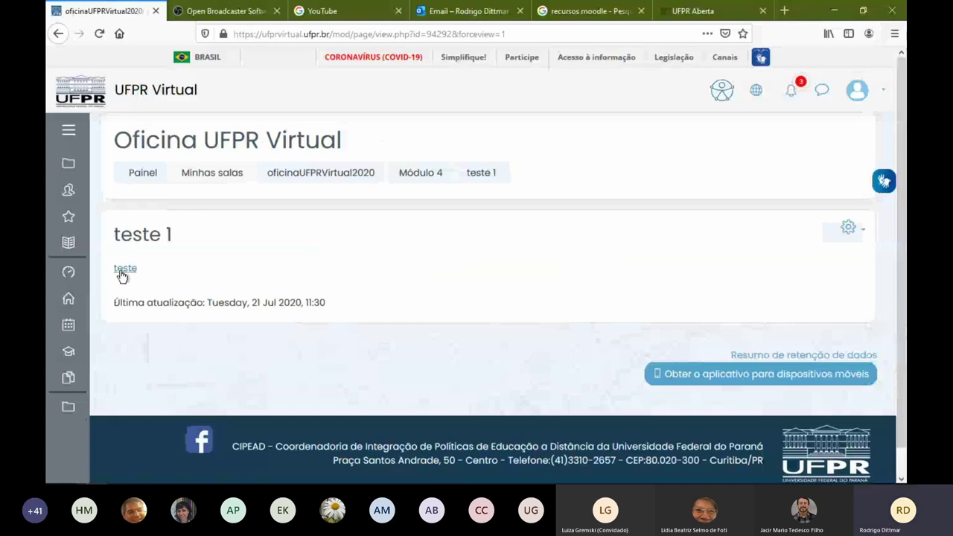
drag(113, 234, 208, 240)
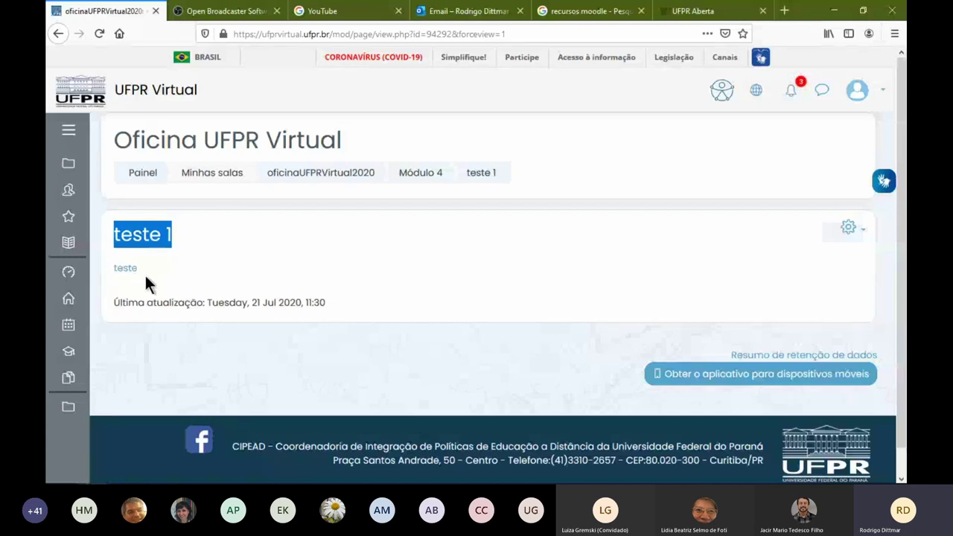
Open the teste 1 page settings and paste the YouTube URL into the description
click(848, 228)
click(799, 253)
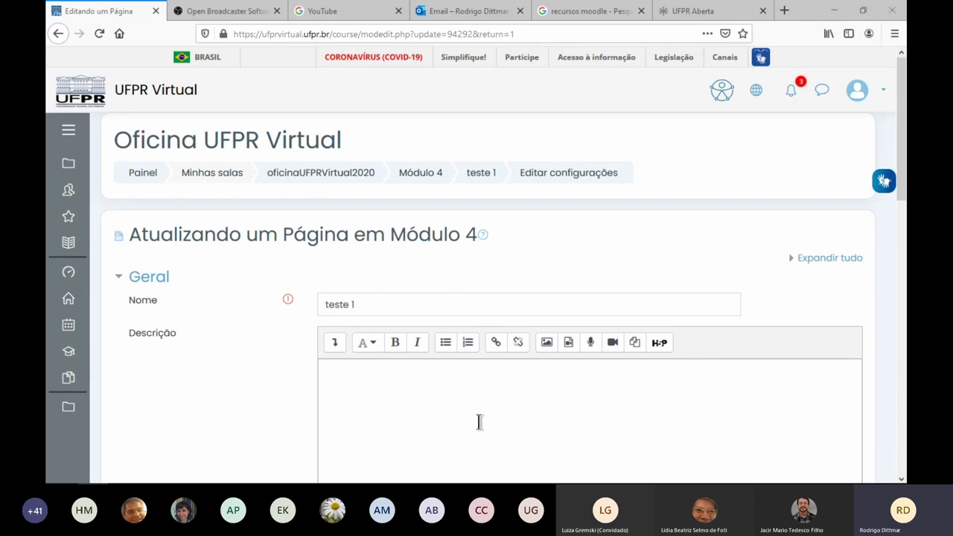
click(390, 402)
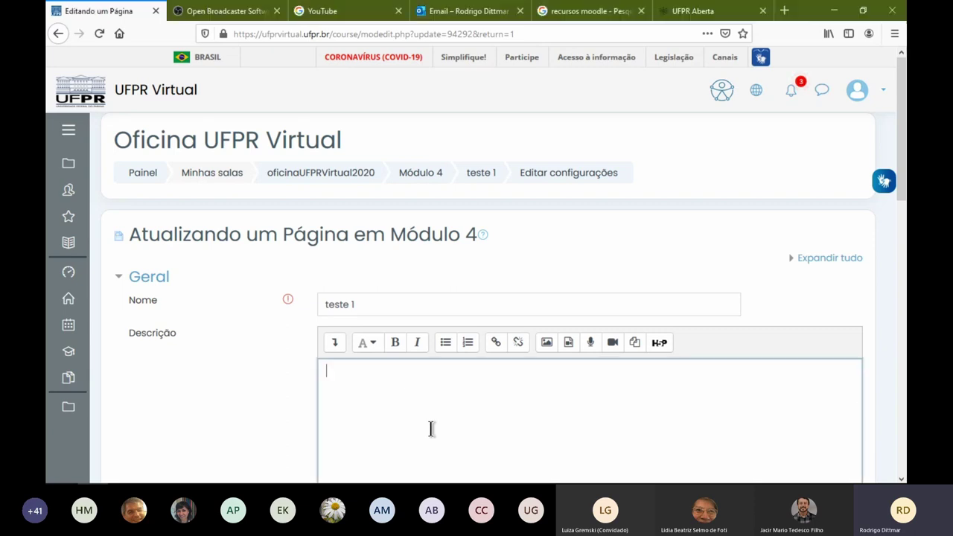
text(https://www.youtube.com/watch?v=6unq4VwzGig)
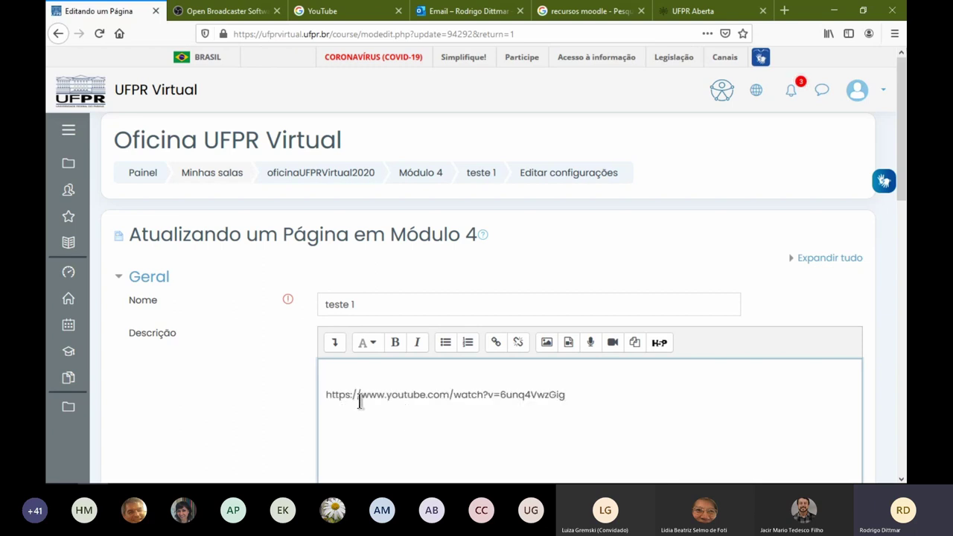
scroll(552, 398, down, 7)
scroll(630, 372, up, 2)
click(393, 439)
key(Return)
key(Return)
text(https://www.youtube.com/watch?v=6unq4VwzGig)
drag(377, 266, 378, 201)
click(432, 202)
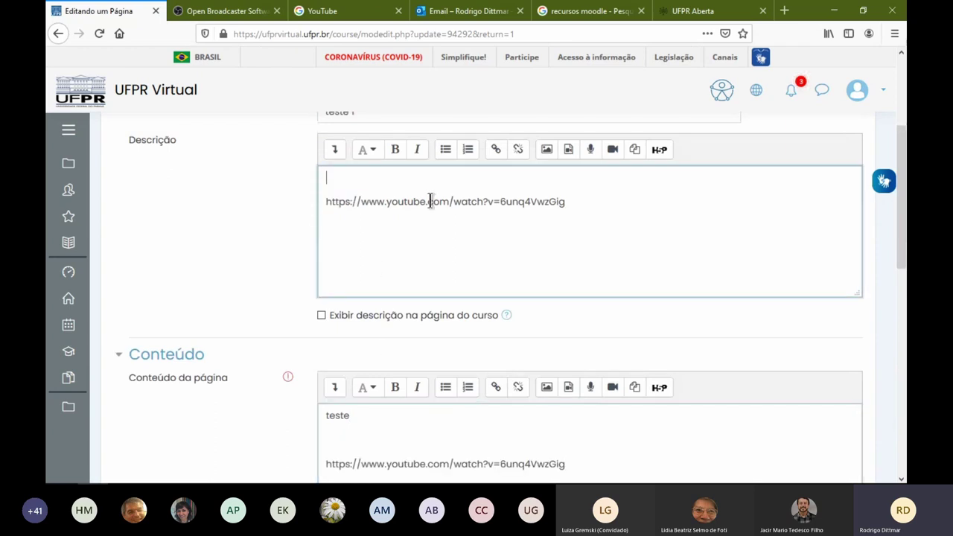
key(ctrl+a)
key(BackSpace)
Save the teste 1 page and reload it so the video shows
scroll(304, 282, down, 5)
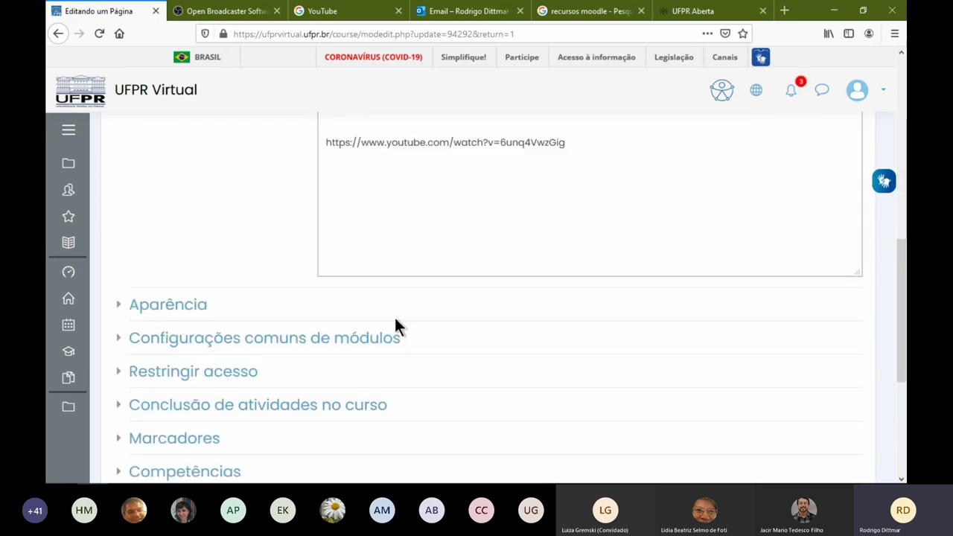
scroll(446, 335, down, 4)
click(487, 248)
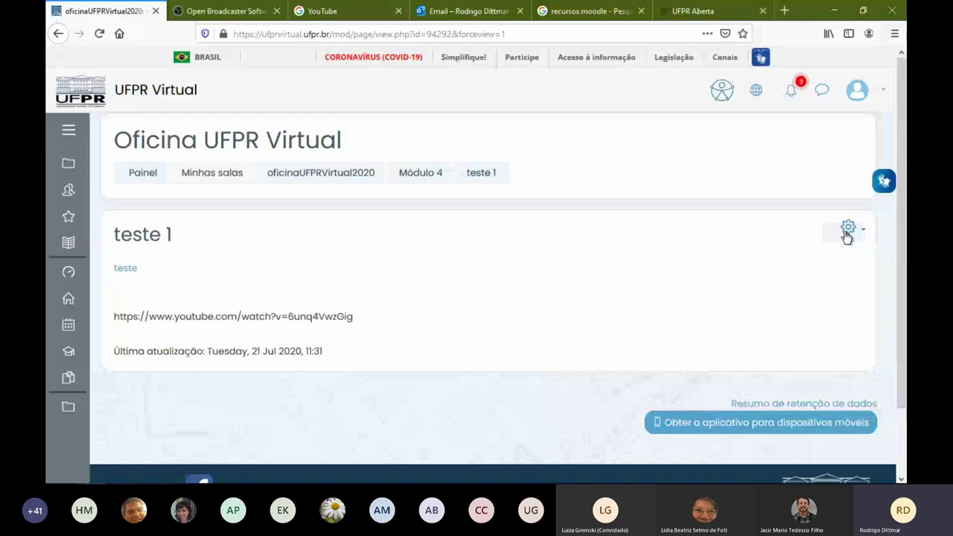
key(F5)
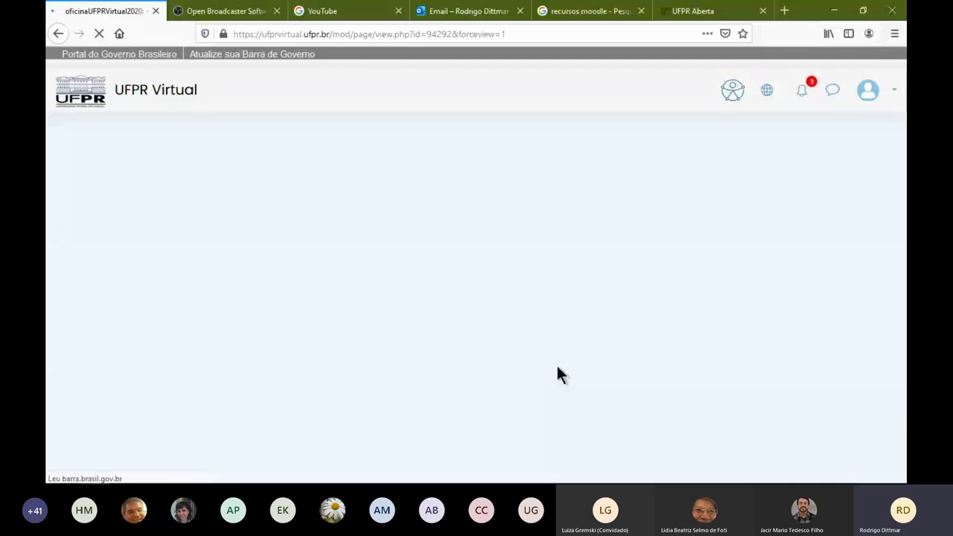
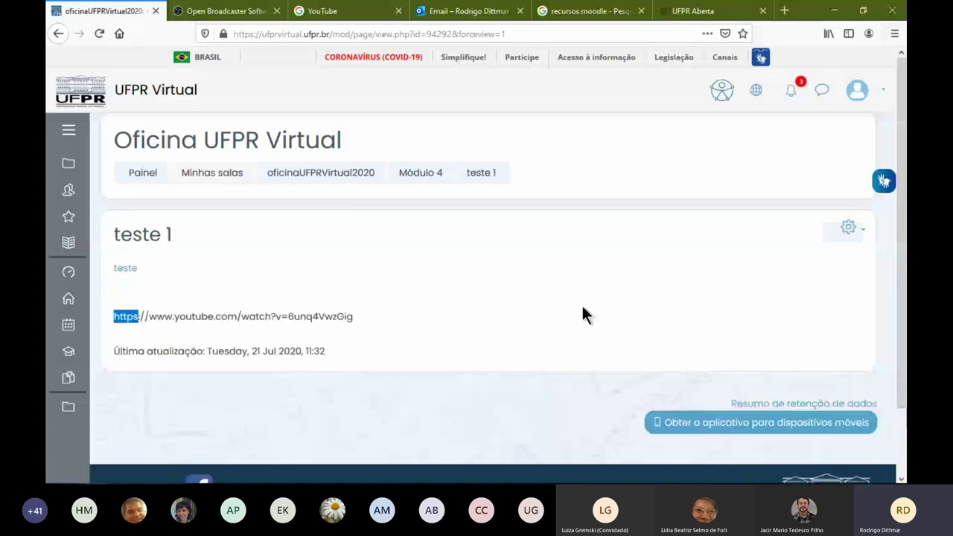
Return from the teste 1 page to the Módulo 4 section using its breadcrumb
click(422, 174)
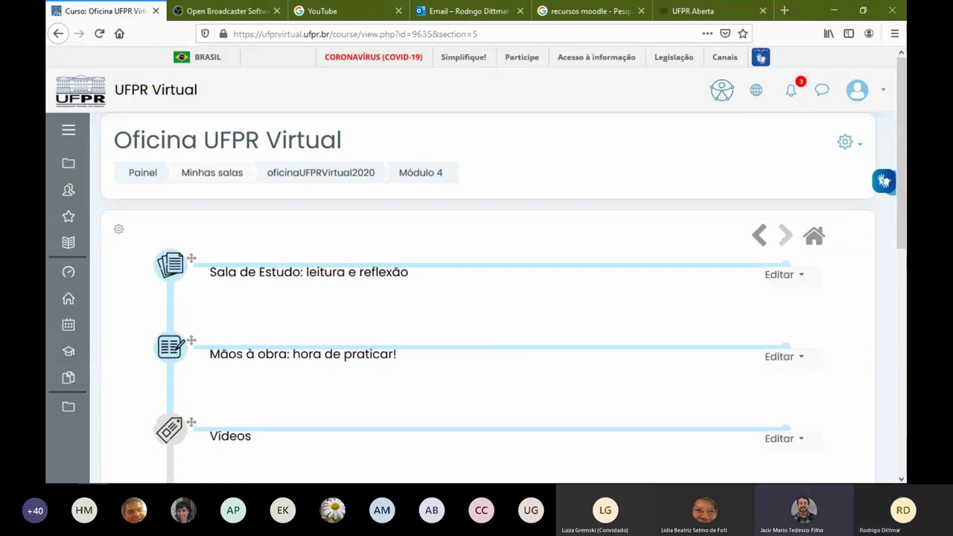
Scroll to the teste 1 page and open its Editar menu to edit its settings
scroll(412, 390, down, 3)
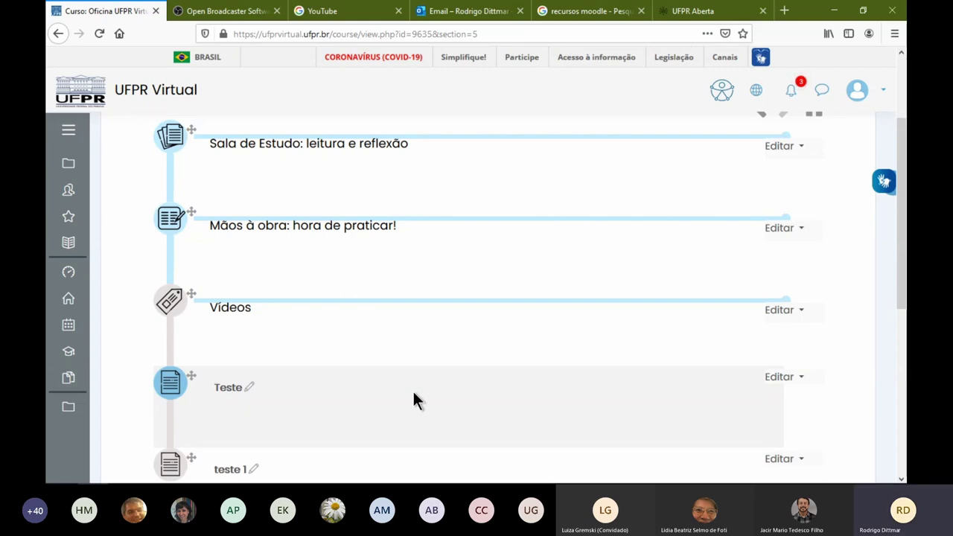
scroll(381, 357, up, 3)
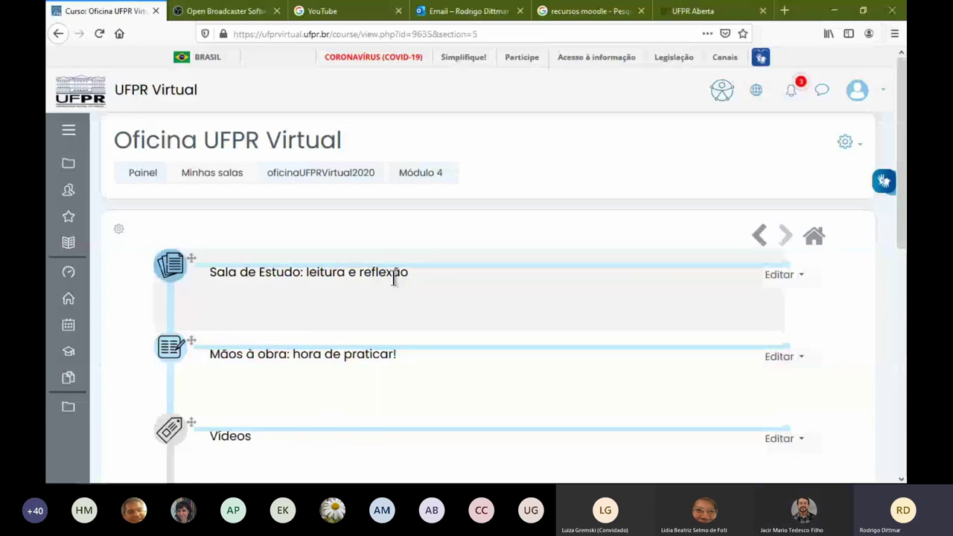
scroll(605, 316, down, 2)
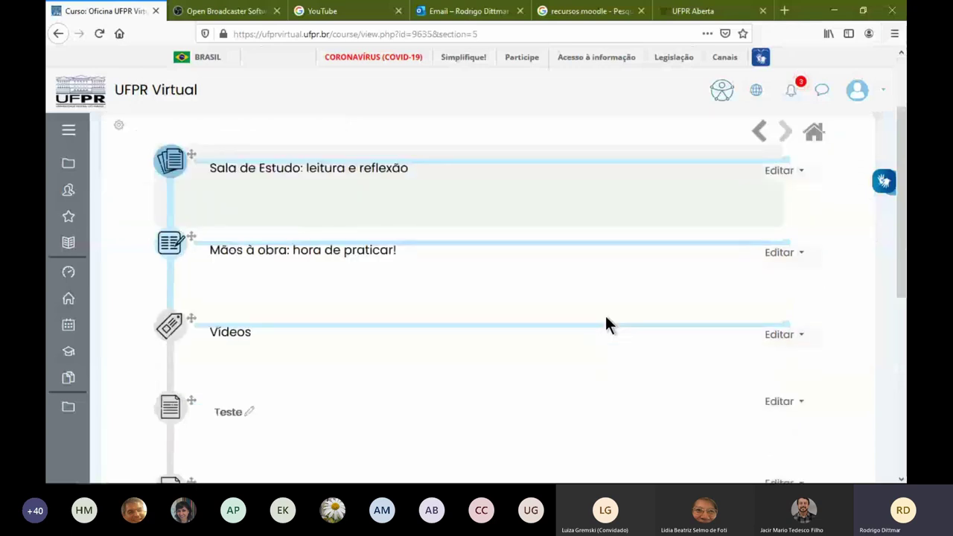
scroll(605, 315, down, 2)
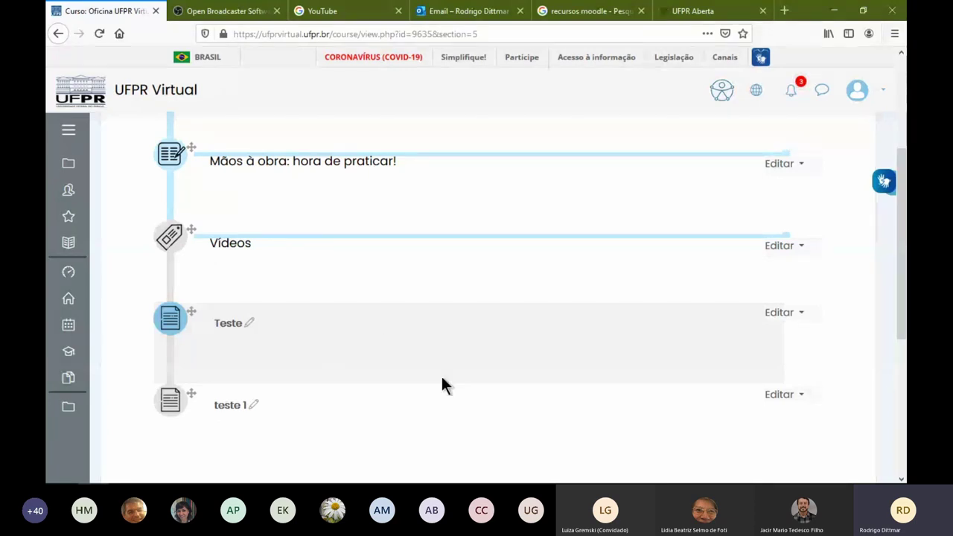
scroll(441, 374, up, 3)
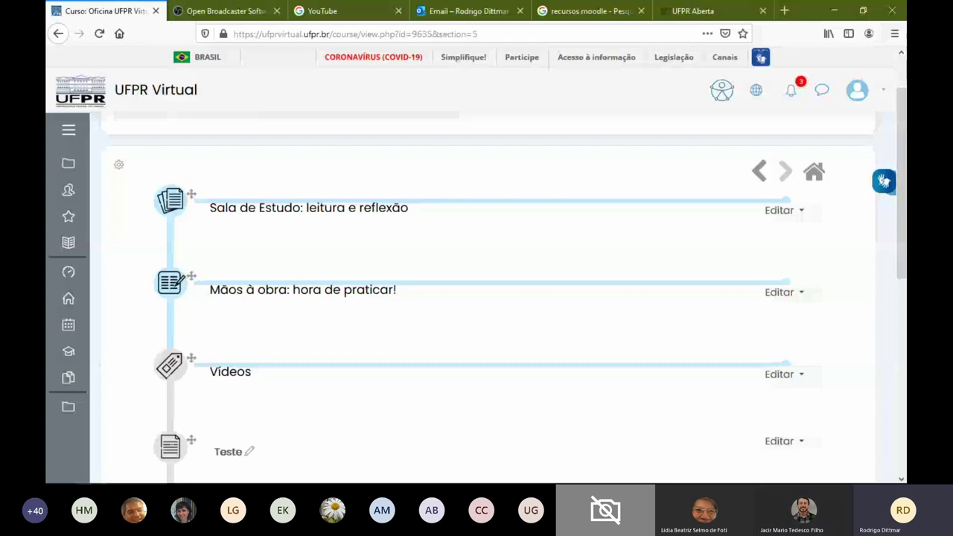
scroll(879, 364, down, 2)
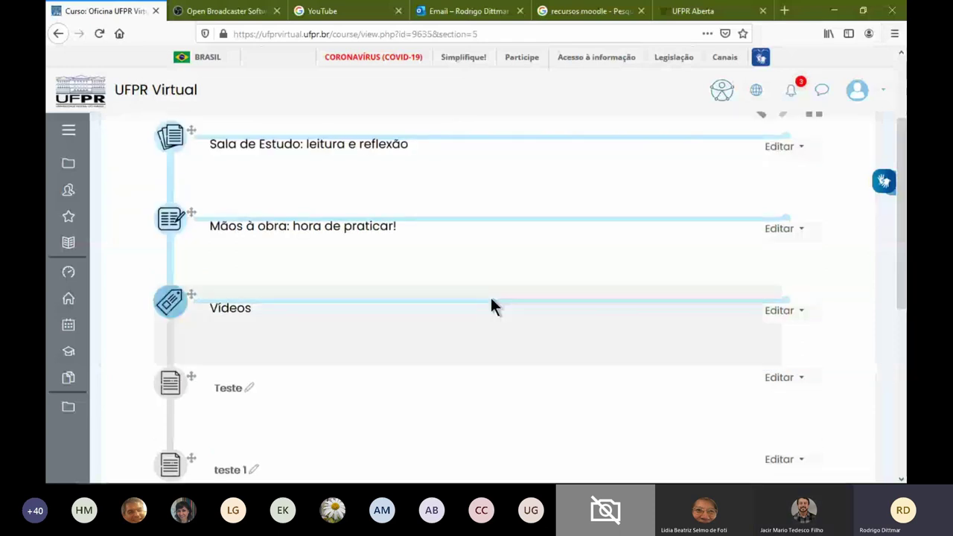
scroll(493, 305, up, 2)
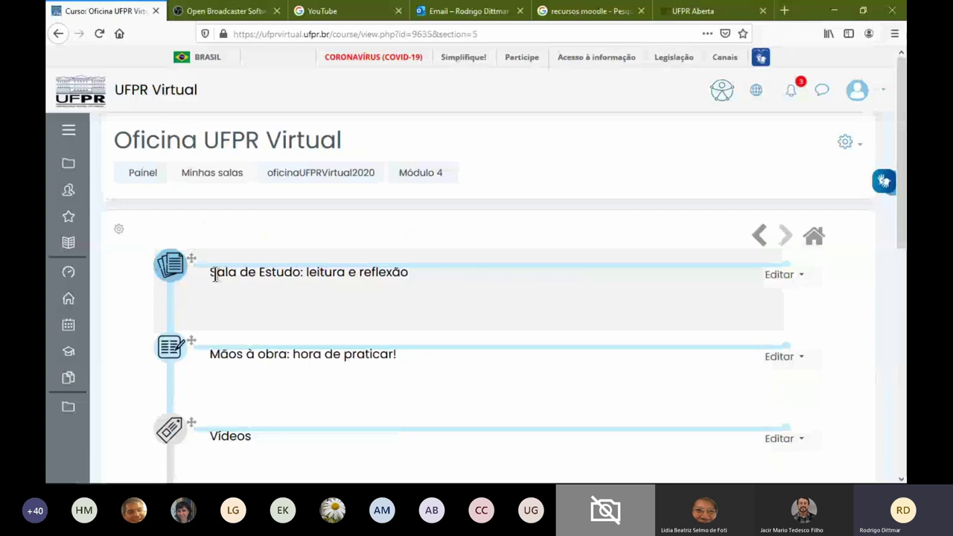
scroll(783, 317, down, 10)
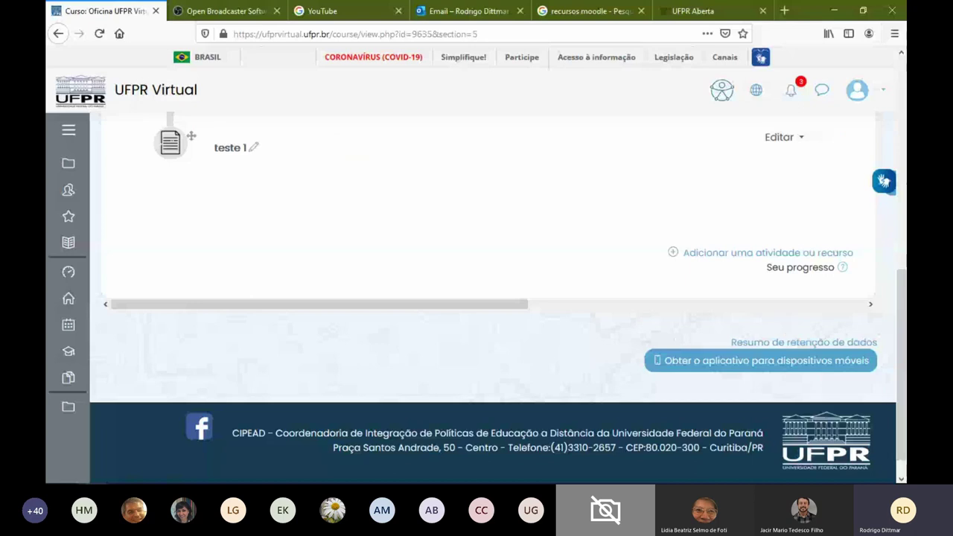
scroll(460, 283, up, 1)
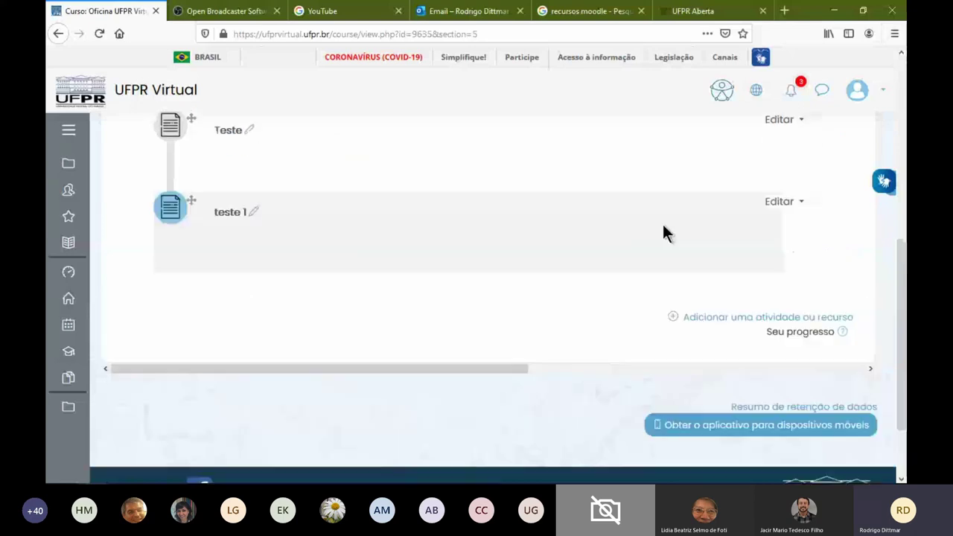
click(779, 202)
Open teste 1's settings and cut the YouTube URL from the page content
click(711, 225)
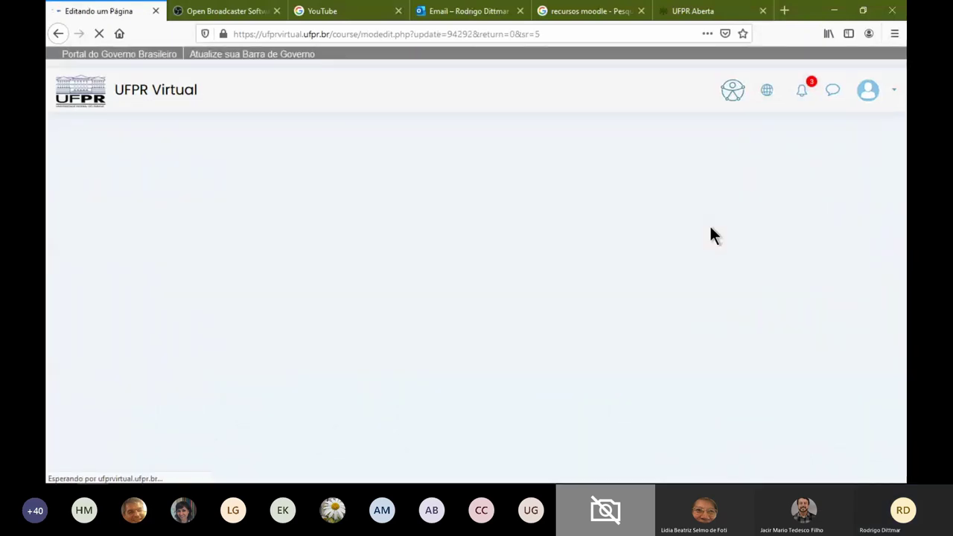
scroll(404, 327, down, 3)
scroll(372, 346, down, 3)
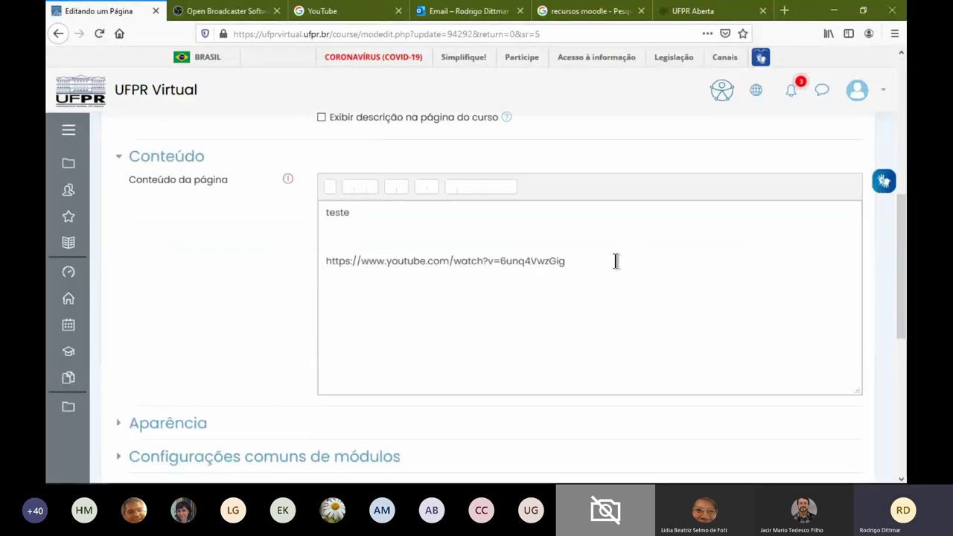
drag(615, 261, 346, 258)
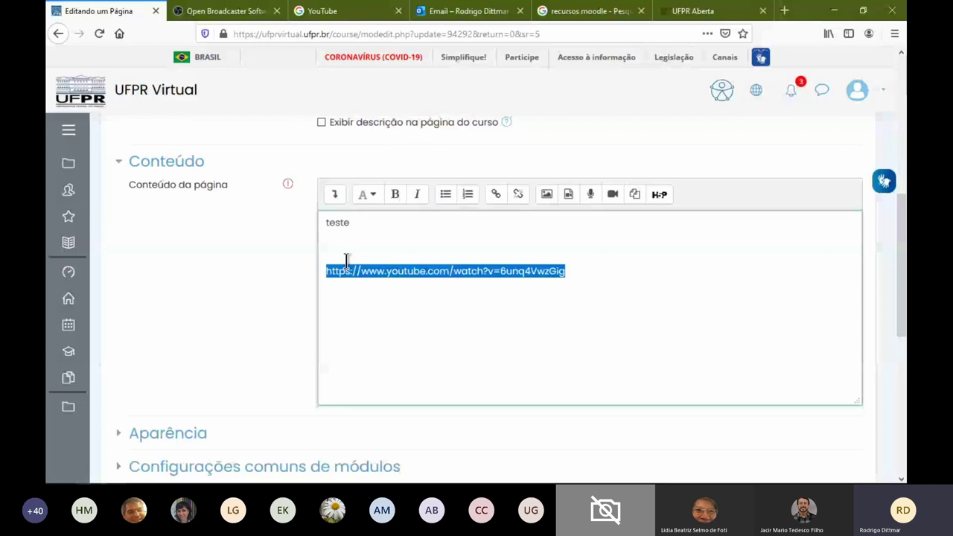
key(ctrl+x)
click(347, 246)
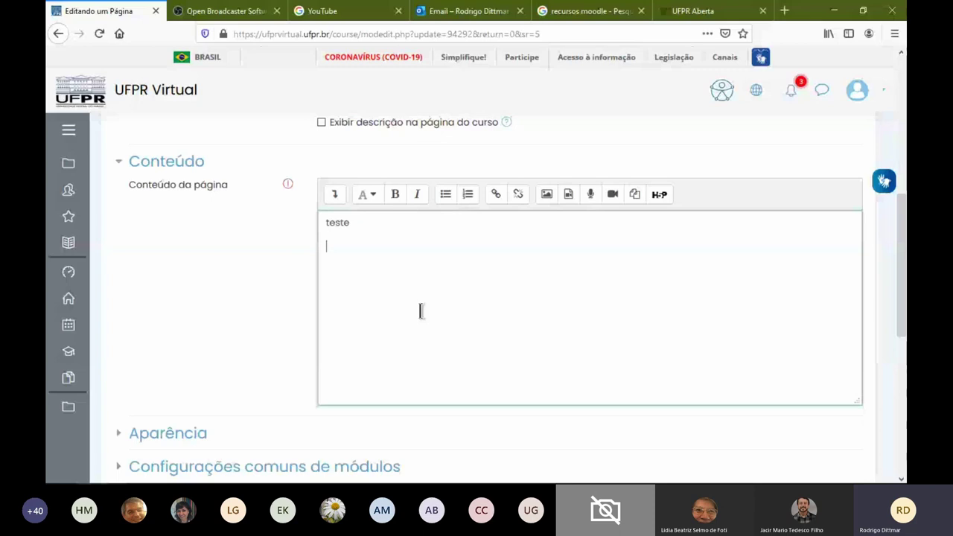
text(asdf asdf asdf asdf)
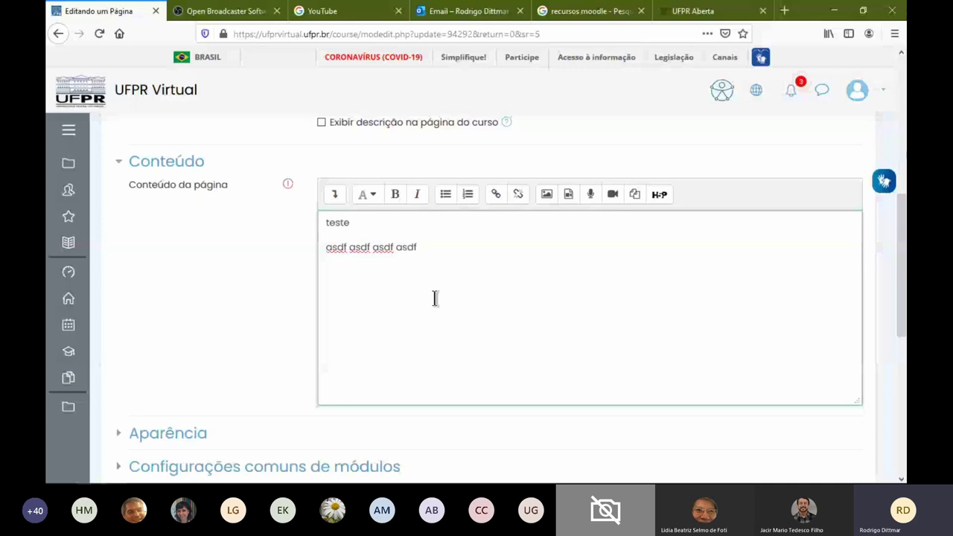
key(ctrl+v)
key(Return)
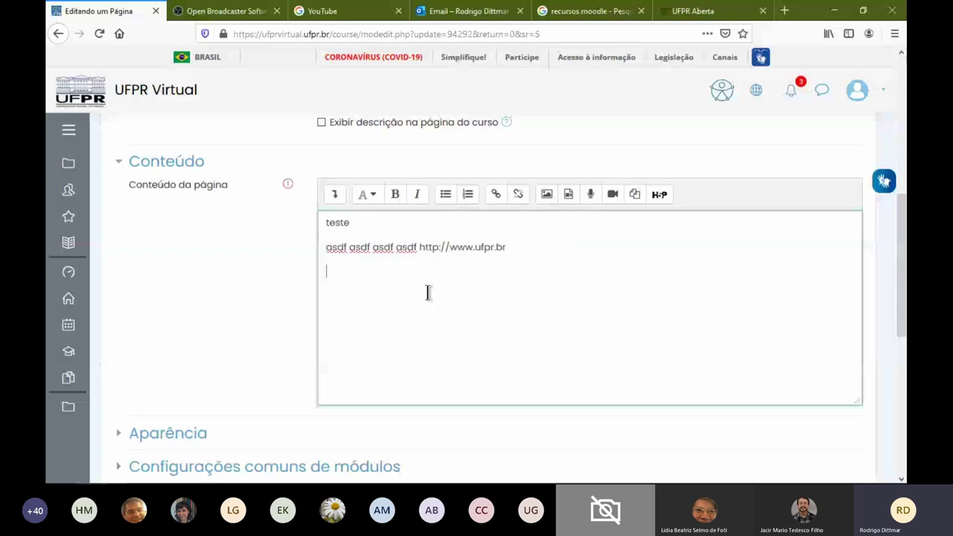
drag(419, 247, 519, 250)
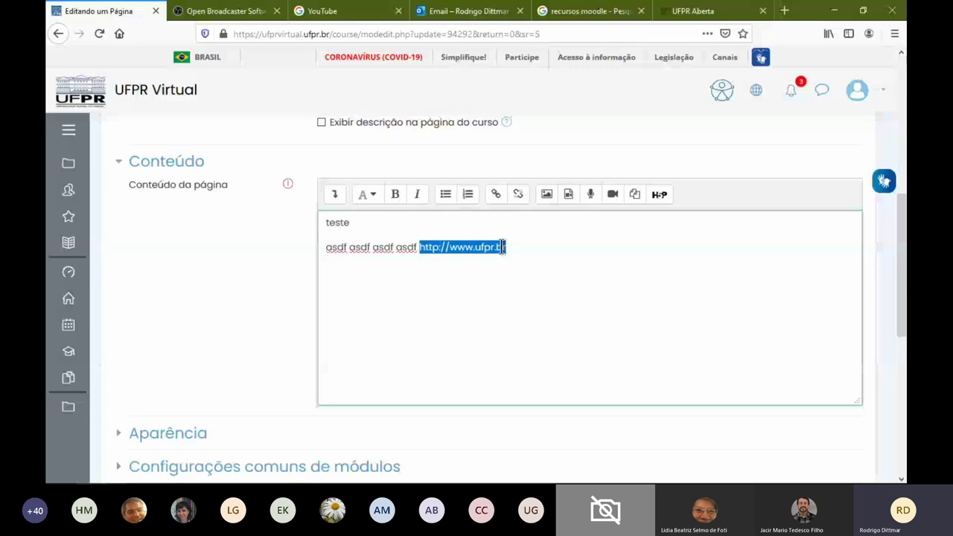
click(516, 244)
key(Return)
key(Return)
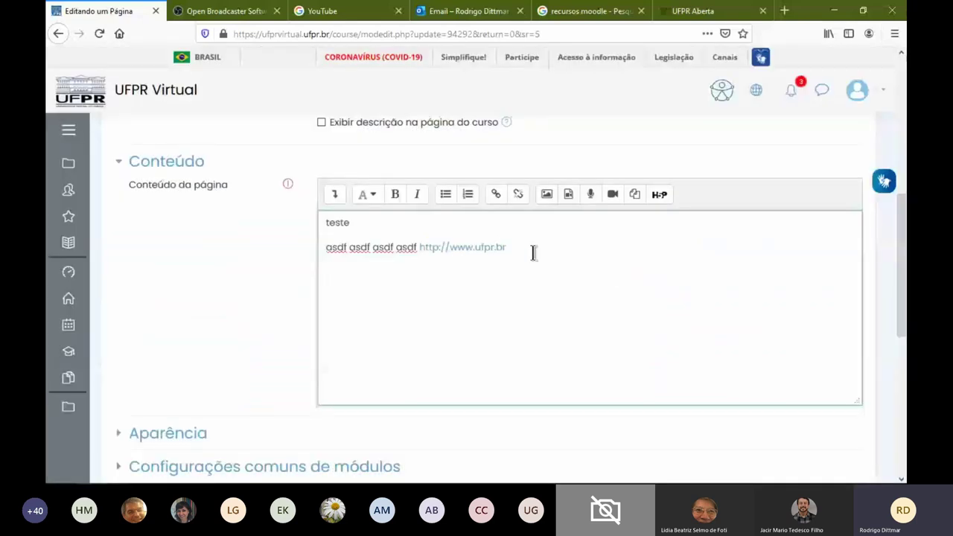
click(496, 193)
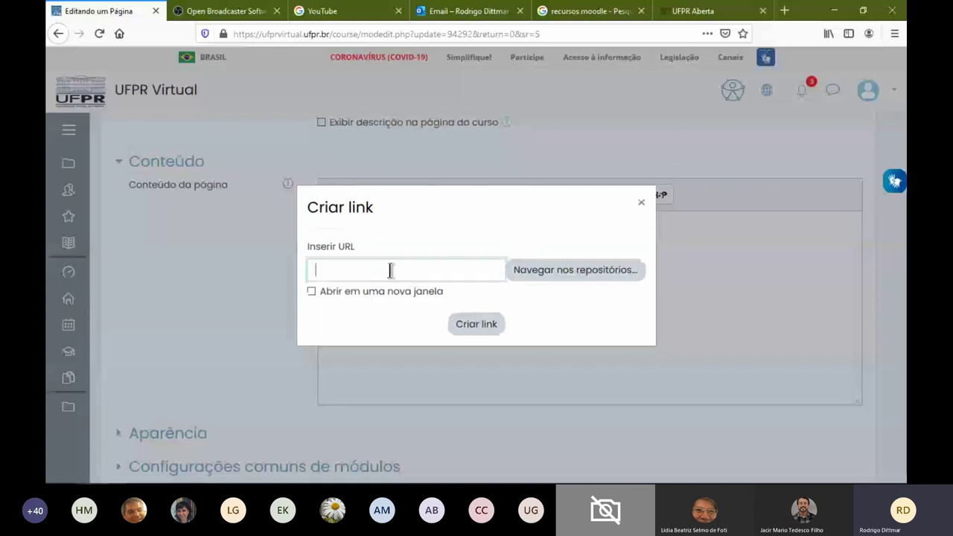
key(ctrl+v)
drag(357, 270, 394, 272)
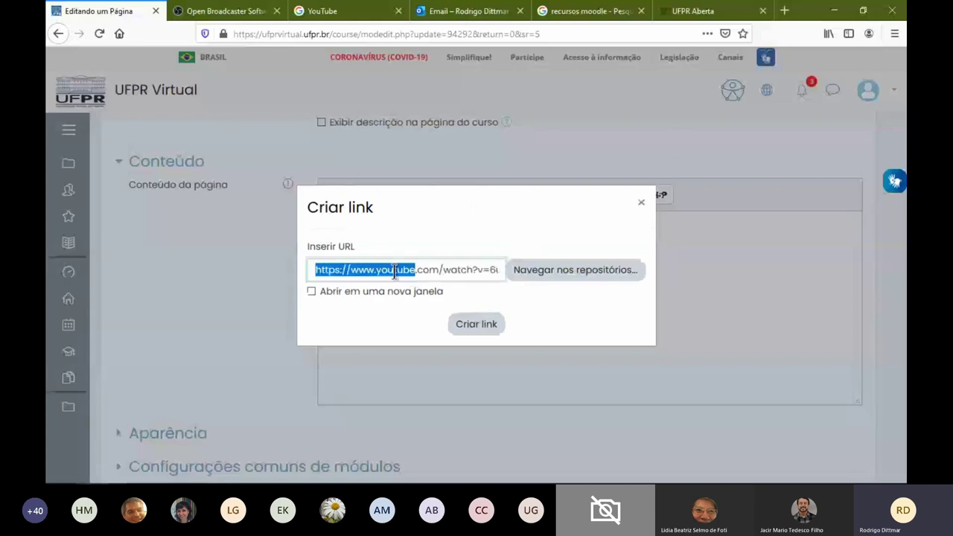
double_click(395, 269)
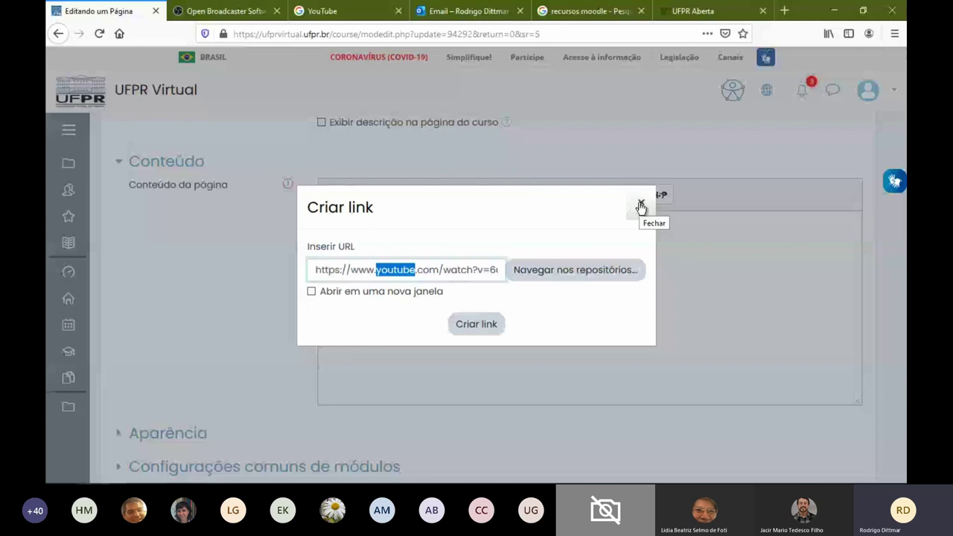
click(640, 206)
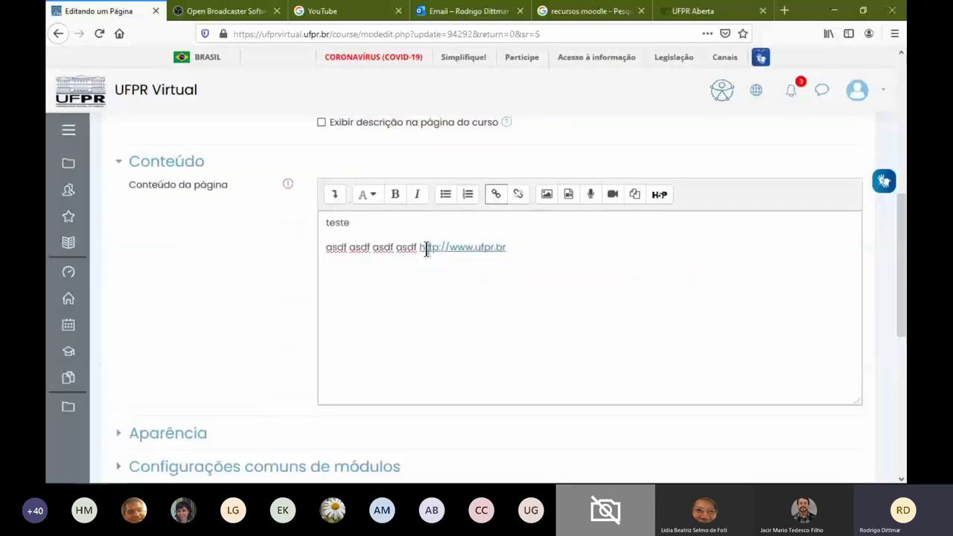
drag(512, 246, 419, 248)
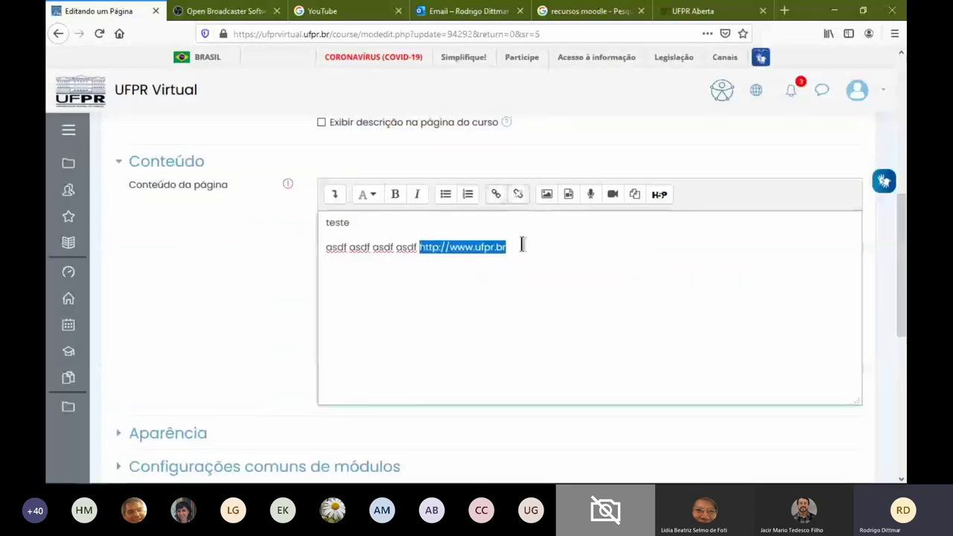
click(413, 297)
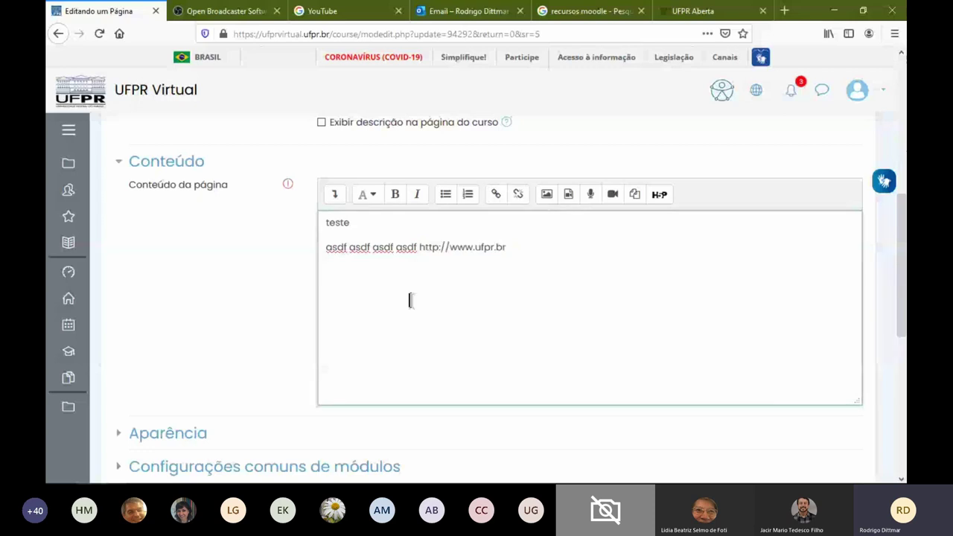
key(ctrl+v)
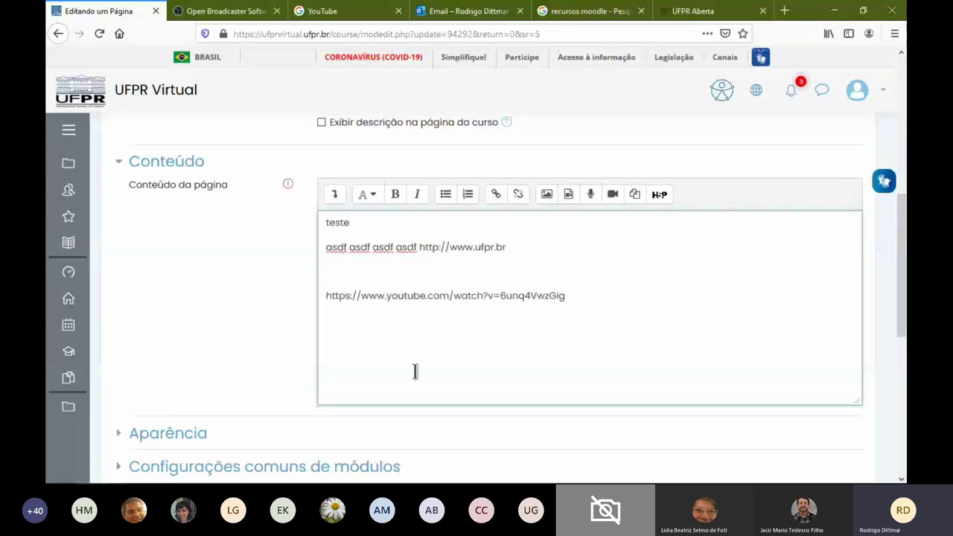
drag(325, 295, 589, 291)
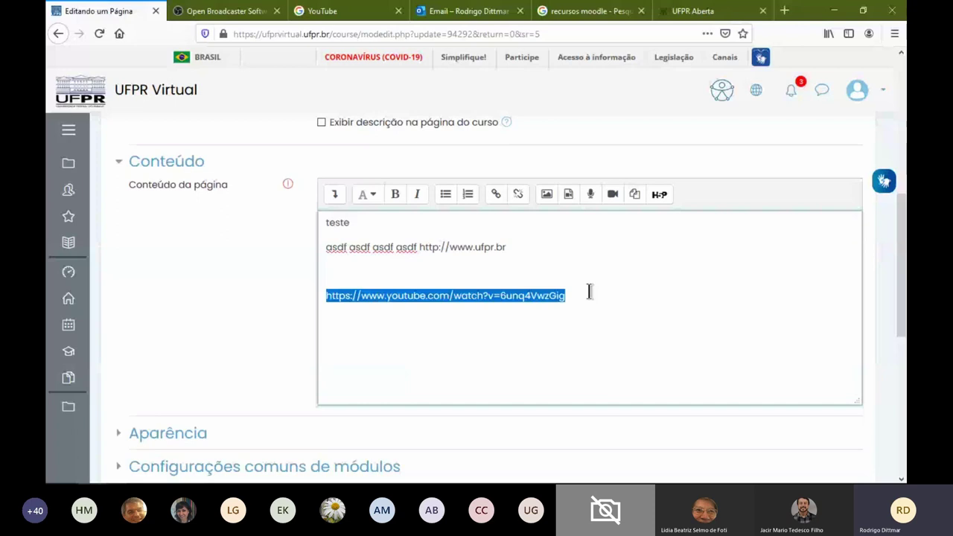
click(588, 291)
click(427, 283)
key(Return)
key(ctrl+v)
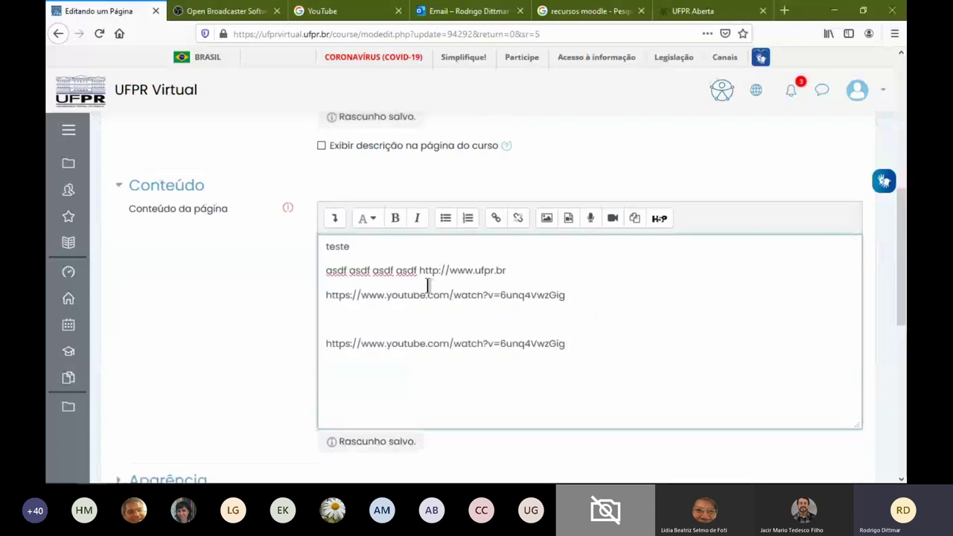
key(shift+Home)
click(496, 219)
key(ctrl+v)
click(485, 328)
click(472, 340)
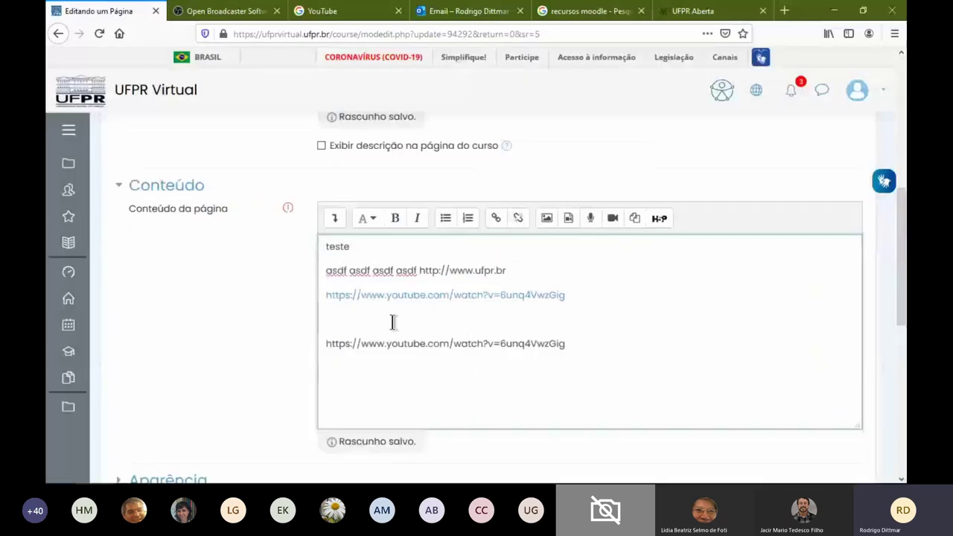
key(ctrl+plus)
key(ctrl+plus)
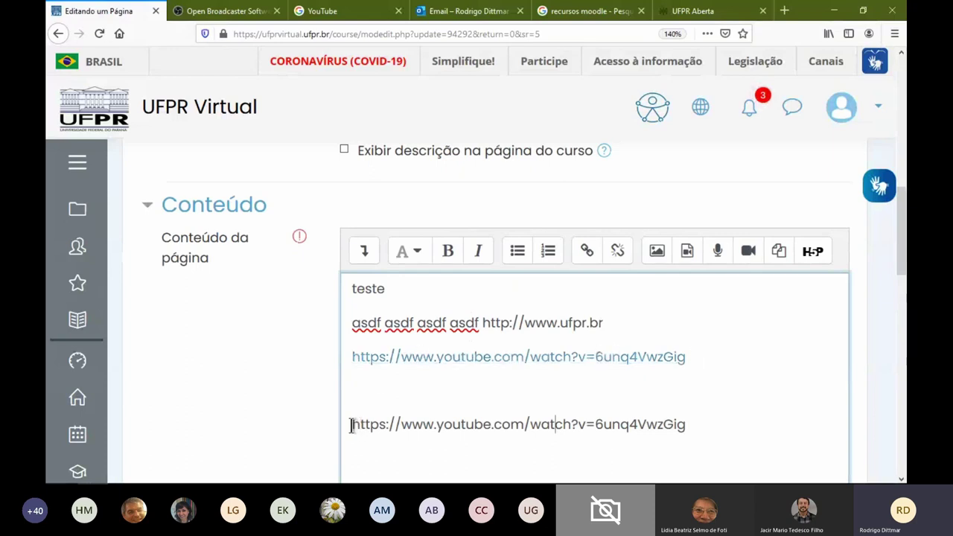
drag(356, 423, 700, 424)
click(596, 424)
drag(351, 423, 693, 421)
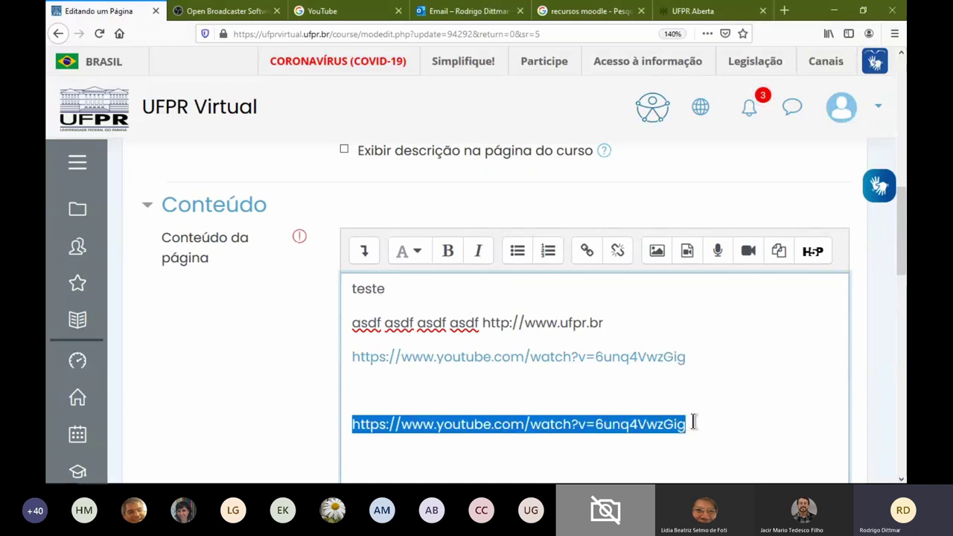
drag(693, 421, 352, 423)
click(685, 356)
drag(685, 357, 352, 357)
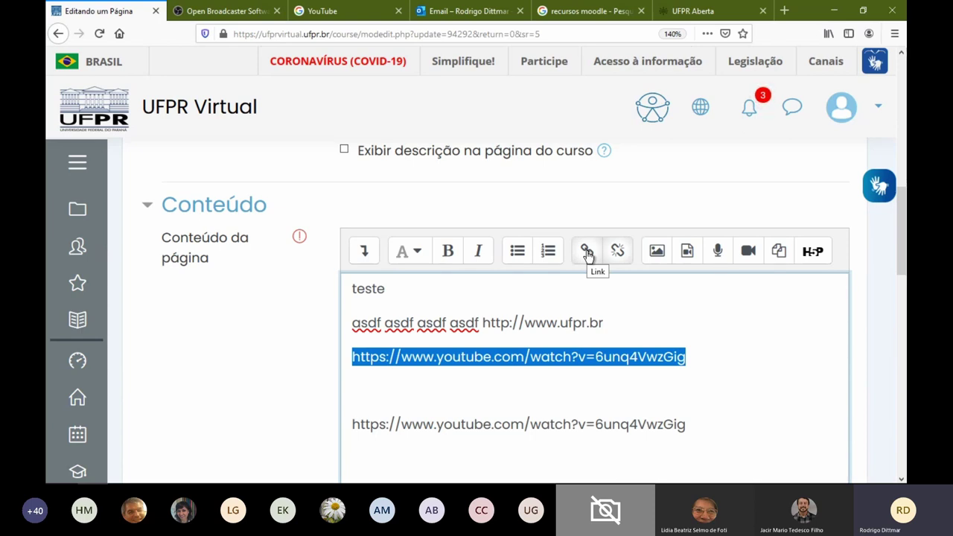
click(587, 253)
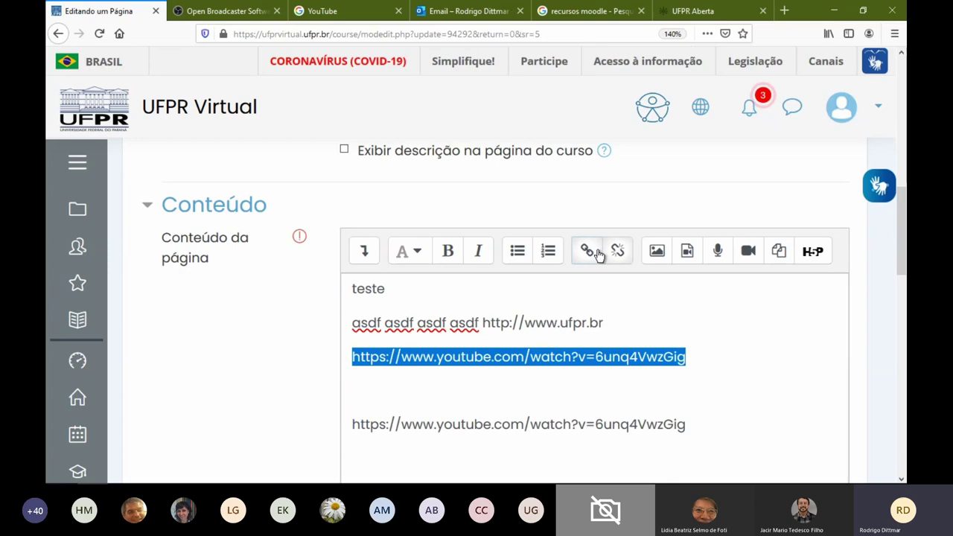
key(Escape)
scroll(710, 291, down, 5)
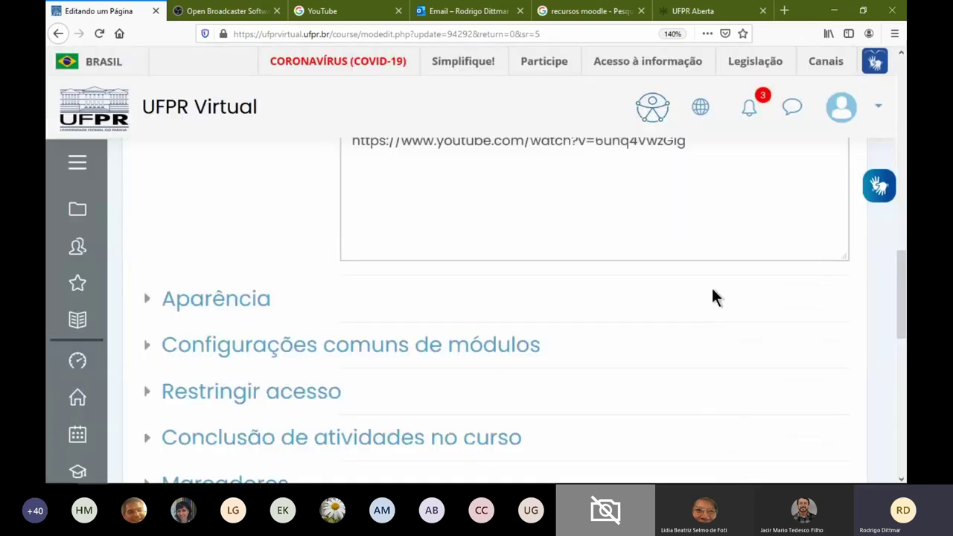
Reset the zoom, cancel the teste 1 edits and go to the oficinaUFPRVirtual2020 course page
key(ctrl+0)
click(597, 431)
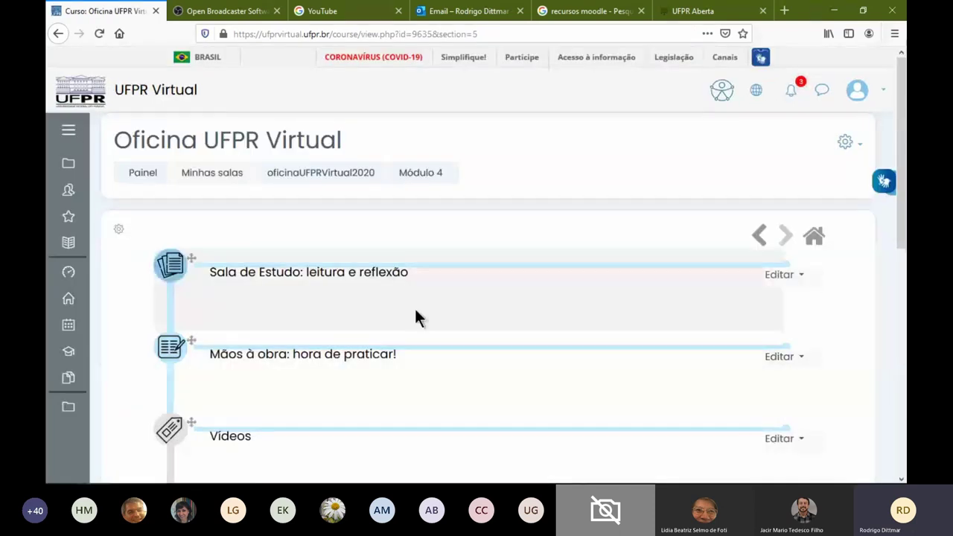
click(327, 175)
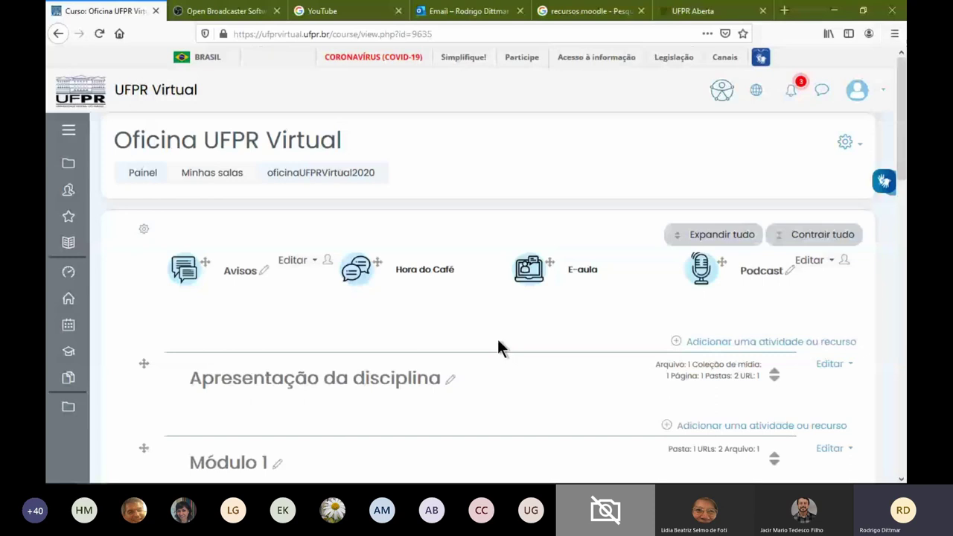
Browse the course page and open the Podcast media gallery
scroll(498, 342, down, 10)
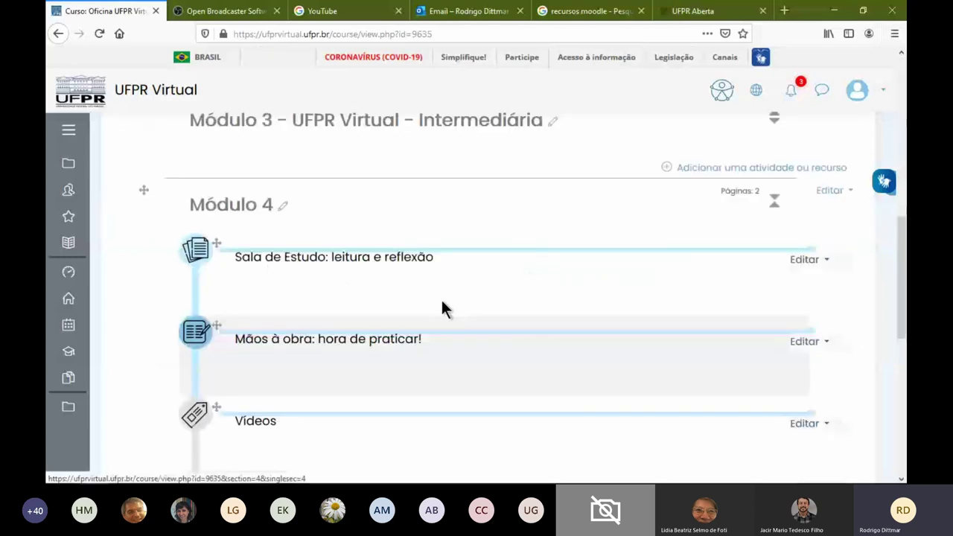
scroll(441, 302, down, 1)
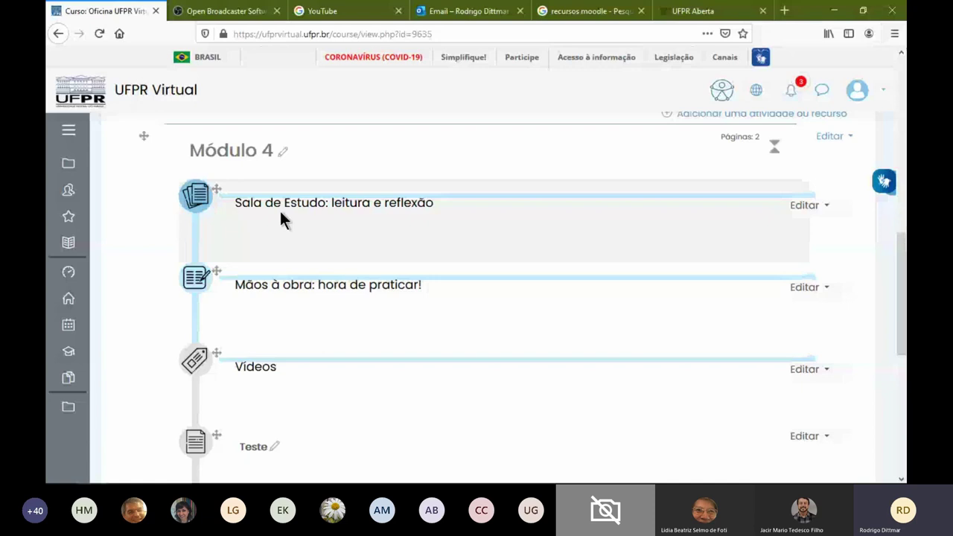
scroll(280, 216, up, 15)
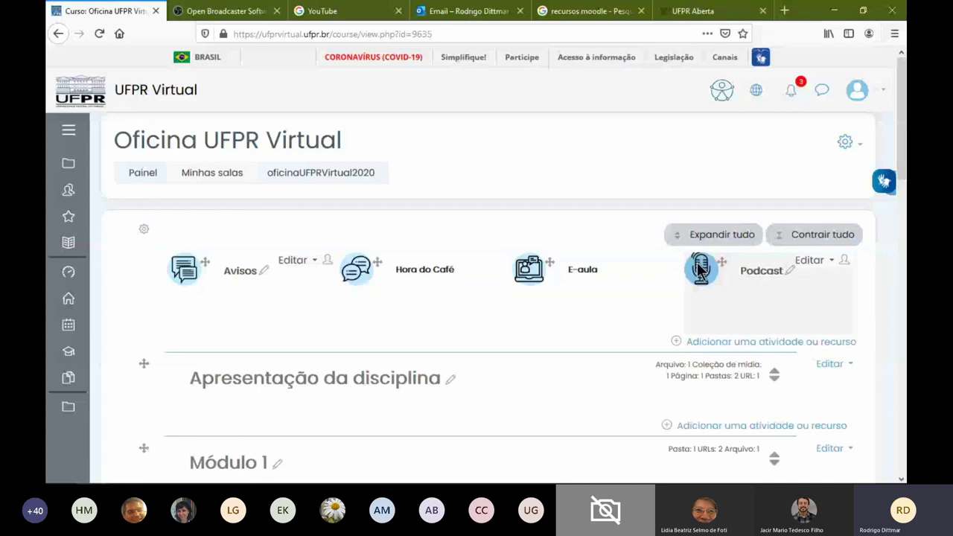
click(752, 274)
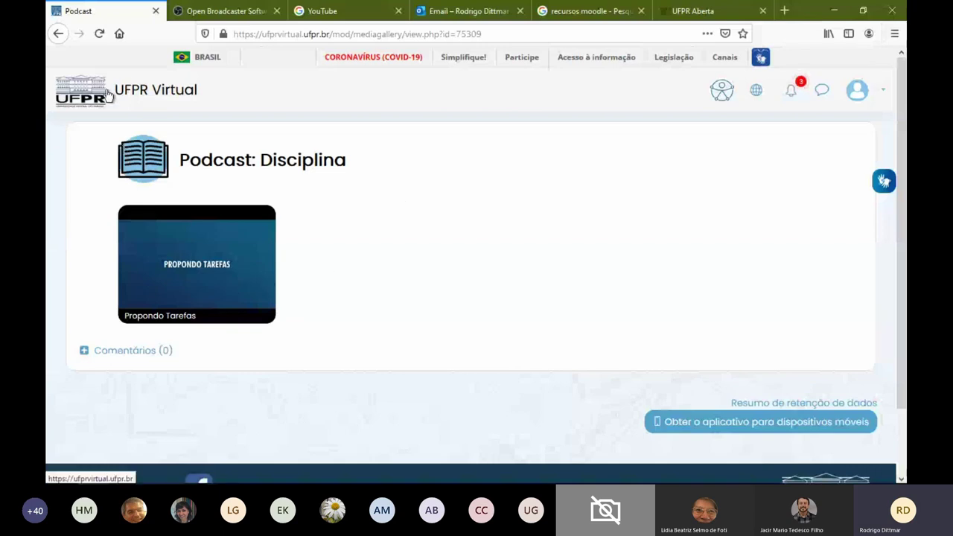
click(58, 33)
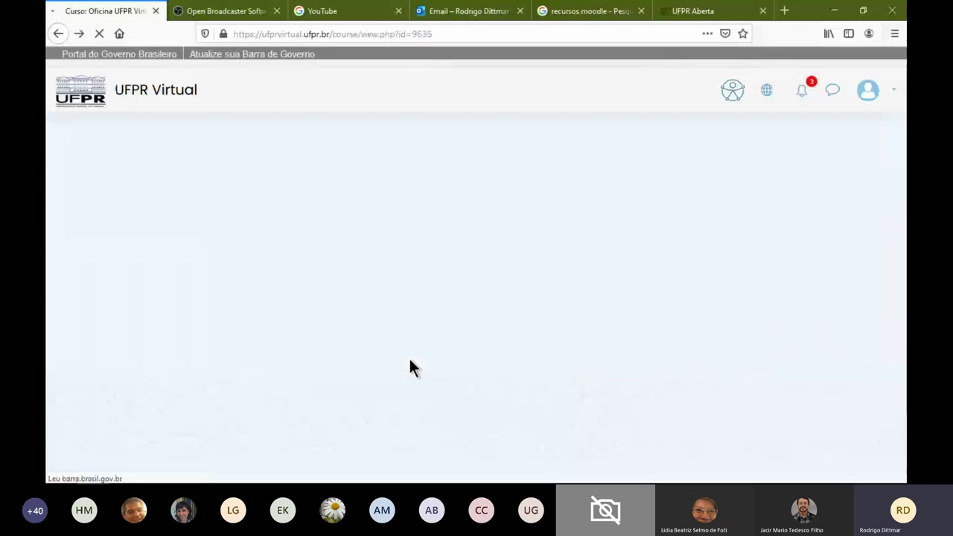
Add a new Coleção de mídia activity at the end of Módulo 4
scroll(409, 367, down, 5)
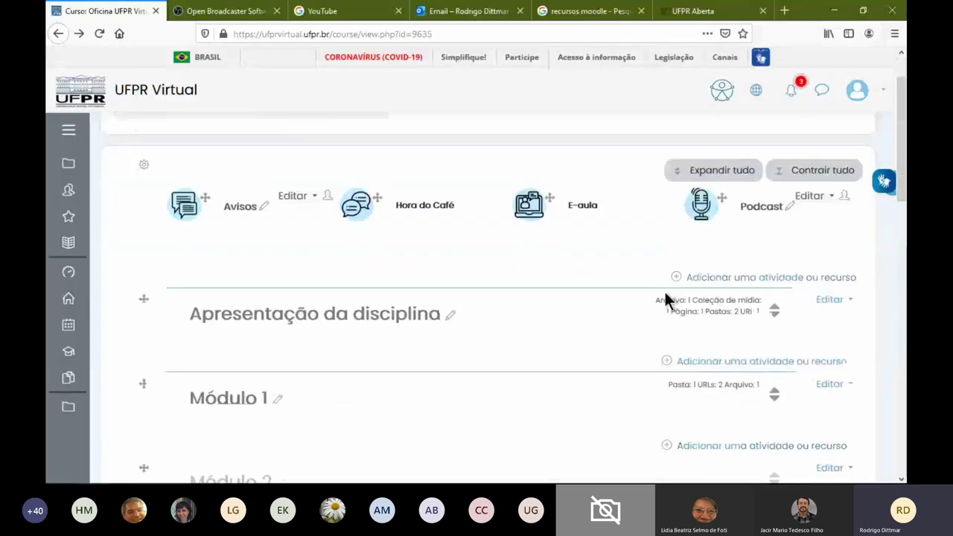
scroll(395, 330, down, 5)
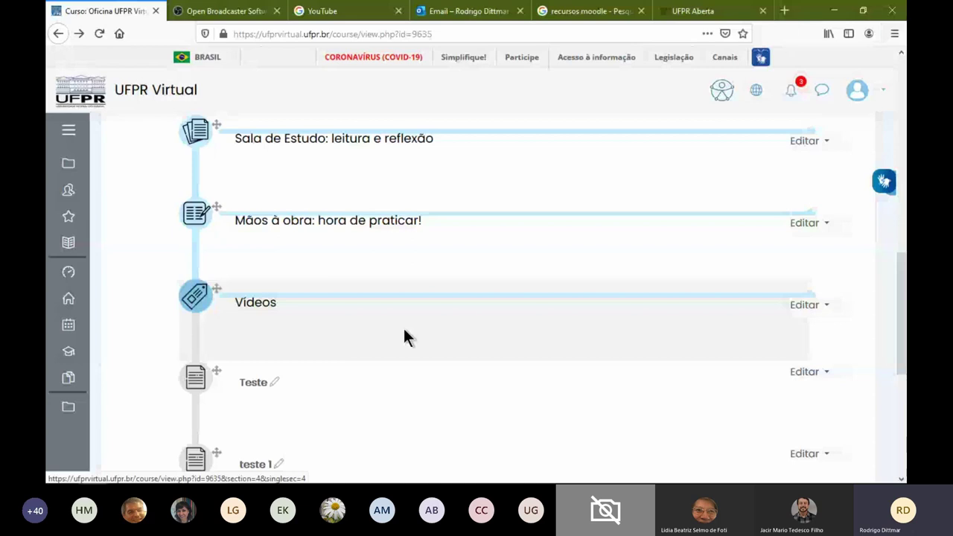
scroll(404, 333, down, 3)
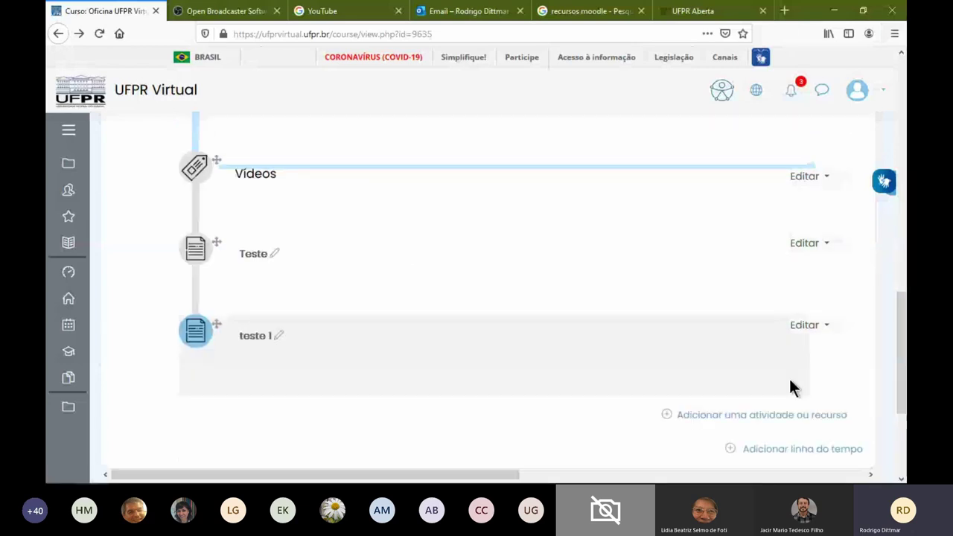
click(762, 414)
scroll(404, 252, down, 1)
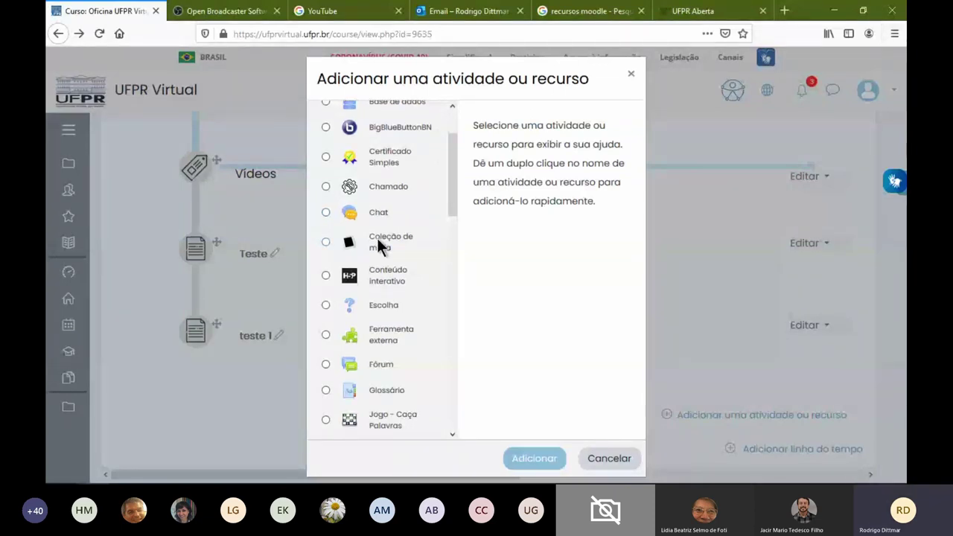
click(419, 244)
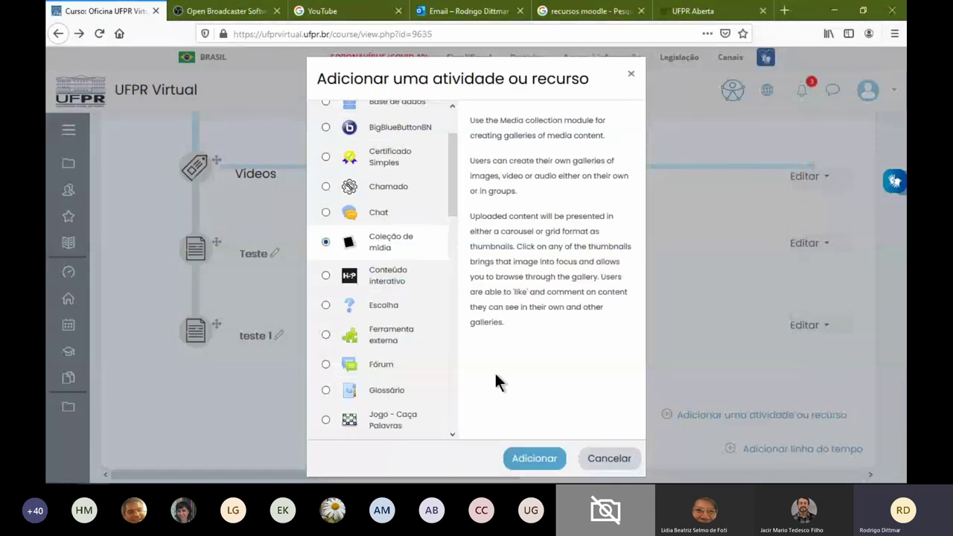
click(558, 463)
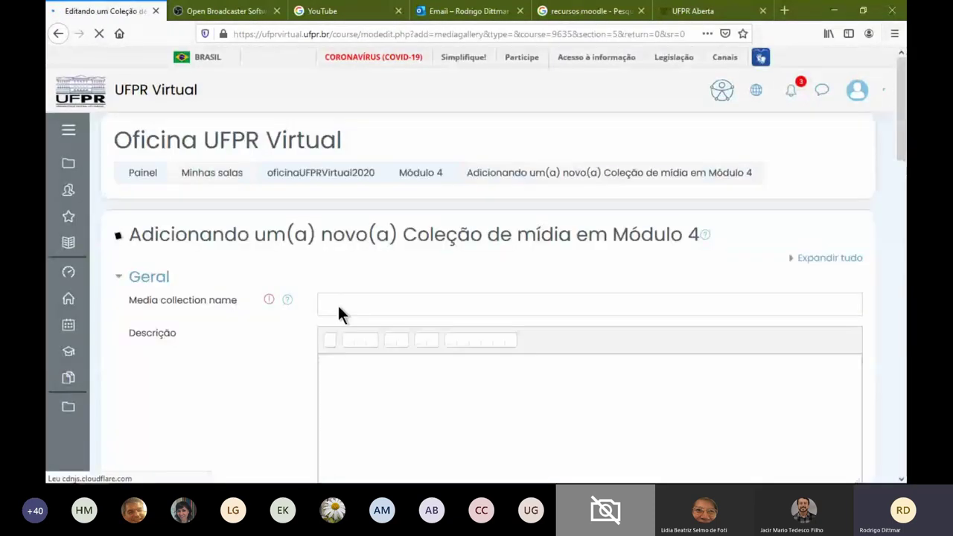
Enter 'Podcast - Aulas Virtuais Gravadas' as the collection name and choose Coleção simples as its type
click(337, 304)
text(Podcast - )
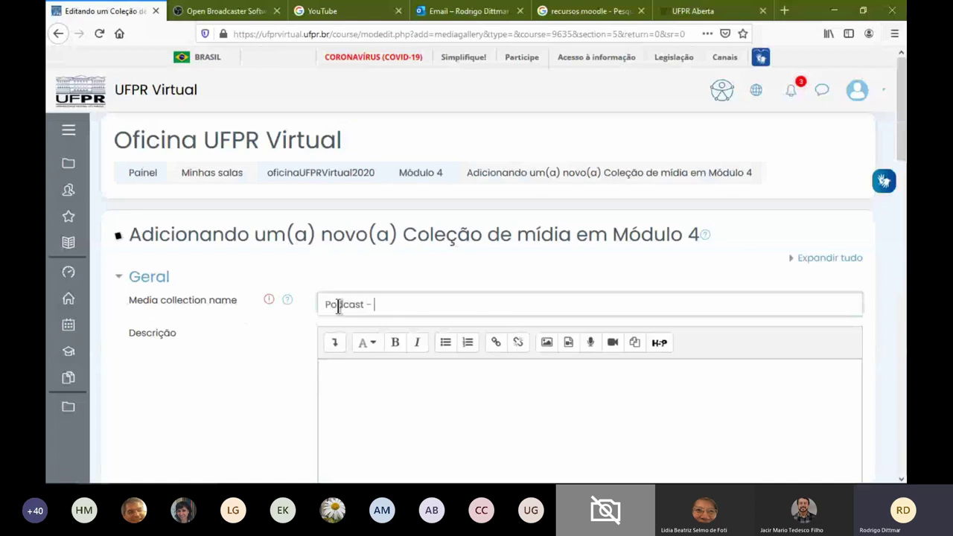
text(Aulas Virtu)
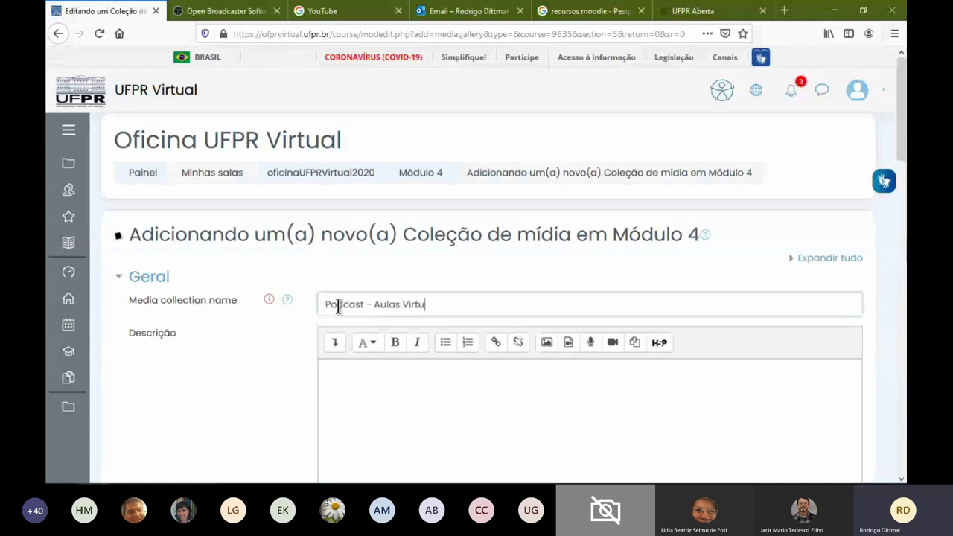
text(ais Gravadas)
click(393, 400)
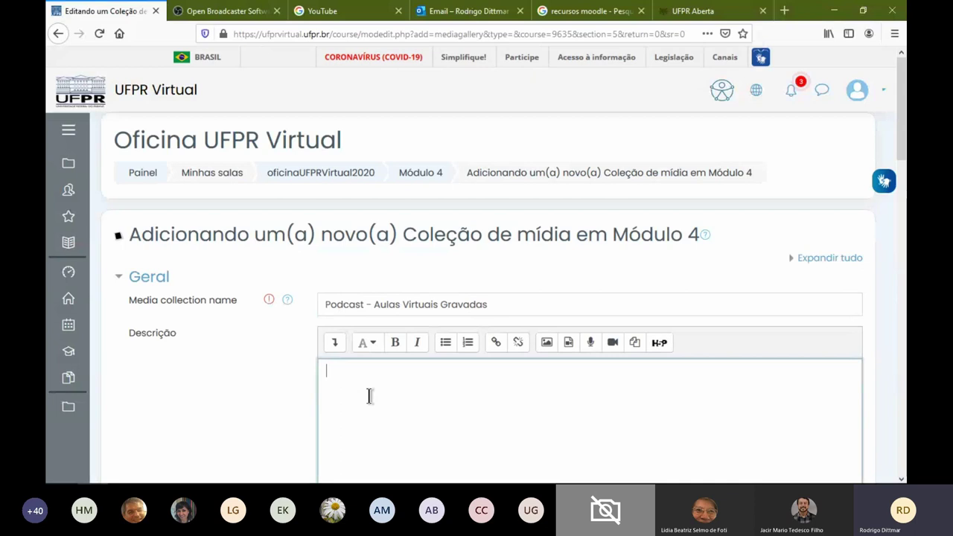
scroll(367, 395, down, 5)
scroll(232, 368, down, 1)
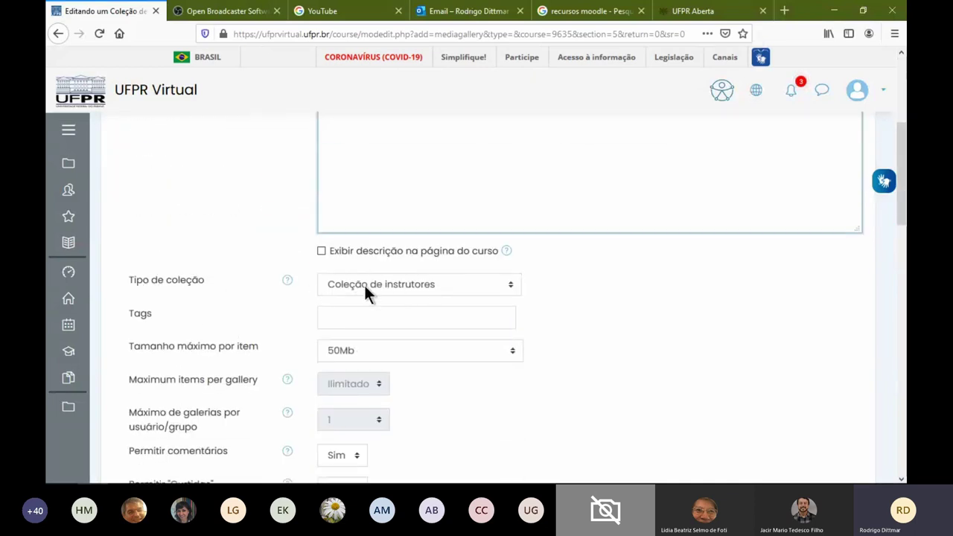
click(405, 288)
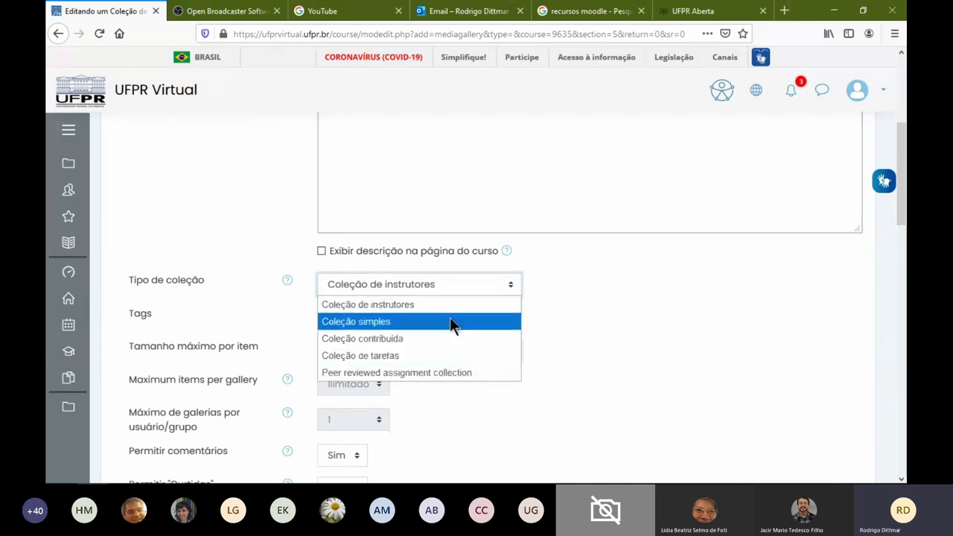
click(450, 319)
mouse_move(80, 370)
scroll(448, 371, down, 3)
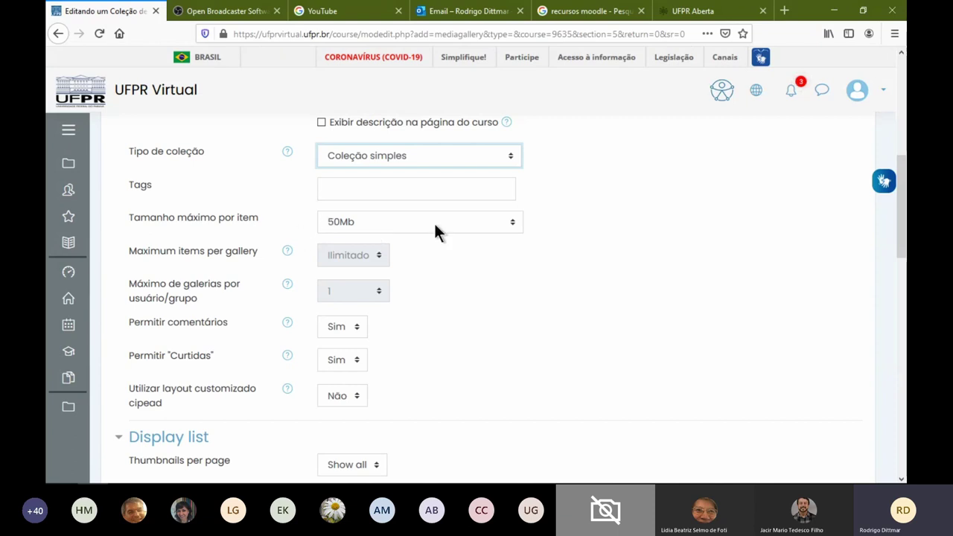
scroll(455, 253, down, 5)
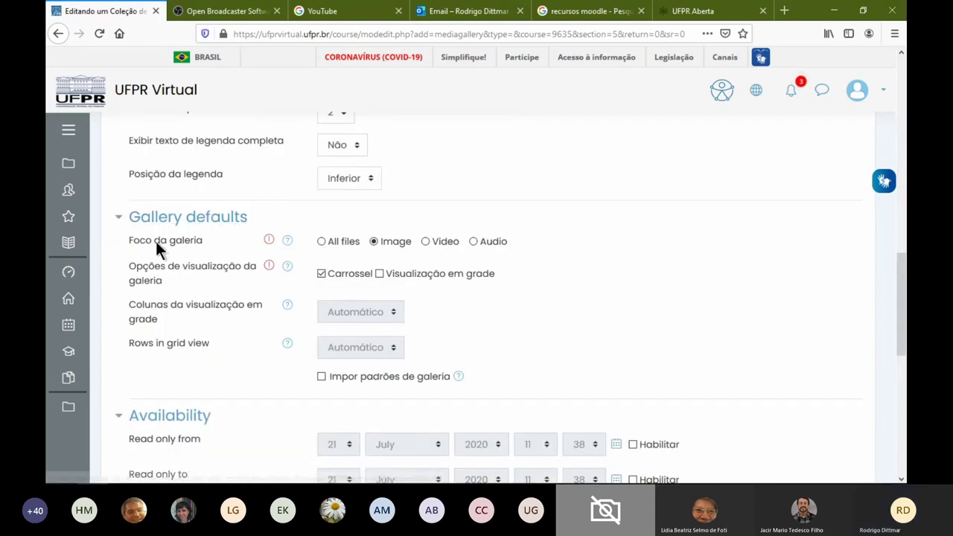
Set the media collection's gallery focus to Video
scroll(367, 251, up, 3)
scroll(482, 255, up, 2)
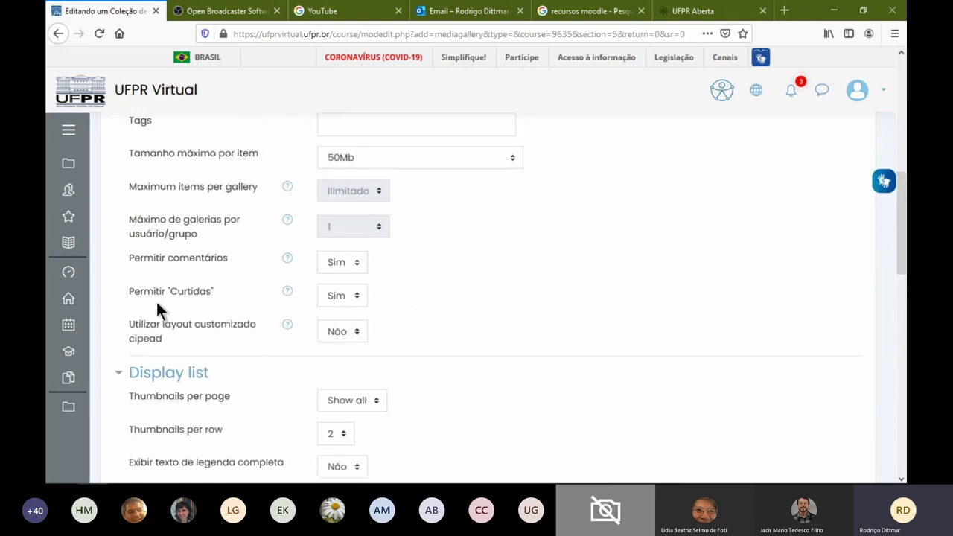
drag(161, 325, 182, 341)
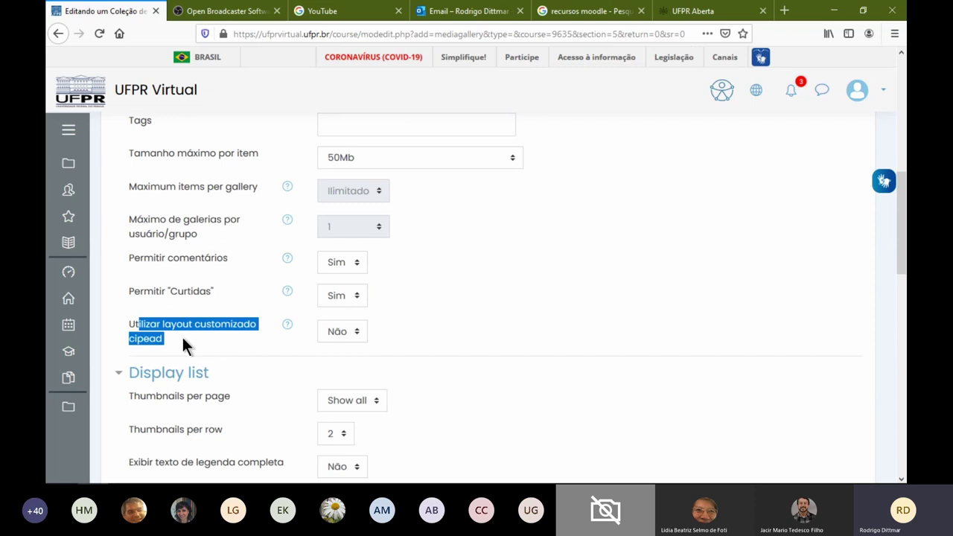
click(183, 339)
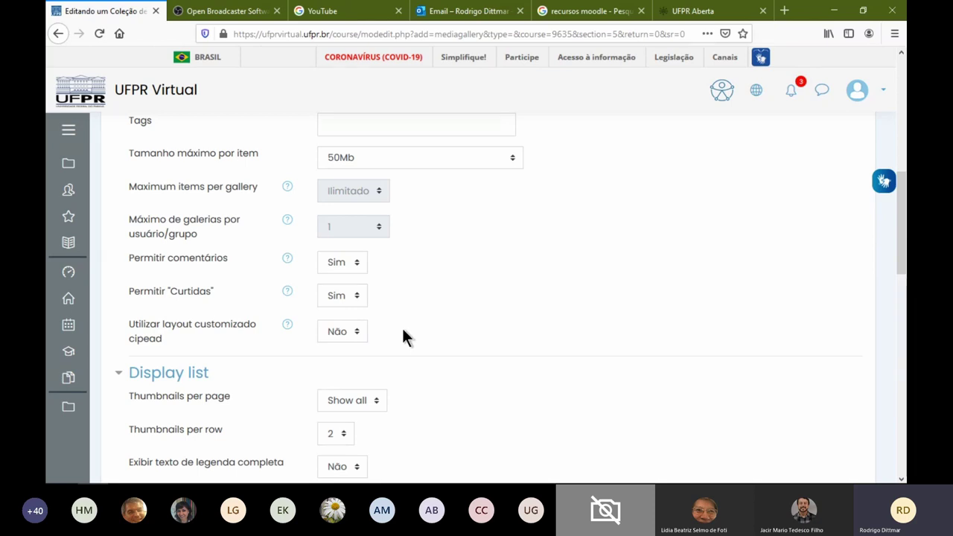
scroll(403, 330, down, 3)
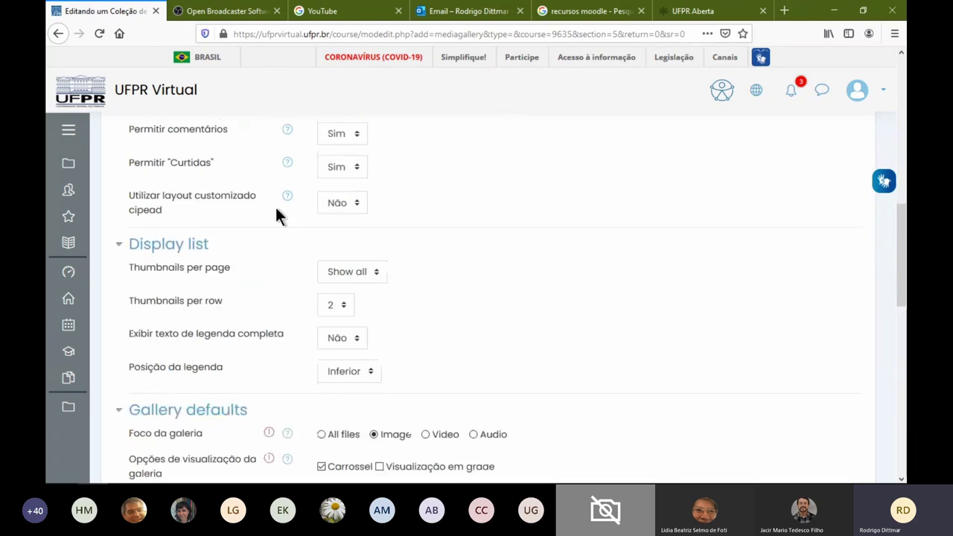
scroll(505, 225, down, 3)
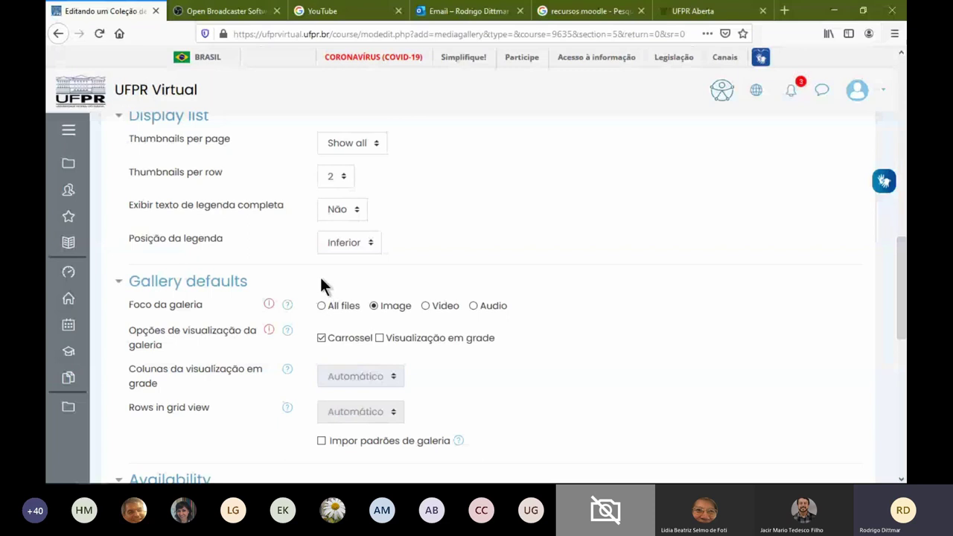
click(425, 306)
Save the media collection with Salvar e mostrar
scroll(565, 333, down, 1)
scroll(553, 335, down, 2)
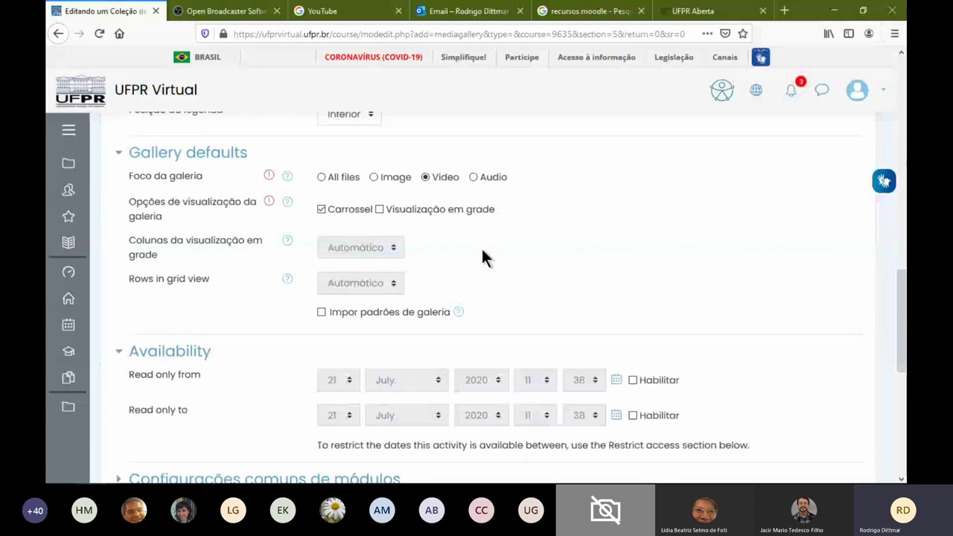
scroll(394, 297, down, 3)
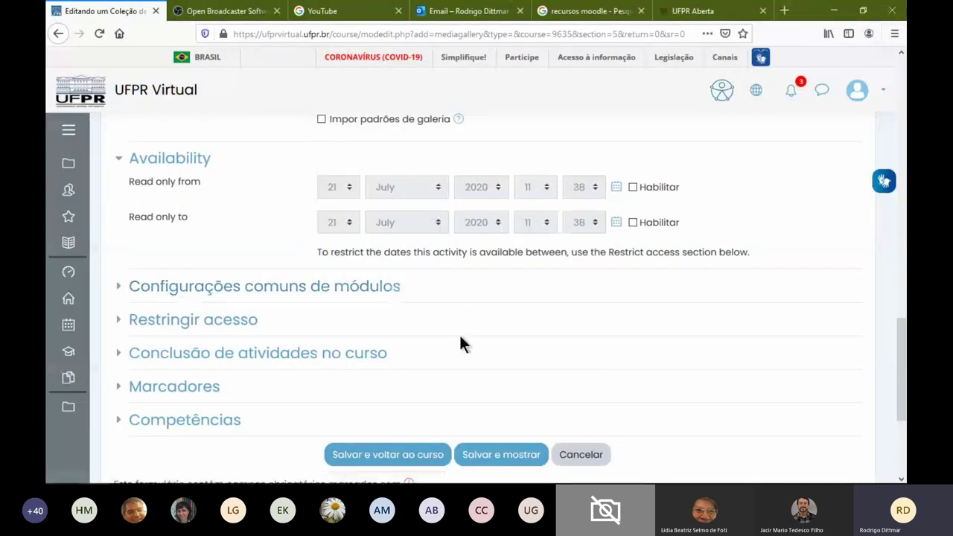
click(510, 460)
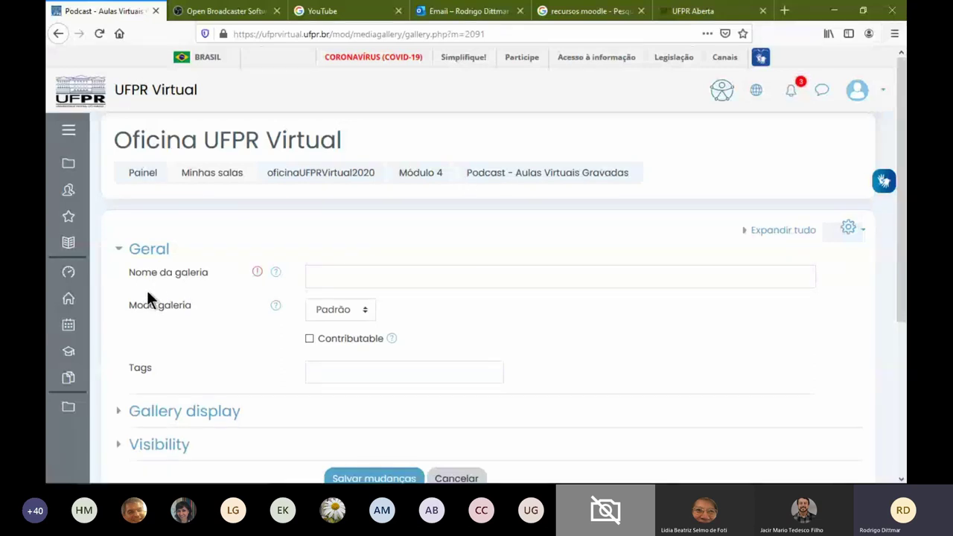
Create and save a gallery named 'Aulas - Youtube' with Youtube gallery mode
click(363, 272)
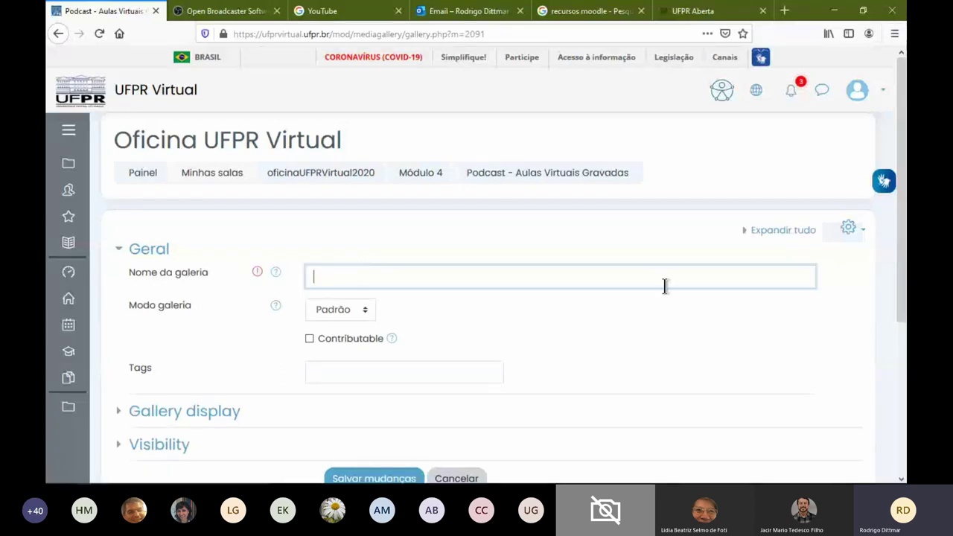
text(s - Youtube)
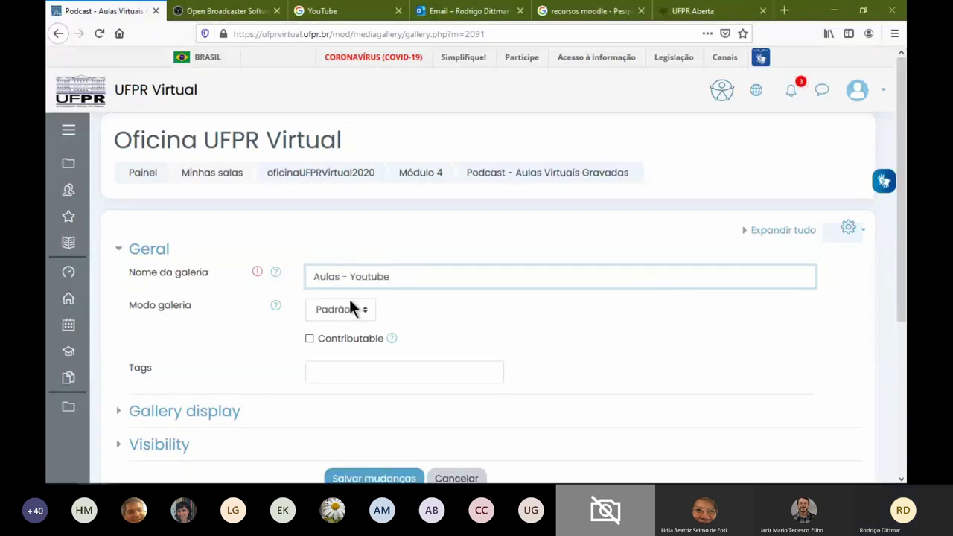
click(332, 310)
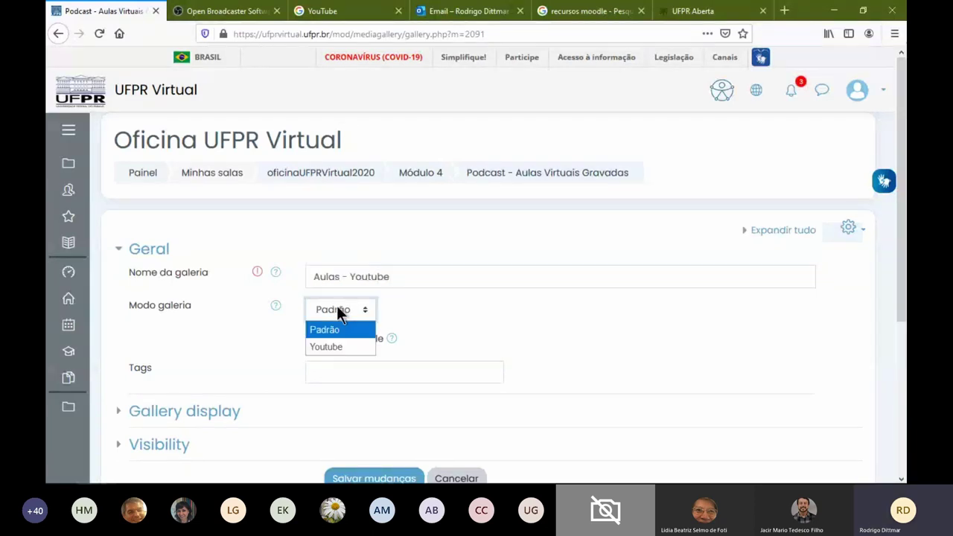
click(347, 349)
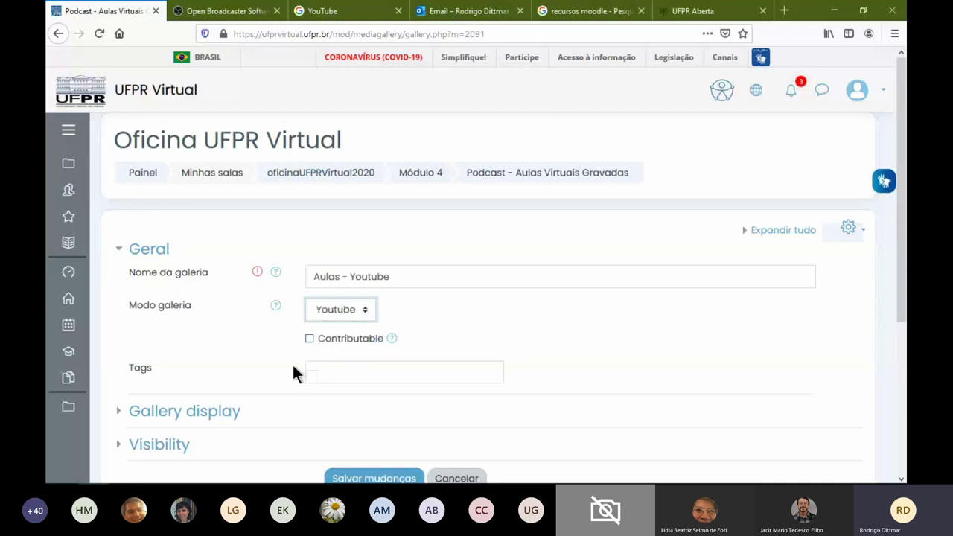
scroll(266, 327, down, 2)
click(381, 414)
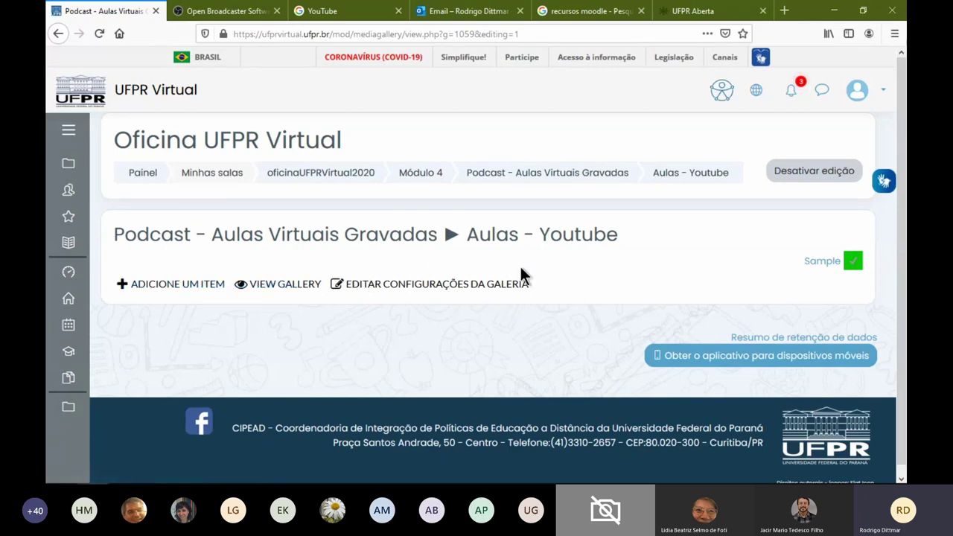
click(172, 290)
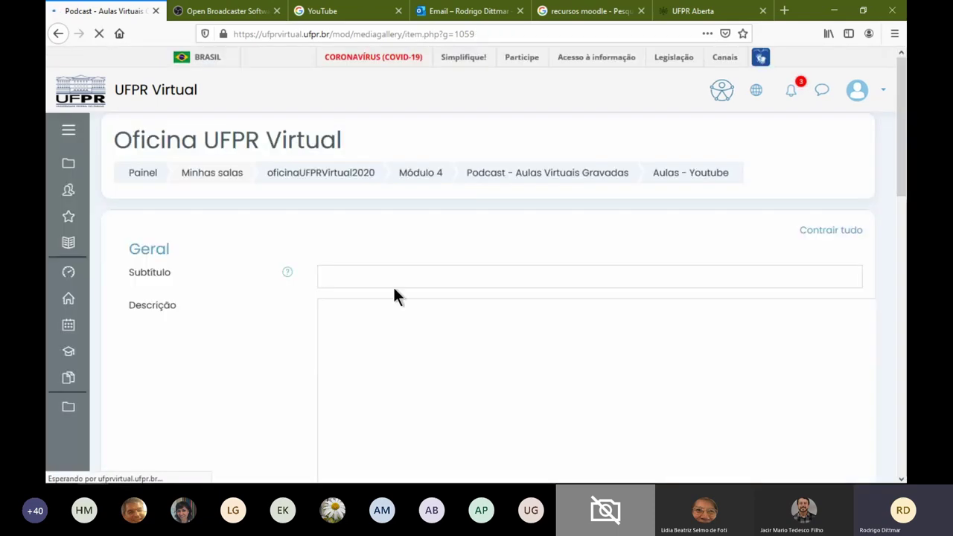
Fill the item with subtitle 'testesss', description 'jjdjjdjd' and a pasted YouTube URL
click(387, 276)
text(testesss)
scroll(259, 307, down, 3)
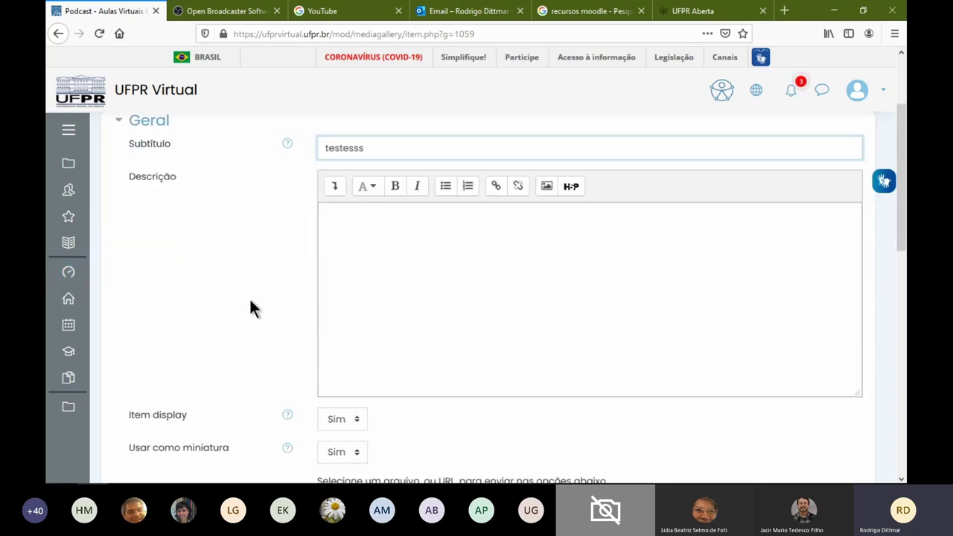
click(419, 288)
text(jjdjjdjd)
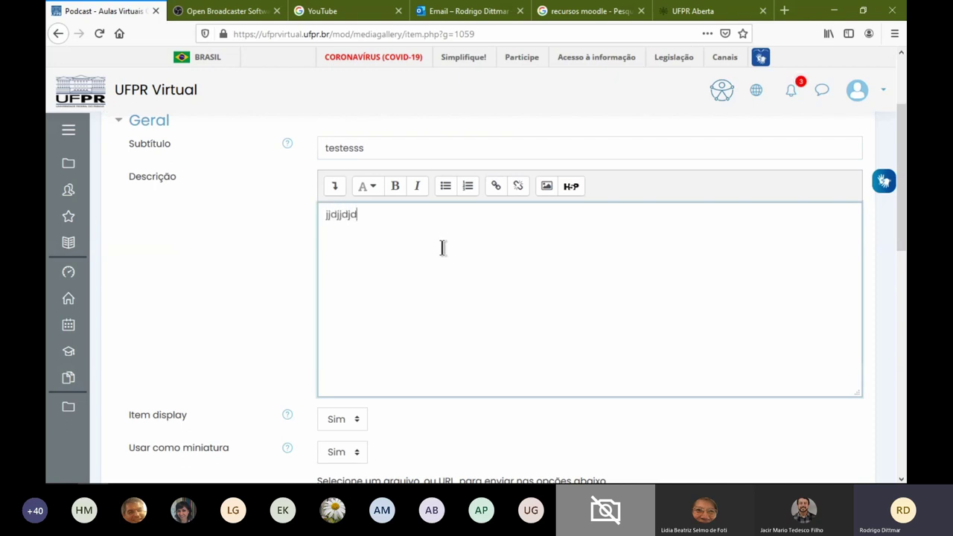
scroll(442, 248, down, 4)
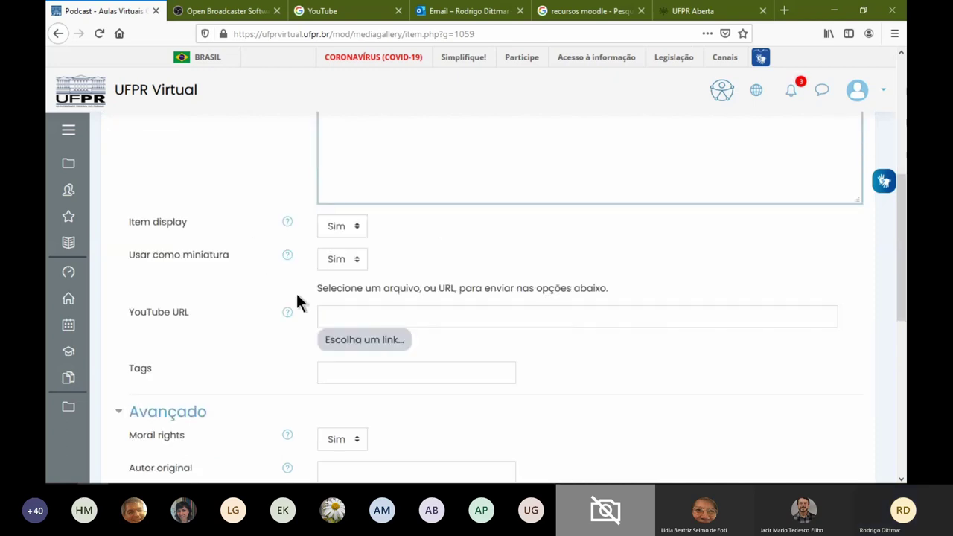
click(175, 311)
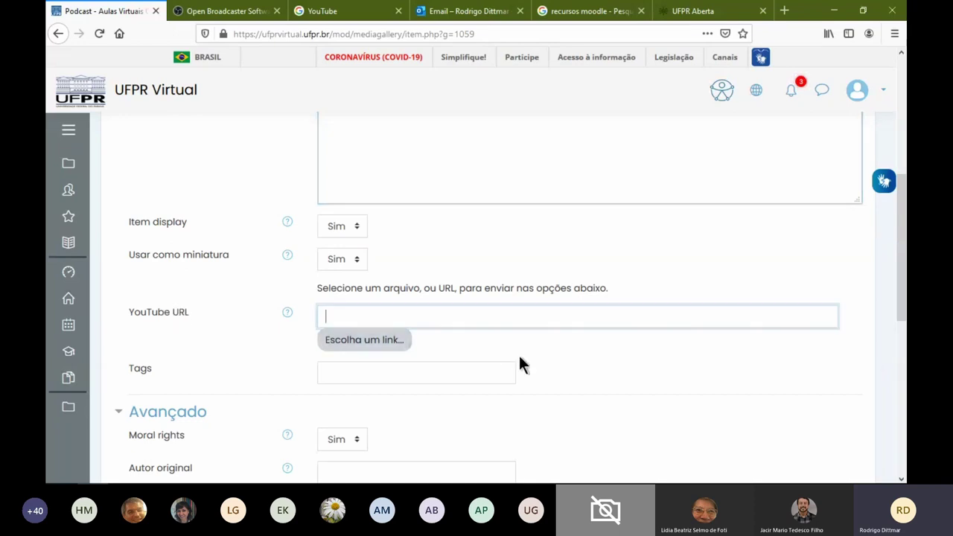
text(https://www.youtube.com/watch?v=6unq4VwzGig)
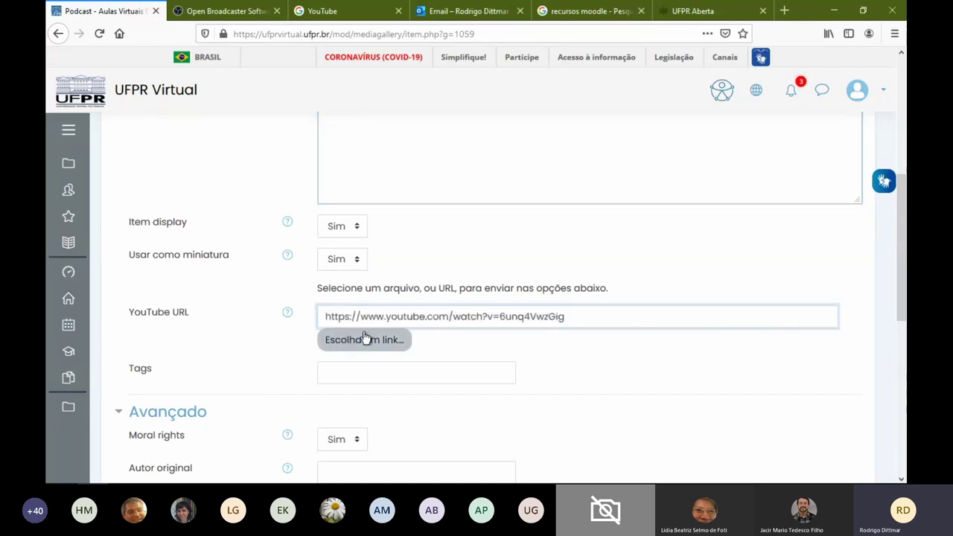
In a new tab, open YouTube and play the Eu, a Patroa e as Crianças episode
click(784, 10)
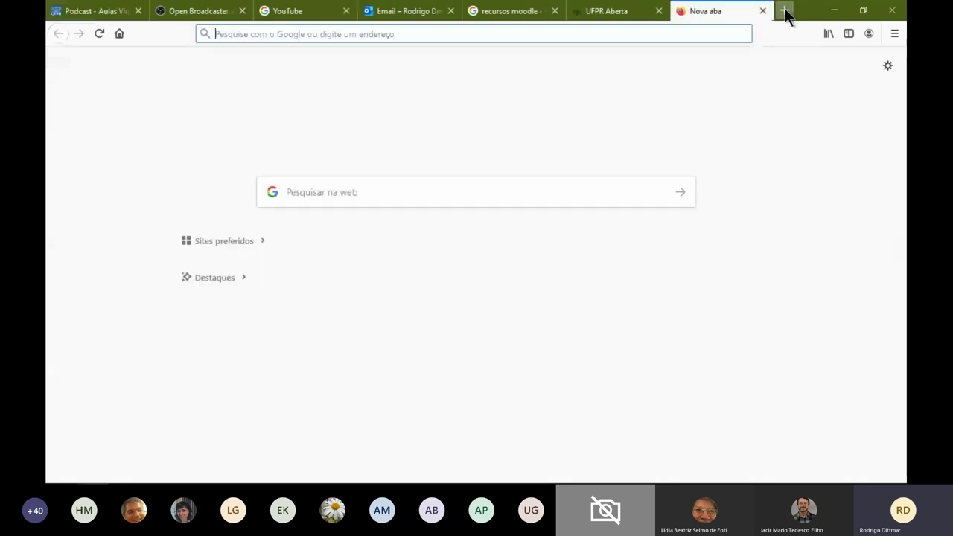
text(youtube.com/)
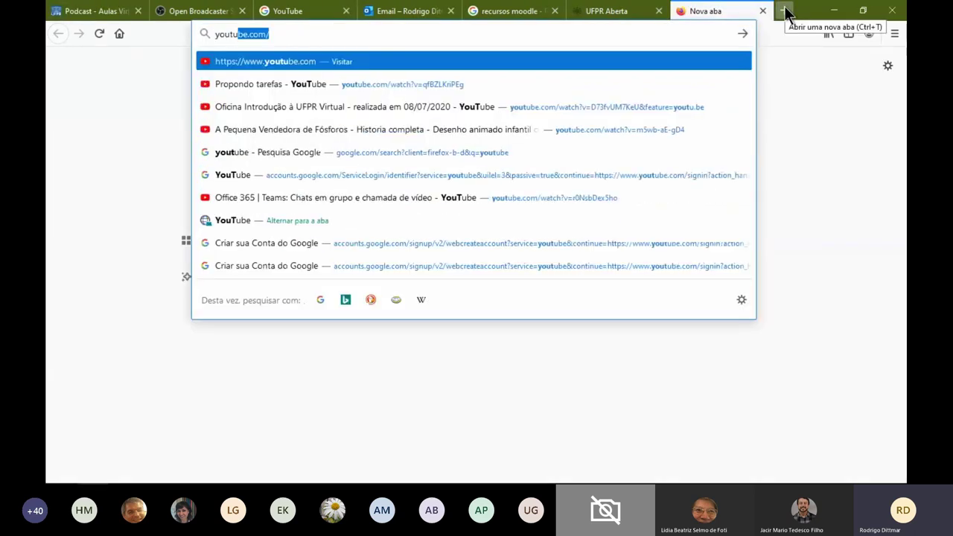
key(Return)
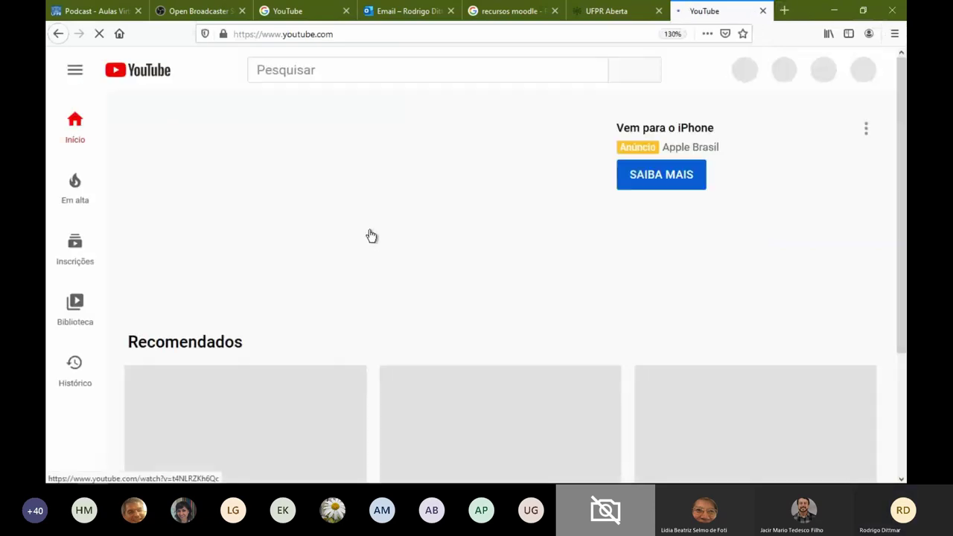
scroll(395, 268, down, 5)
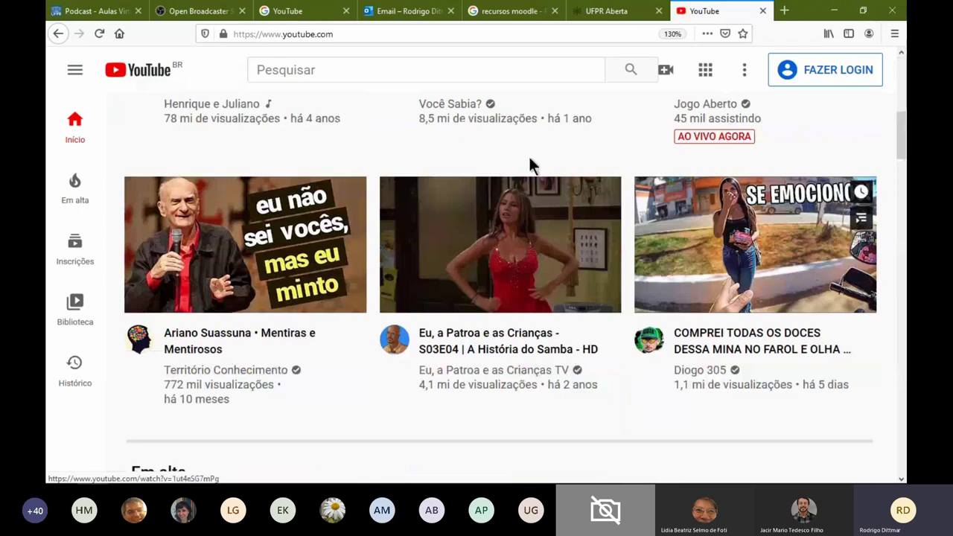
click(508, 308)
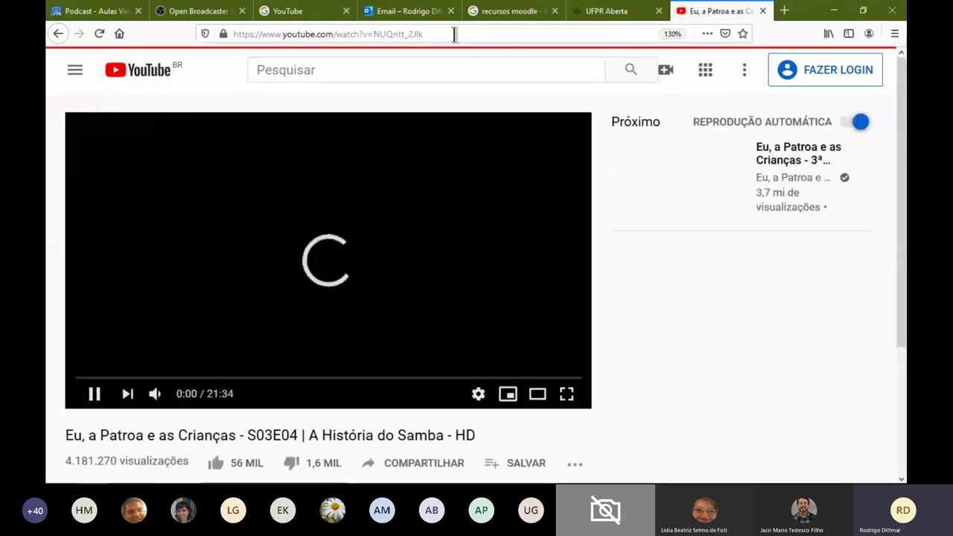
Pause the episode, copy its URL and return to the Moodle tab
click(454, 34)
click(421, 148)
click(421, 147)
click(414, 34)
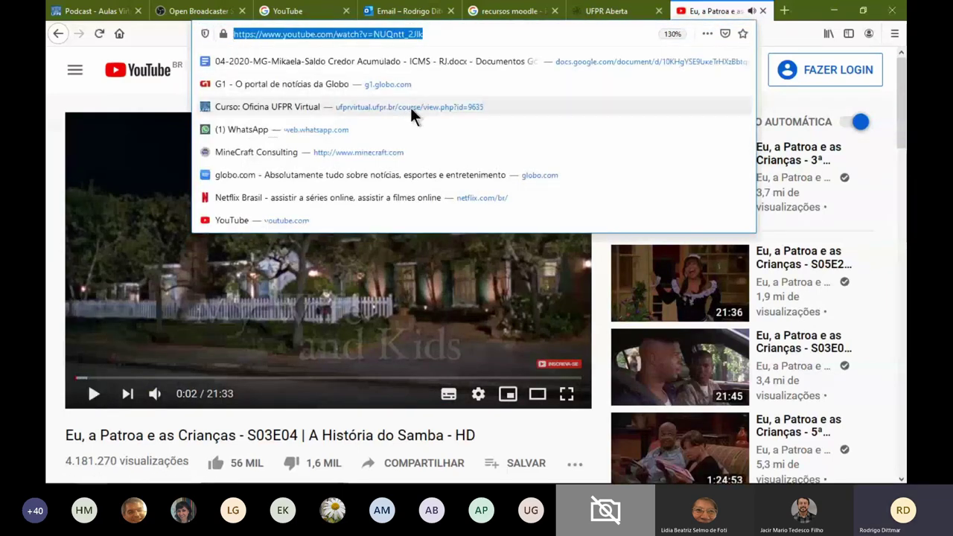
click(100, 12)
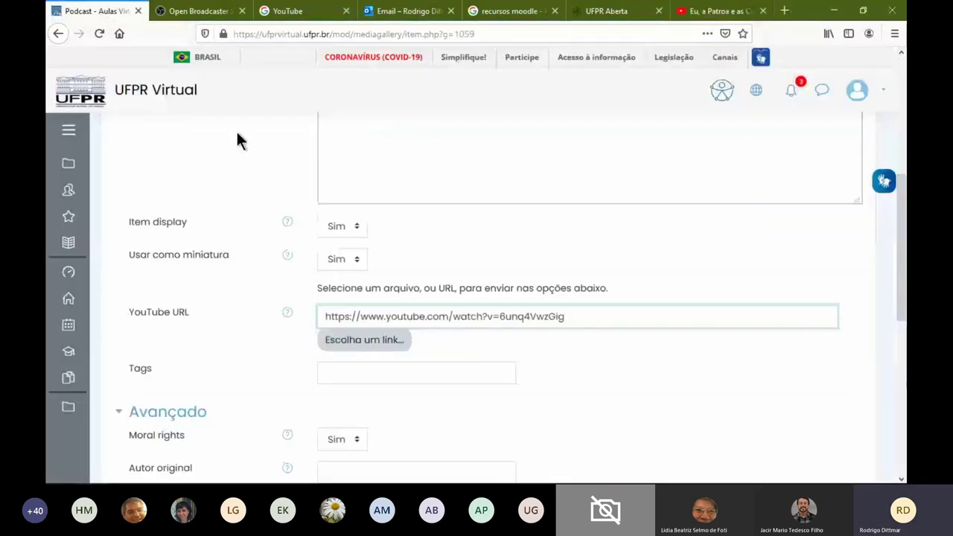
Replace the item's YouTube URL with the Patroa episode link and save the 'testesss' gallery item
triple_click(525, 320)
key(ctrl+v)
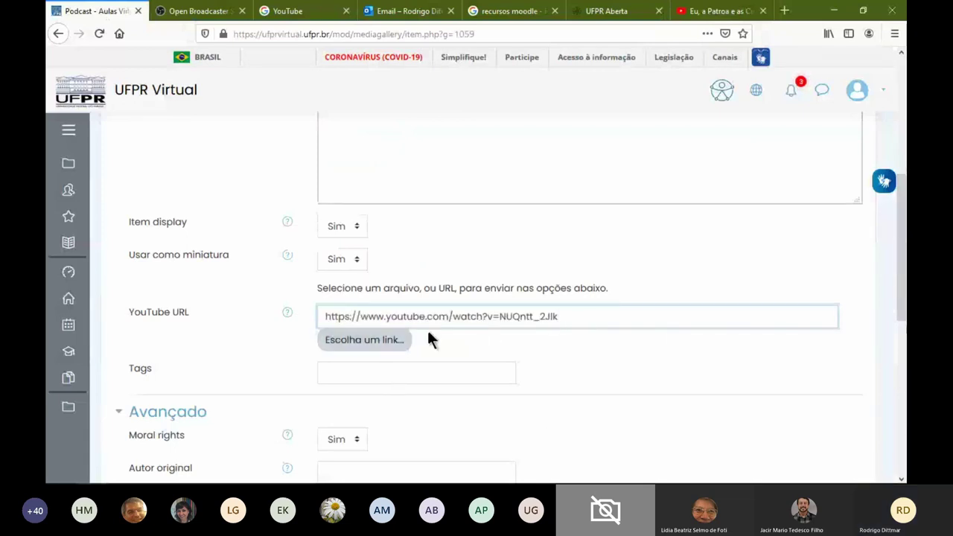
scroll(302, 372, down, 5)
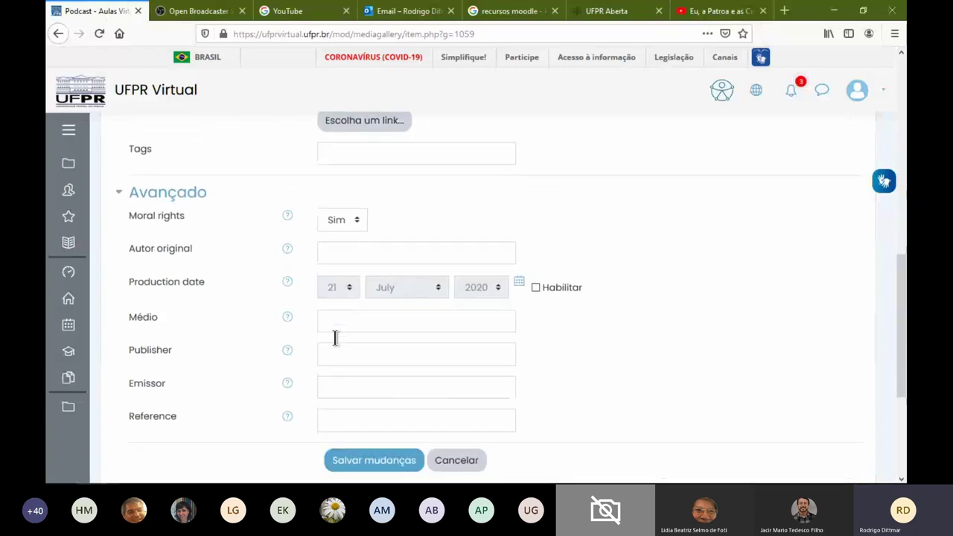
scroll(334, 338, down, 4)
click(396, 302)
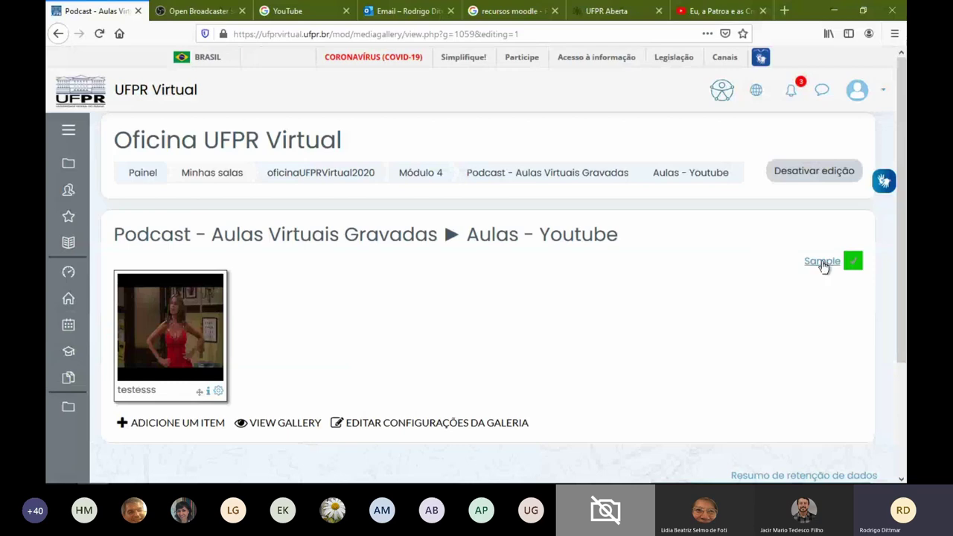
Preview the testesss video with editing off, then re-enable editing and start a new gallery item
click(828, 175)
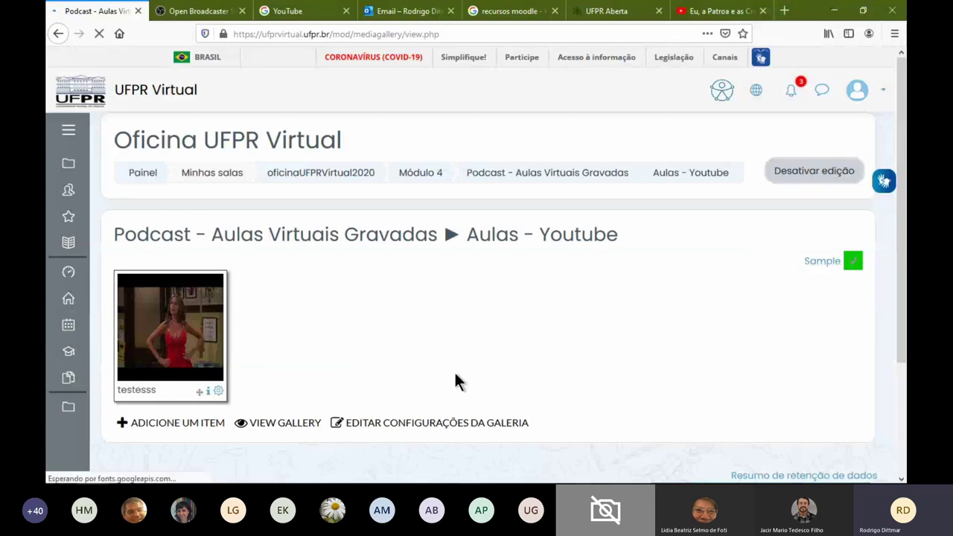
click(250, 341)
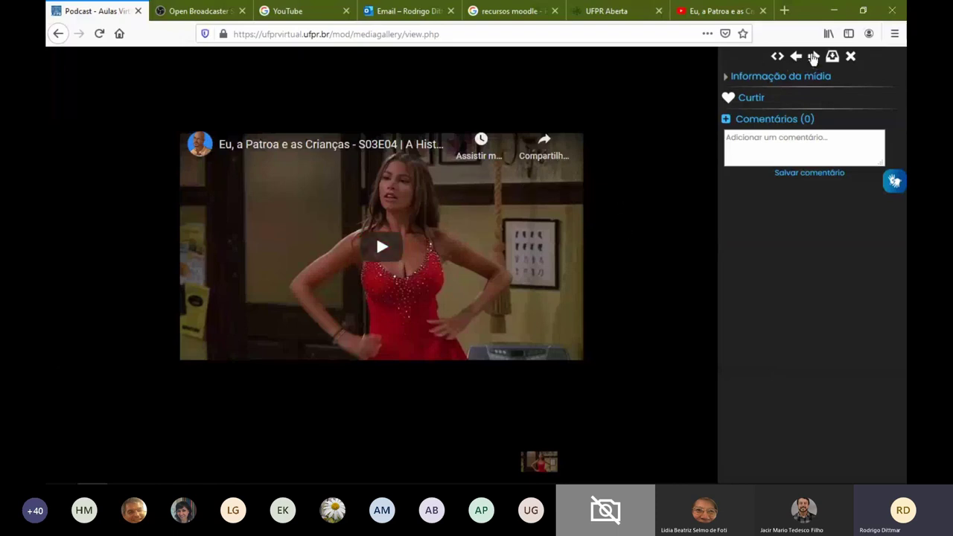
click(850, 57)
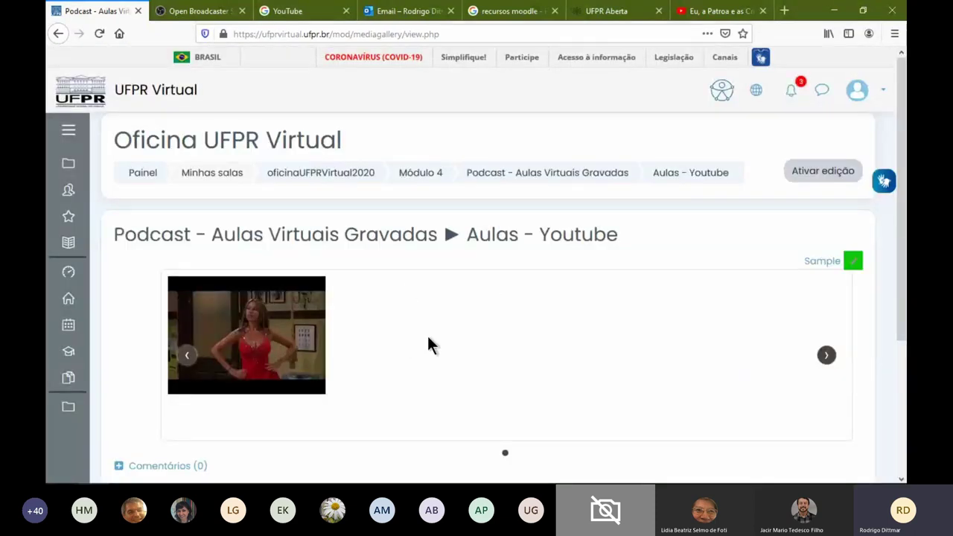
click(805, 172)
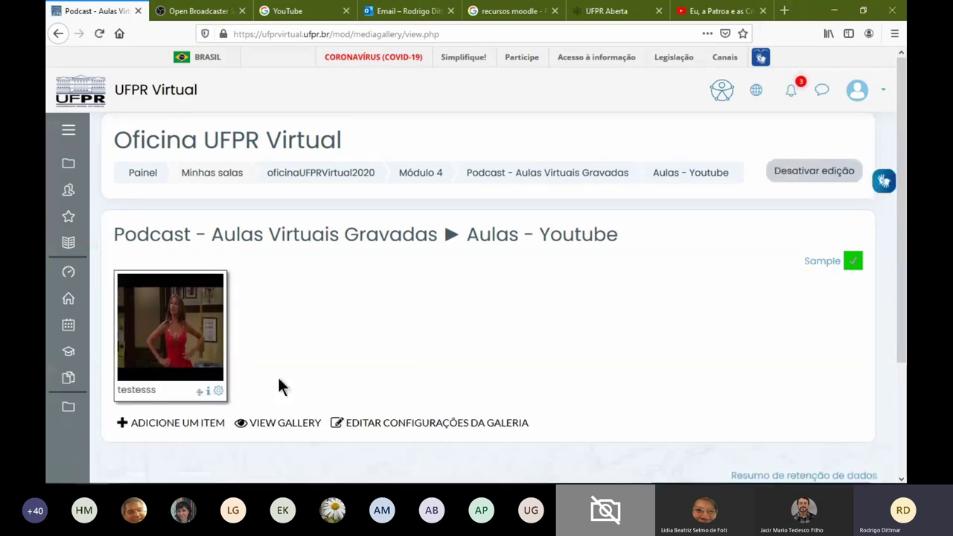
click(190, 422)
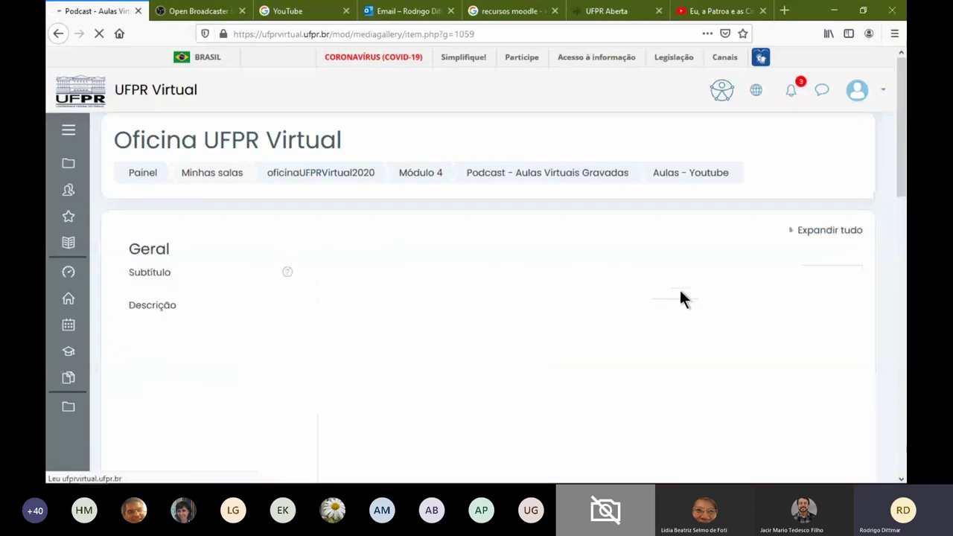
Save a second gallery item with subtitle 'eeee' and description 'e', then switch to the obsproject.com tab
click(371, 273)
text(eeee)
key(Tab)
text(e)
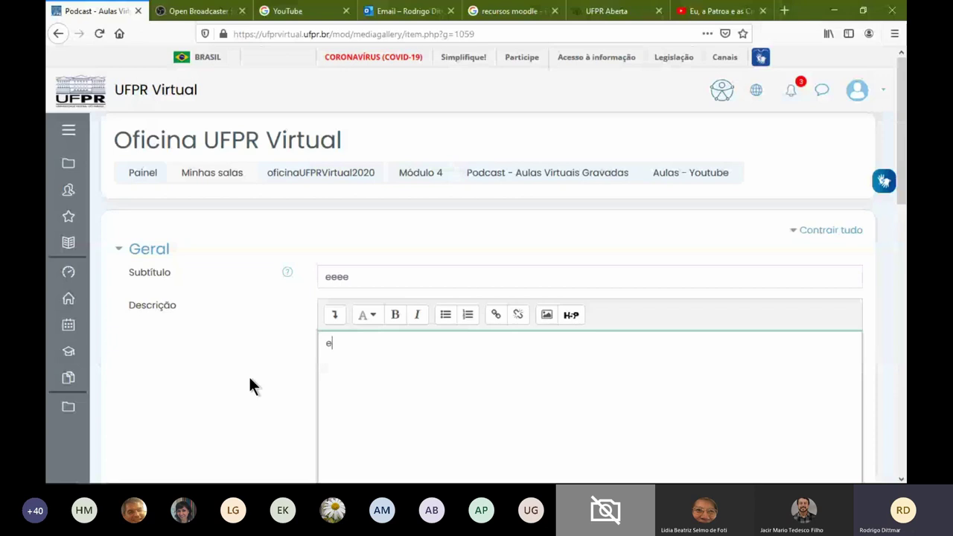
scroll(249, 374, down, 15)
click(389, 421)
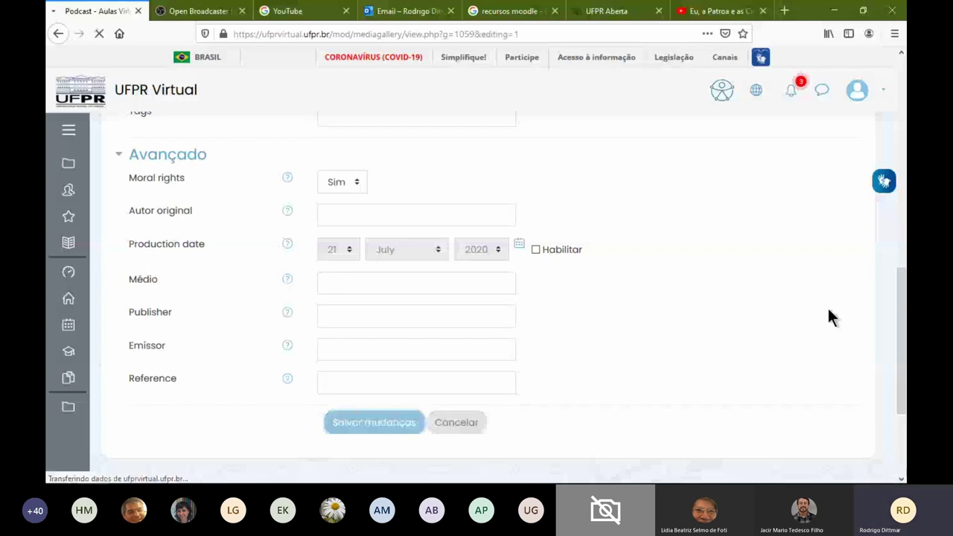
key(ctrl+Tab)
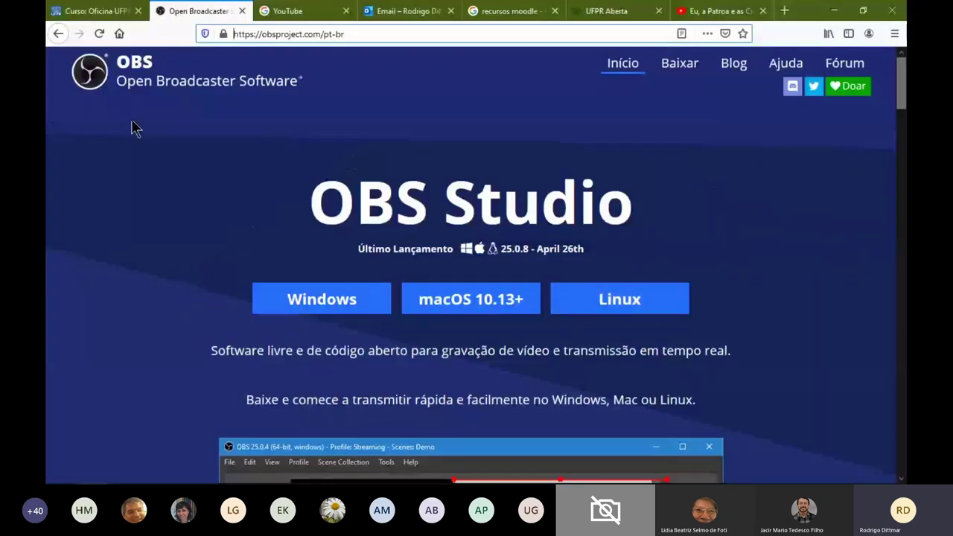
Return to the 'Curso: Oficina UFPR' tab showing the course's Vídeos section
click(104, 13)
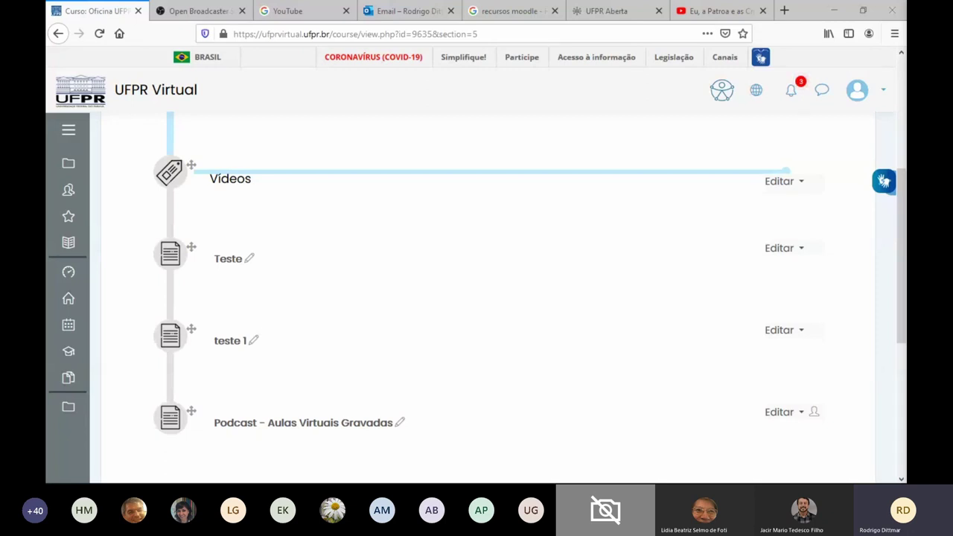
Bring OBS Studio back over the course page and move it to the top of the screen
key(alt+Tab)
drag(801, 175, 633, 22)
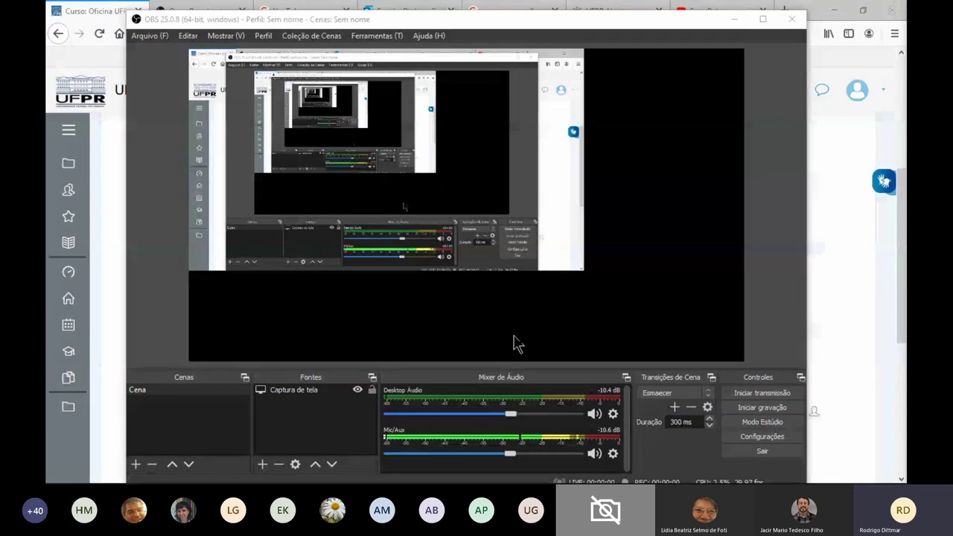
Check the Captura de tela source's properties without changes and make it visible in the preview
click(522, 246)
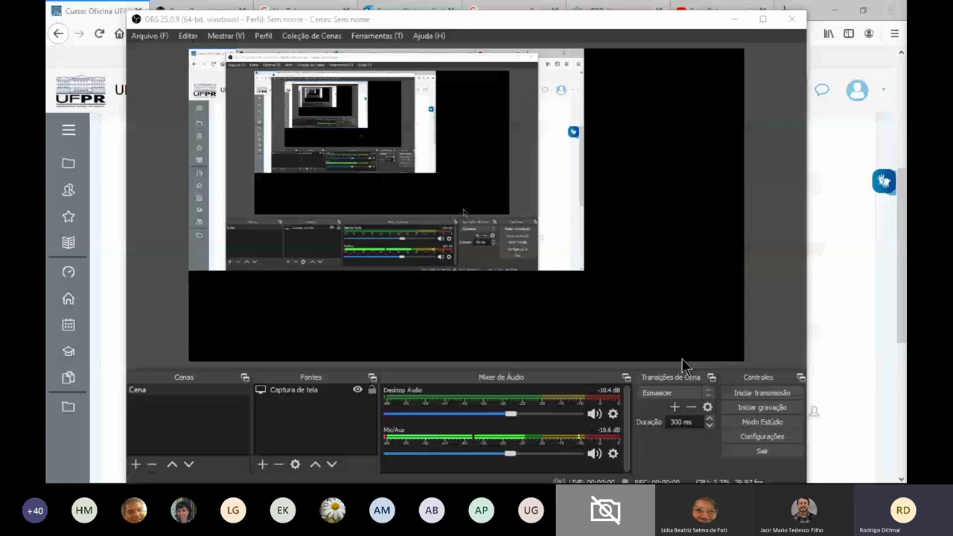
double_click(682, 360)
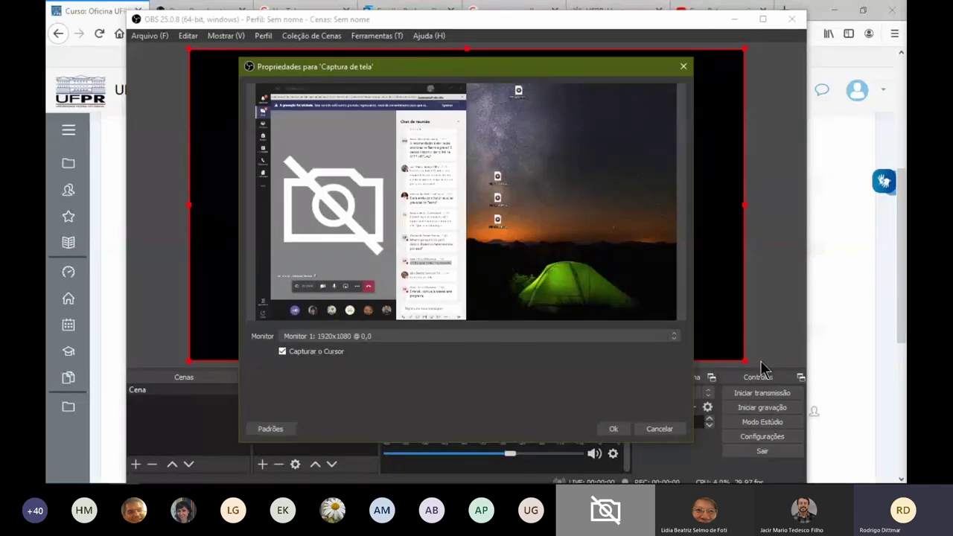
key(Escape)
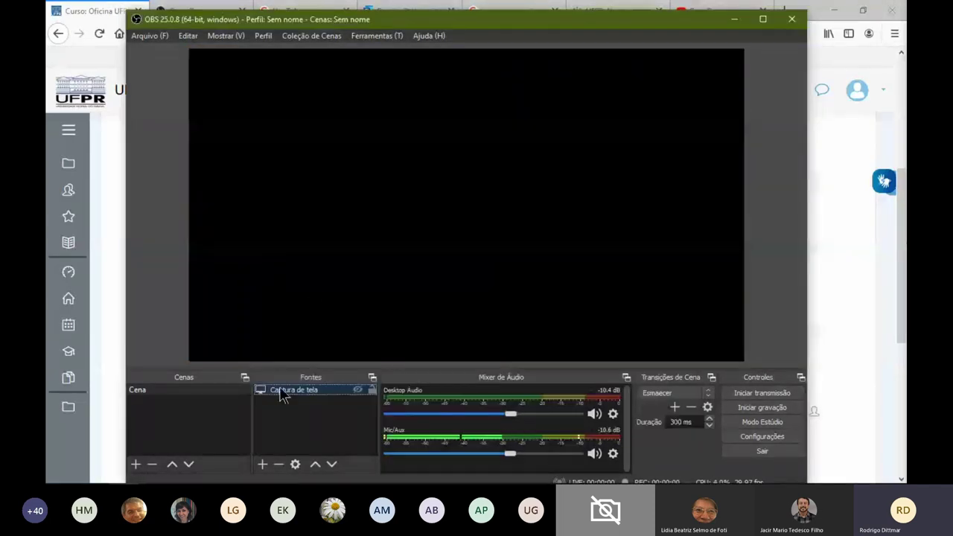
click(356, 389)
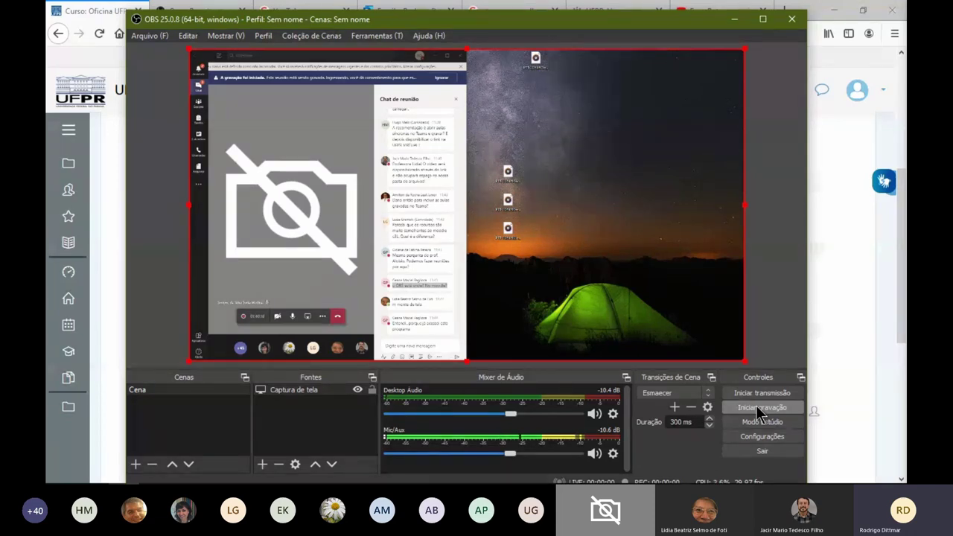
Record and stop a short OBS test clip, then open the saved recordings folder via Arquivo > Mostrar gravações
click(770, 335)
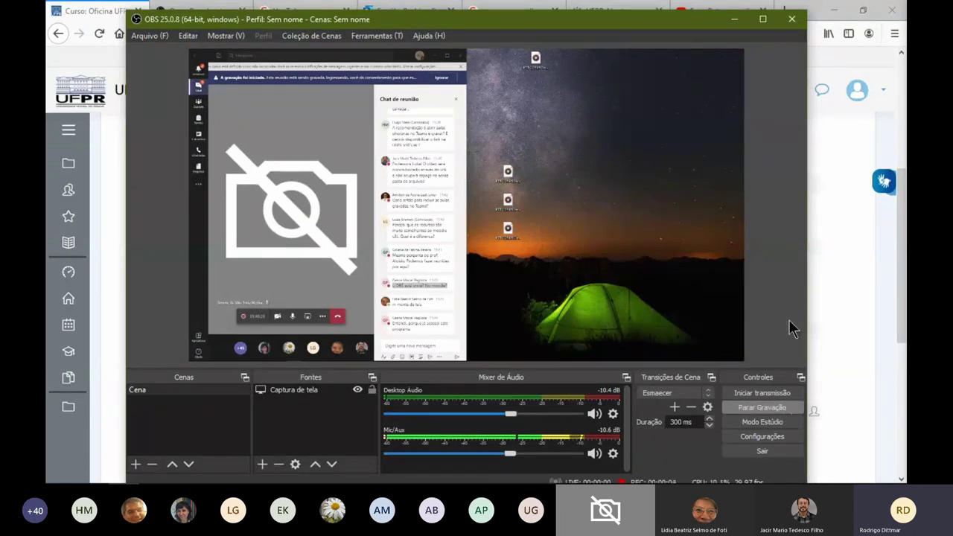
key(ctrl+F9)
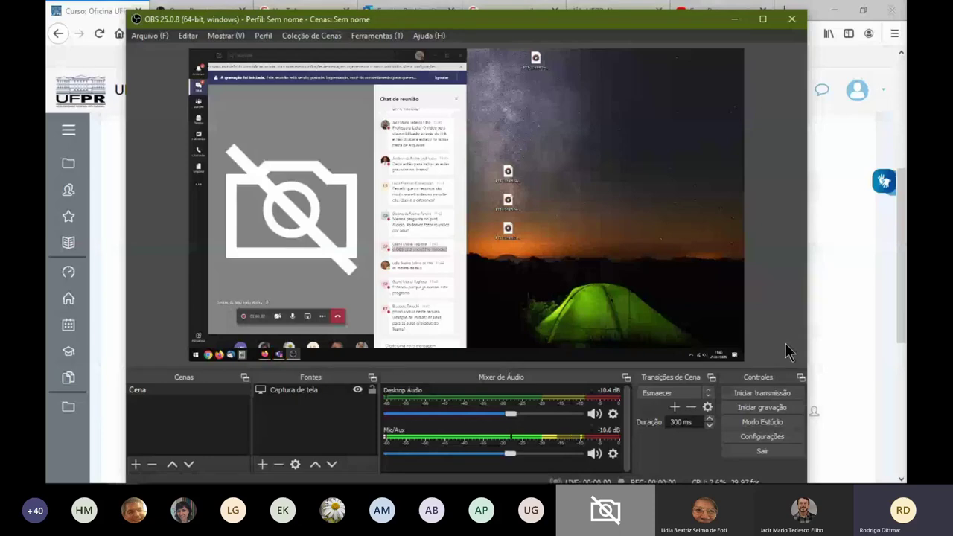
click(747, 408)
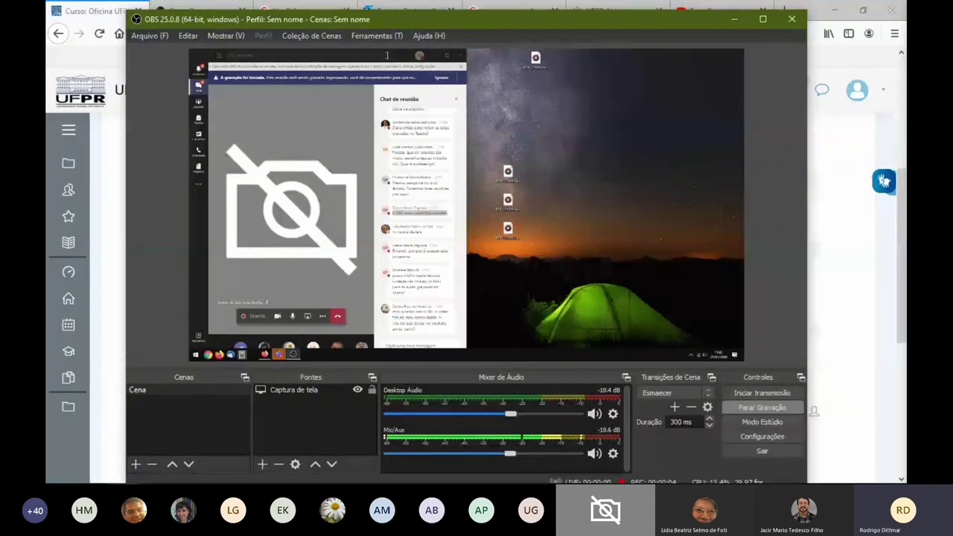
drag(387, 55, 190, 74)
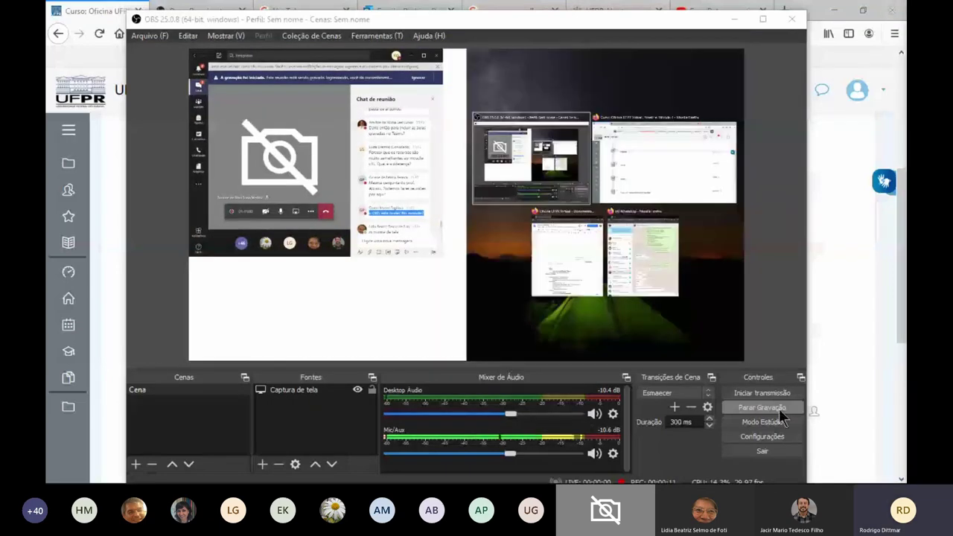
click(776, 406)
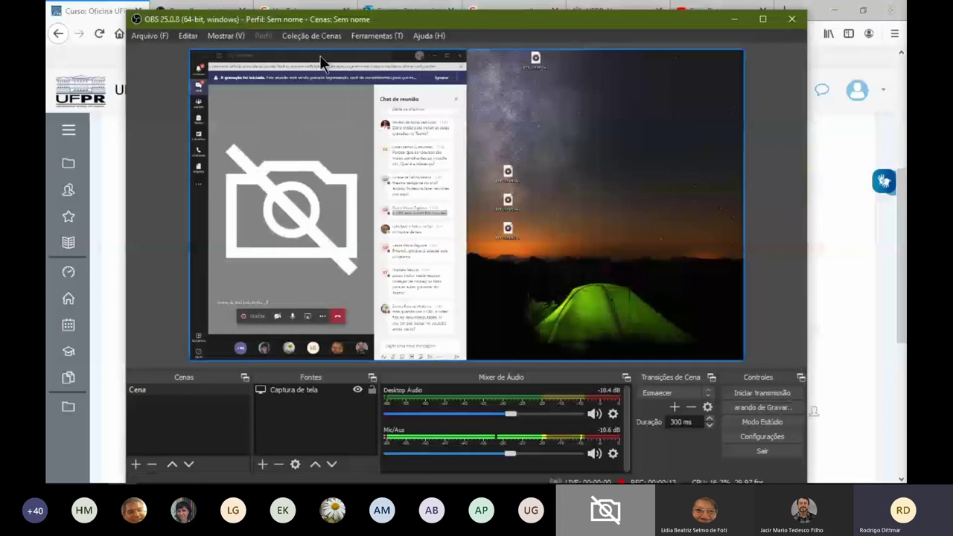
click(160, 33)
click(238, 68)
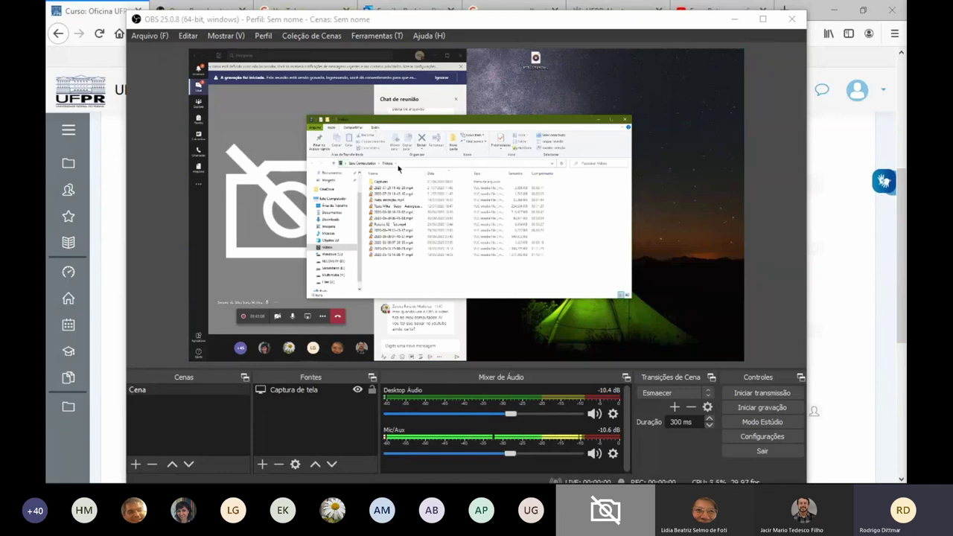
click(412, 189)
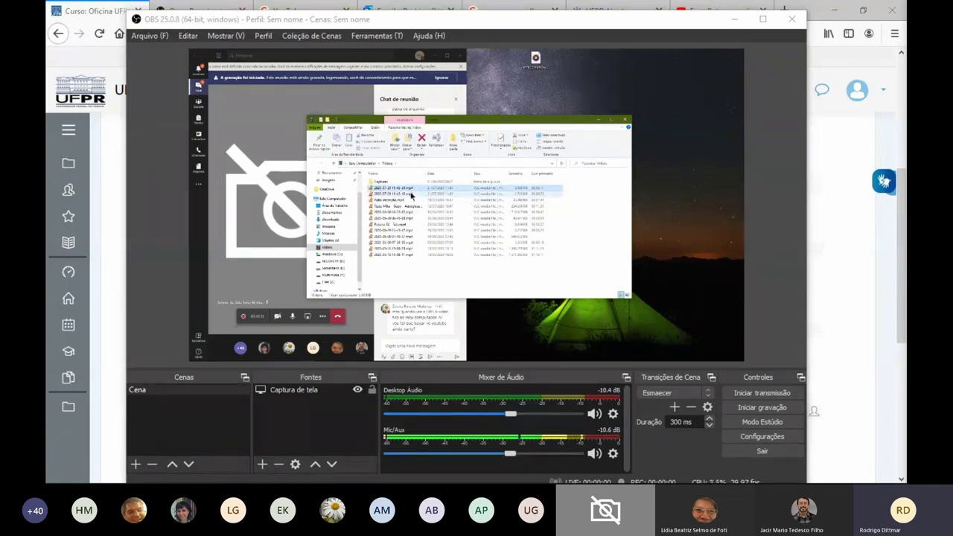
click(413, 200)
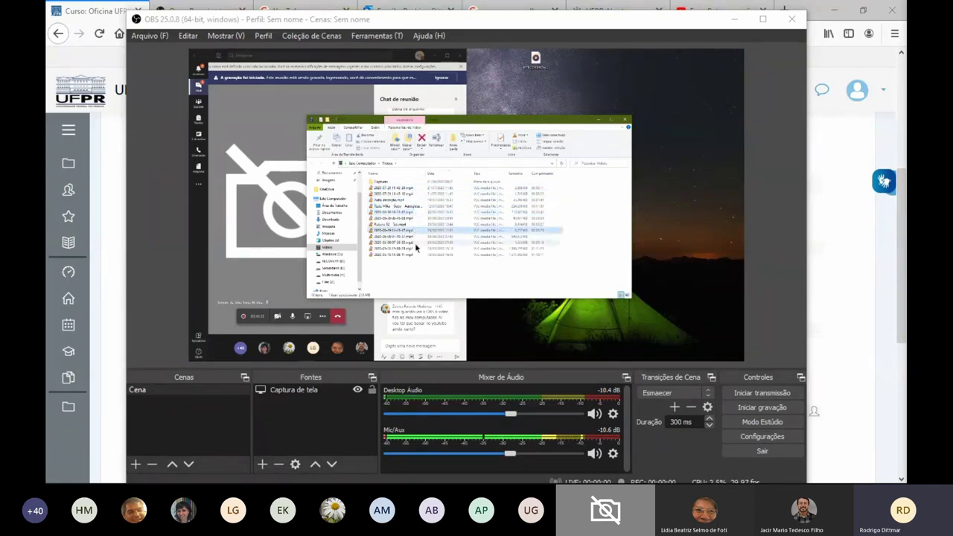
click(409, 189)
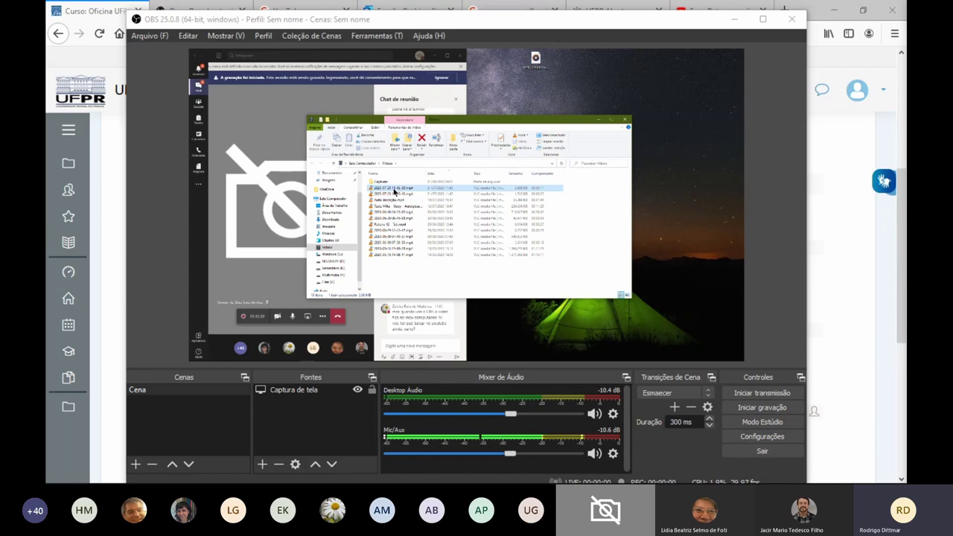
double_click(394, 190)
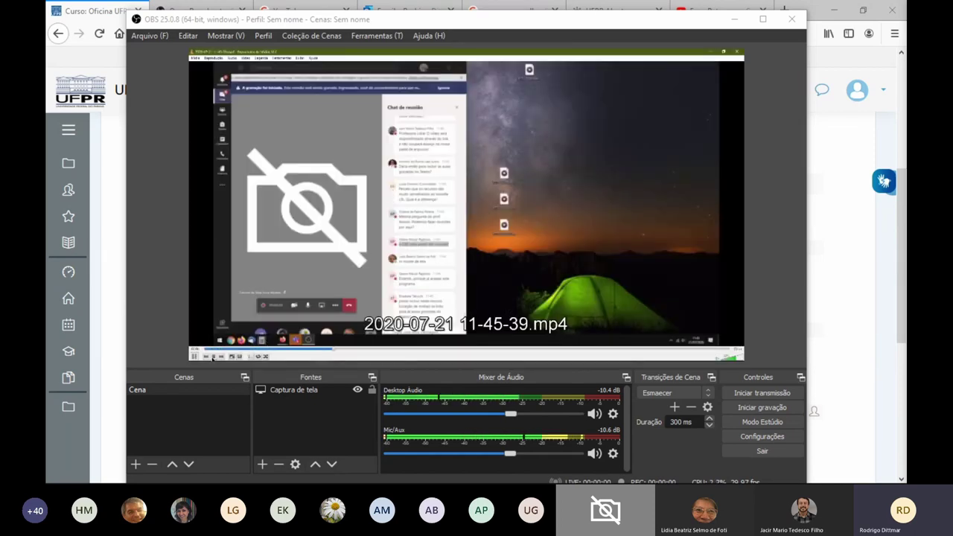
click(213, 357)
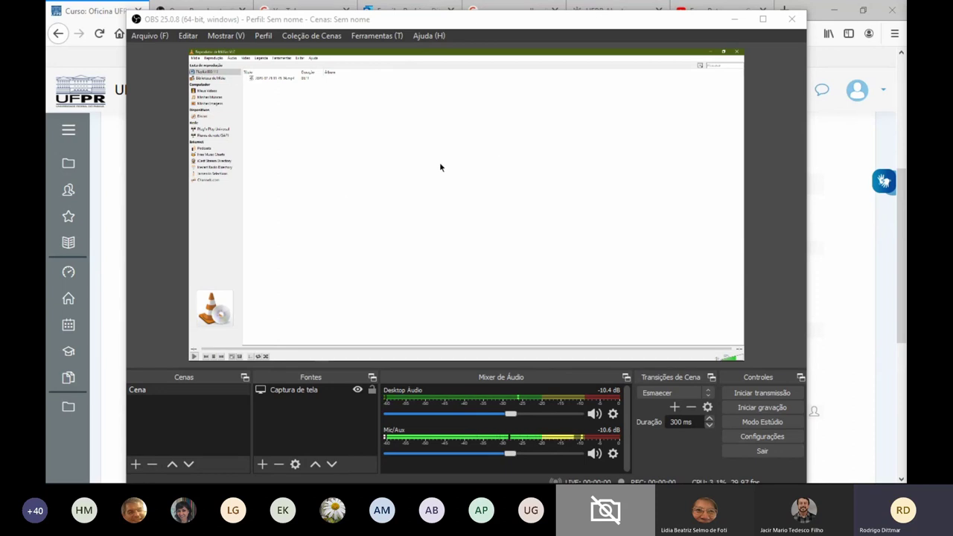
click(738, 54)
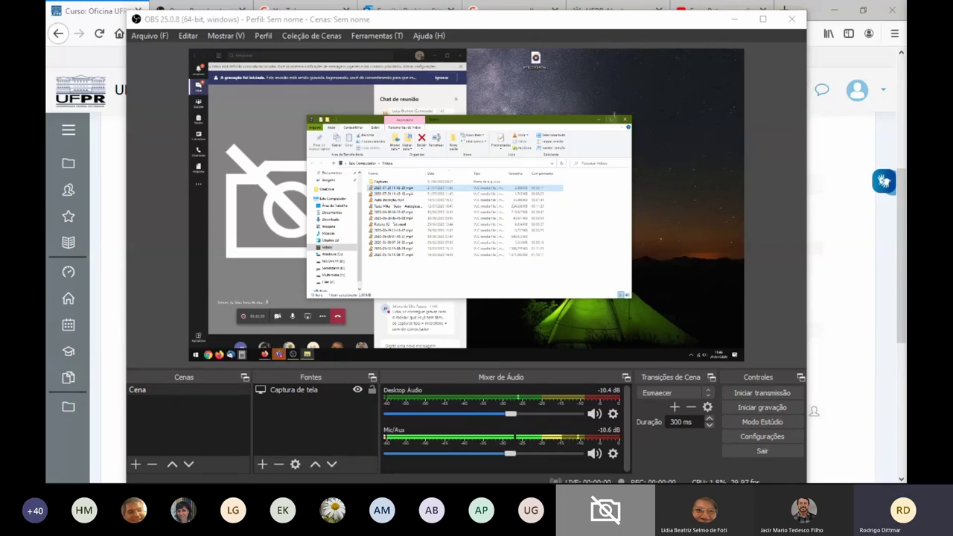
click(613, 118)
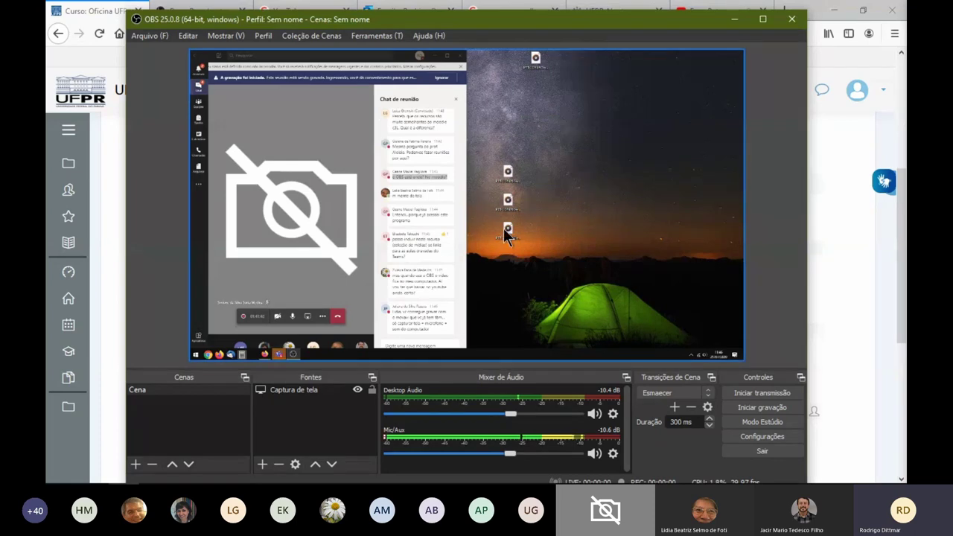
click(357, 389)
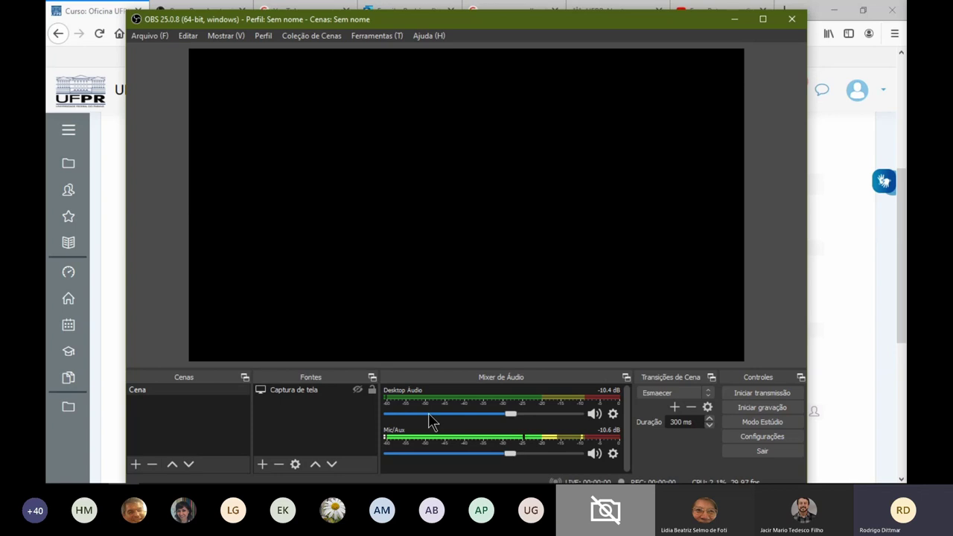
Test the Desktop Audio and Mic/Aux mutes, leave Desktop Audio muted, and close OBS Studio
click(593, 413)
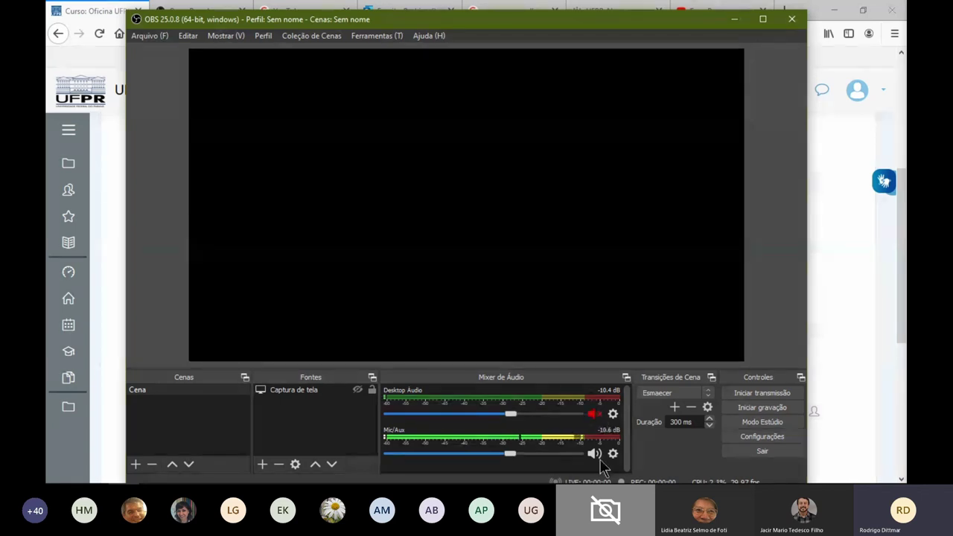
click(594, 454)
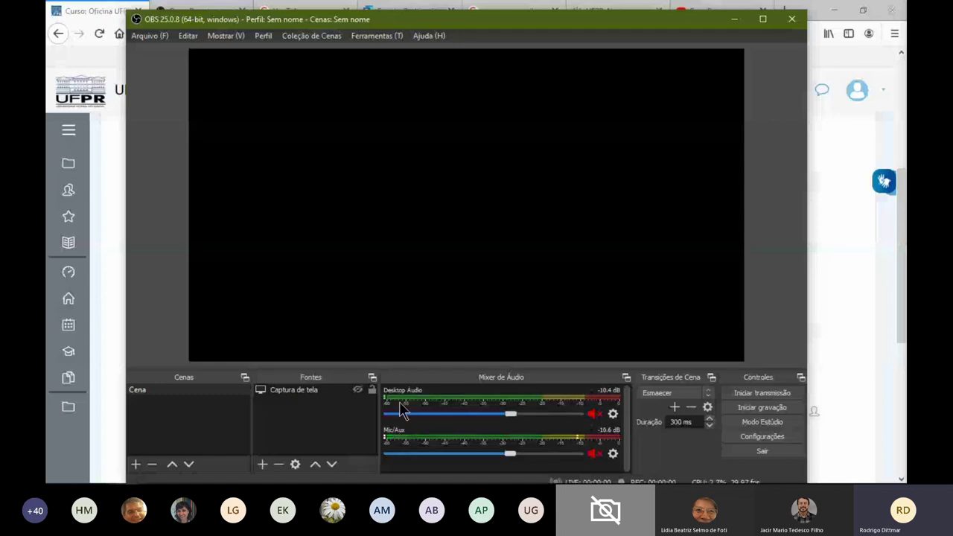
click(594, 414)
click(594, 454)
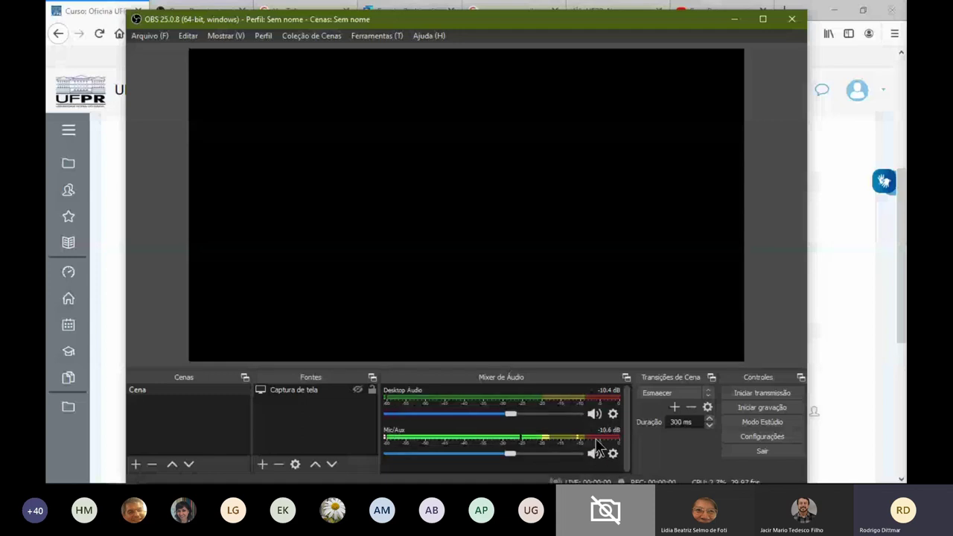
click(594, 413)
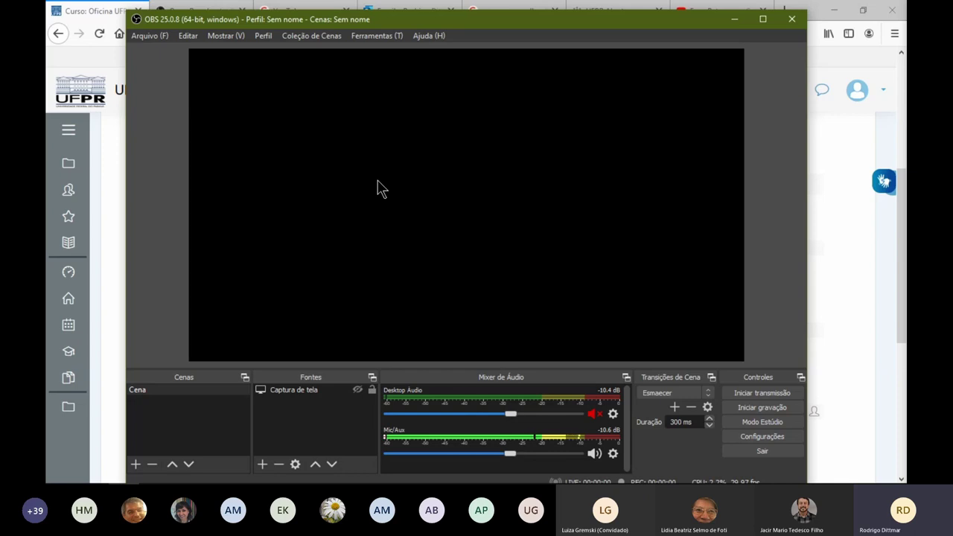
click(794, 21)
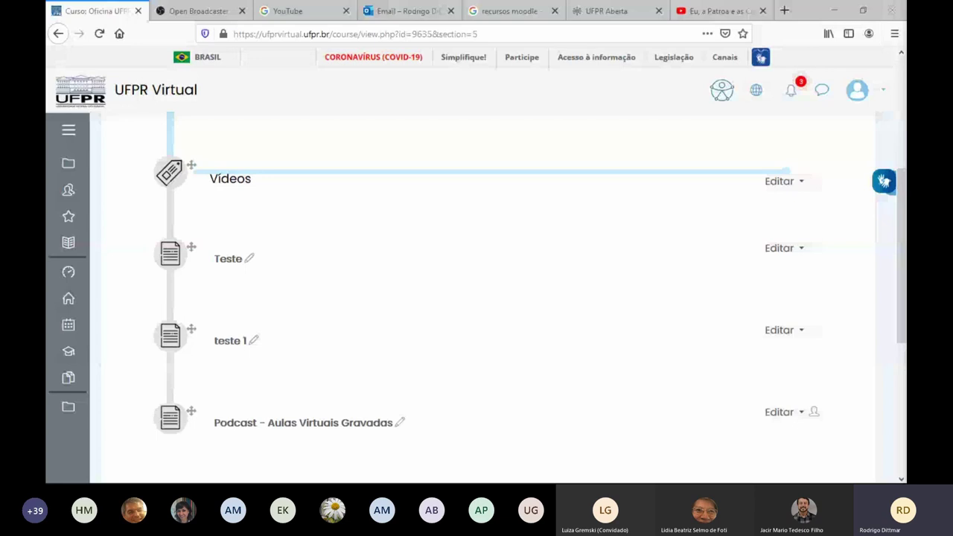
Look over the course's Vídeos section, then switch to the paused 'Eu, a Patroa e as Crianças - S03E04' YouTube tab
scroll(476, 298, down, 3)
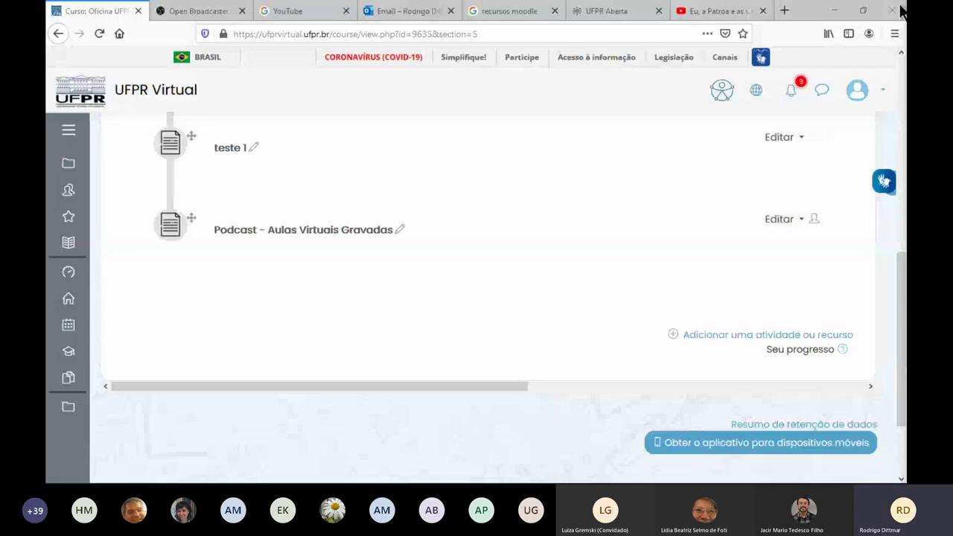
click(716, 12)
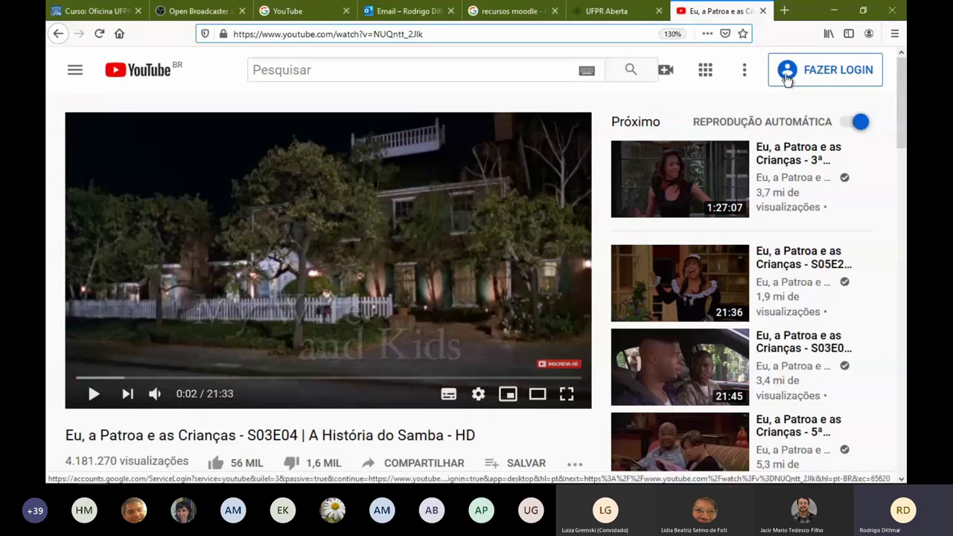
Begin creating a new personal Google account from YouTube's sign-in
click(814, 70)
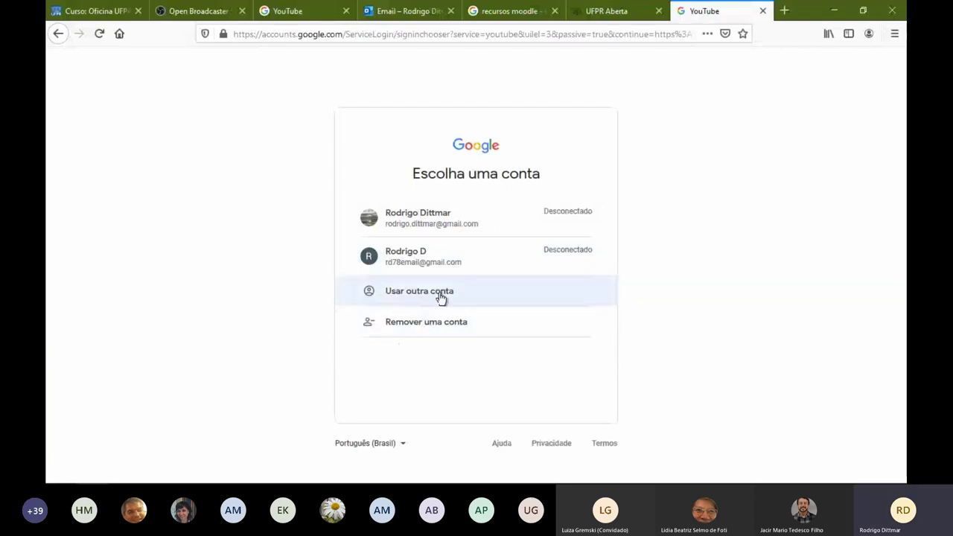
click(427, 215)
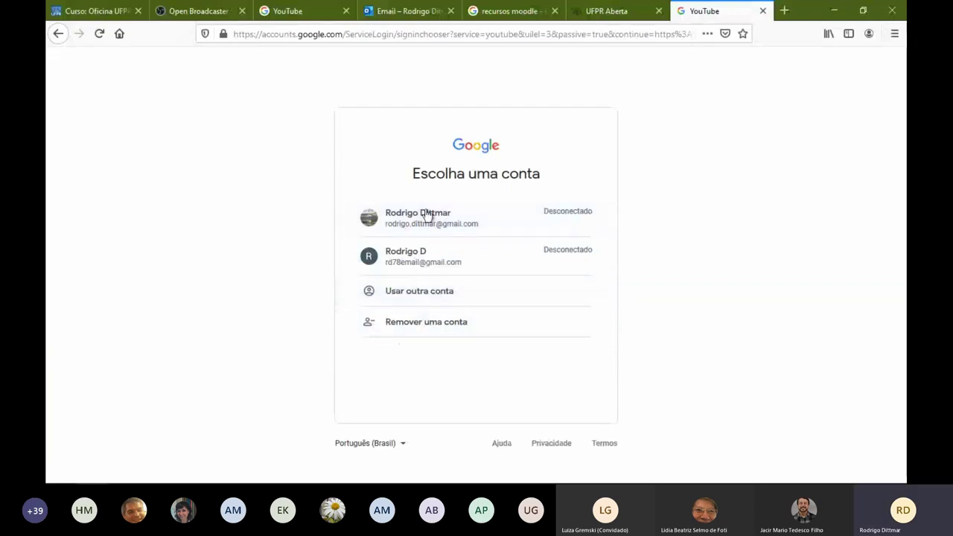
click(398, 296)
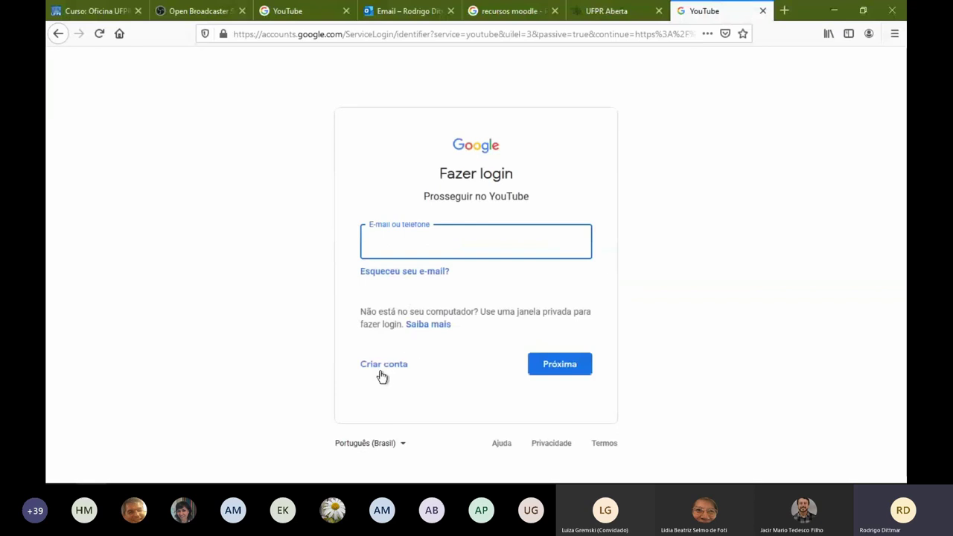
click(374, 372)
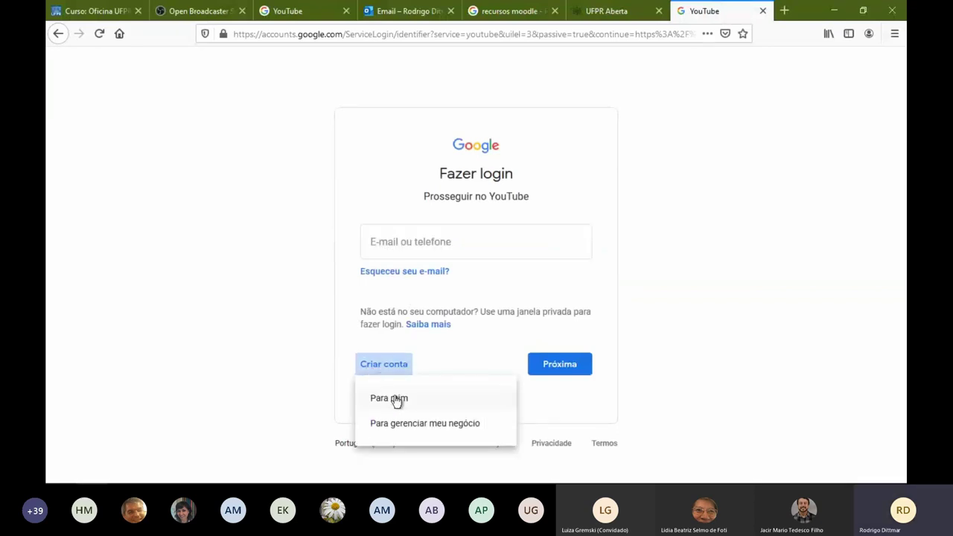
click(395, 399)
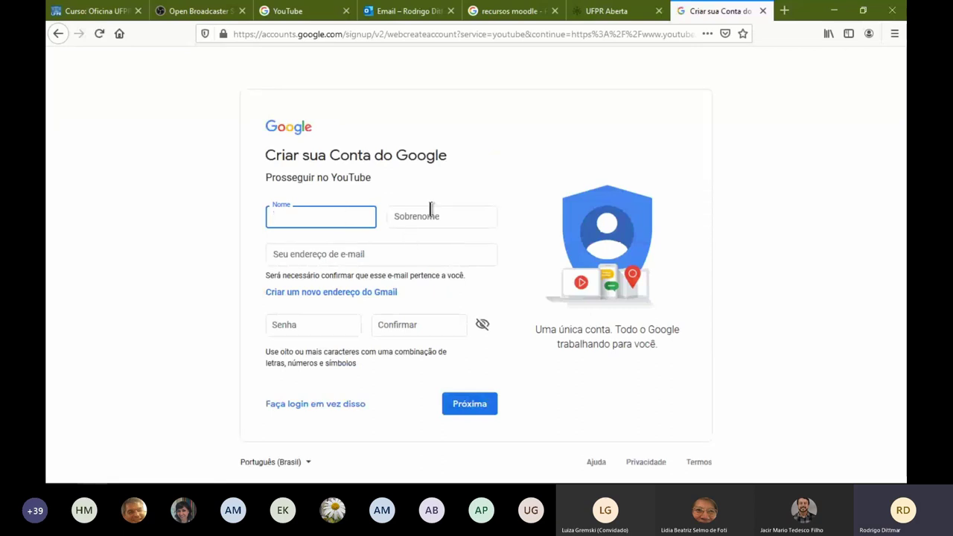
Fill in the name fields and the account e-mail address, then return to the sign-in page
click(410, 216)
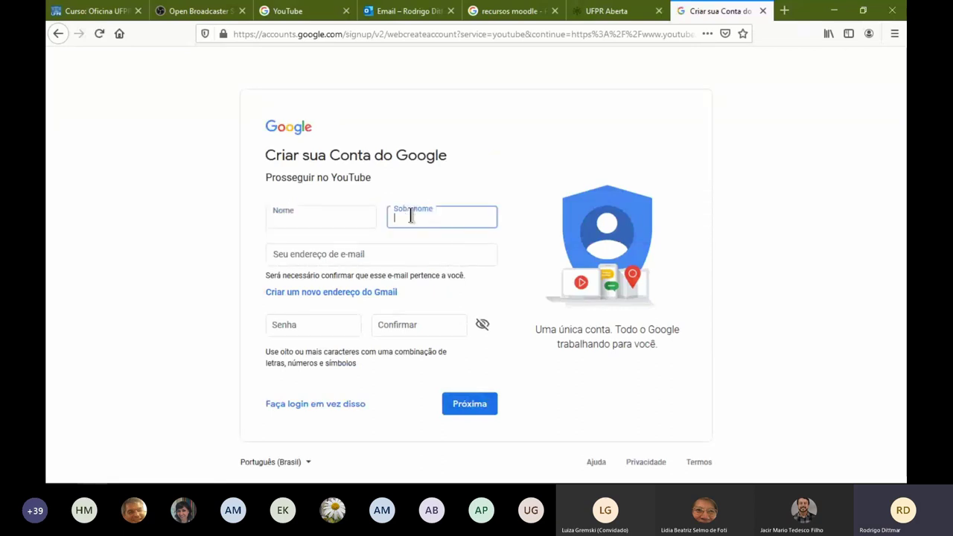
click(350, 249)
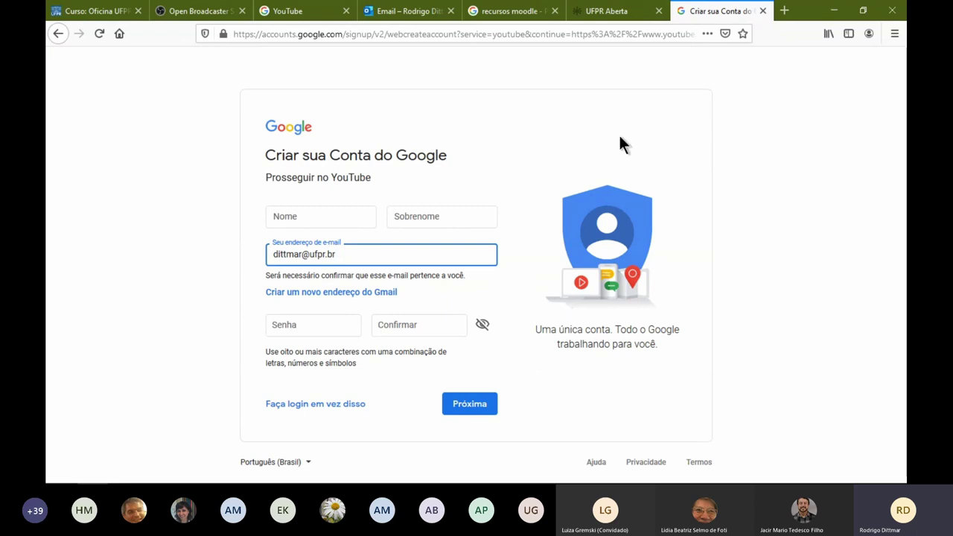
click(56, 34)
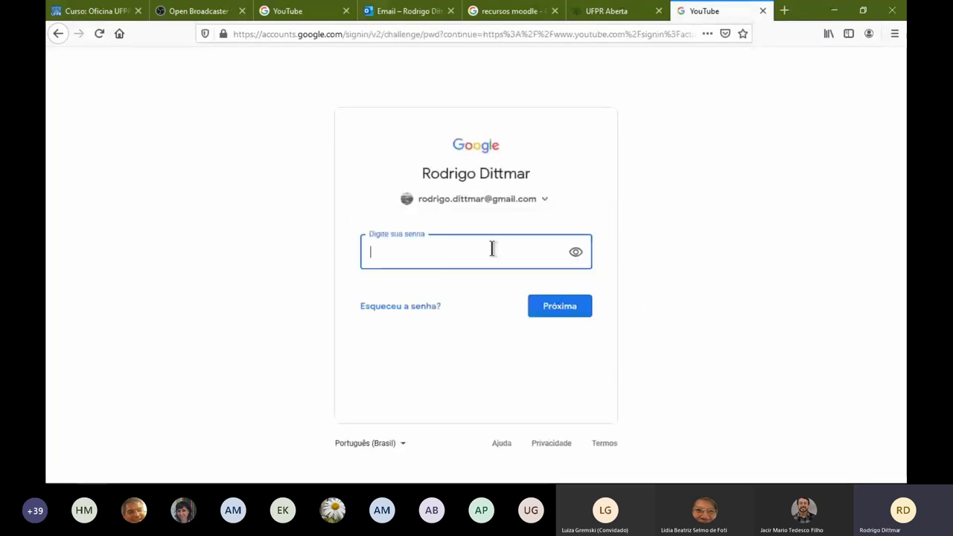
Sign in to YouTube by entering the account password
text(••••••)
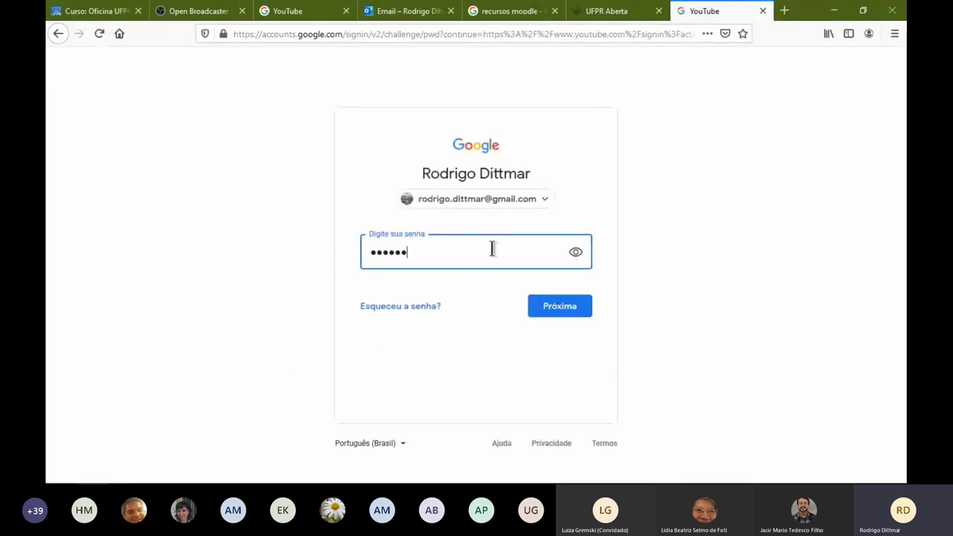
text(••)
key(Return)
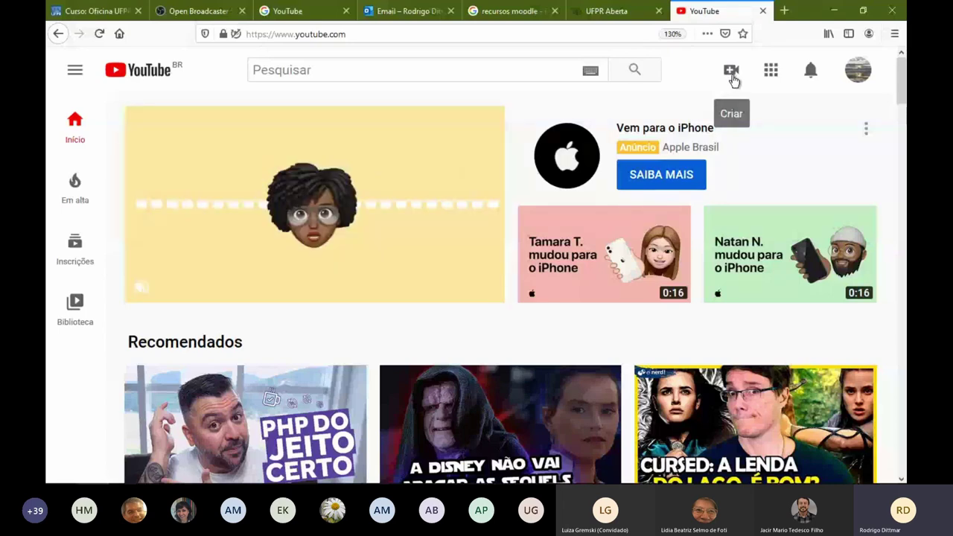
Start a new video upload and look for the recording in the Downloads folder
click(731, 74)
click(764, 110)
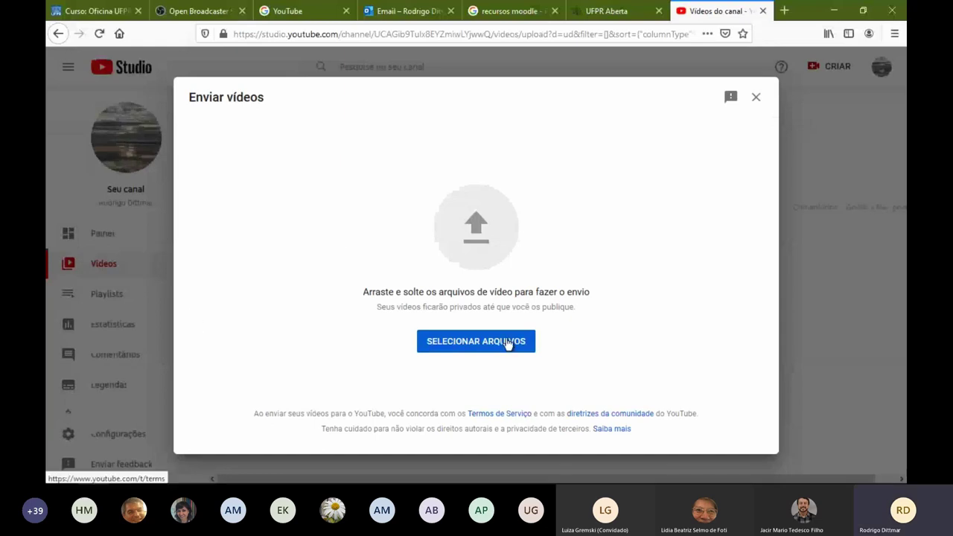
click(507, 344)
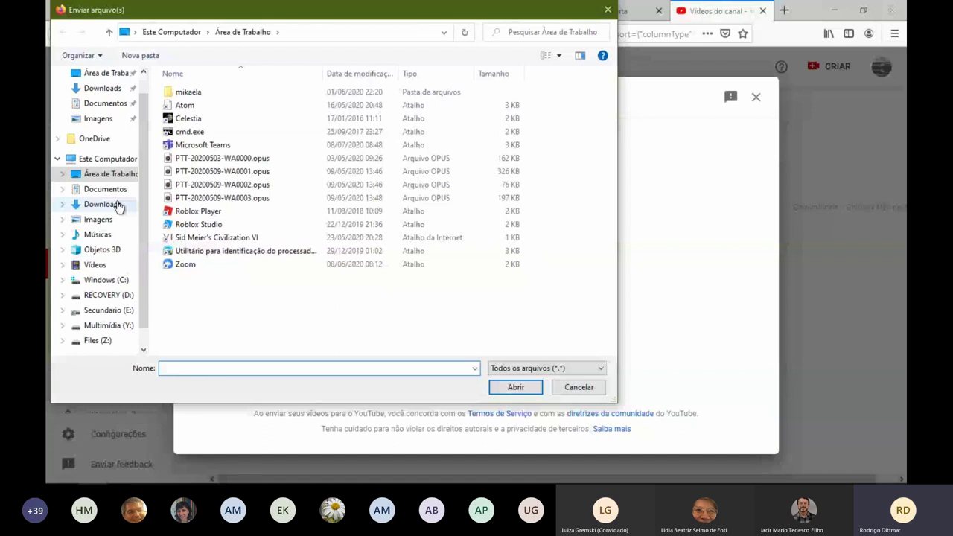
click(102, 204)
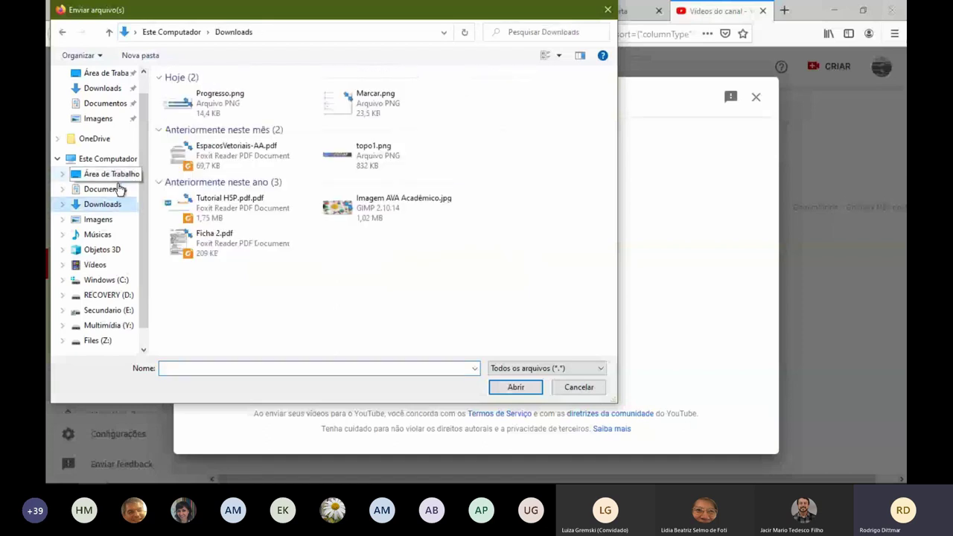
click(415, 466)
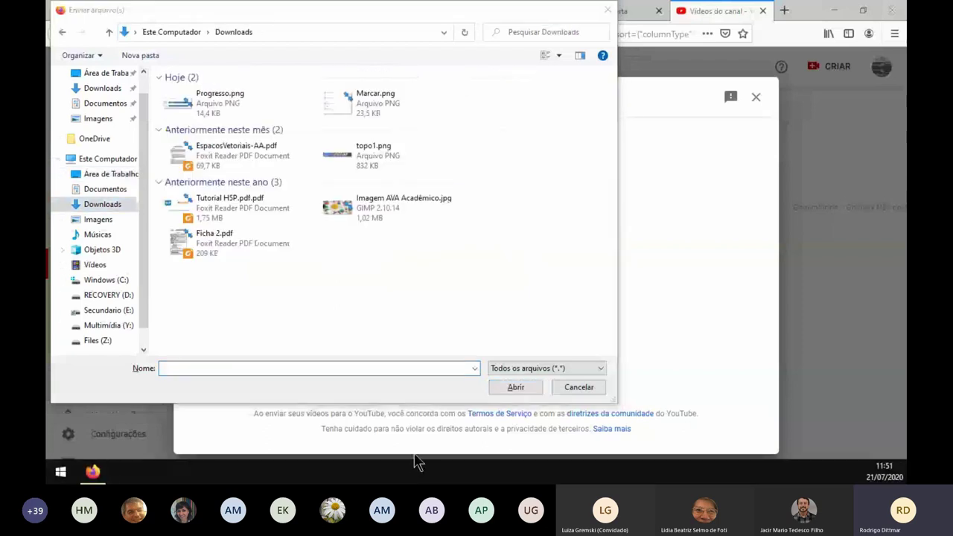
click(416, 455)
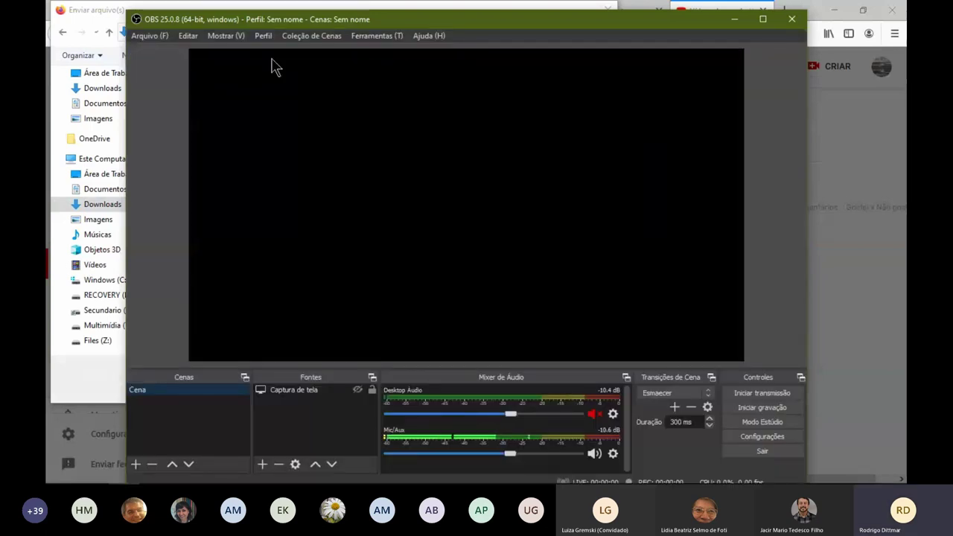
click(143, 36)
click(164, 52)
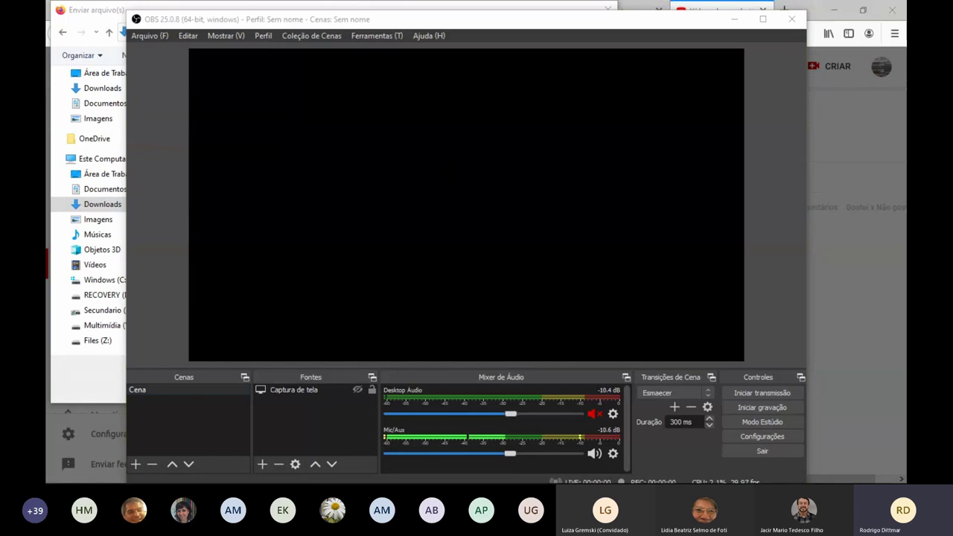
click(791, 18)
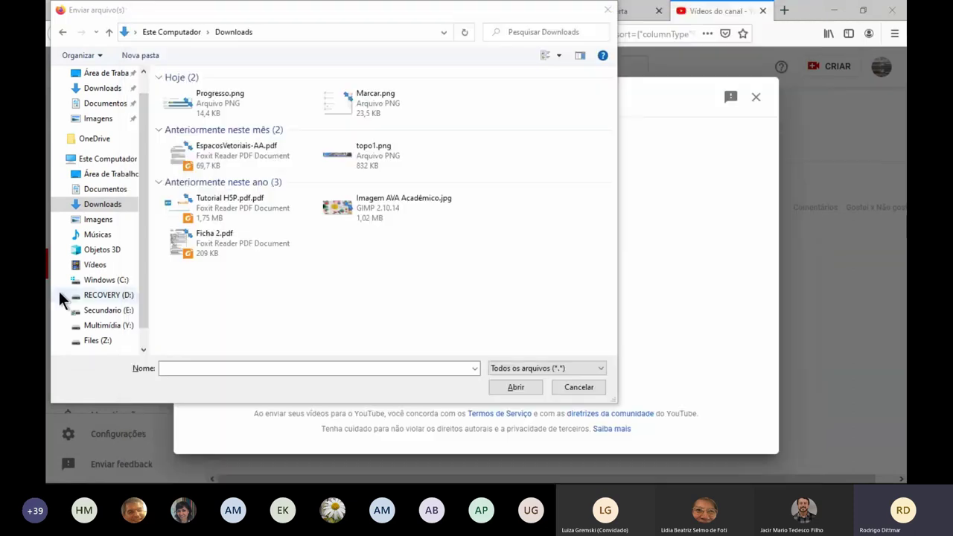
click(114, 262)
click(258, 106)
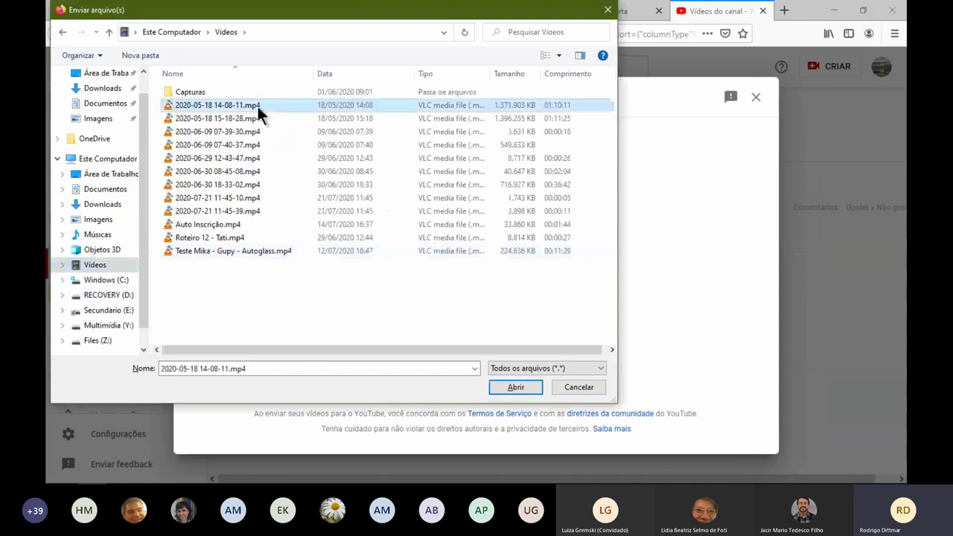
double_click(258, 106)
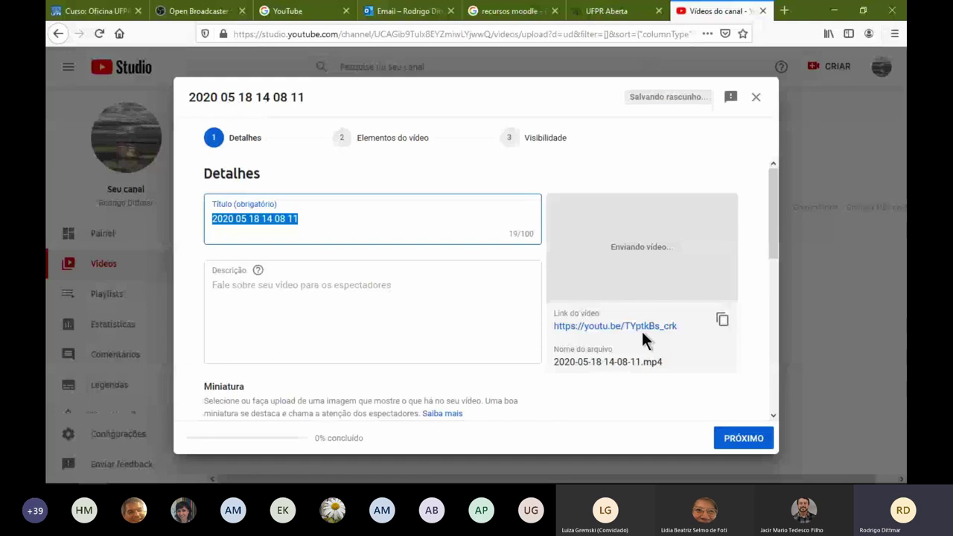
Title the upload 'Teste de Envio - OBS Studio', copy its link, and mark it not made for kids
text(Teste de Envio - OBS Studio)
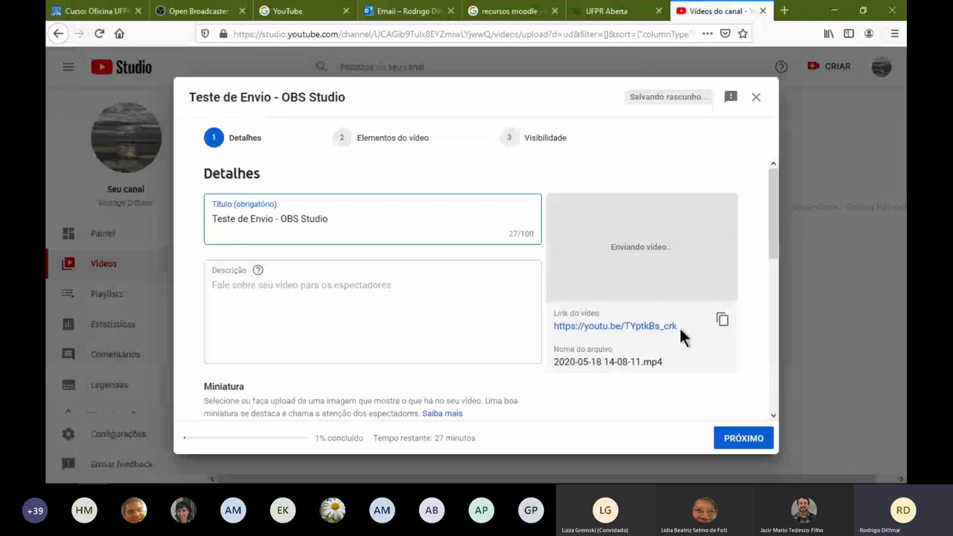
drag(680, 328, 553, 326)
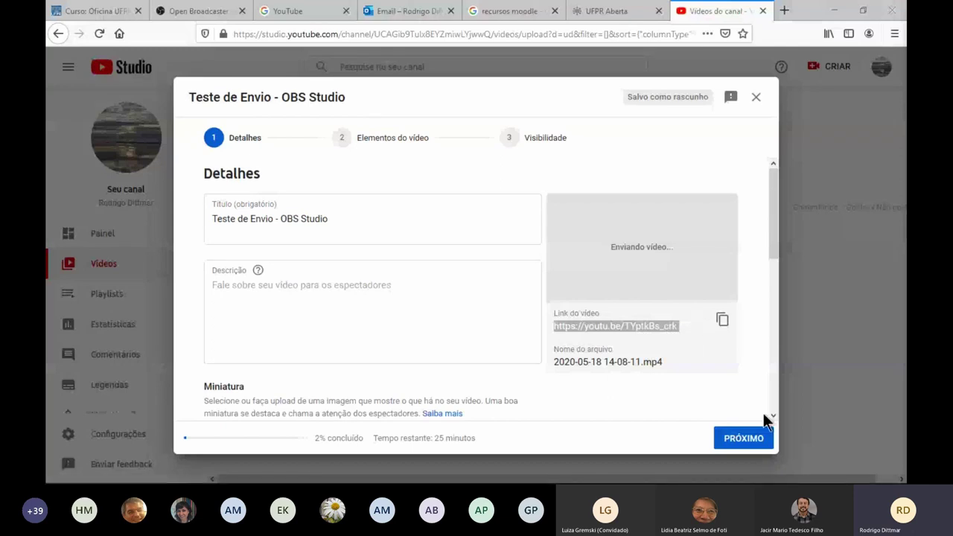
click(733, 439)
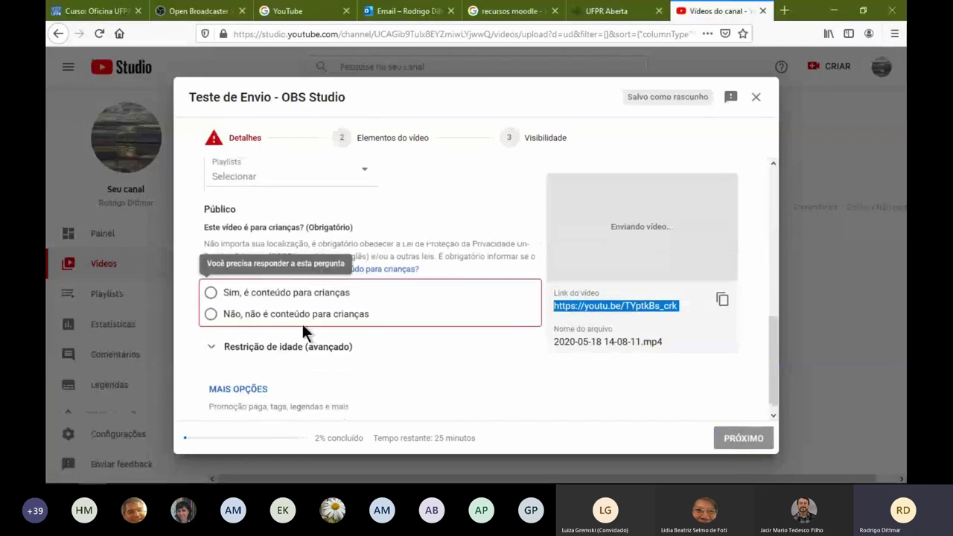
click(211, 313)
click(739, 439)
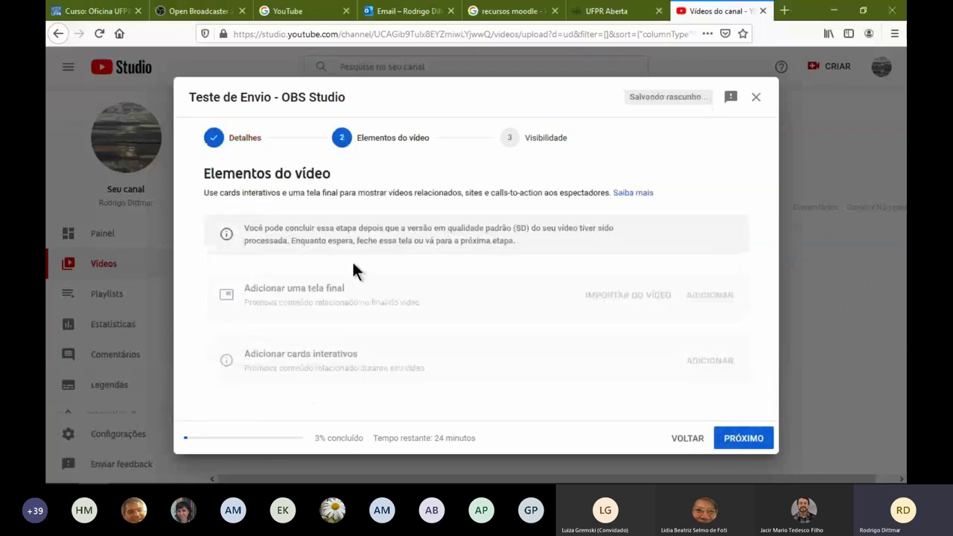
Move the upload wizard from Elementos do vídeo on to Visibilidade
click(741, 438)
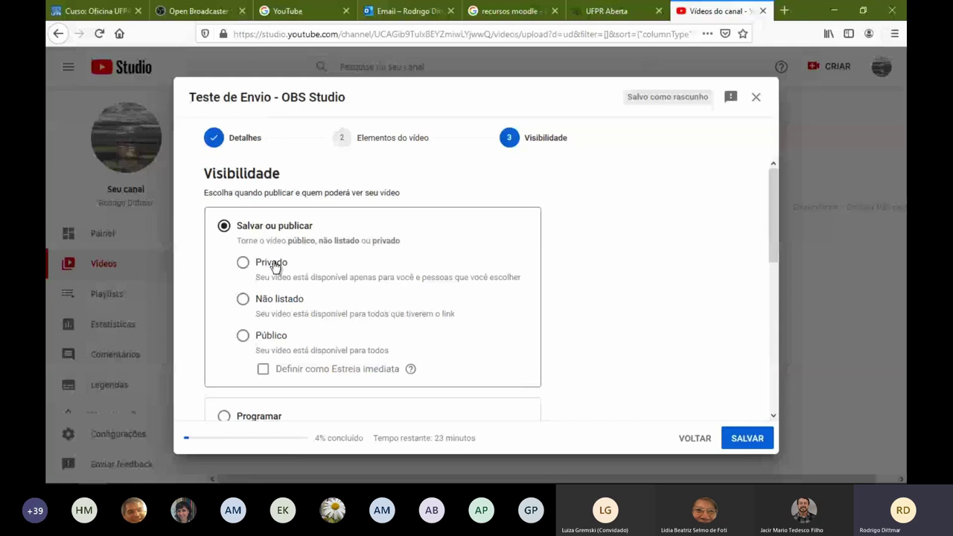
Set the video's visibility to Não listado and save the upload
click(287, 299)
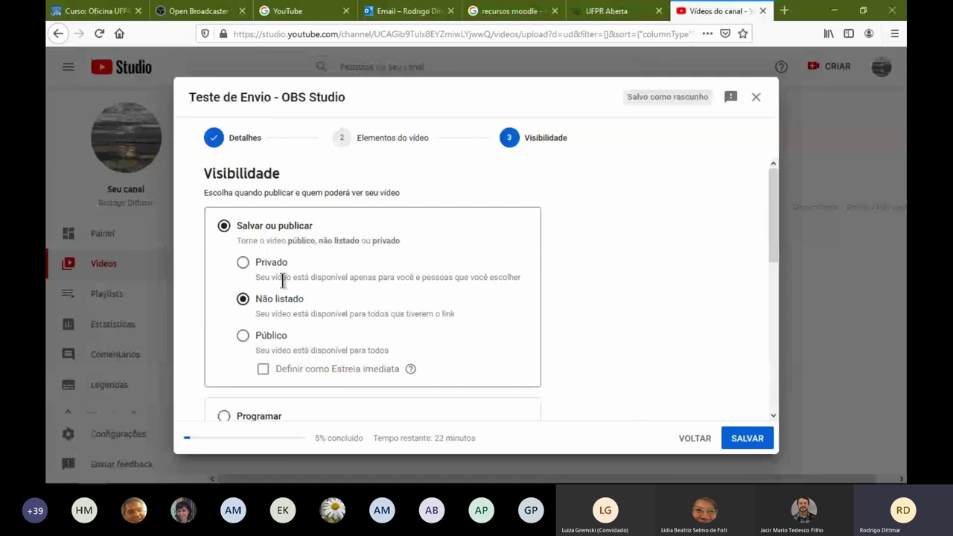
scroll(687, 342, down, 3)
click(747, 439)
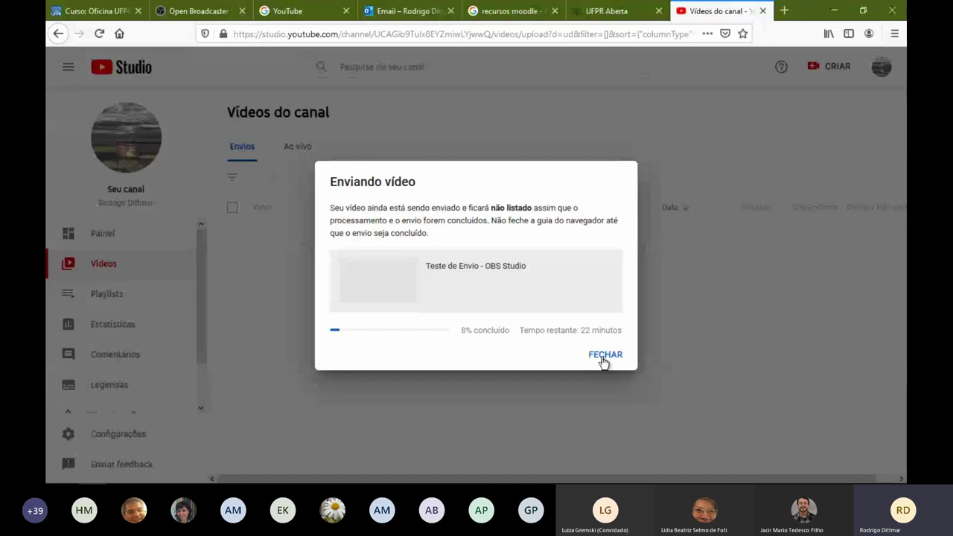
Dismiss the upload notice and open the details page of 'Teste de Envio - OBS Studio'
click(603, 356)
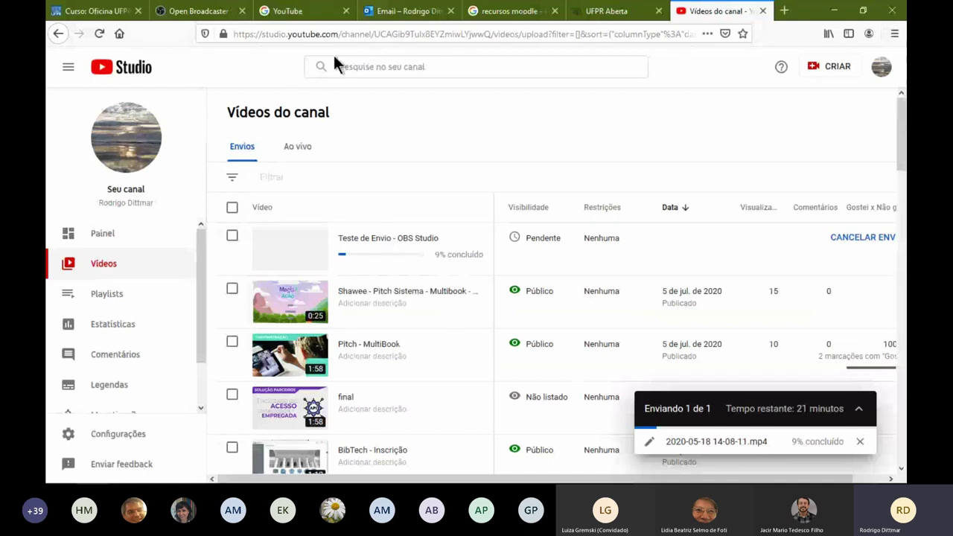
click(449, 67)
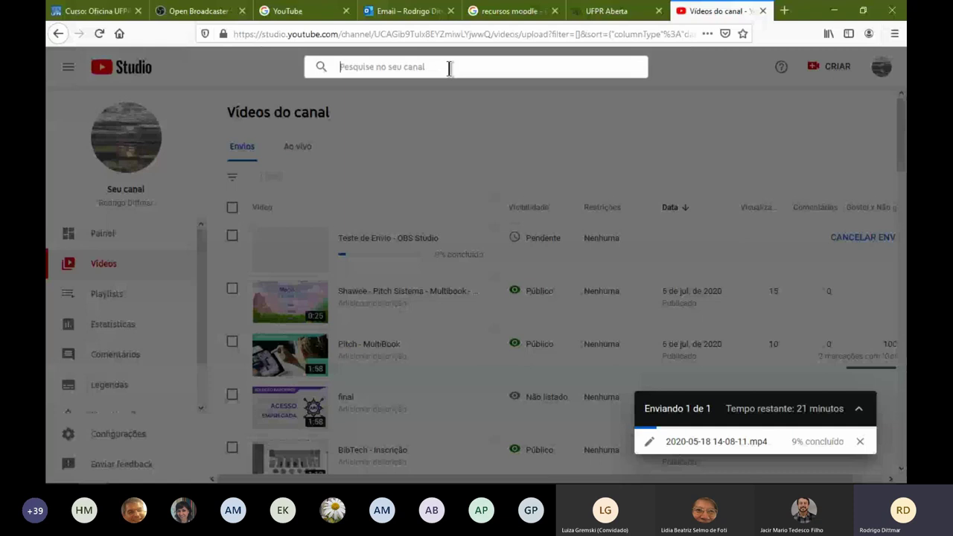
click(460, 105)
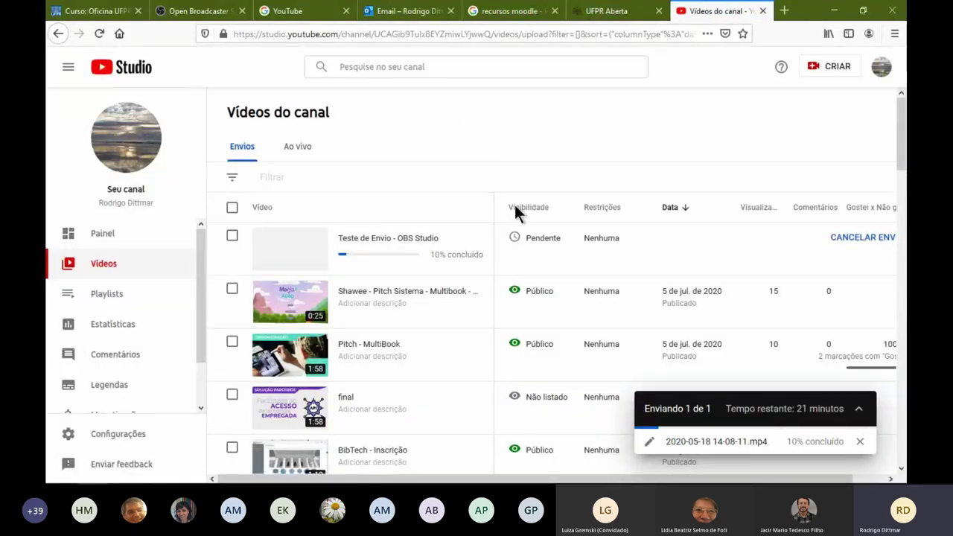
click(350, 248)
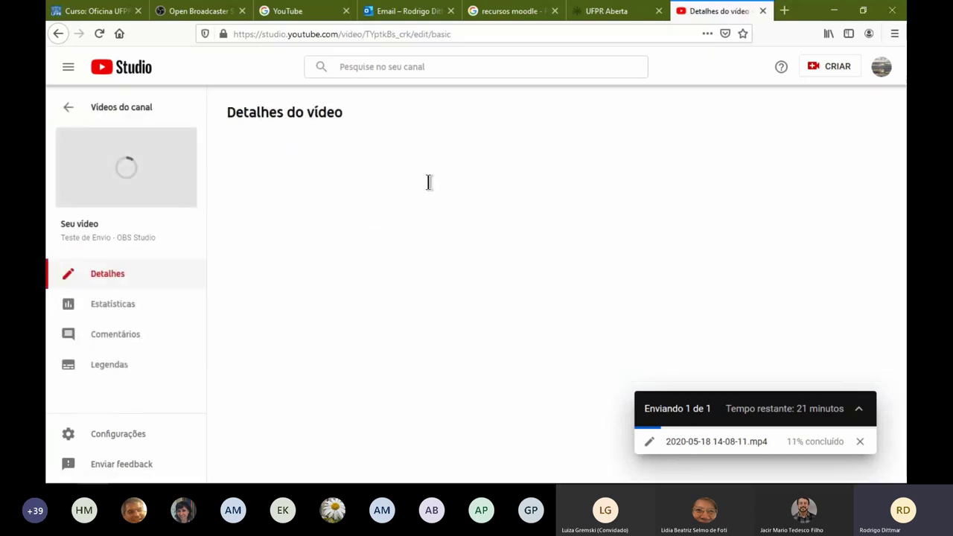
Review the video's Mais opções, keeping the licence as Licença padrão do YouTube
scroll(425, 197, down, 3)
scroll(447, 208, down, 1)
scroll(547, 297, down, 1)
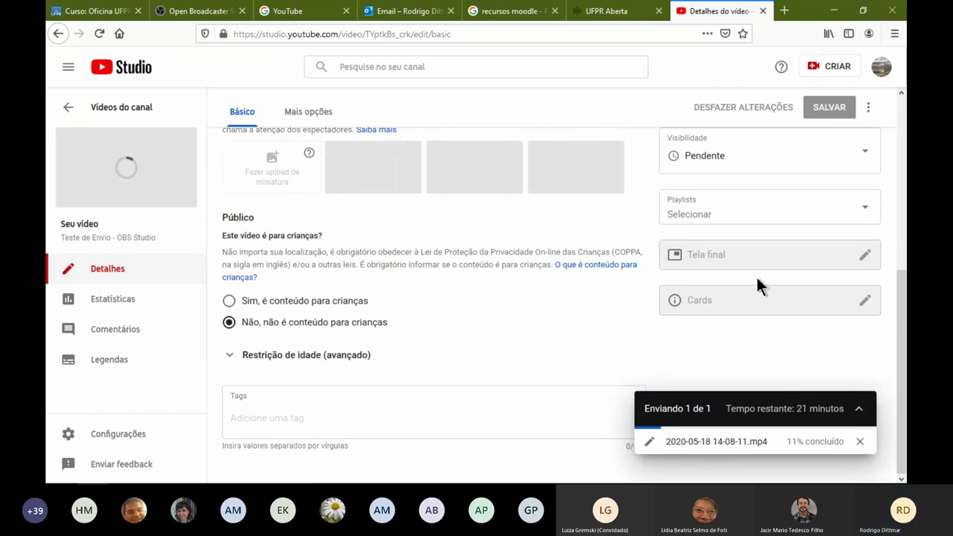
scroll(742, 322, up, 3)
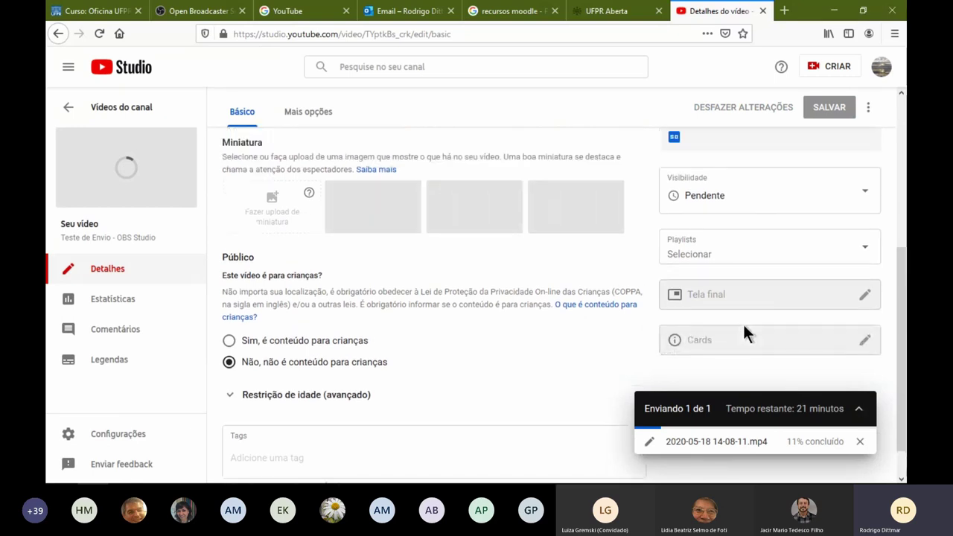
scroll(492, 314, down, 3)
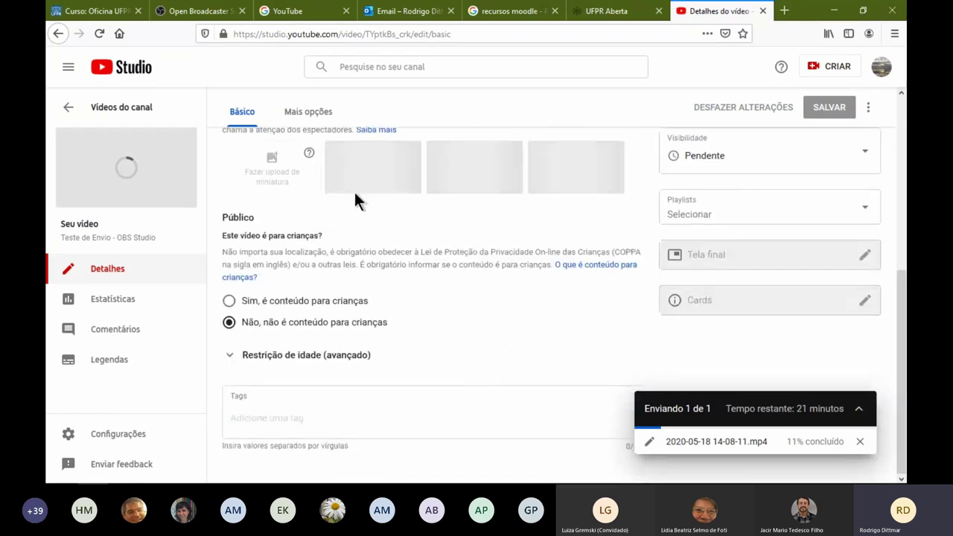
click(315, 112)
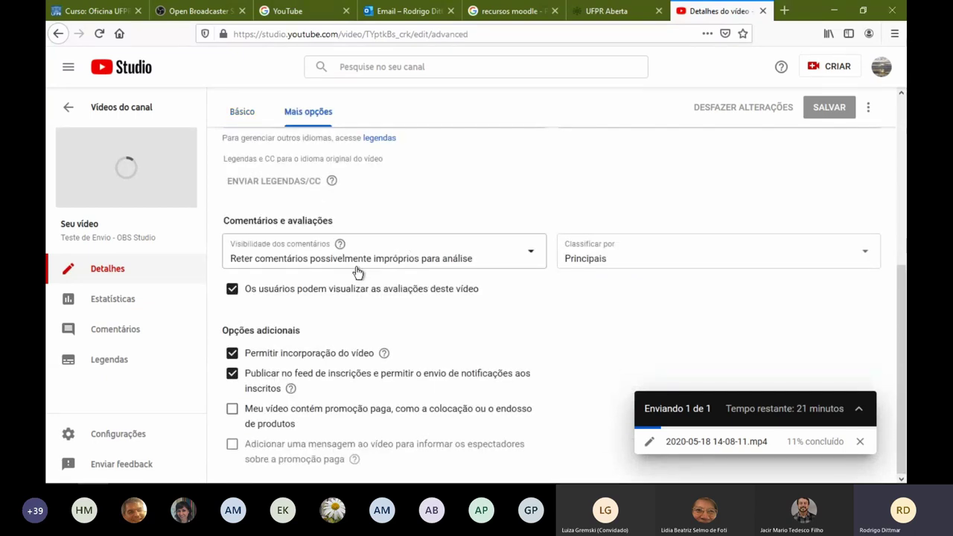
scroll(387, 308, up, 5)
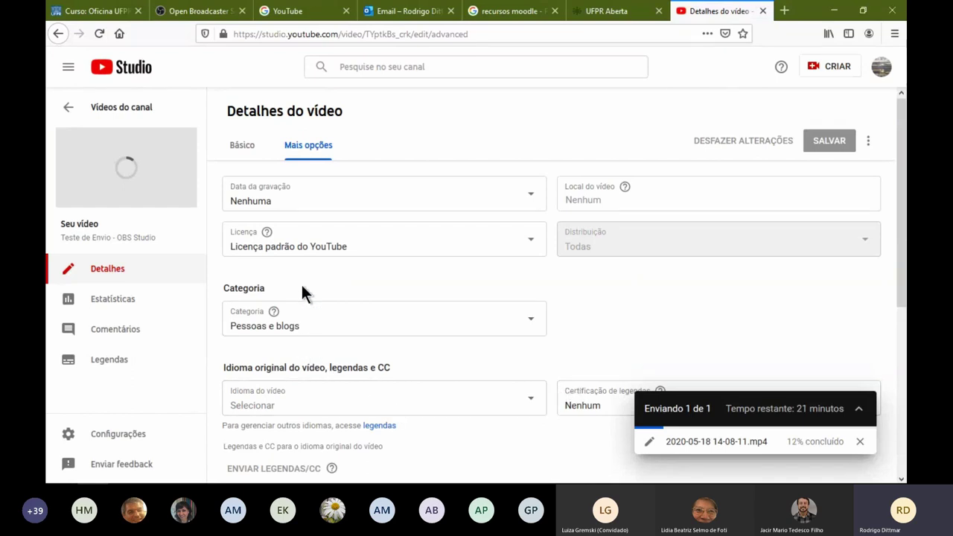
click(325, 247)
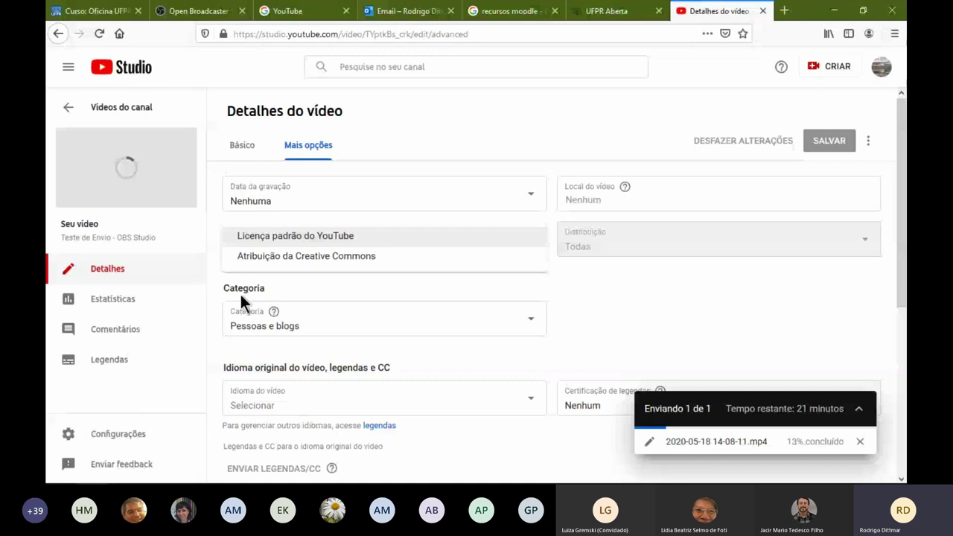
click(282, 280)
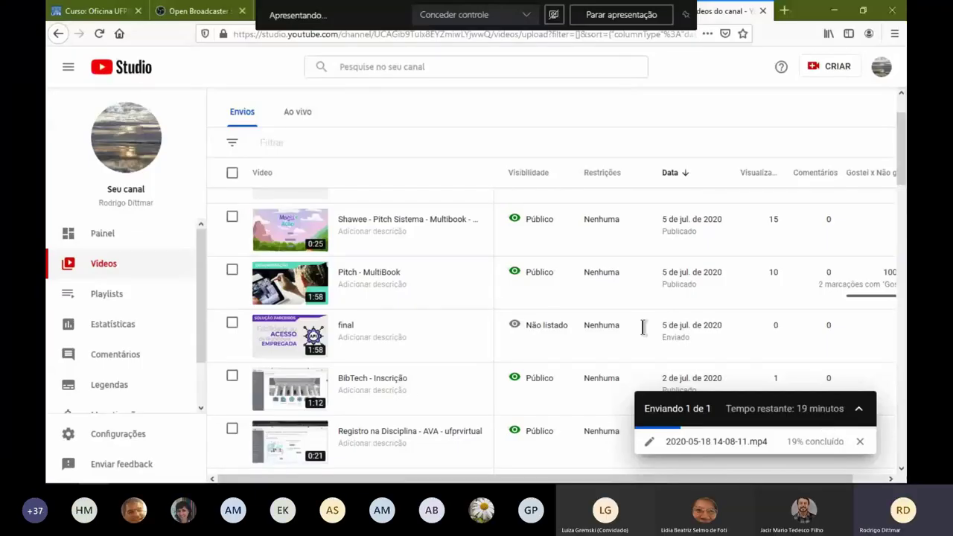
Open the chosen video's details from the channel list and copy its short link
click(468, 142)
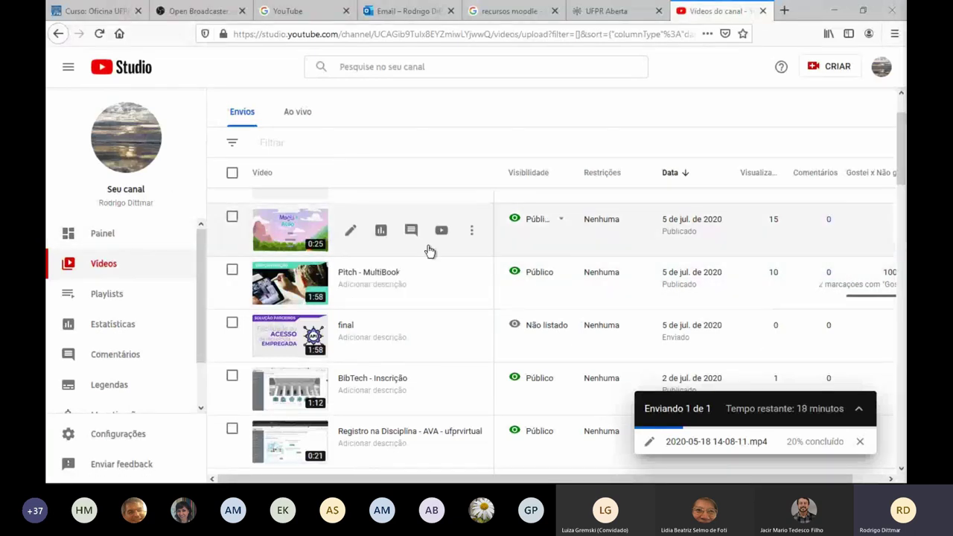
scroll(501, 294, up, 2)
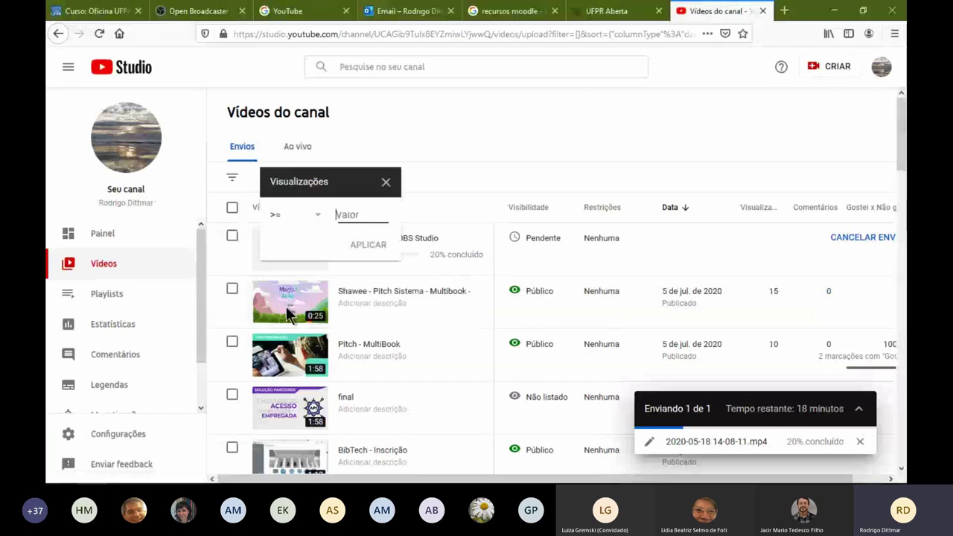
click(368, 290)
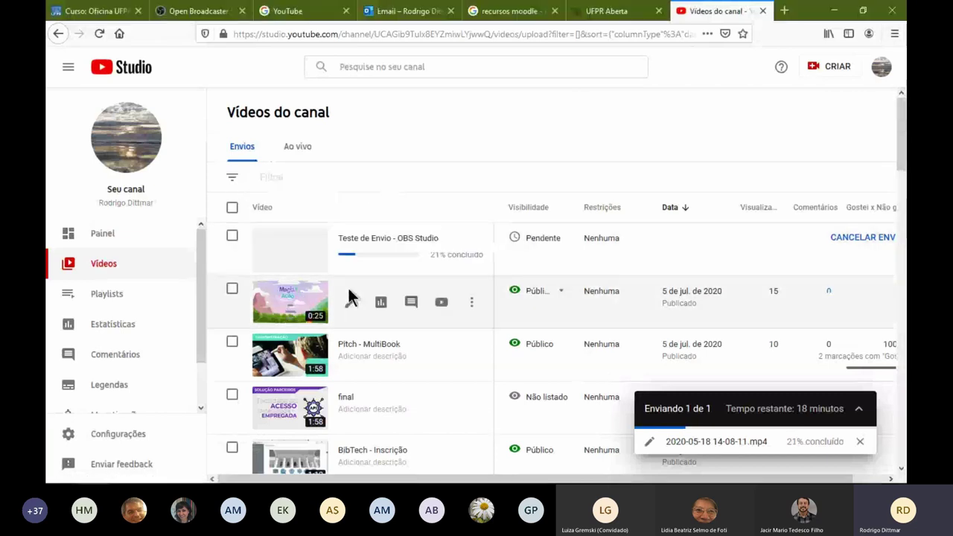
click(352, 300)
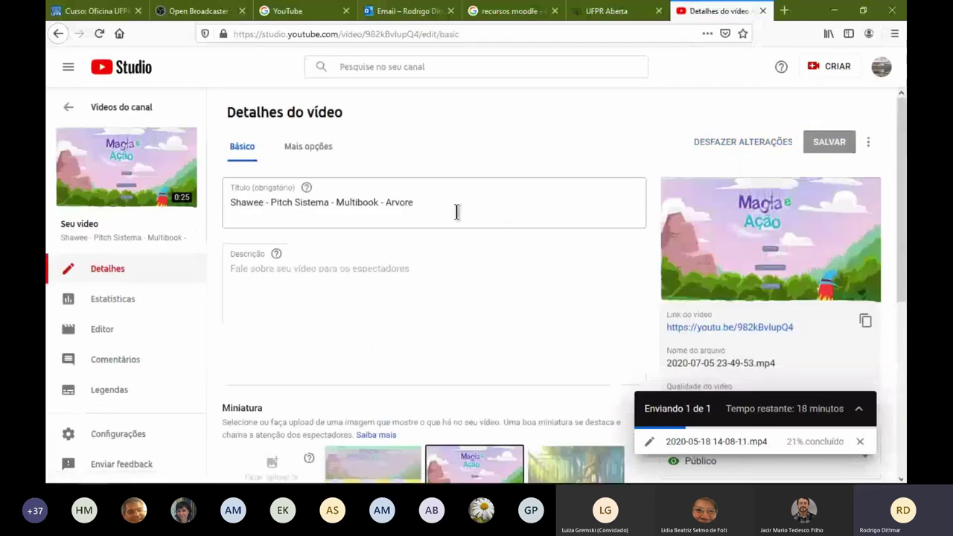
scroll(659, 196, down, 4)
scroll(704, 314, up, 2)
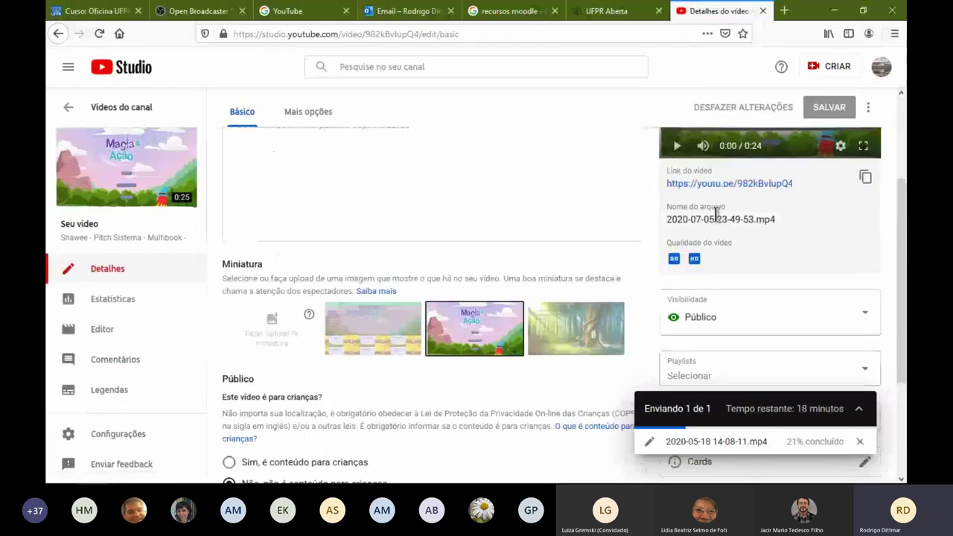
click(866, 179)
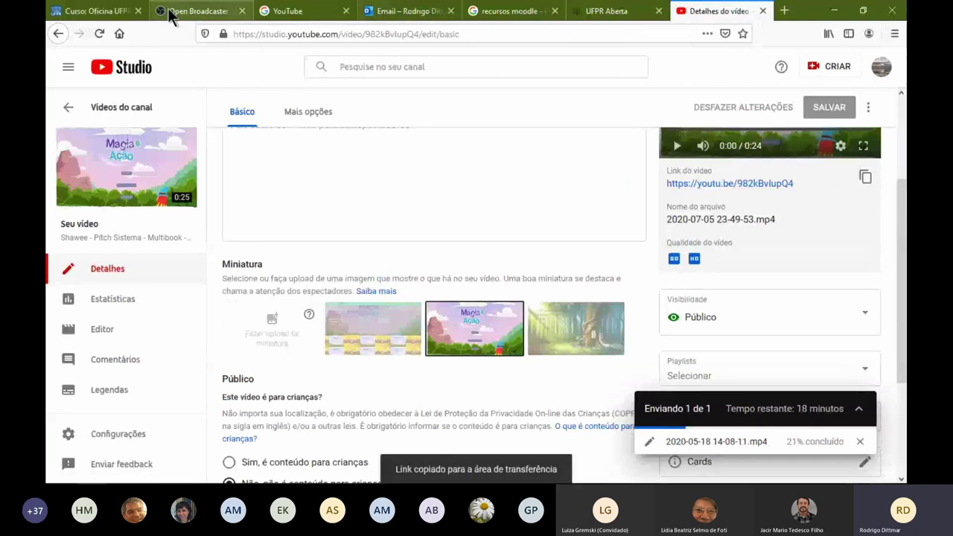
click(97, 11)
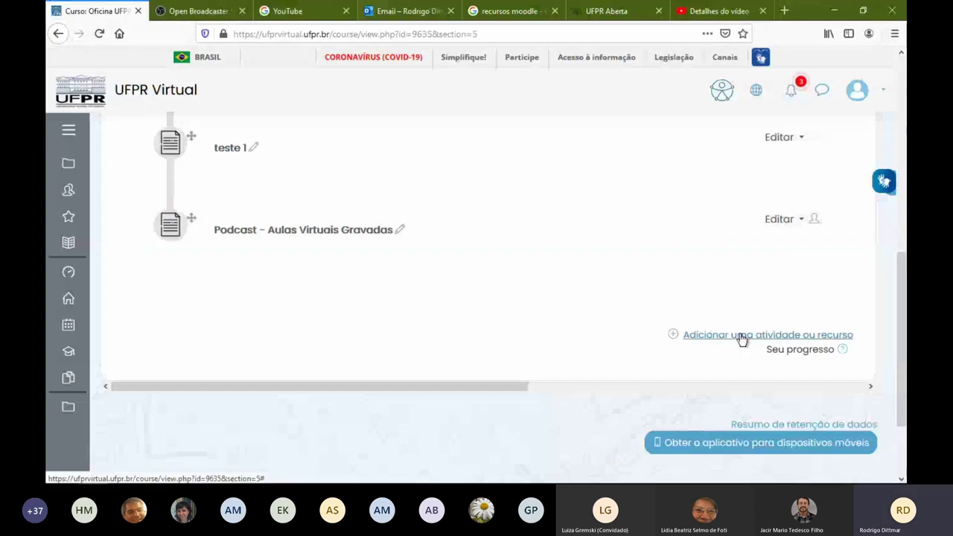
click(742, 337)
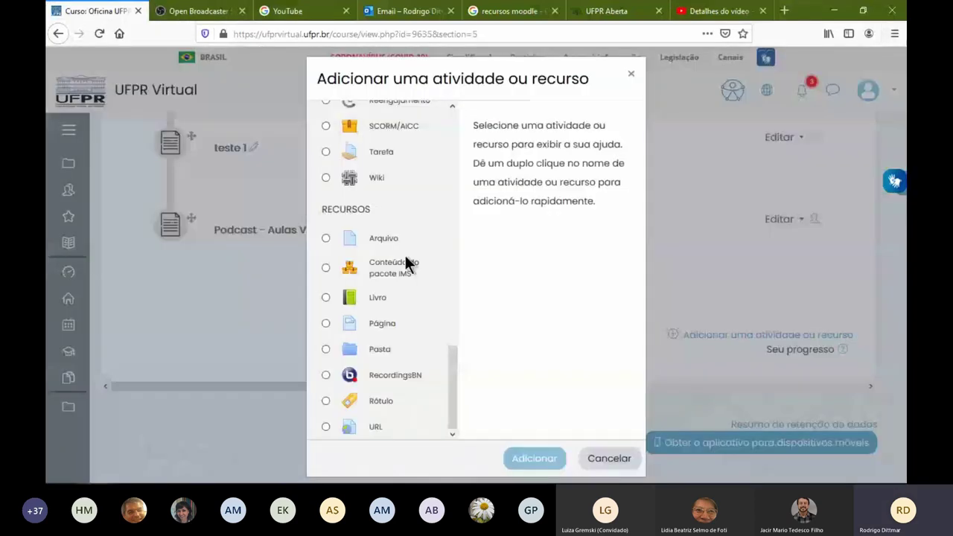
click(375, 425)
click(532, 457)
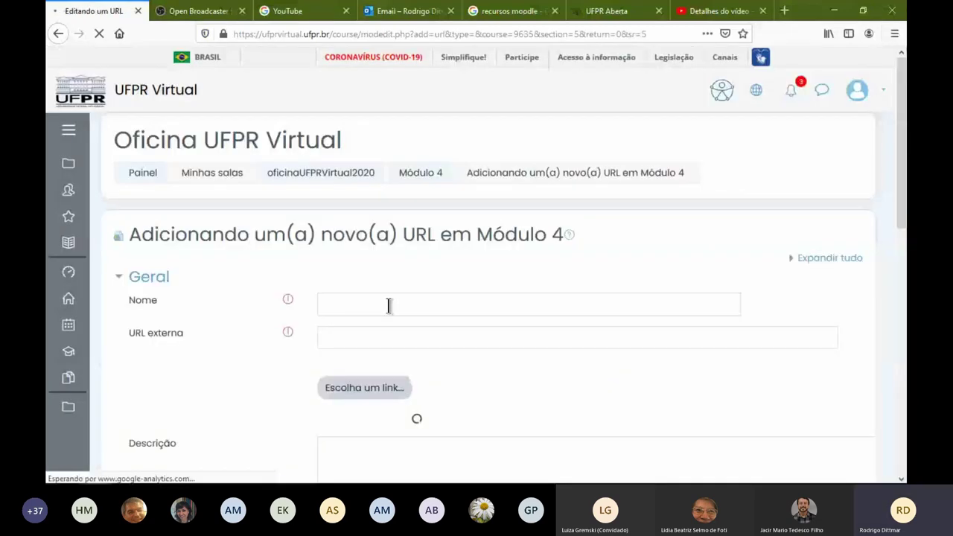
click(387, 304)
text(Vid)
text(eo)
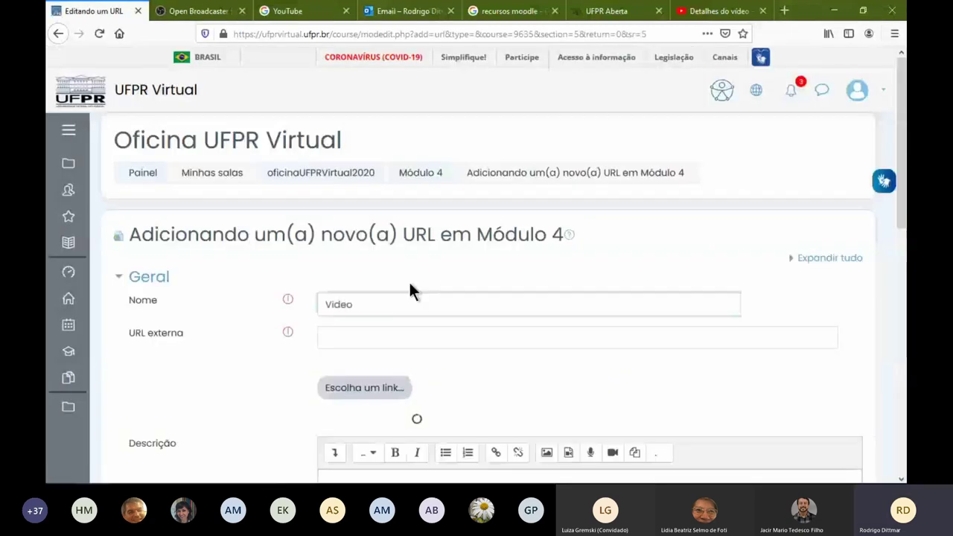
key(Tab)
key(ctrl+v)
Set the resource's display to Em uma janela pop-up and save it
scroll(325, 381, down, 4)
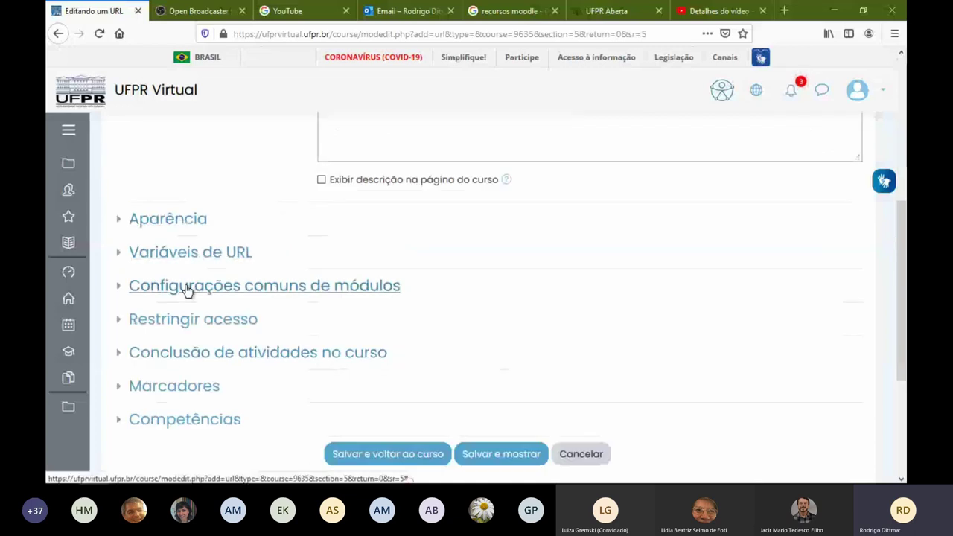
click(188, 223)
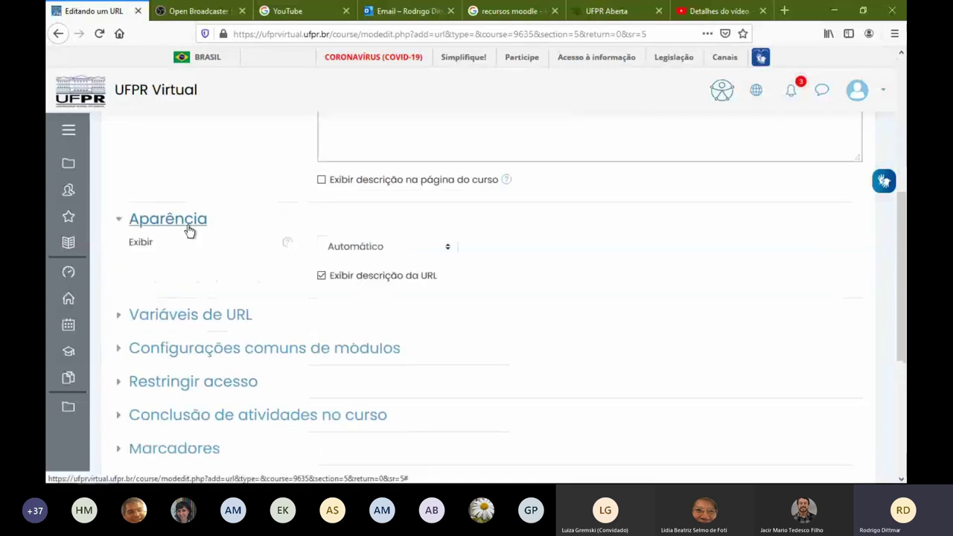
click(341, 247)
click(412, 319)
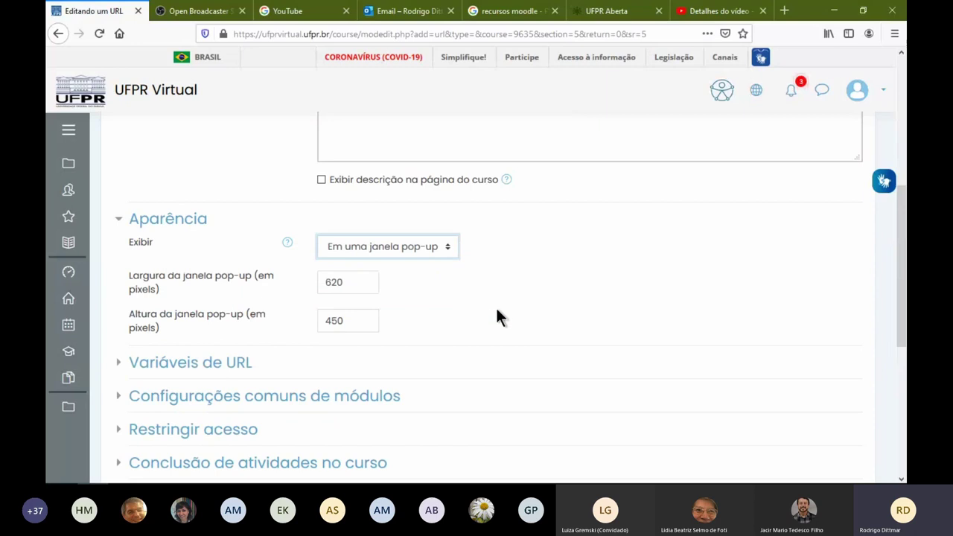
scroll(496, 315, down, 3)
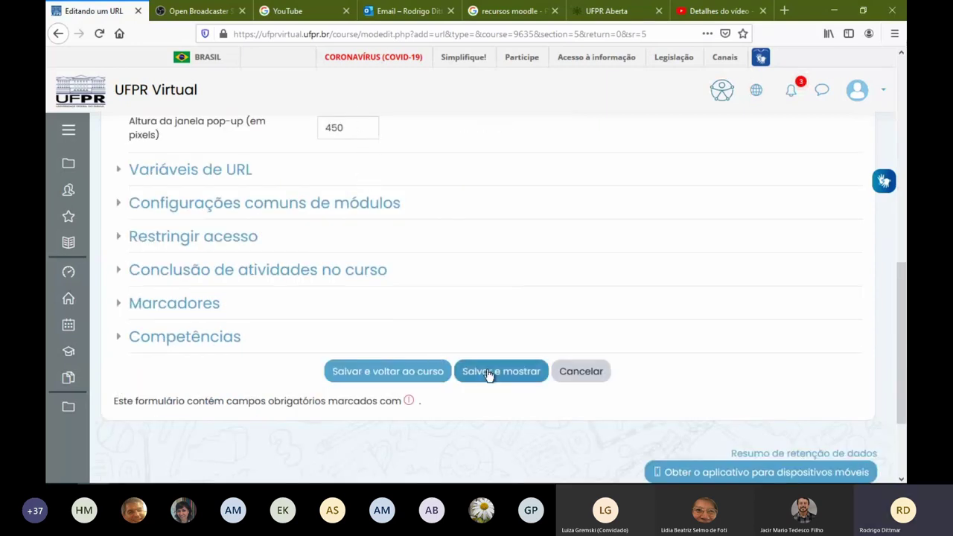
click(491, 371)
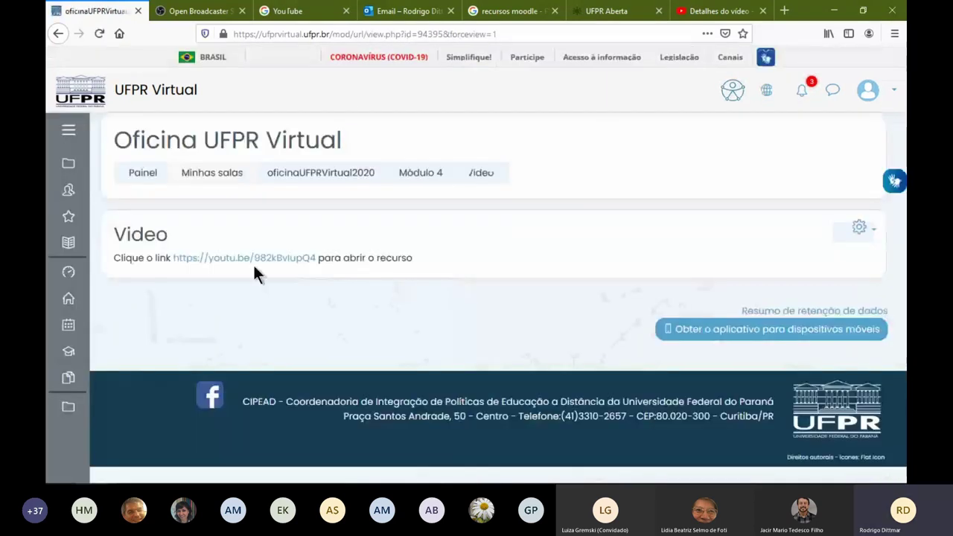
click(238, 260)
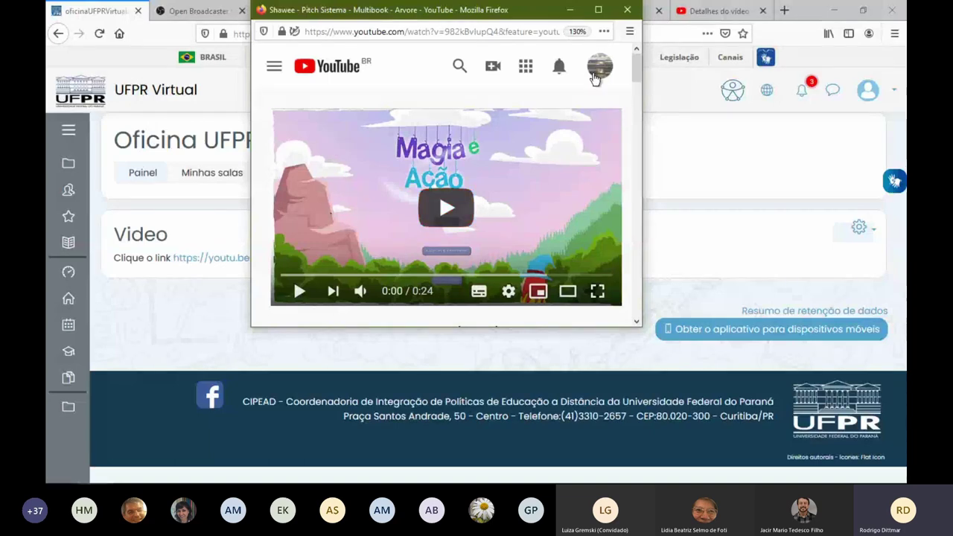
click(623, 14)
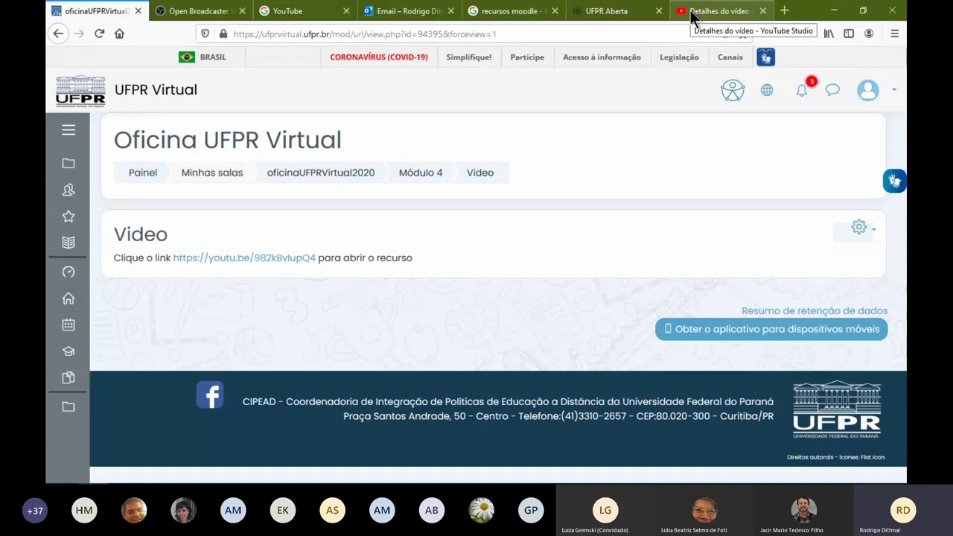
click(691, 13)
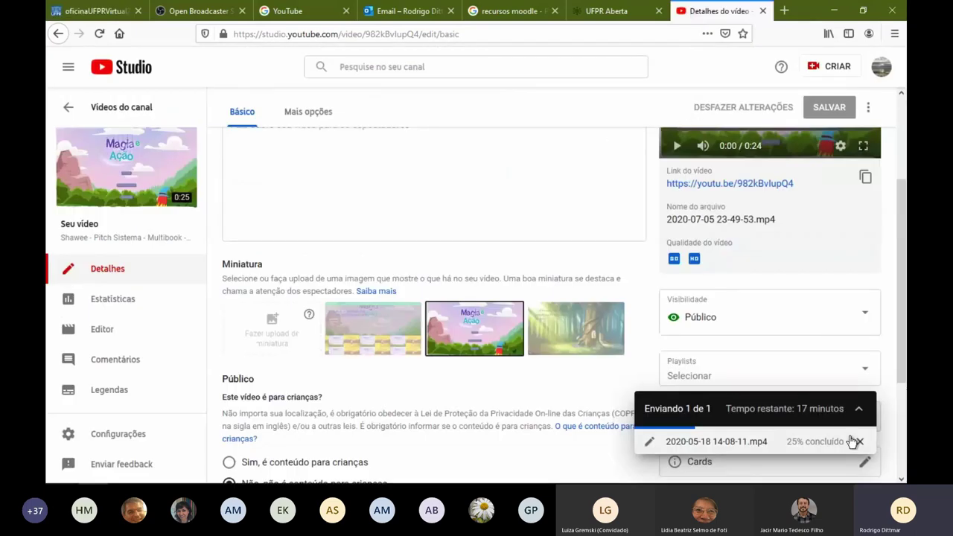
click(860, 442)
click(536, 307)
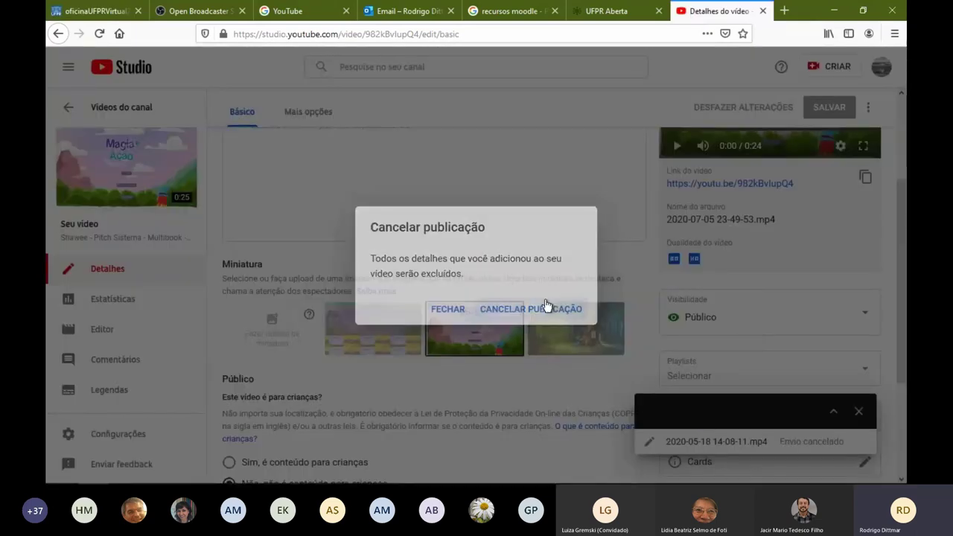
click(763, 11)
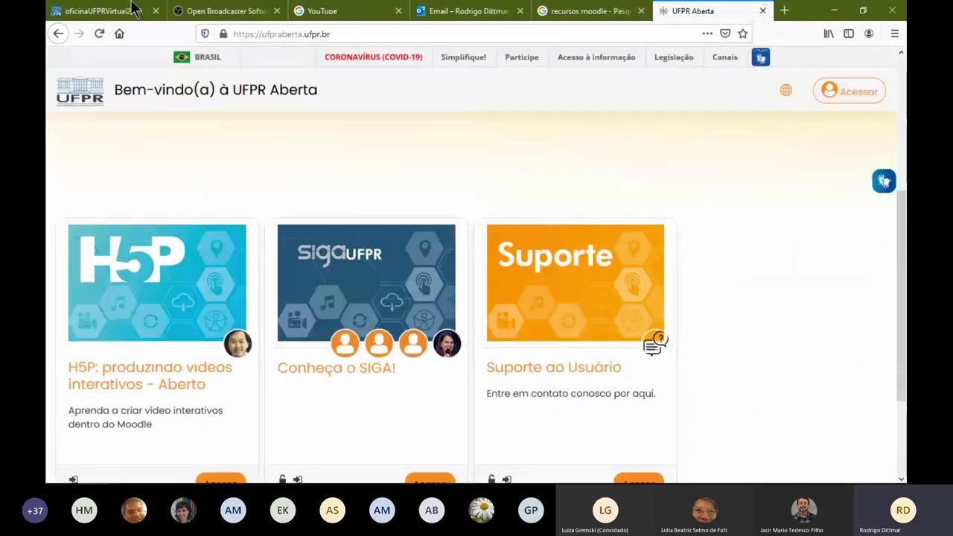
Return to the oficinaUFPRVirtual2020 tab showing the Módulo 4 Video resource page
click(76, 12)
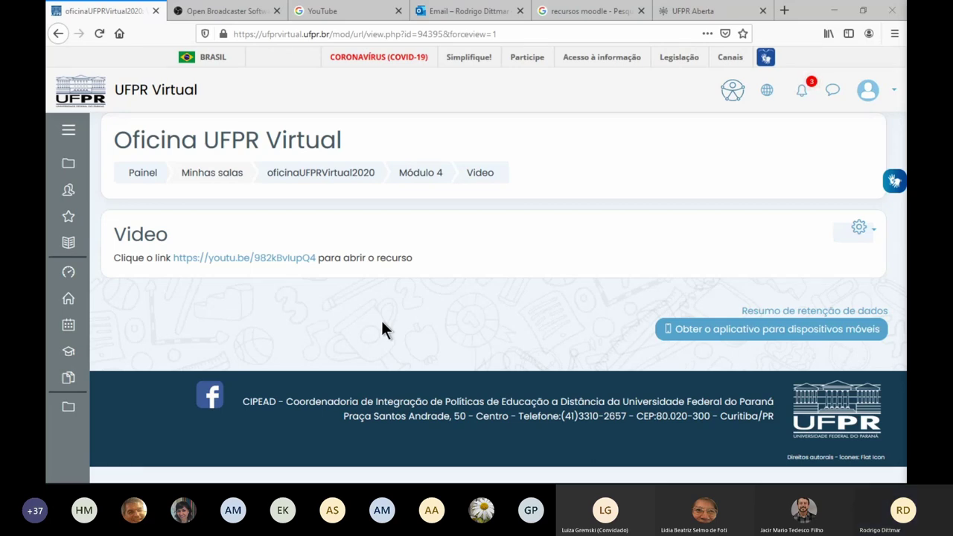
mouse_move(380, 484)
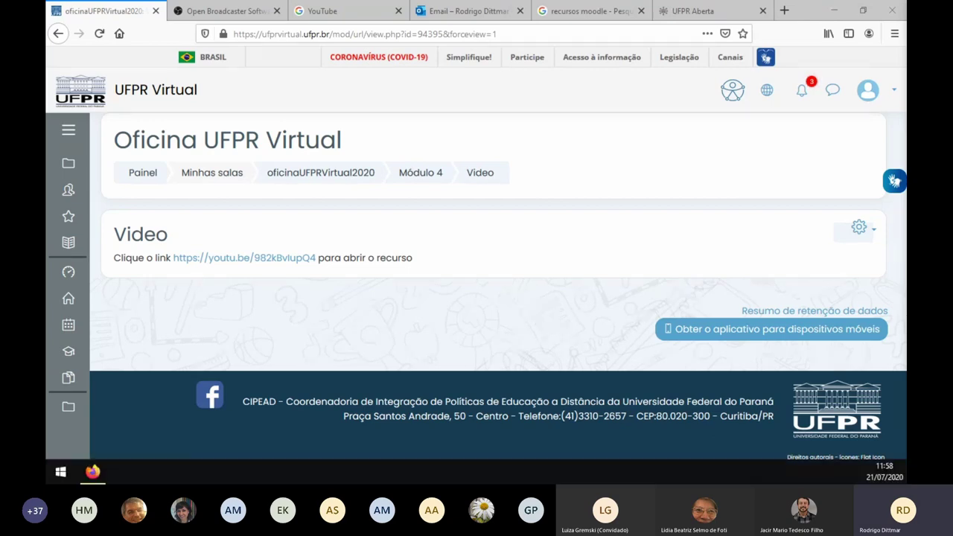
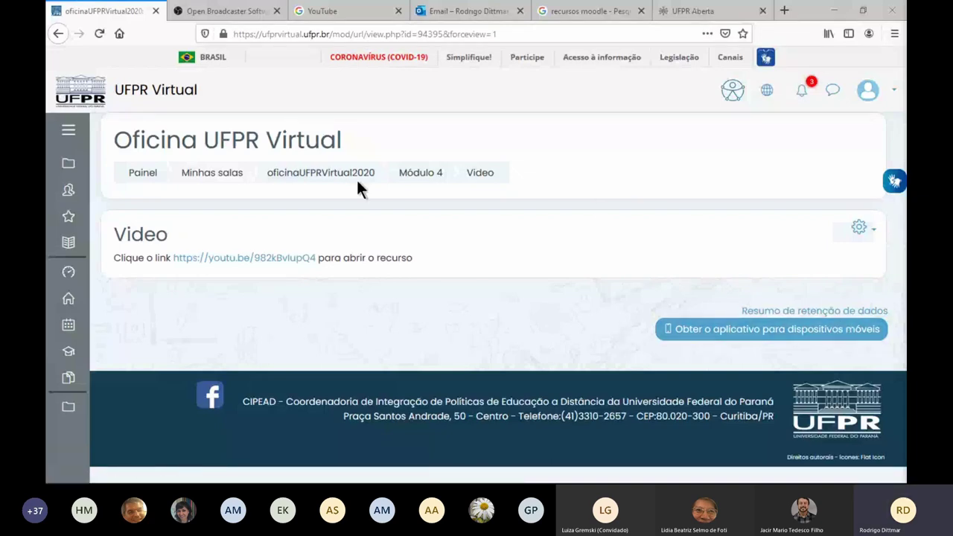
Open the Módulo 4 section of the course and scroll through its contents
click(419, 175)
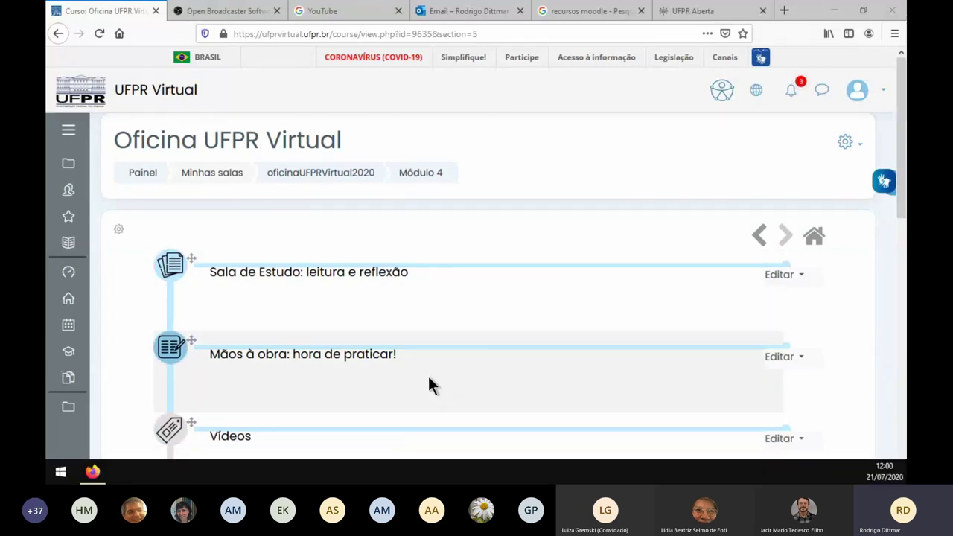
scroll(319, 365, down, 2)
scroll(319, 367, down, 6)
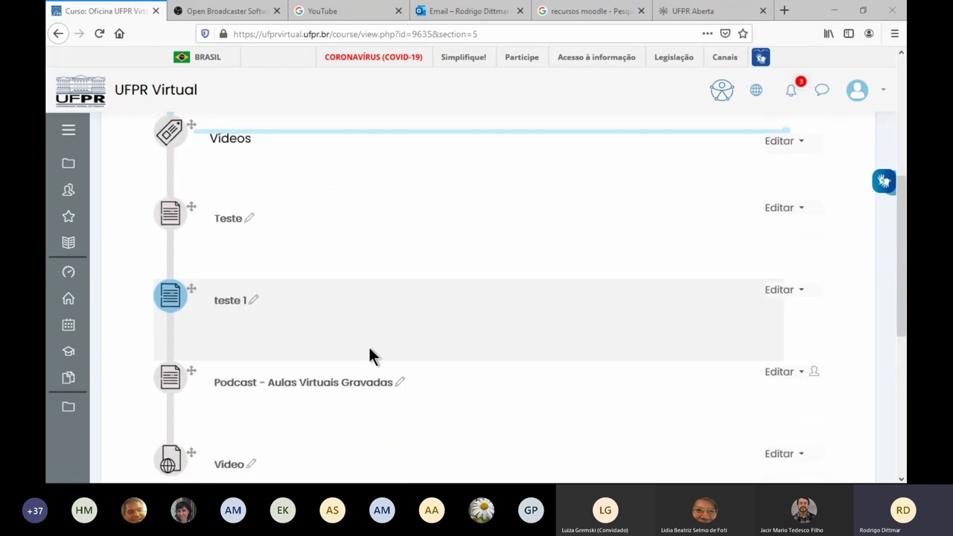
scroll(319, 392, down, 3)
scroll(358, 373, up, 10)
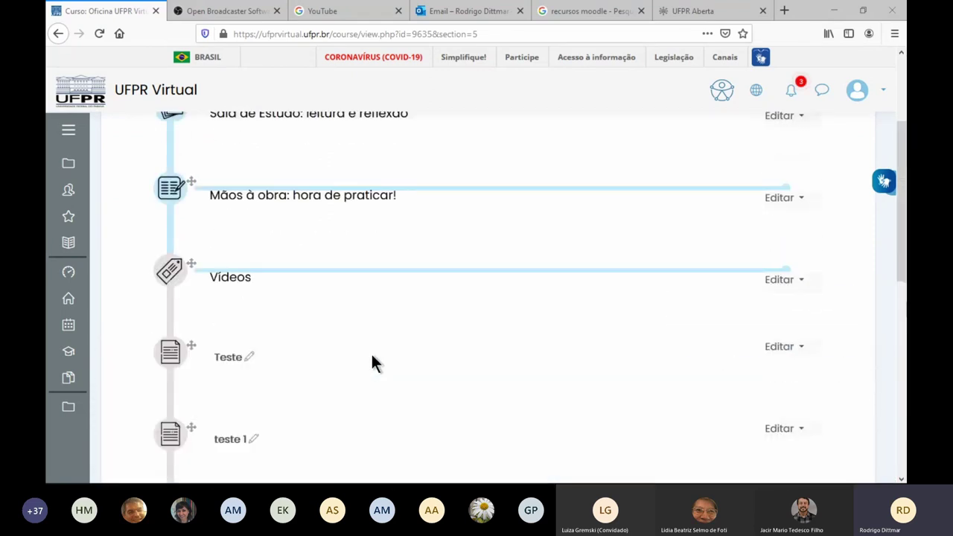
Return to the course page, open Módulo 3 and scroll down to its forums
click(345, 174)
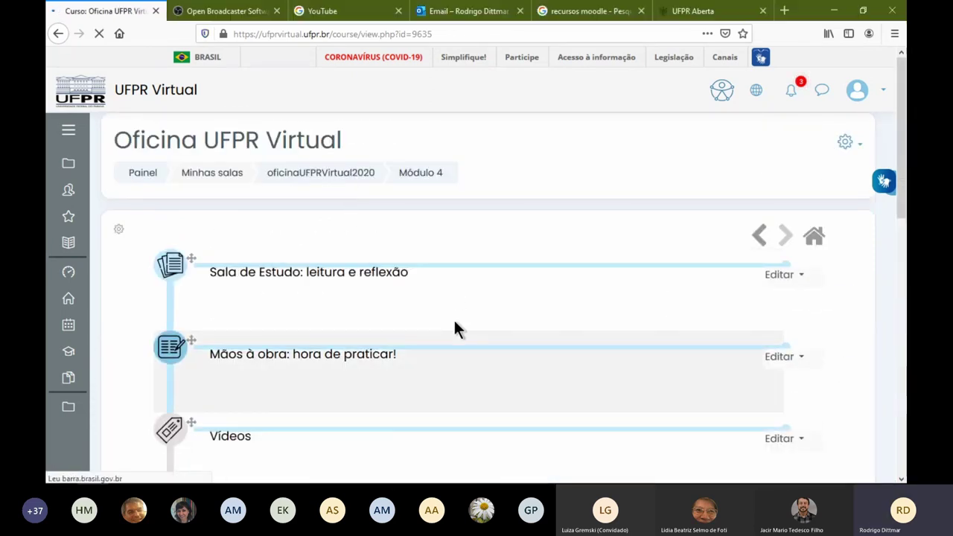
scroll(312, 316, down, 6)
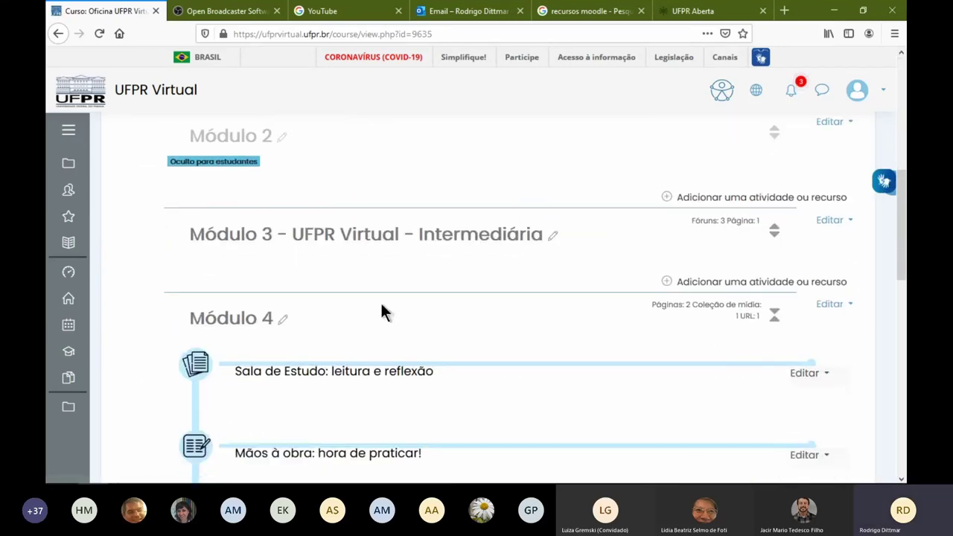
click(299, 217)
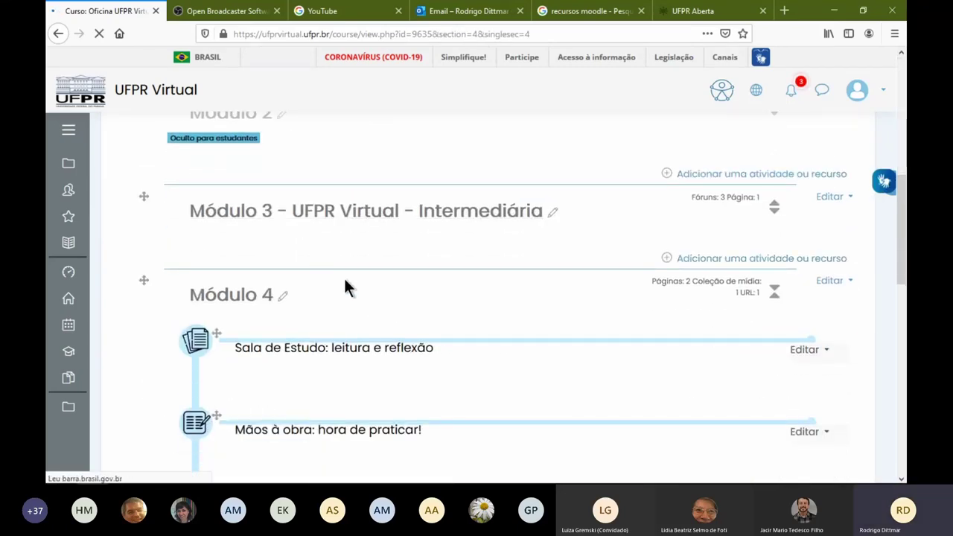
scroll(325, 285, down, 3)
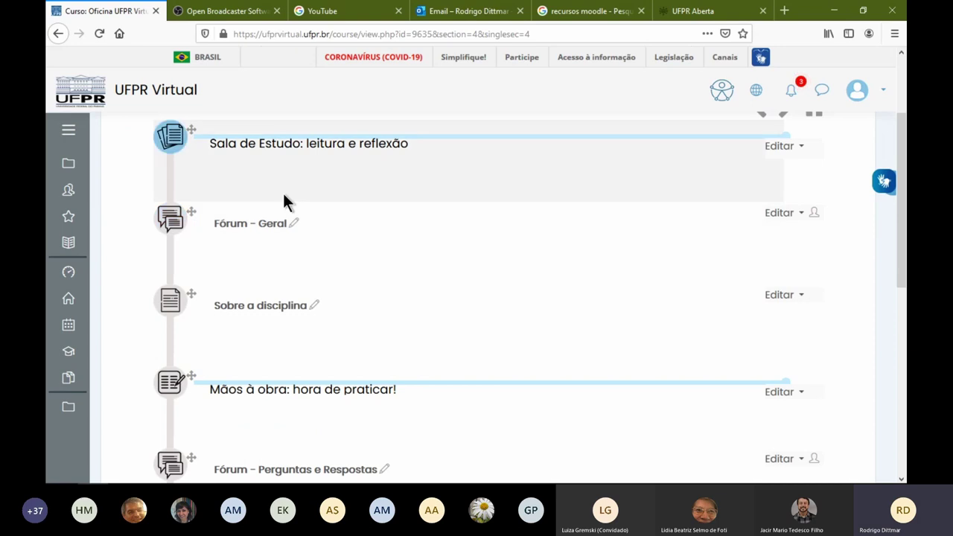
scroll(223, 316, down, 3)
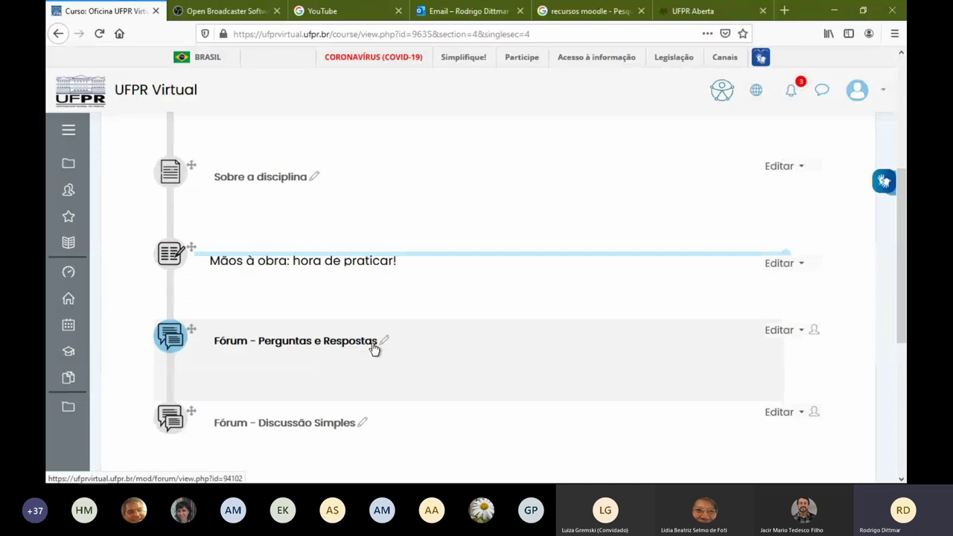
Open Fórum - Perguntas e Respostas and its Módulo 01 - Dúvidas discussion
click(375, 348)
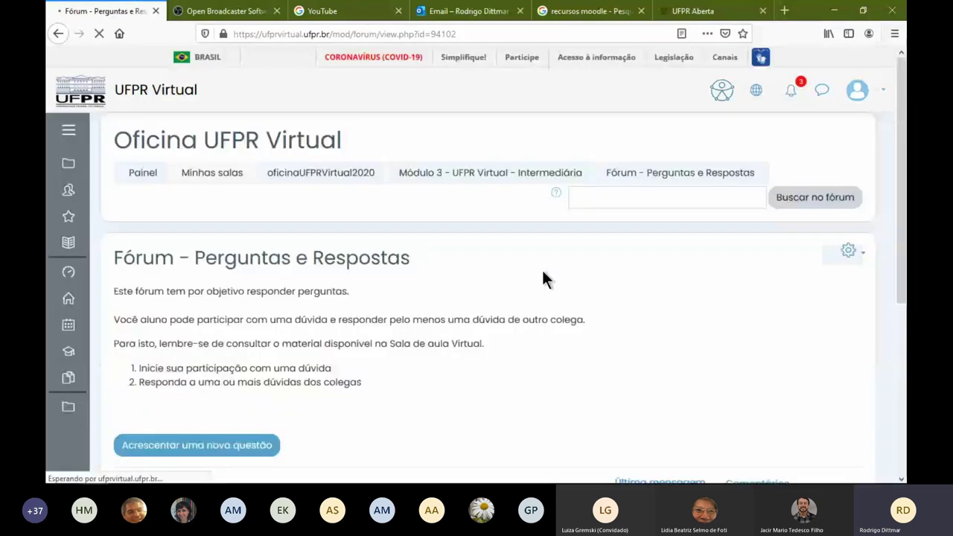
scroll(371, 311, down, 3)
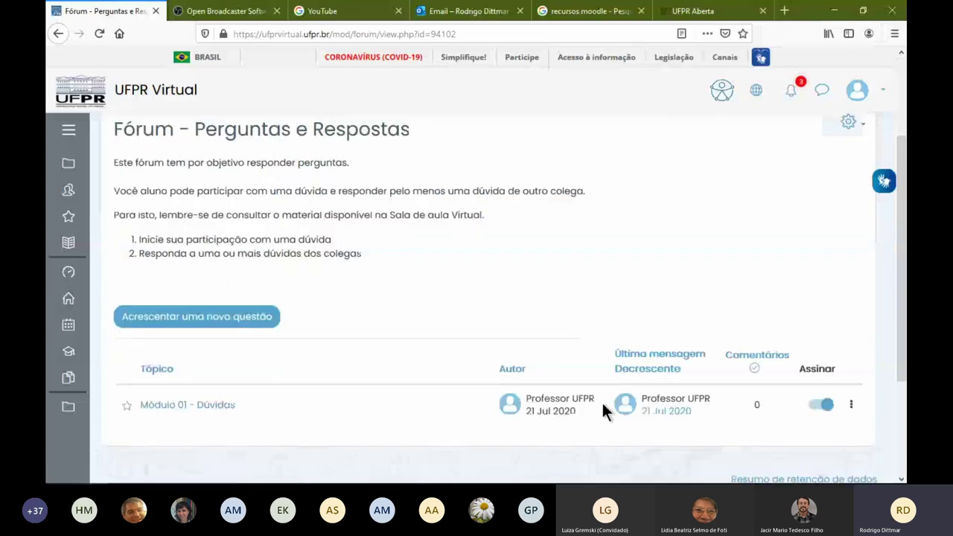
click(198, 411)
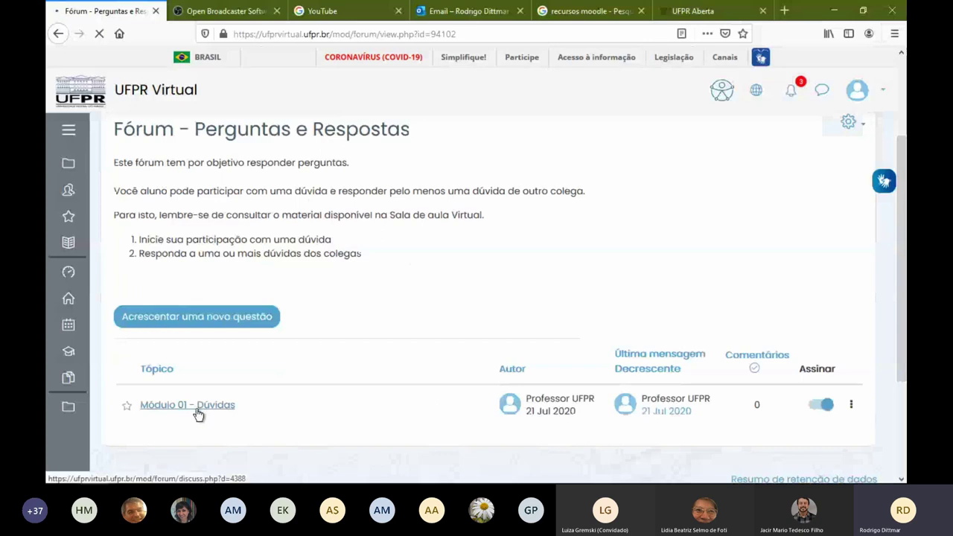
scroll(425, 321, down, 3)
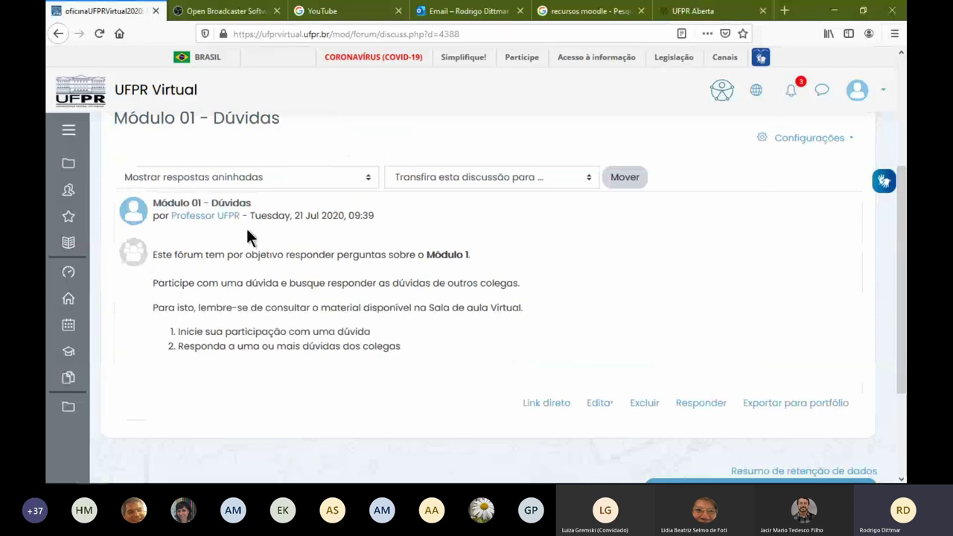
Start a reply, view the discussion's options, then go back to the forum topic list
click(701, 402)
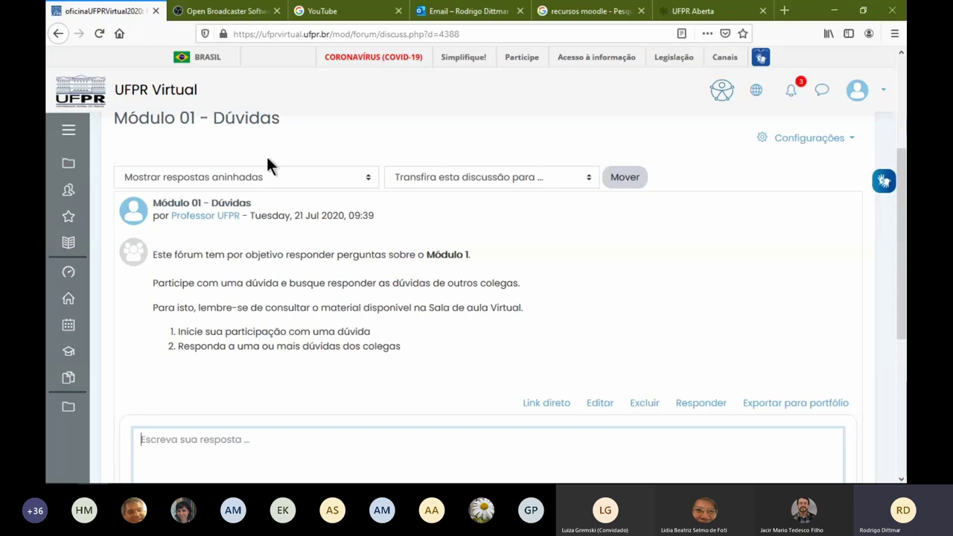
click(756, 139)
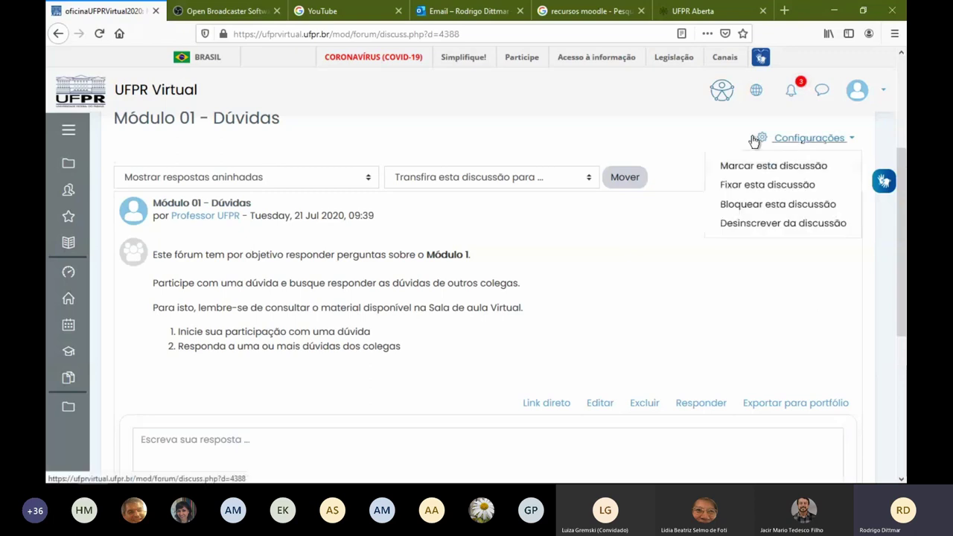
click(56, 34)
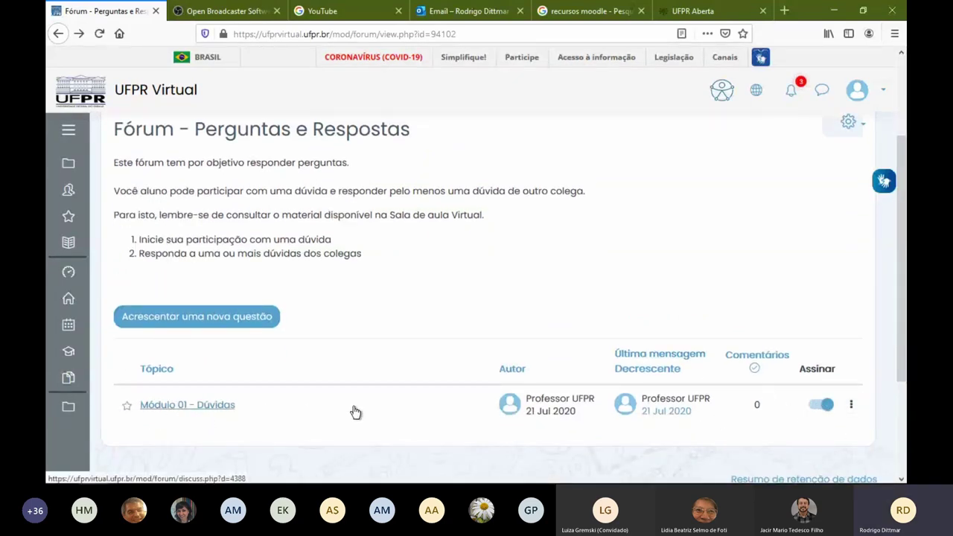
scroll(548, 365, up, 2)
Open the forum's Editar configurações and review the Modo de assinatura choices under Assinatura e monitoramento
click(847, 187)
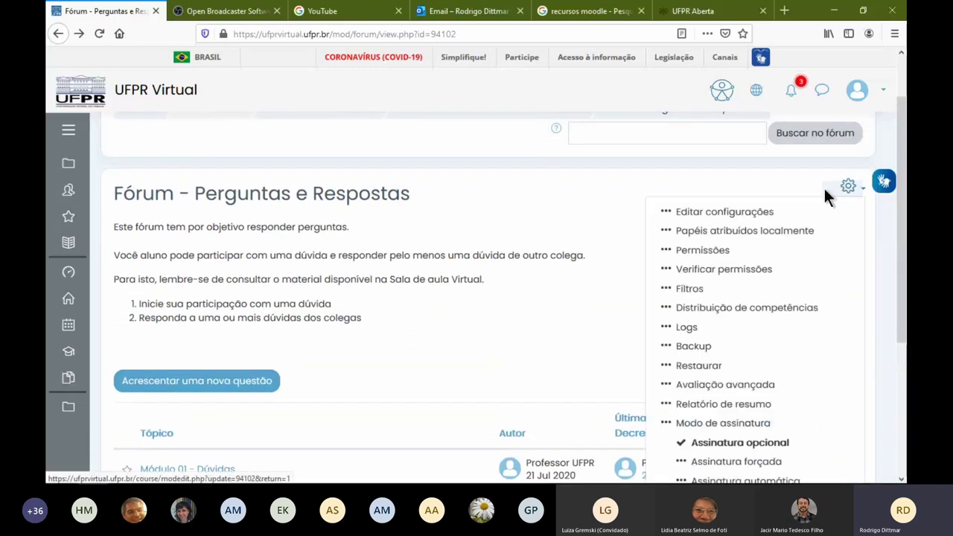
click(824, 189)
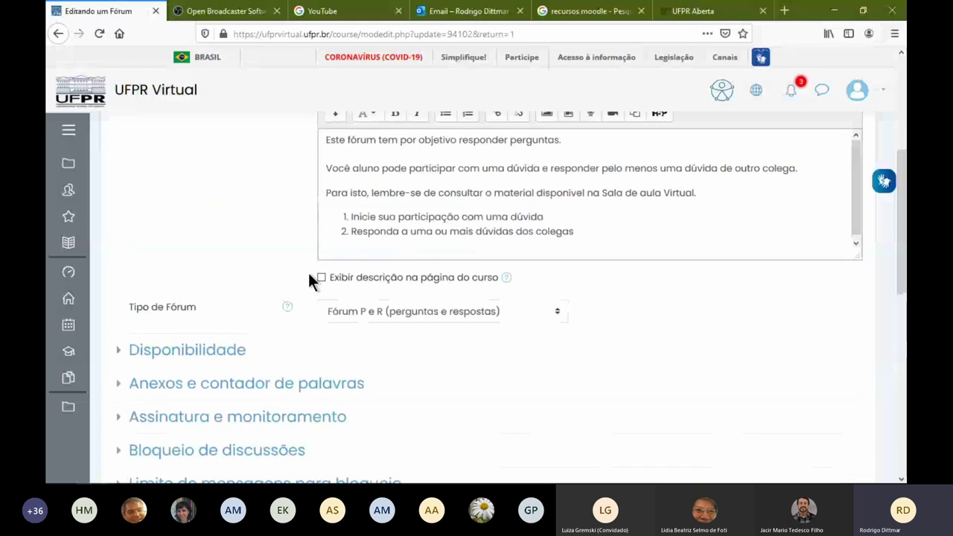
scroll(283, 281, down, 3)
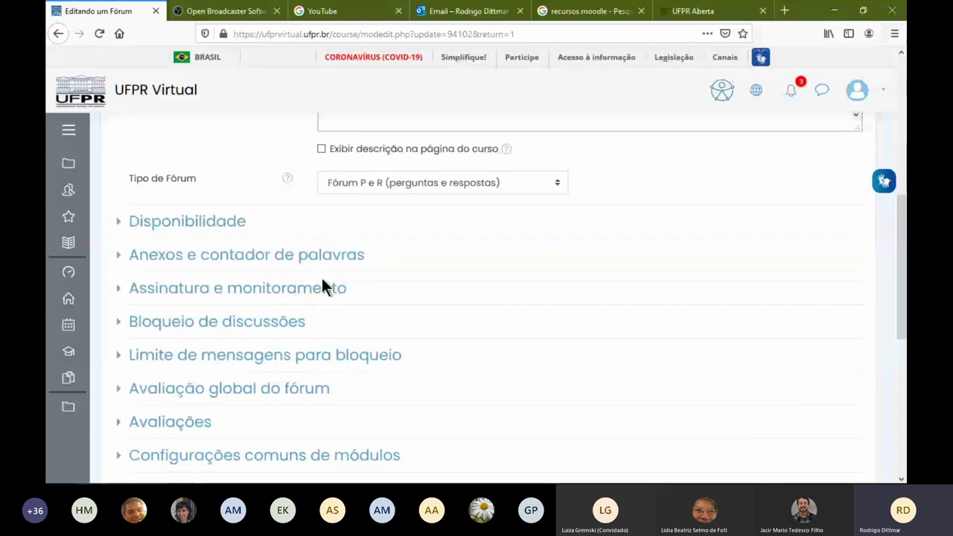
click(261, 298)
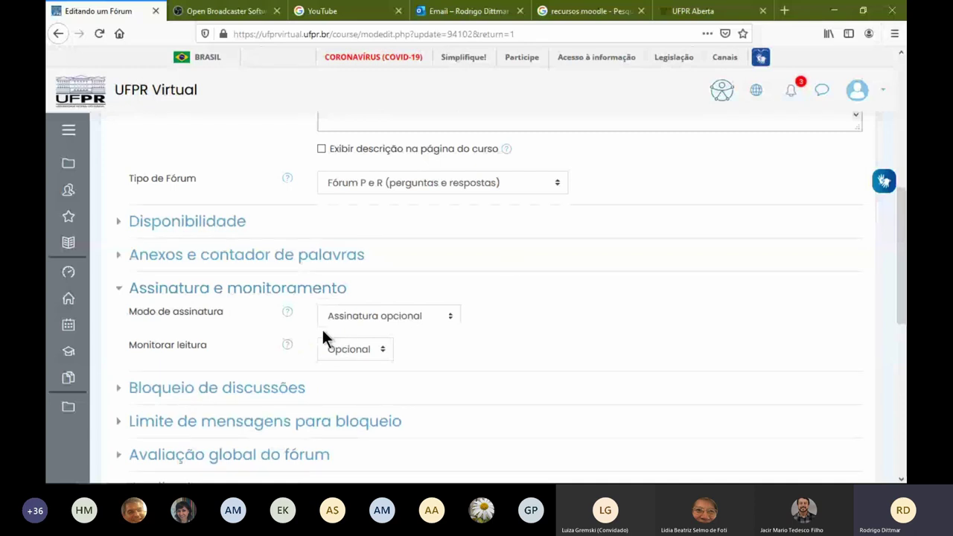
click(435, 319)
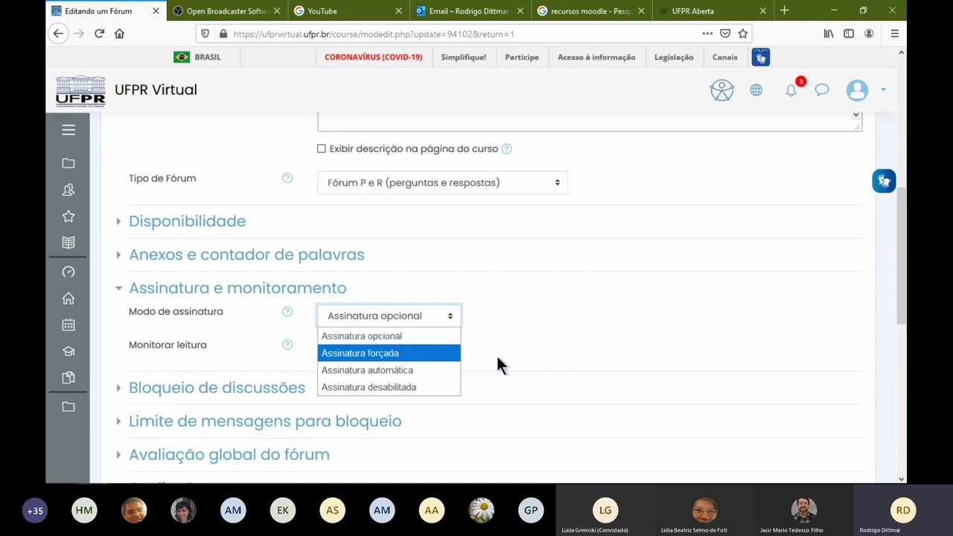
scroll(496, 355, up, 15)
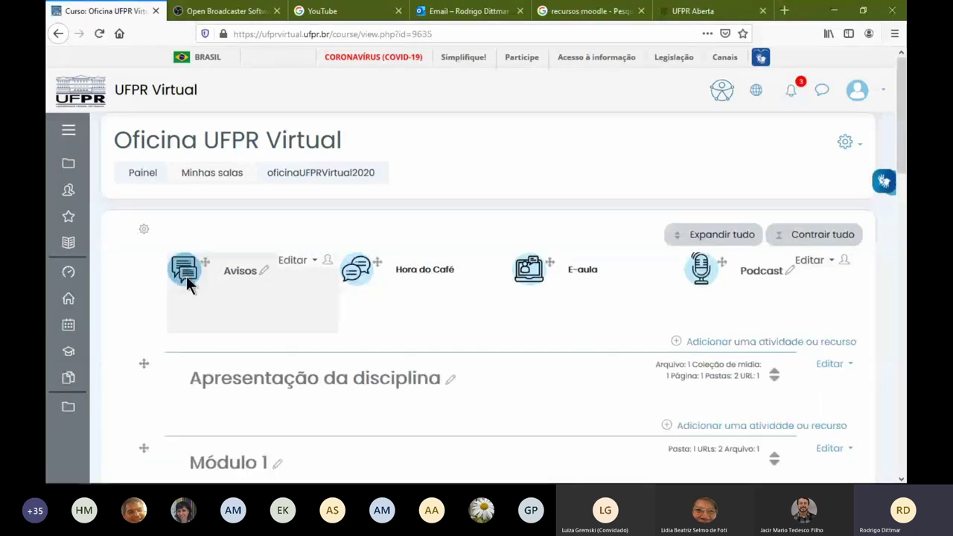
Open the Avisos forum's settings form and scroll through it
click(186, 270)
click(848, 227)
click(753, 248)
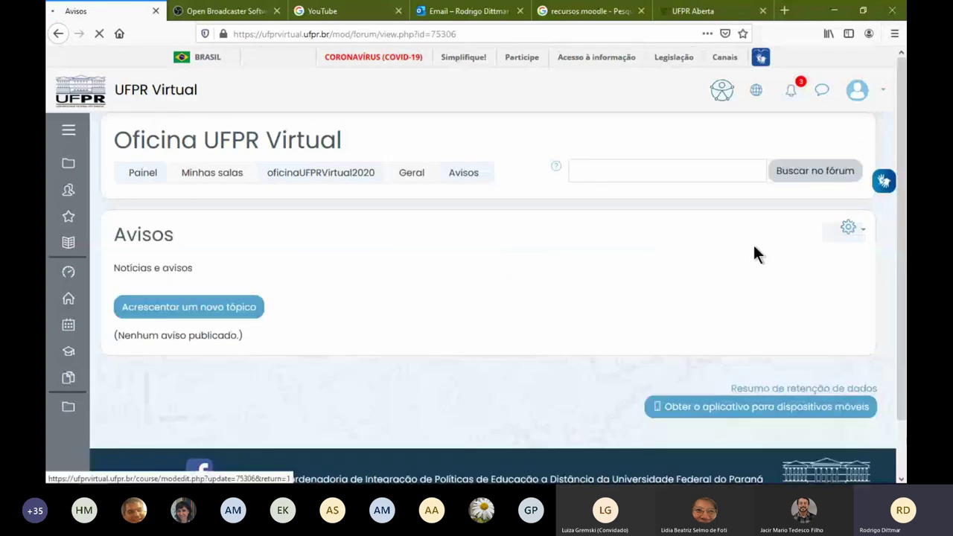
scroll(428, 268, down, 4)
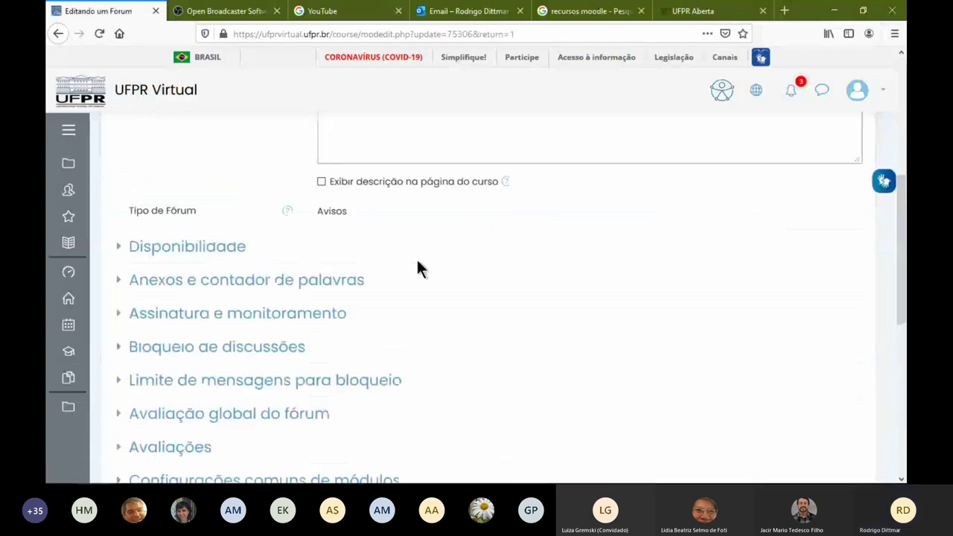
scroll(313, 387, down, 2)
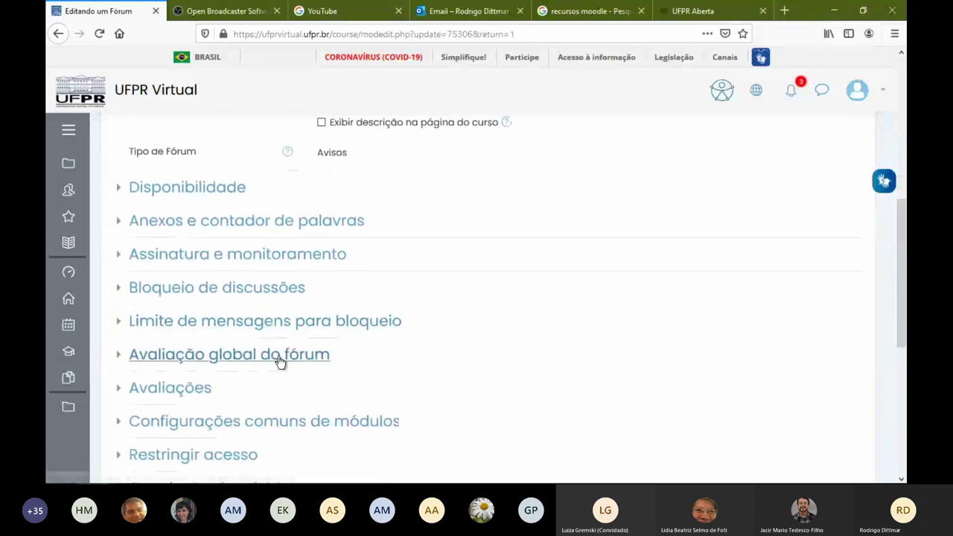
scroll(444, 378, down, 3)
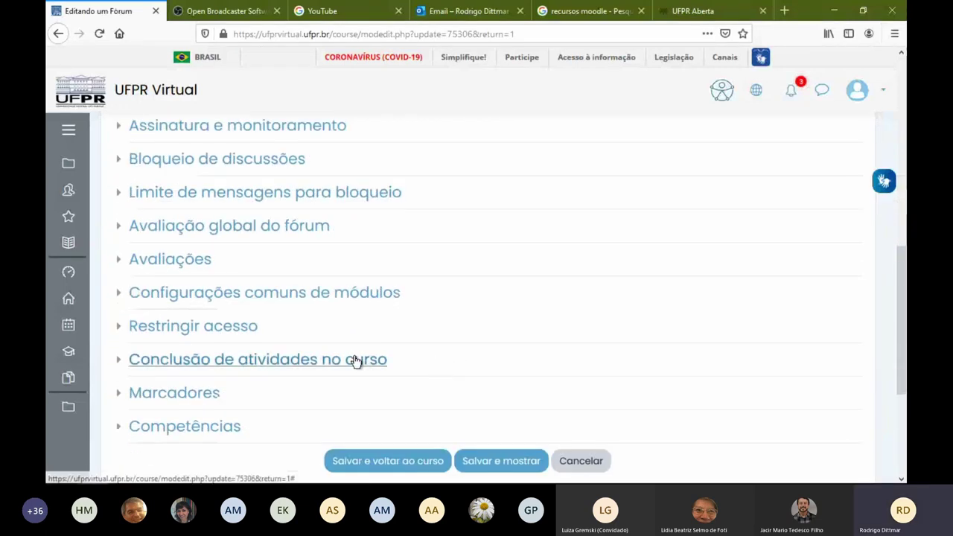
scroll(308, 390, up, 1)
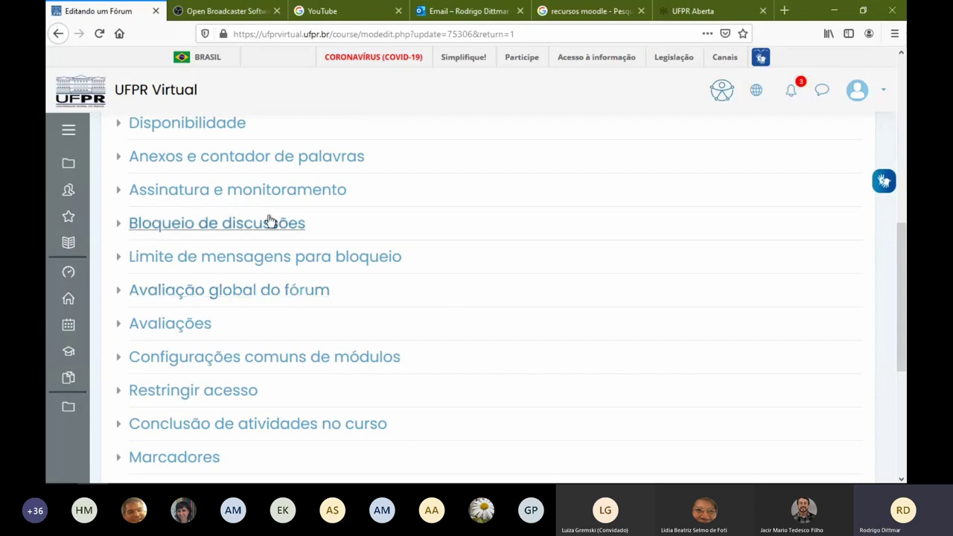
Expand the Avisos subscription and tracking settings, then return to the oficinaUFPRVirtual2020 course page
click(311, 190)
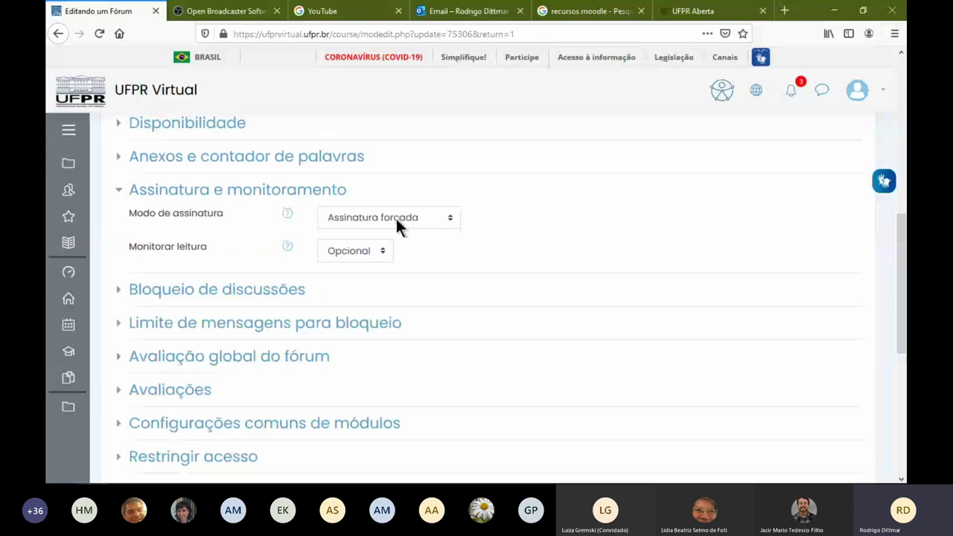
scroll(360, 225, up, 2)
scroll(363, 227, up, 6)
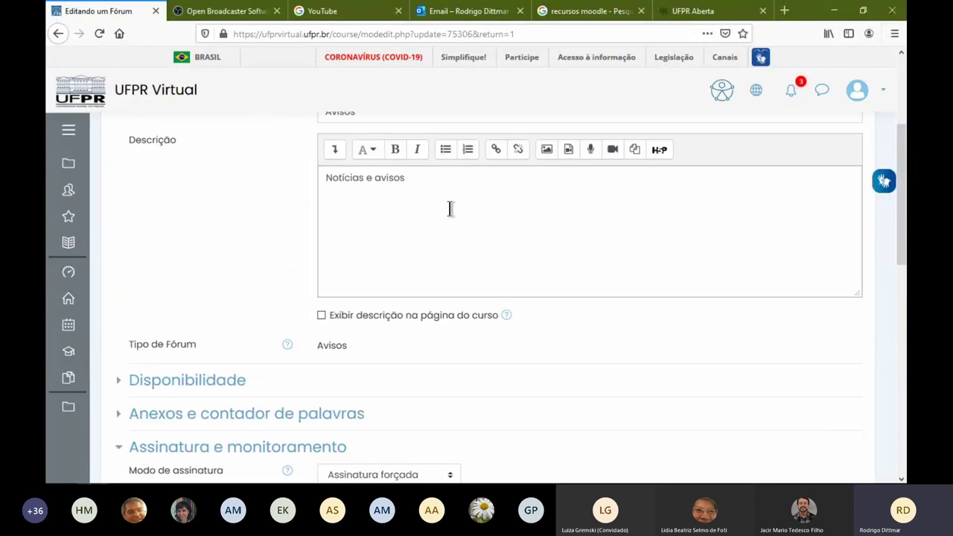
click(344, 173)
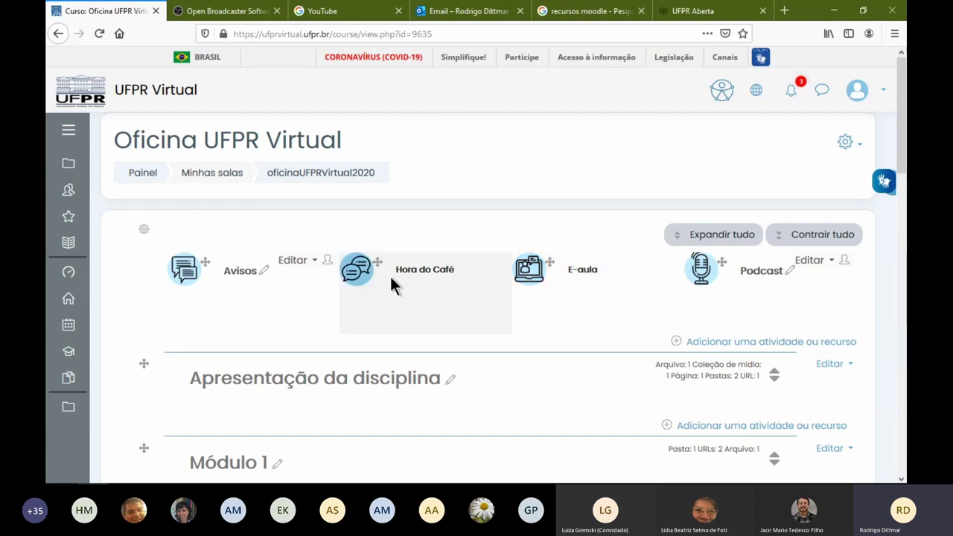
Look into Fórum - Geral, then go back and open Fórum - Discussão Simples
scroll(390, 276, down, 9)
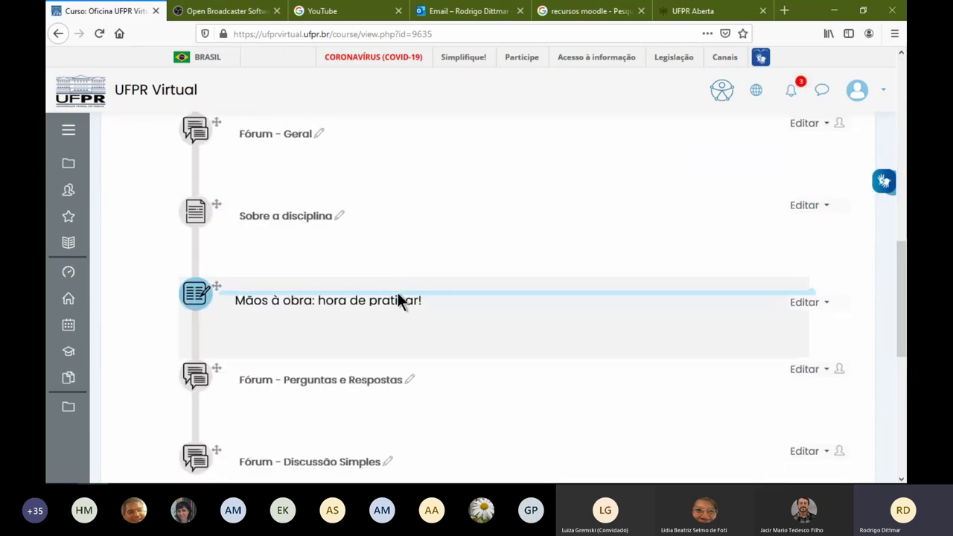
scroll(424, 365, down, 2)
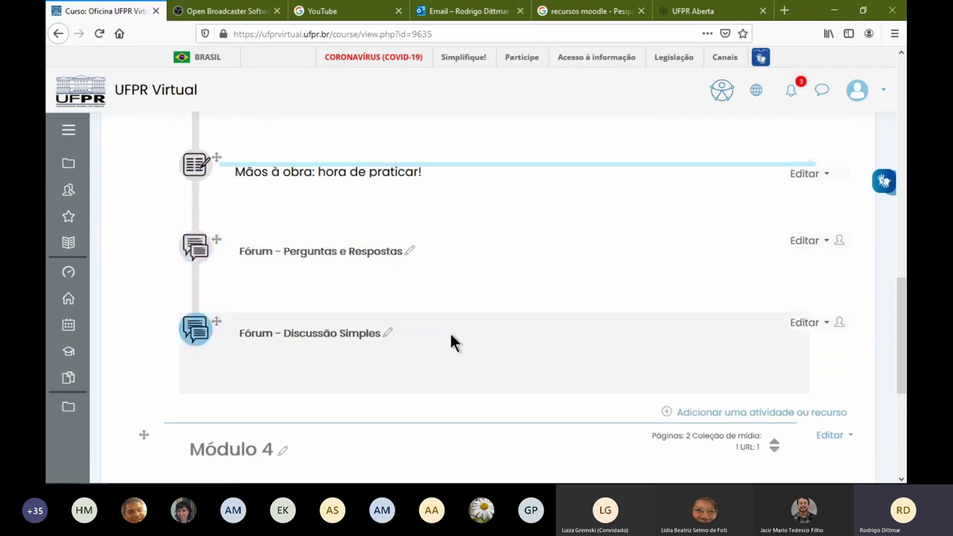
scroll(451, 343, up, 3)
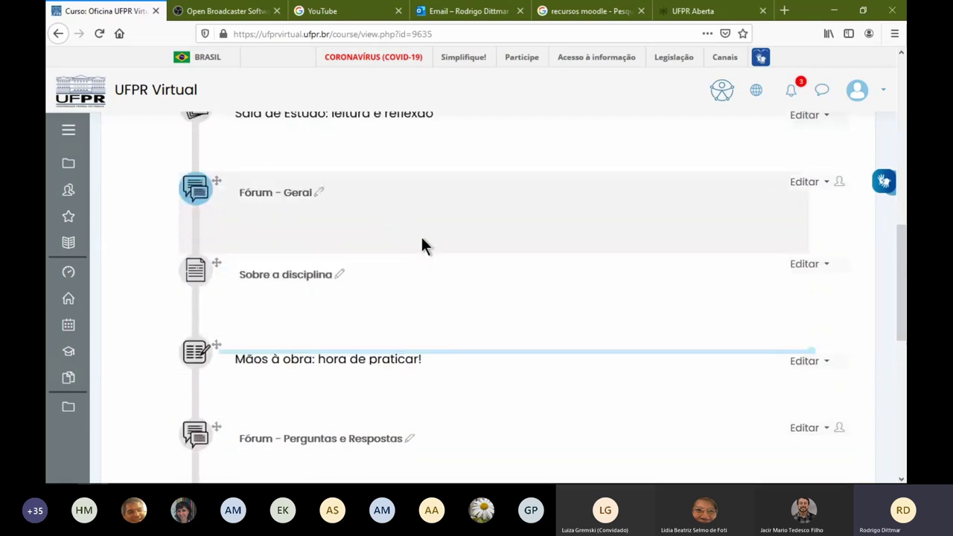
click(296, 200)
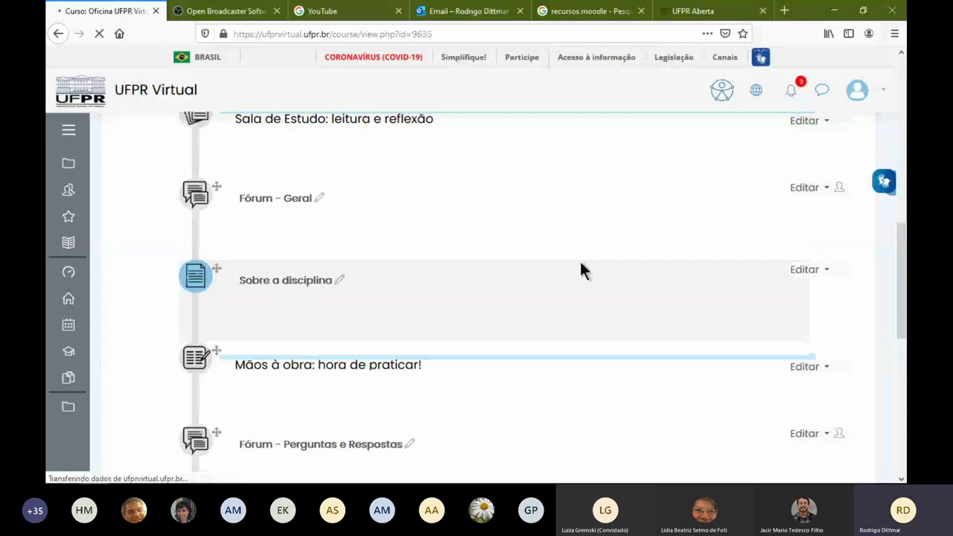
mouse_move(68, 351)
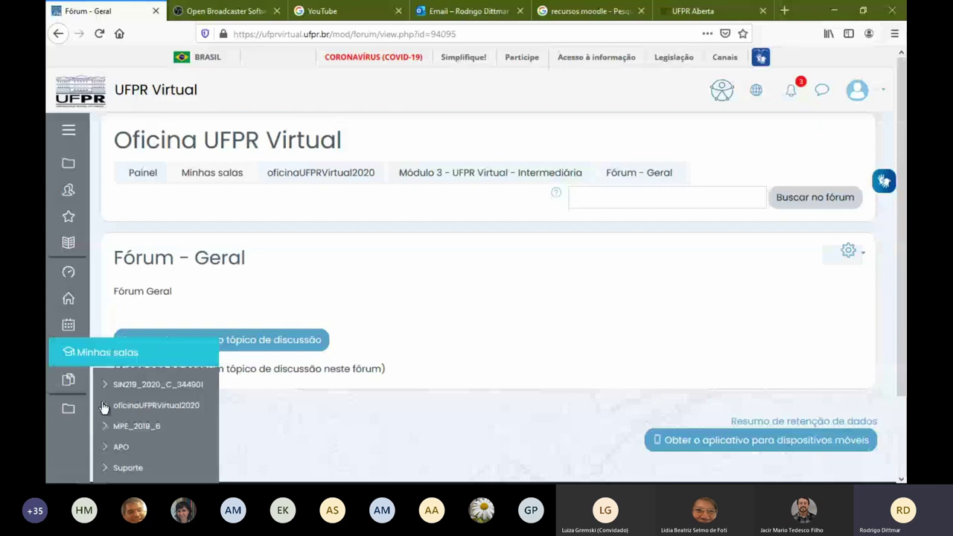
click(104, 407)
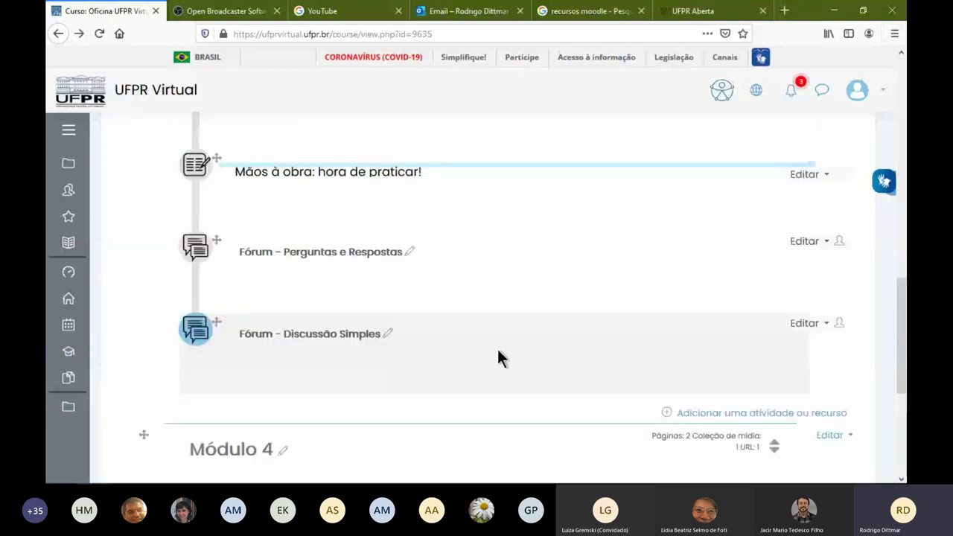
click(802, 325)
click(372, 335)
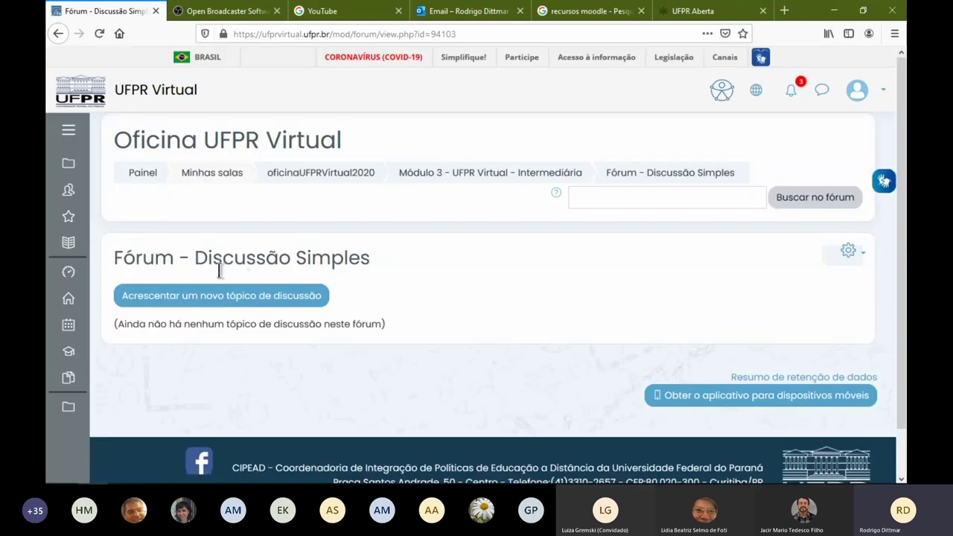
Post a new topic with subject 'teste' and message 'teste'
click(248, 297)
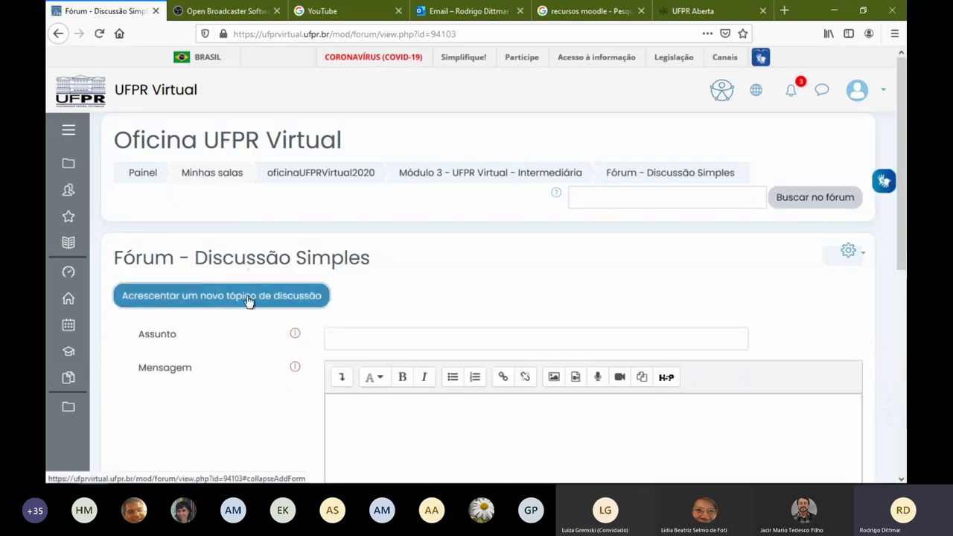
click(357, 338)
text(teste)
click(436, 421)
text(teste)
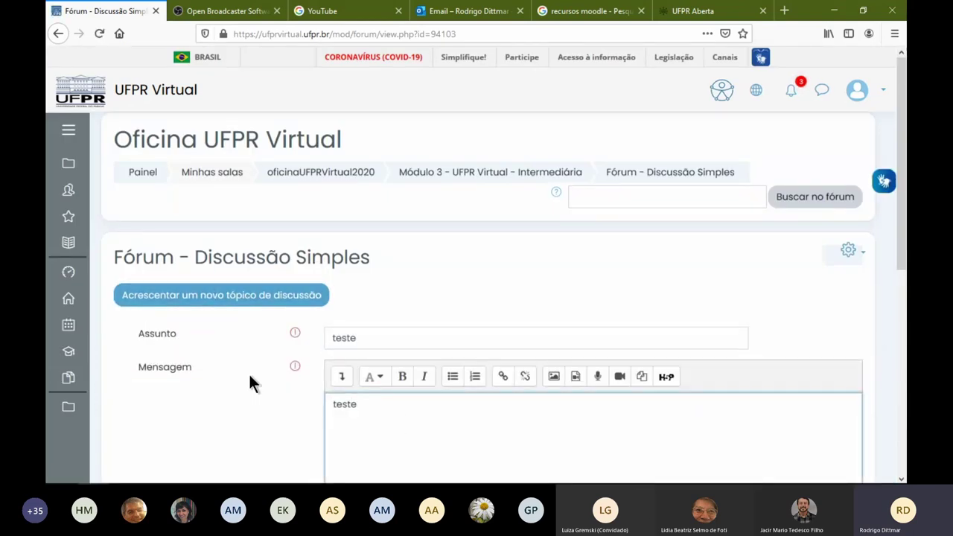
scroll(476, 332, down, 5)
click(462, 294)
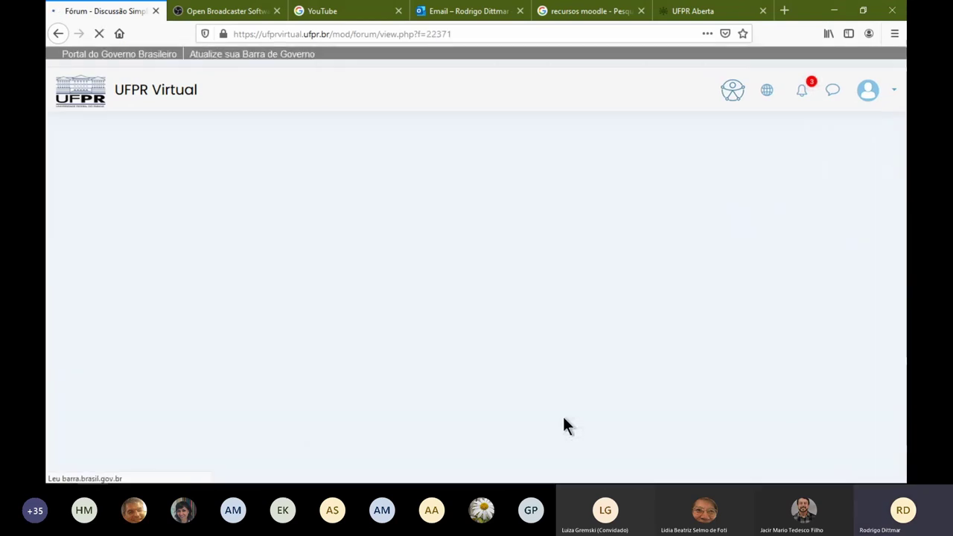
Post a second topic with subject 'eeee' and message 'ee'
scroll(446, 350, down, 2)
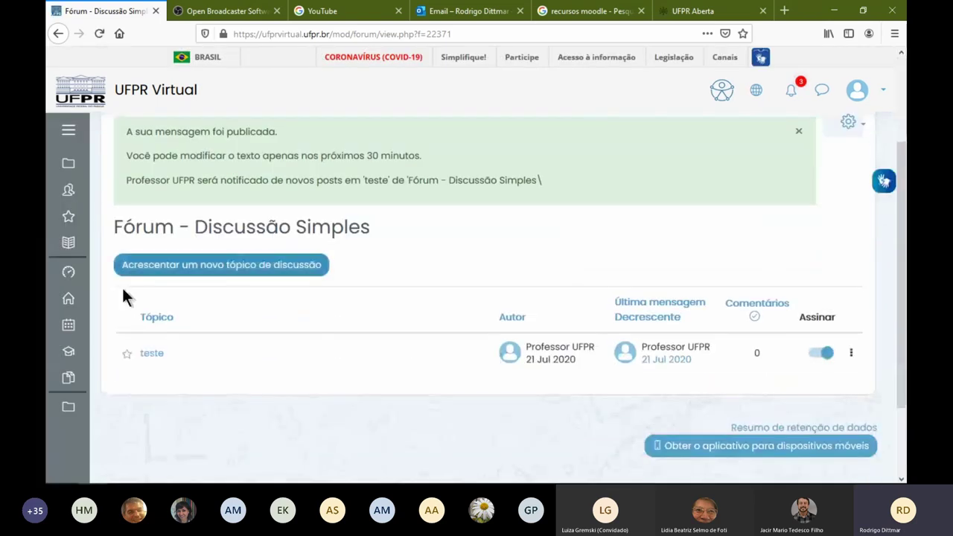
click(202, 268)
click(419, 304)
text(eeee)
click(453, 419)
text(ee)
scroll(485, 414, down, 5)
click(398, 259)
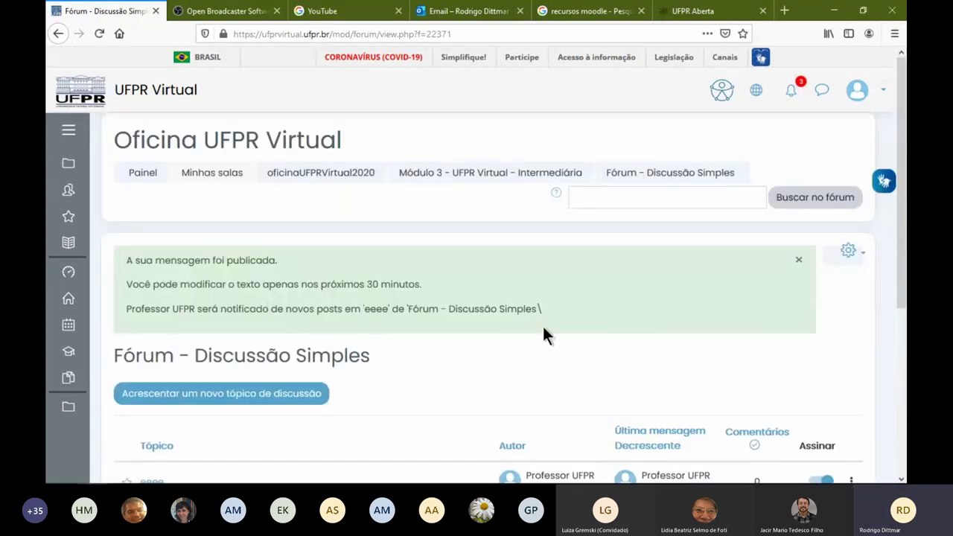
Highlight the publication notice, stressing its 30-minute editing limit
scroll(404, 385, down, 5)
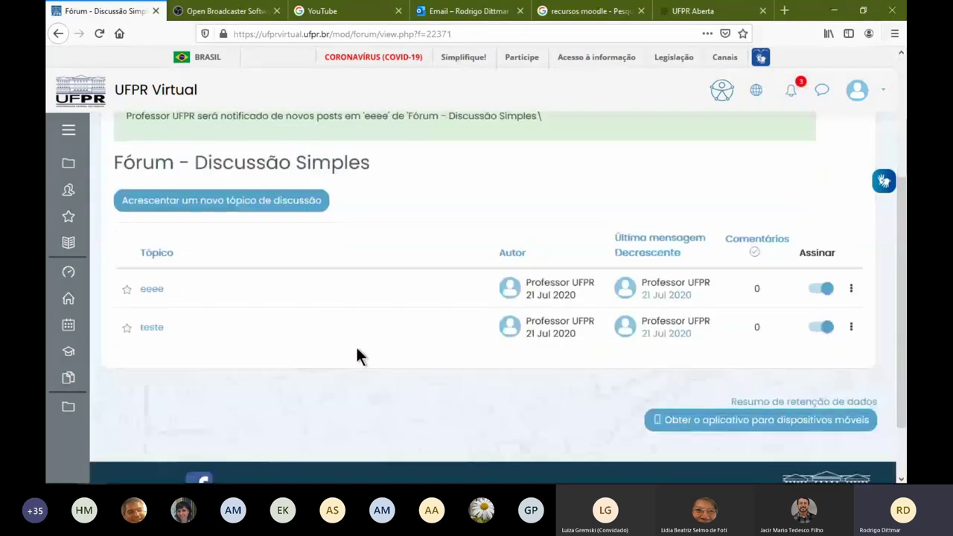
scroll(358, 353, up, 3)
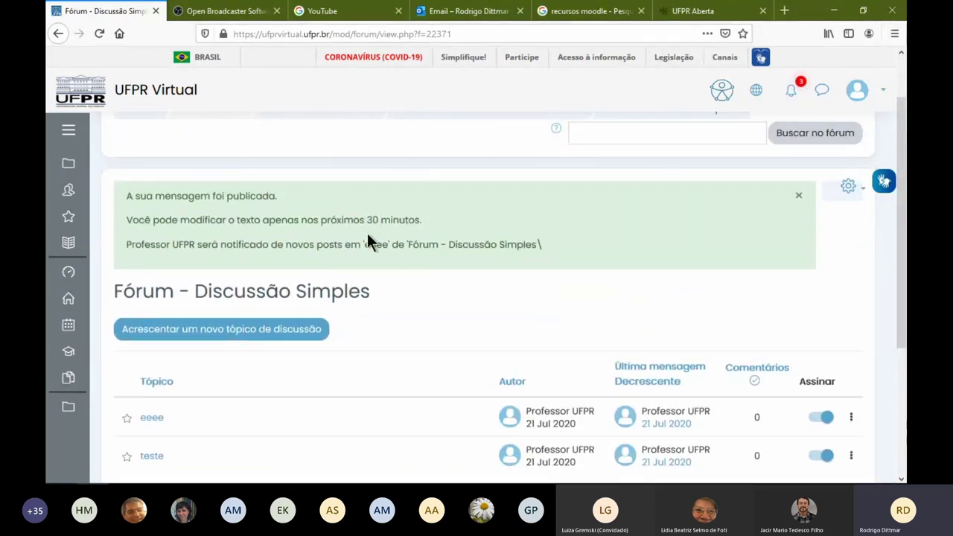
drag(321, 220, 421, 220)
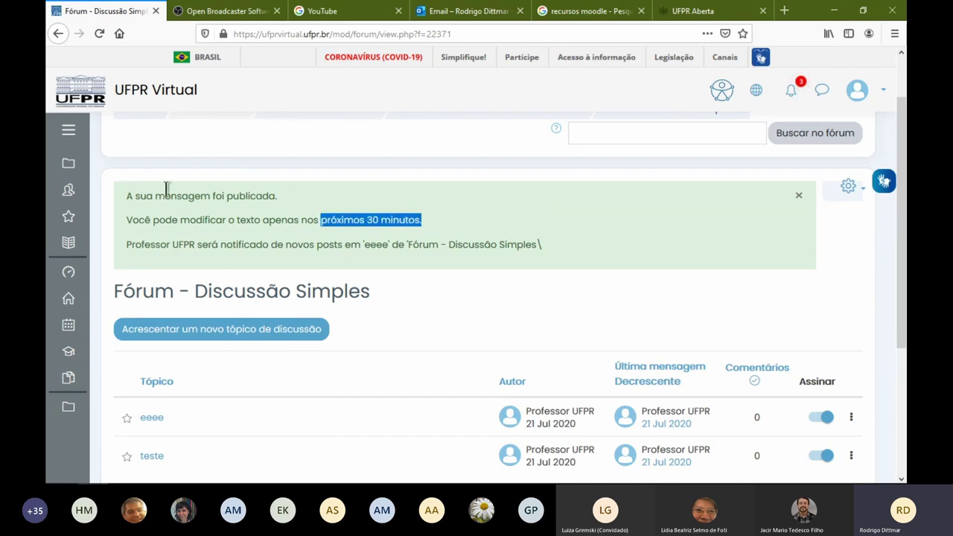
drag(124, 192, 543, 244)
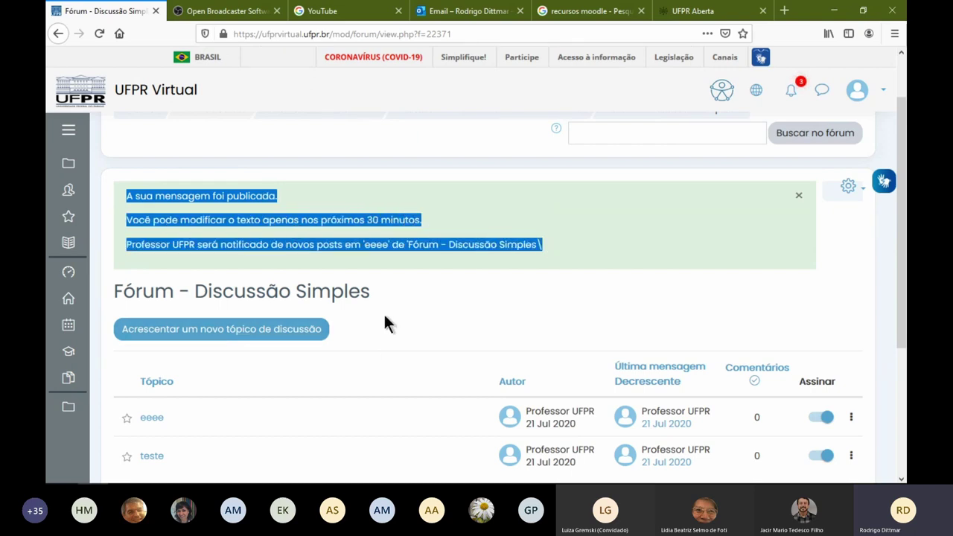
drag(322, 218, 396, 217)
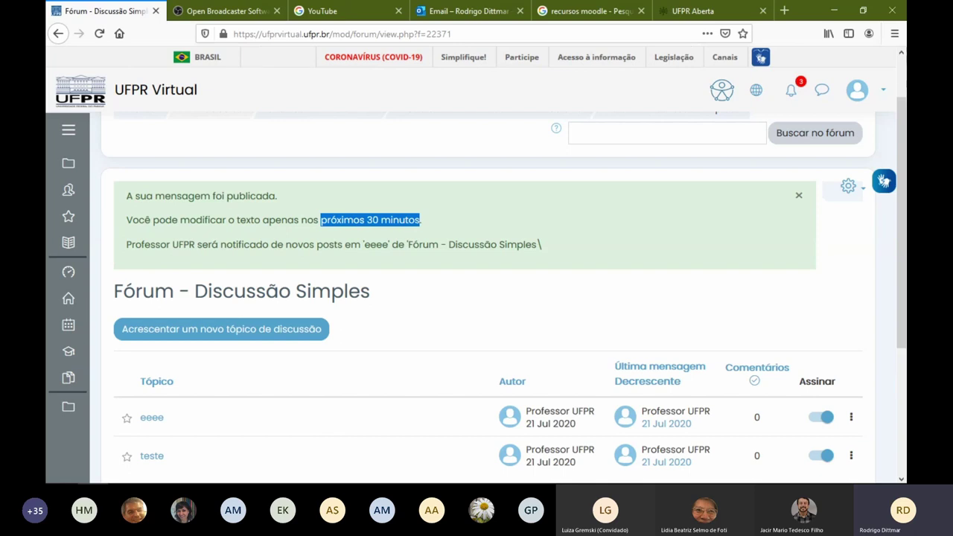
scroll(446, 216, up, 2)
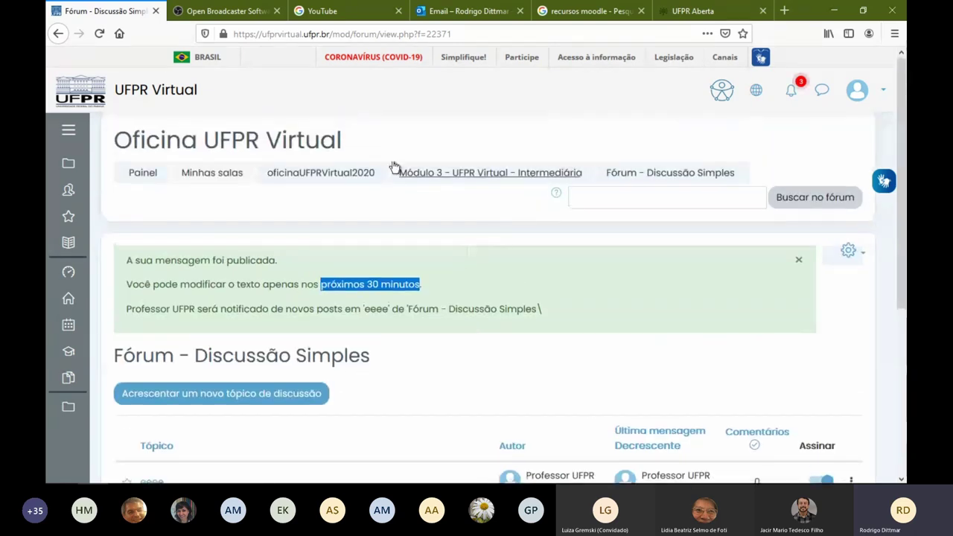
Return to the course page and turn off editing with Desativar edição
click(285, 180)
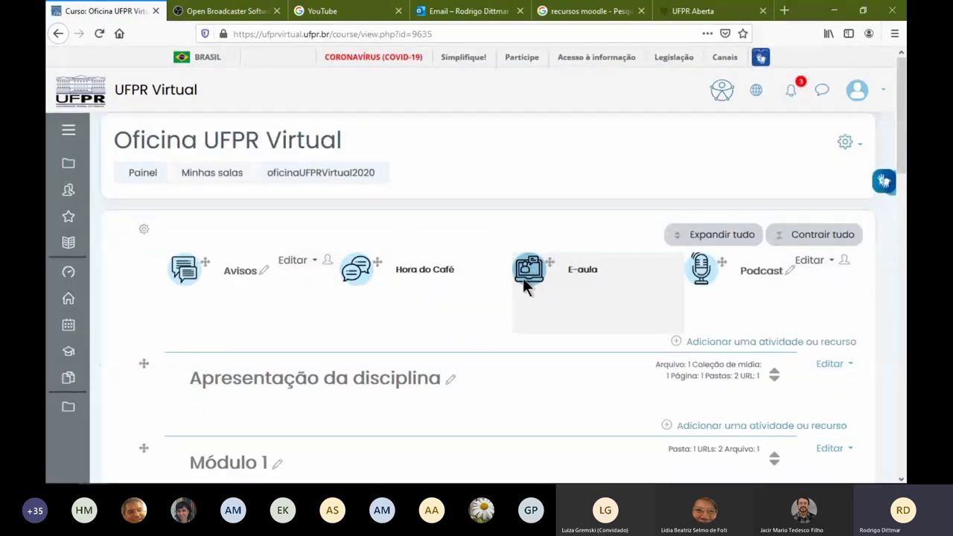
click(857, 146)
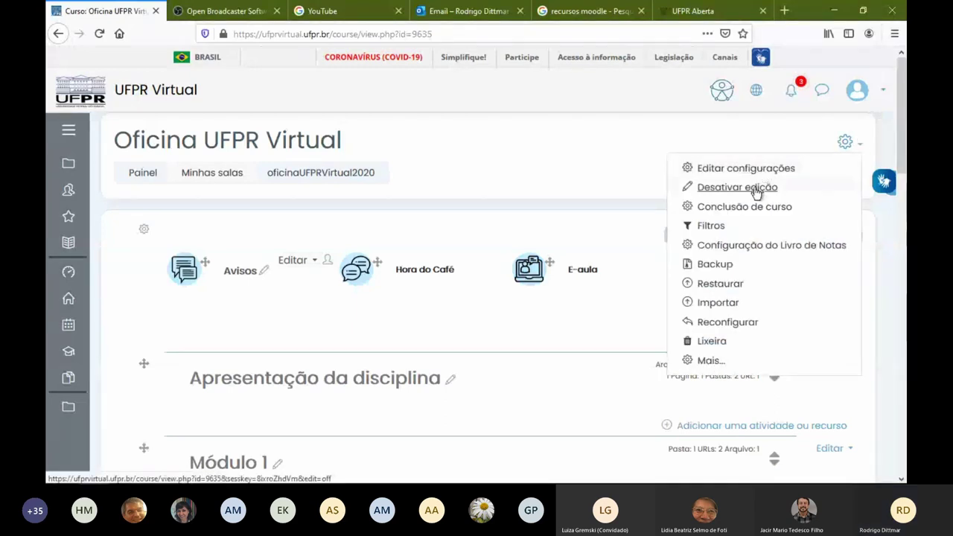
click(755, 186)
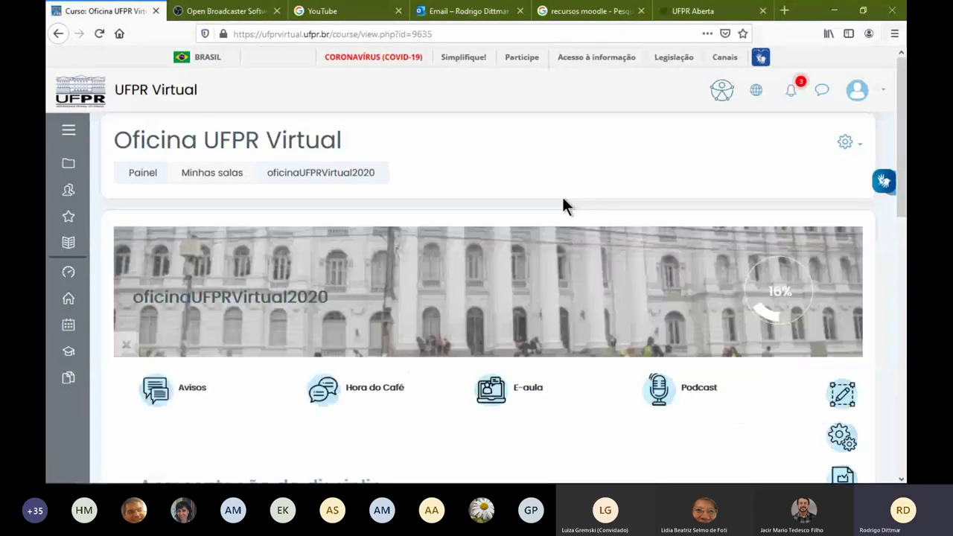
scroll(562, 206, down, 10)
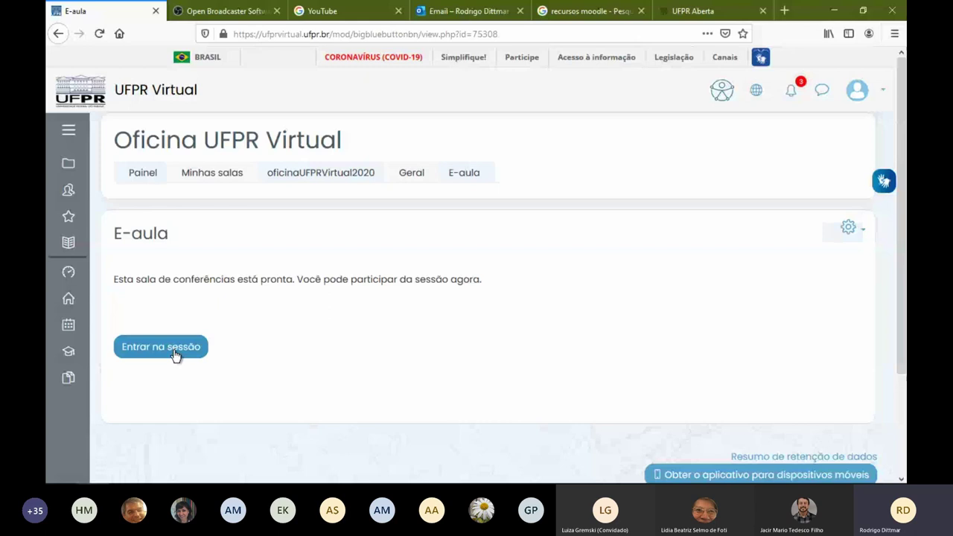
Join the E-aula web conference with microphone audio and allow microphone access
click(165, 354)
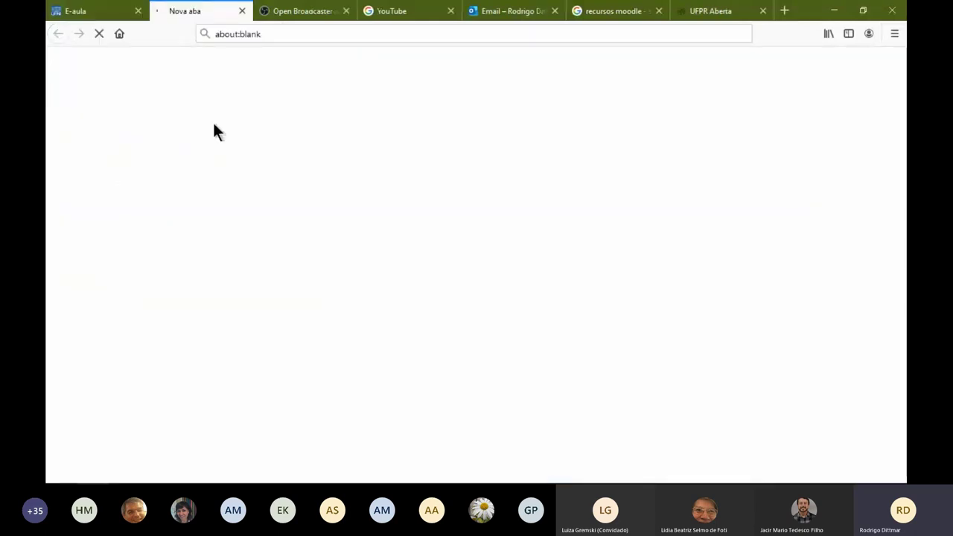
click(105, 11)
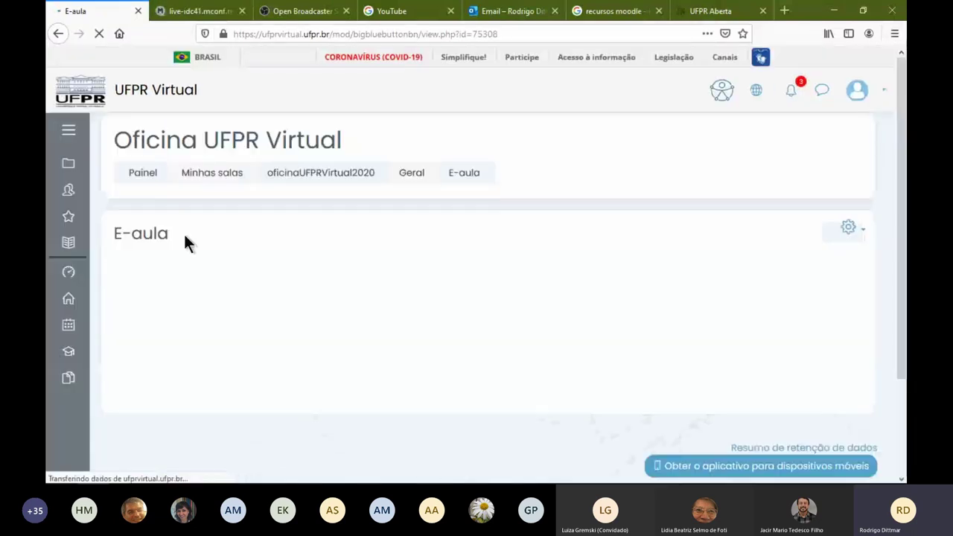
click(183, 10)
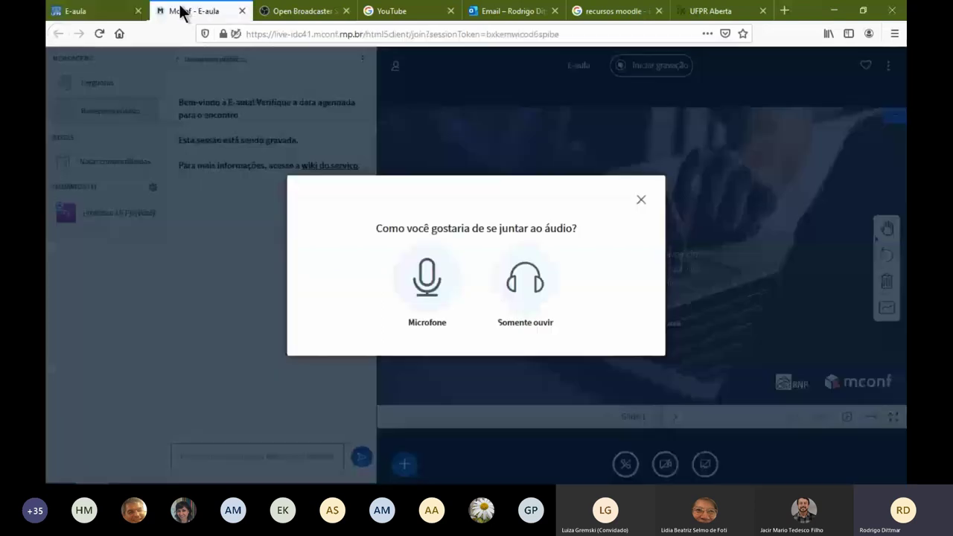
click(463, 308)
click(320, 139)
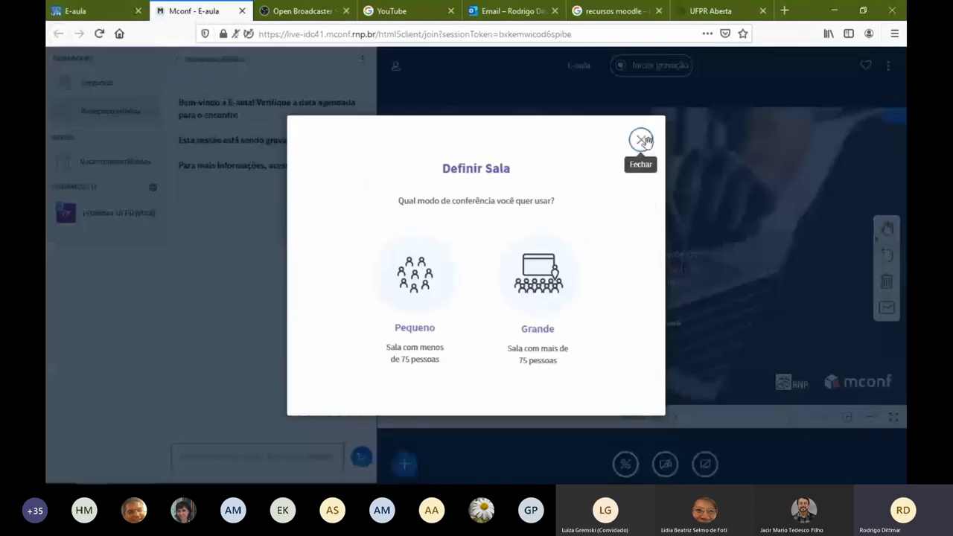
Reopen the closed conference tab with Ctrl+Shift+T, dismiss the audio prompt, and choose Pequeno room mode
click(642, 140)
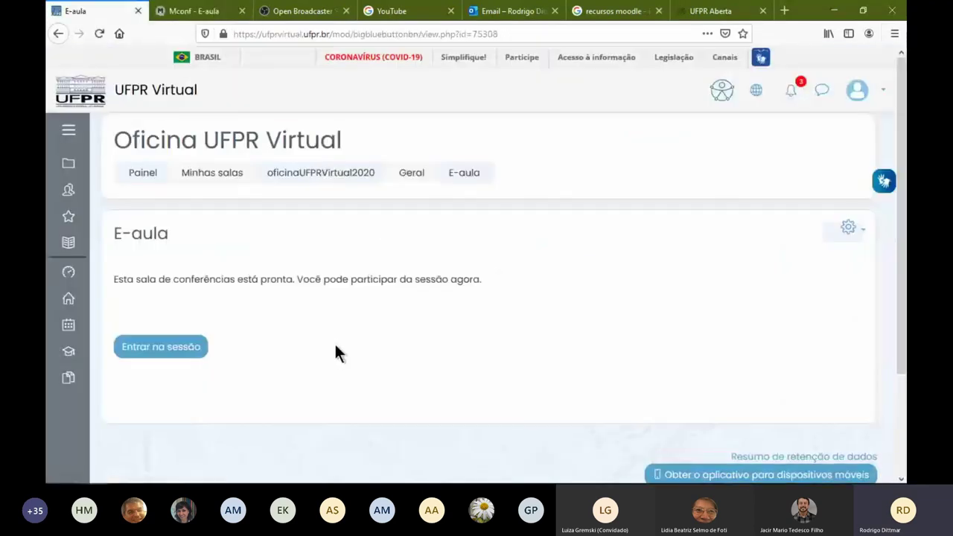
click(232, 14)
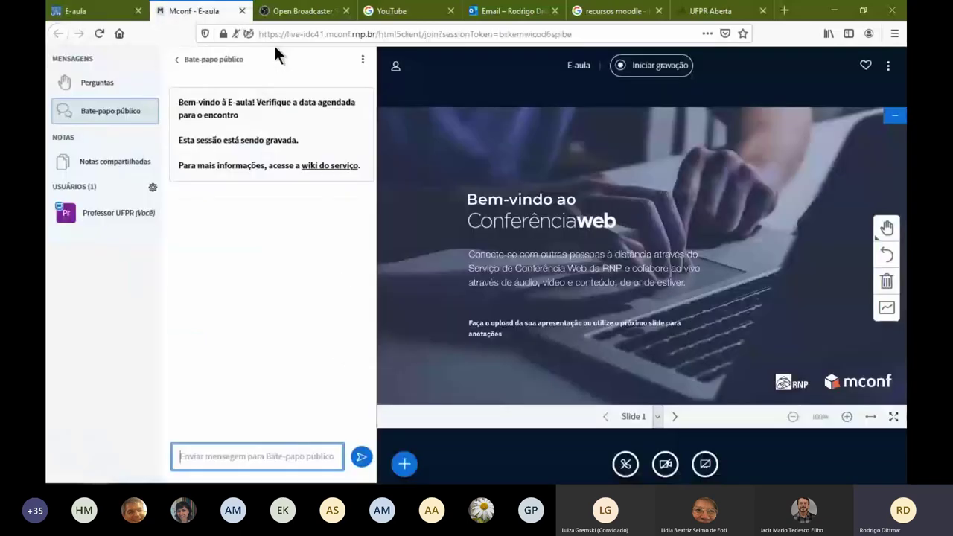
click(242, 11)
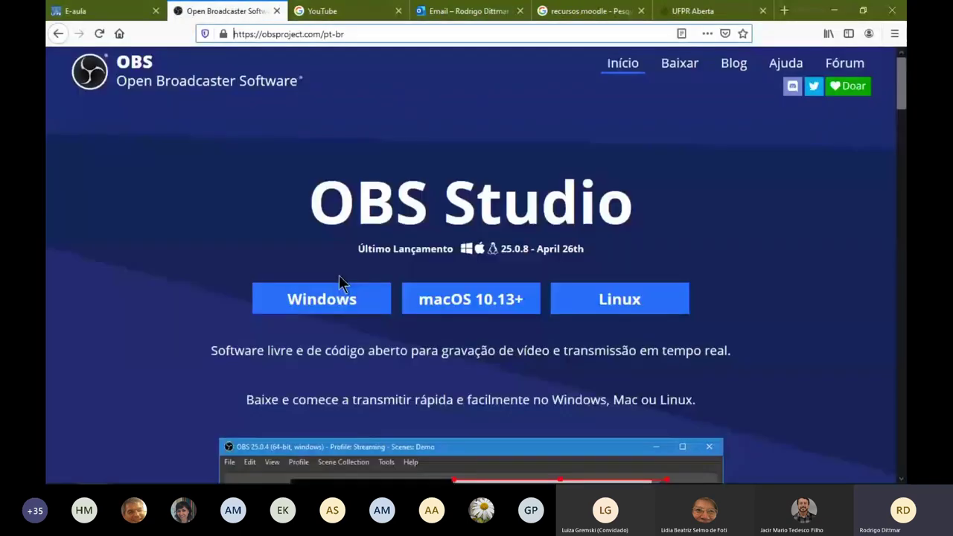
key(ctrl+shift+t)
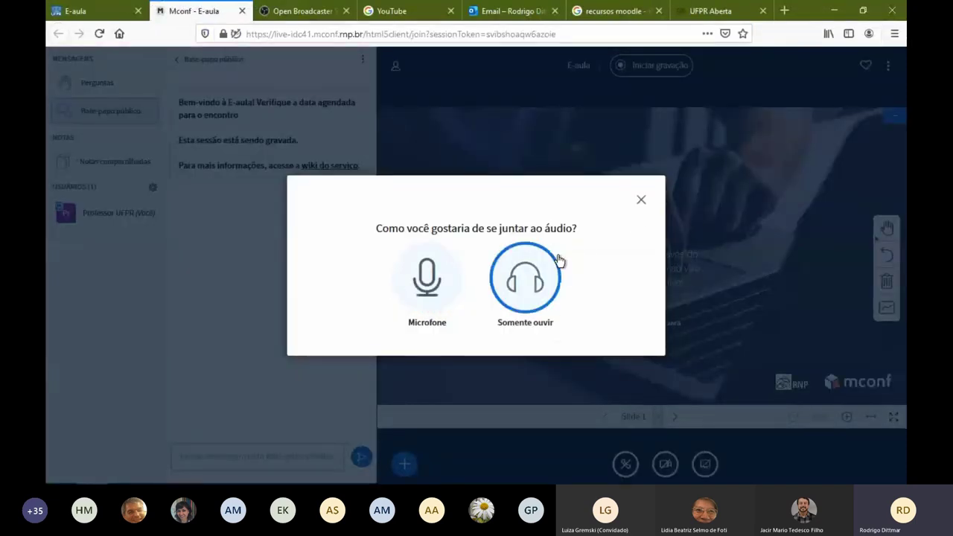
click(641, 203)
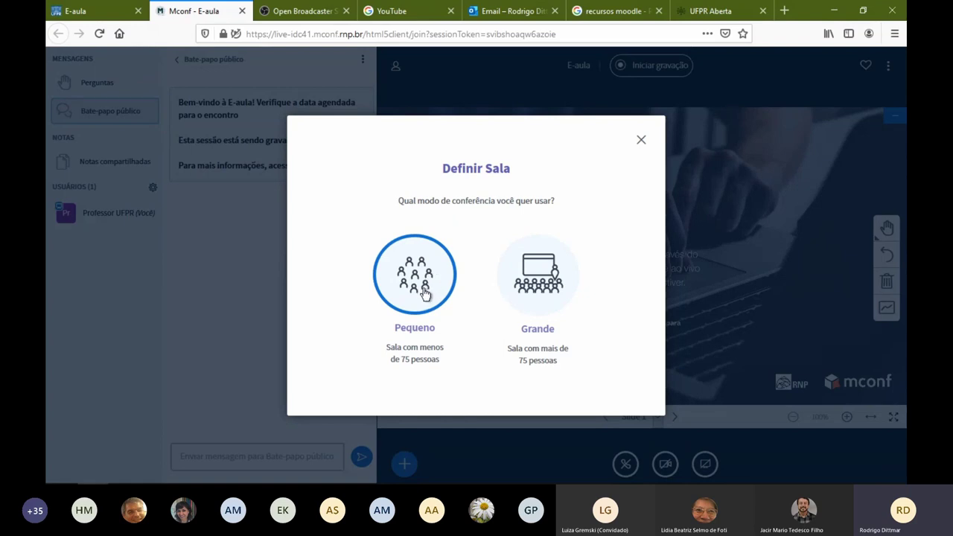
click(426, 282)
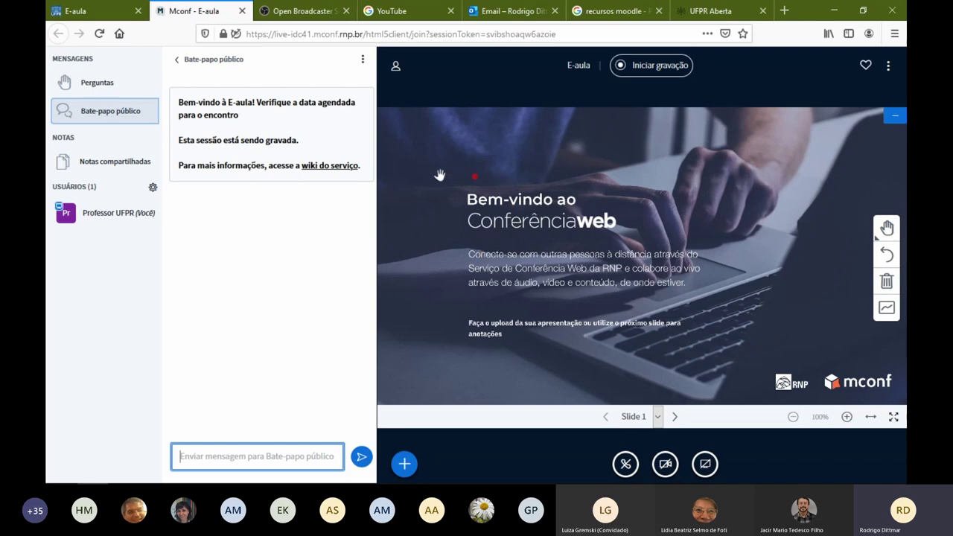
Hide the public chat and pencil a red scribble around 'web' and a thick green Z
click(179, 60)
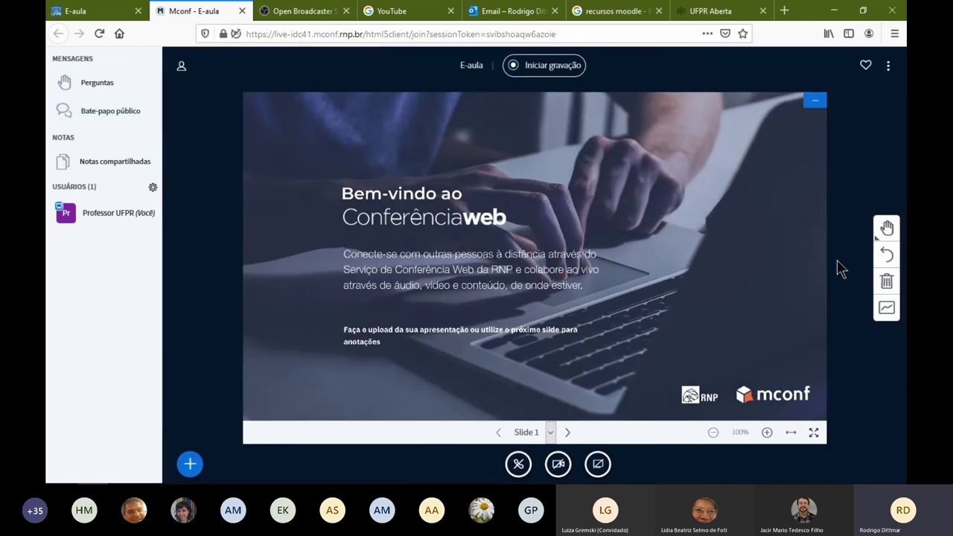
click(886, 229)
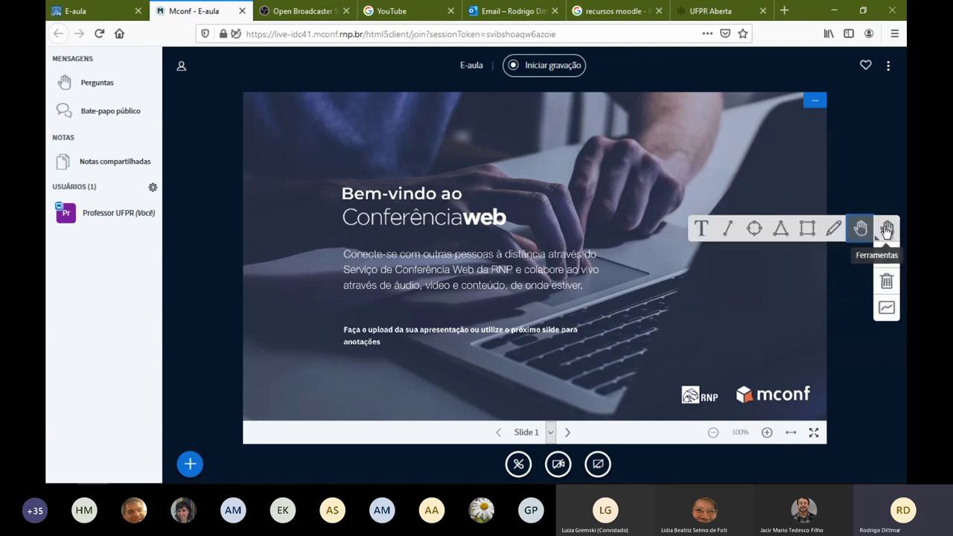
click(833, 228)
mouse_move(588, 221)
mouse_down()
mouse_move(463, 218)
mouse_move(471, 236)
mouse_up()
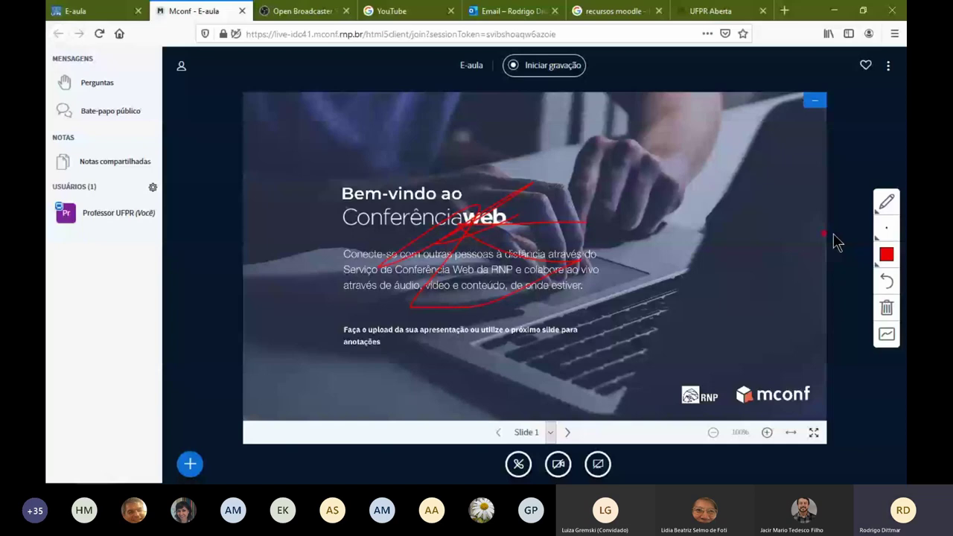
drag(421, 250, 444, 312)
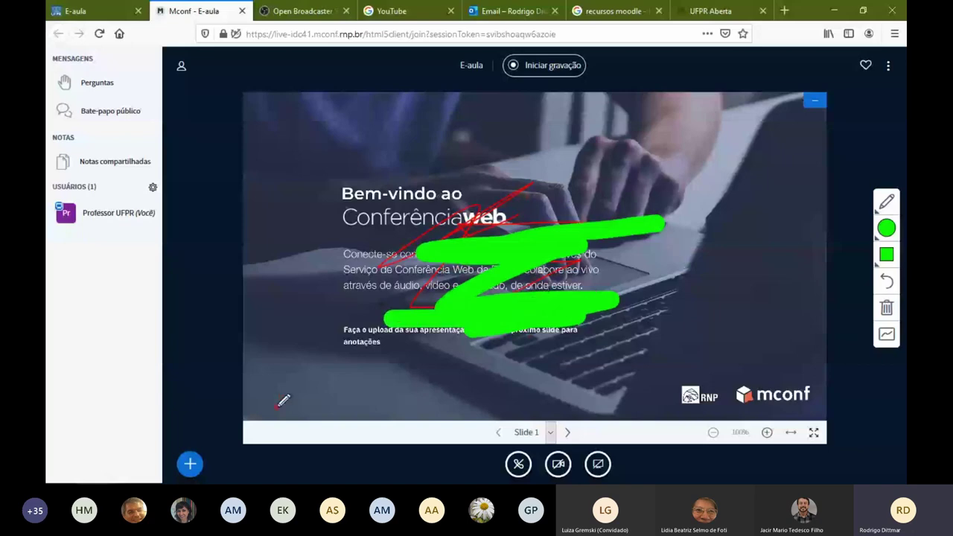
click(191, 463)
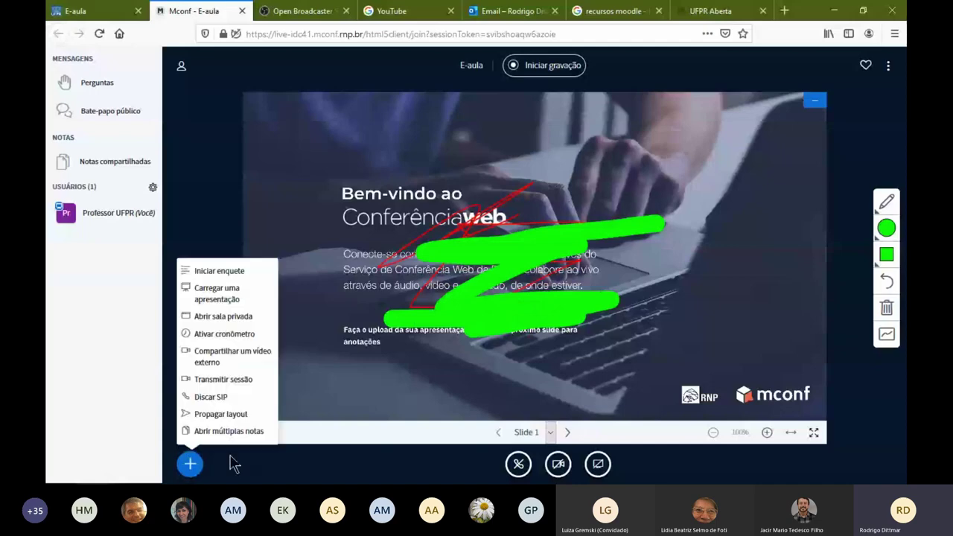
Upload Tutorial H5P.pdf.pdf from the Downloads folder as the new presentation
click(211, 292)
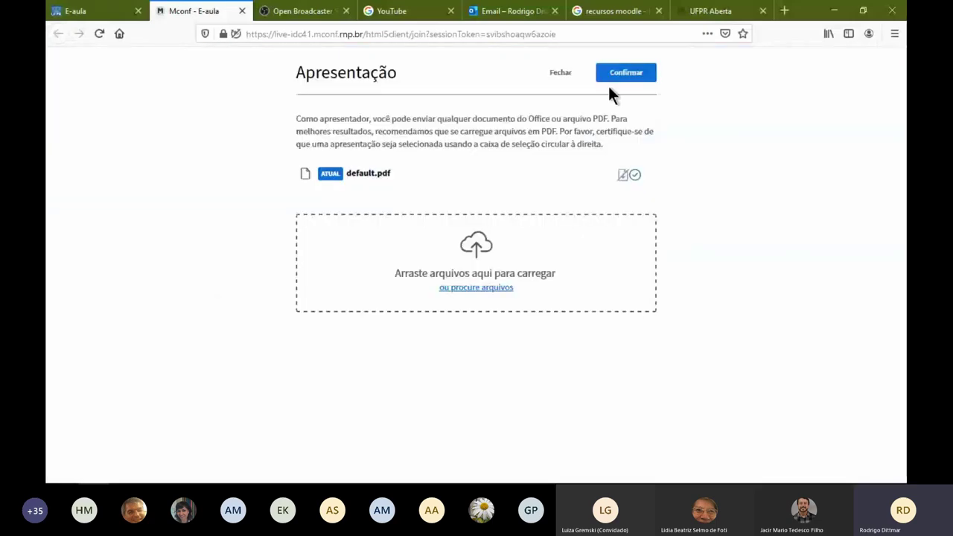
click(484, 285)
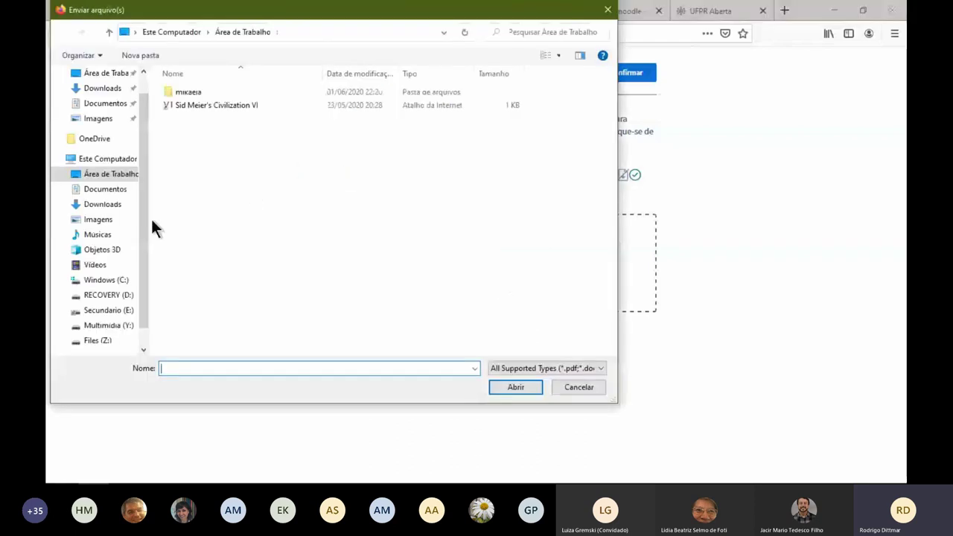
click(108, 204)
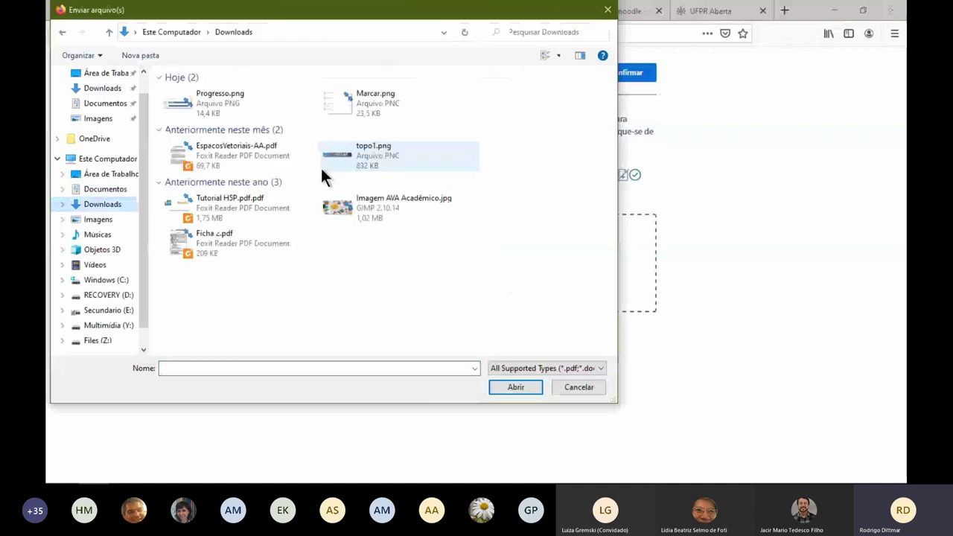
click(265, 212)
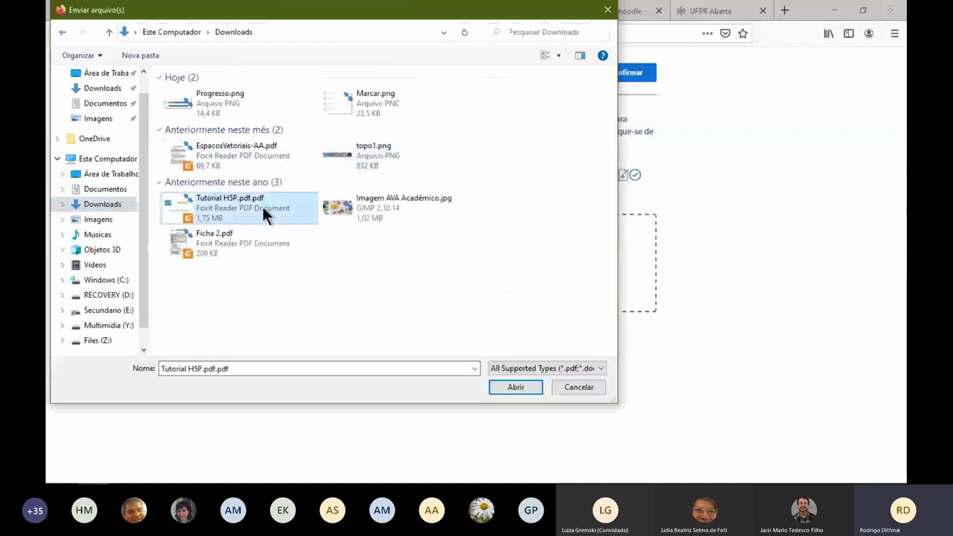
double_click(262, 206)
click(626, 72)
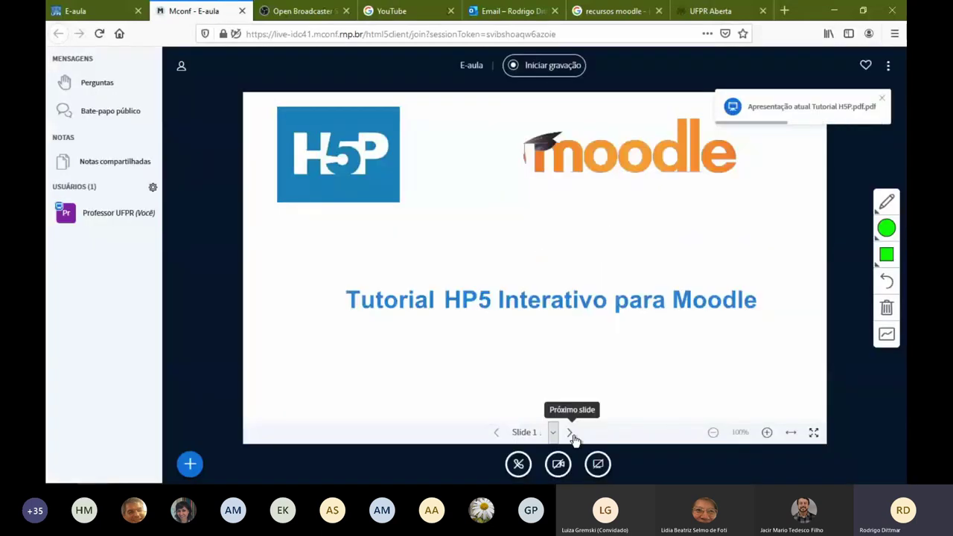
Page through the tutorial to slide 5, Adicionar o H5P a uma atividade
click(571, 434)
click(570, 433)
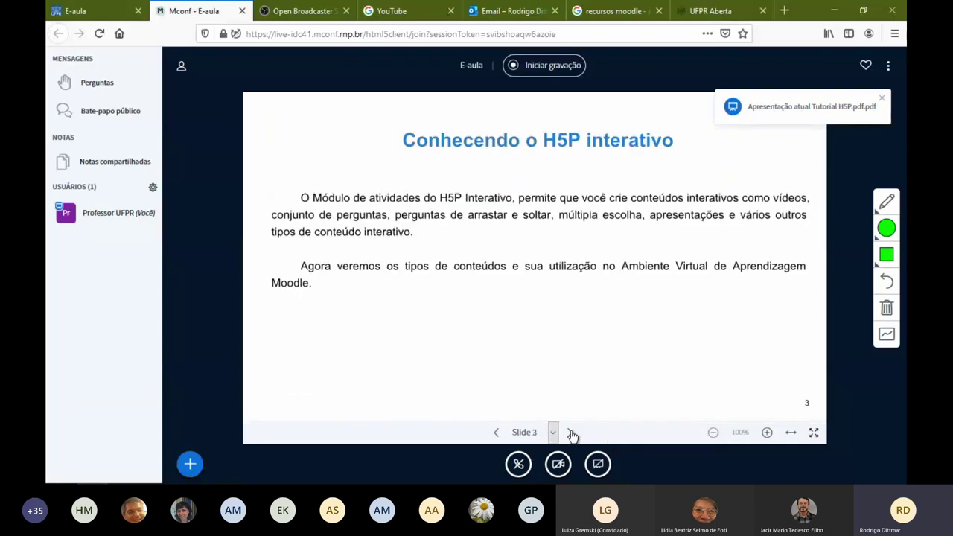
click(570, 434)
click(572, 434)
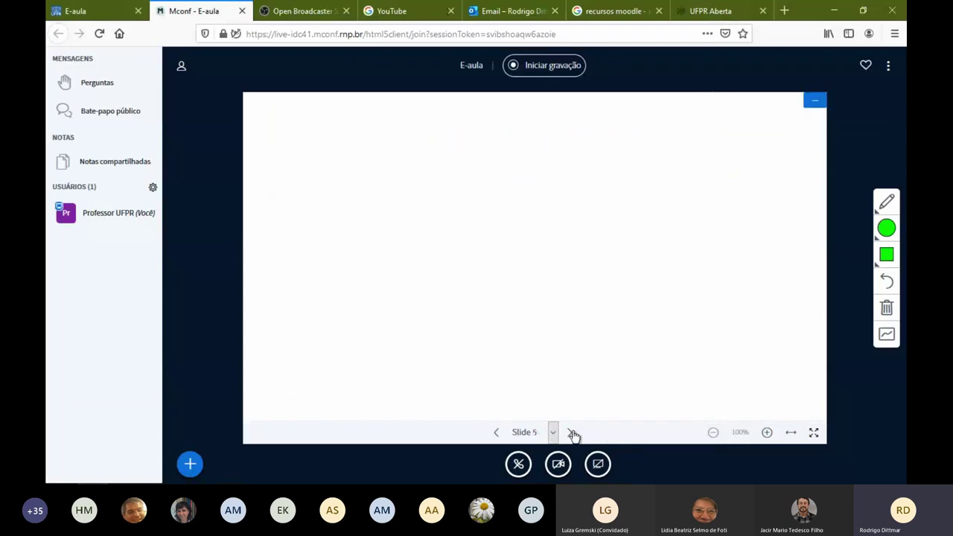
click(496, 431)
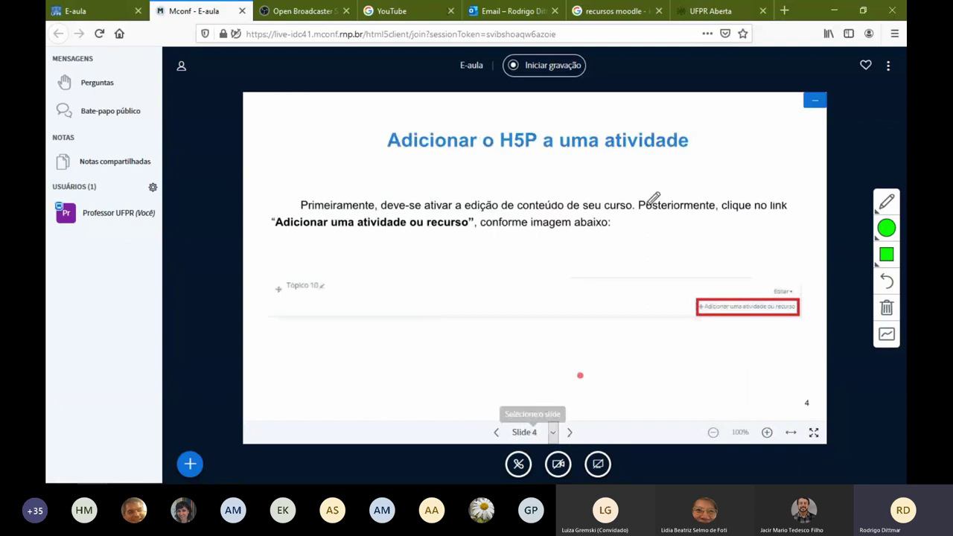
click(497, 432)
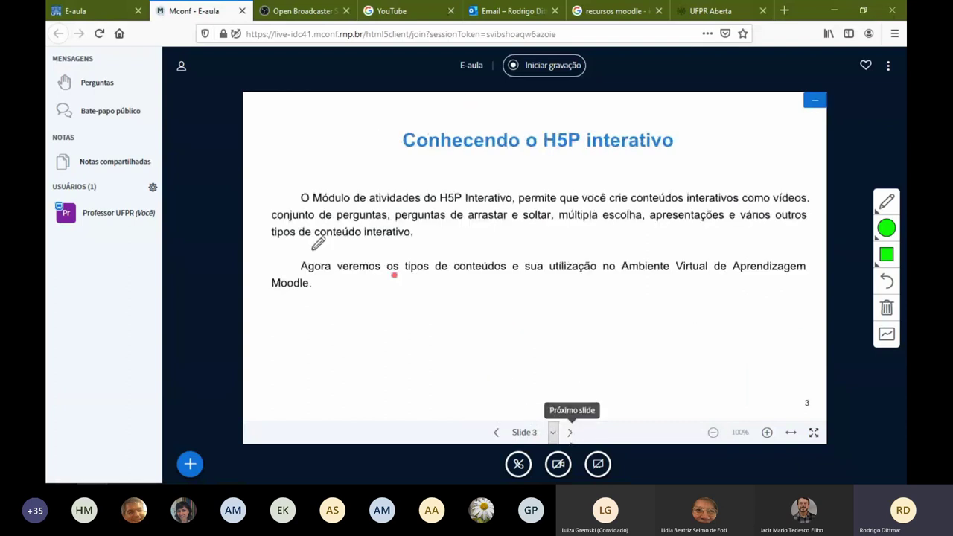
click(570, 432)
click(571, 433)
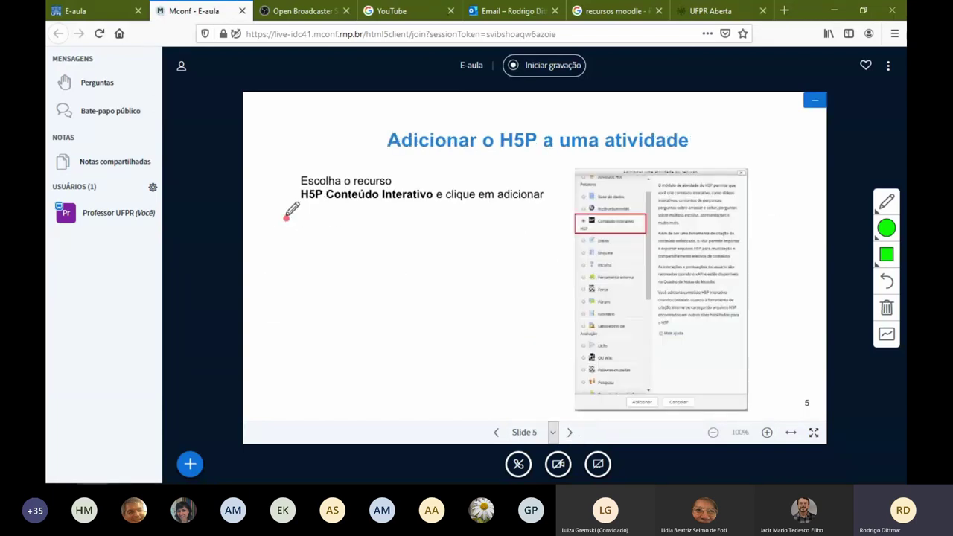
Box the text beneath 'Escolha o recurso' with four green pencil strokes
mouse_move(285, 201)
mouse_down()
mouse_move(542, 207)
mouse_move(300, 256)
mouse_up()
drag(298, 295, 551, 300)
drag(553, 337, 314, 328)
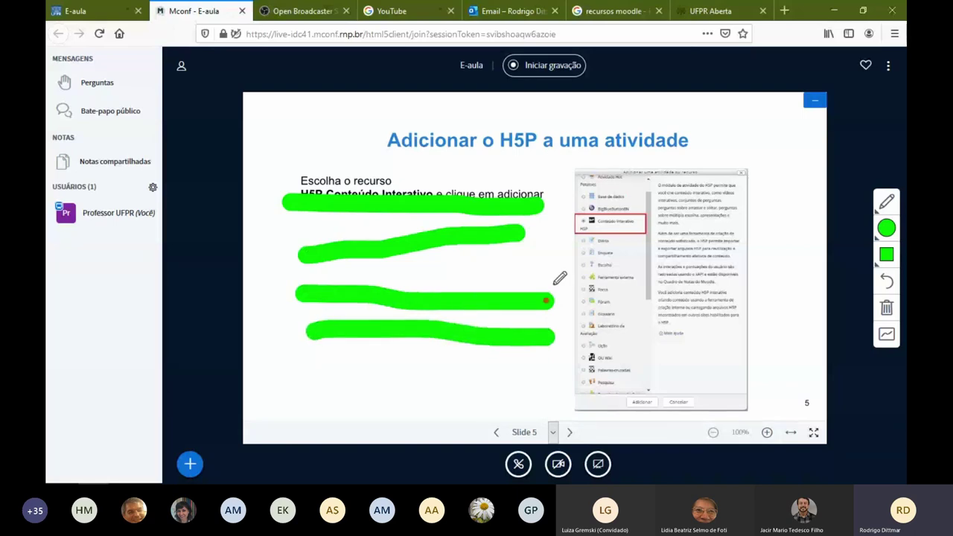
mouse_move(542, 195)
mouse_down()
mouse_move(548, 335)
mouse_move(296, 216)
mouse_move(294, 196)
mouse_up()
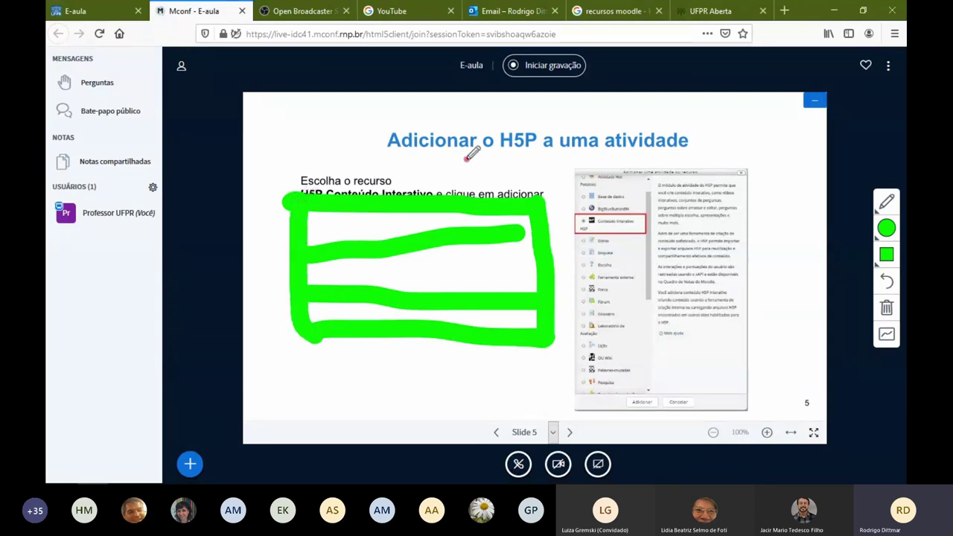
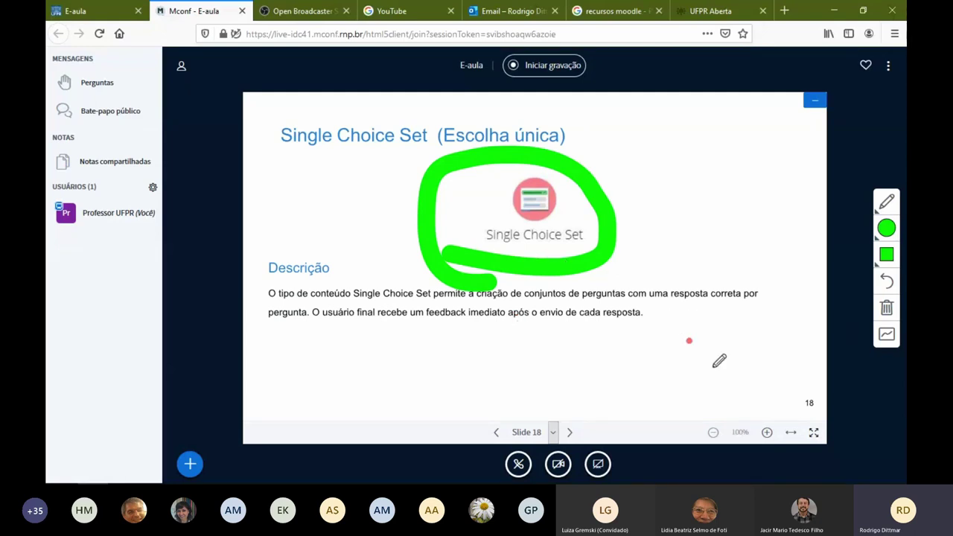
Zoom into slide 18, then zoom back out to its normal size
click(767, 433)
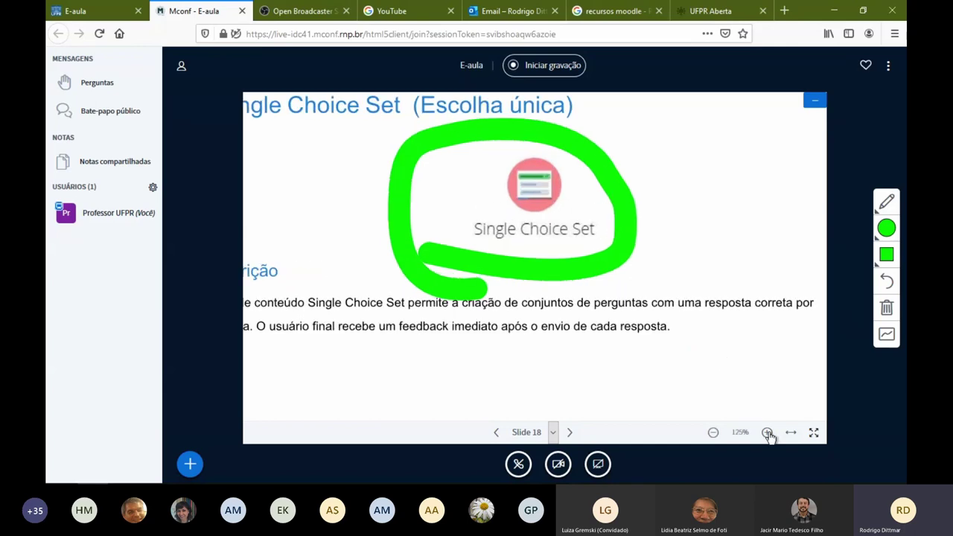
click(767, 432)
click(766, 433)
click(767, 432)
click(767, 432)
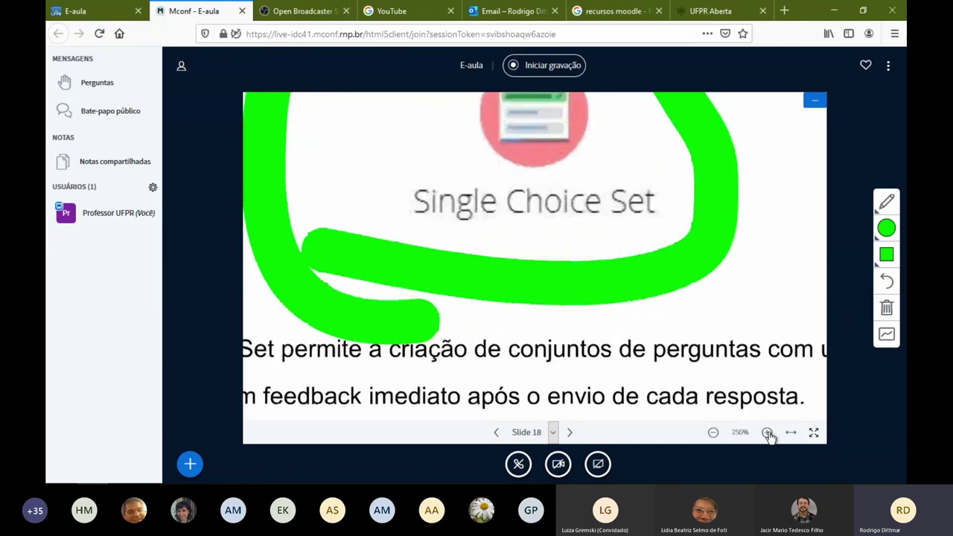
click(767, 432)
click(713, 432)
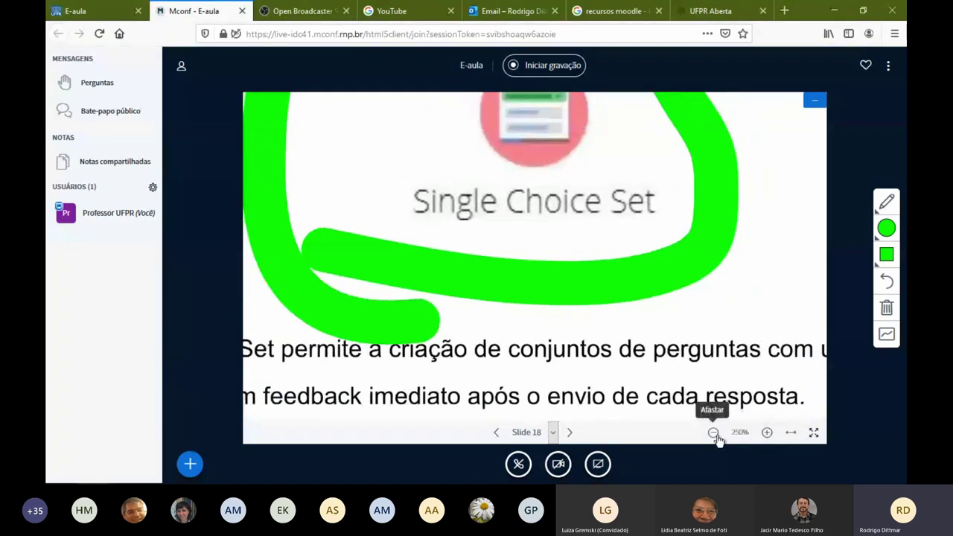
click(713, 432)
click(714, 432)
click(713, 433)
click(713, 433)
click(713, 433)
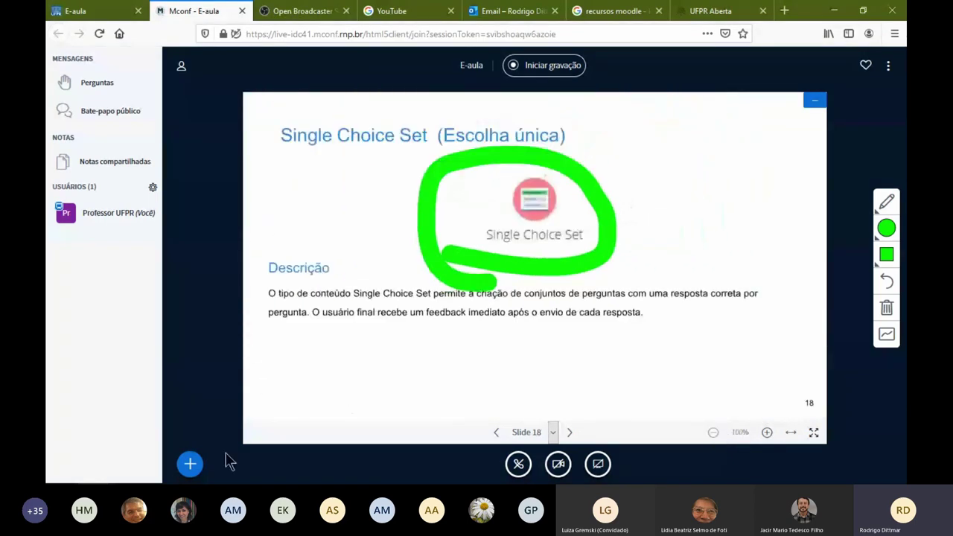
Open the external video dialog from the Ações menu, cancel it, and reopen Ações
click(191, 464)
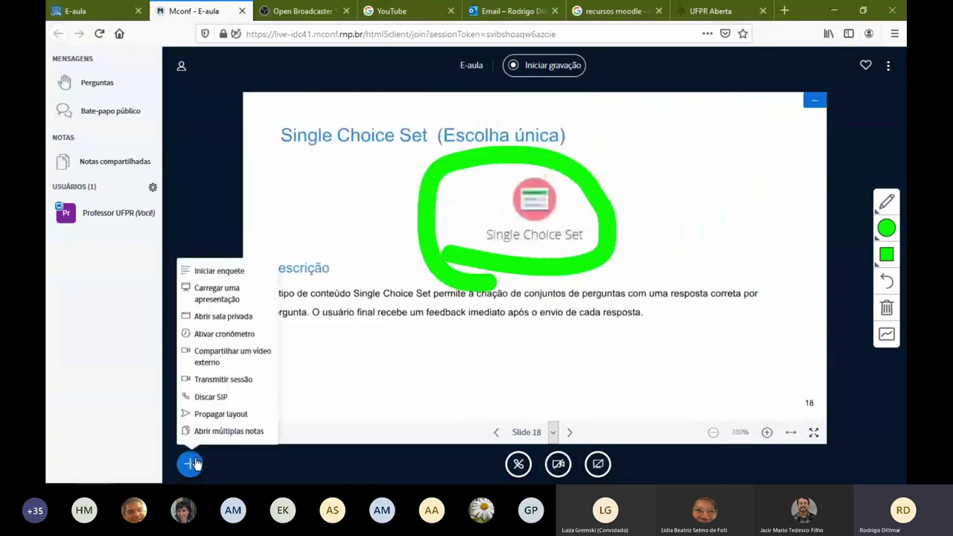
click(245, 366)
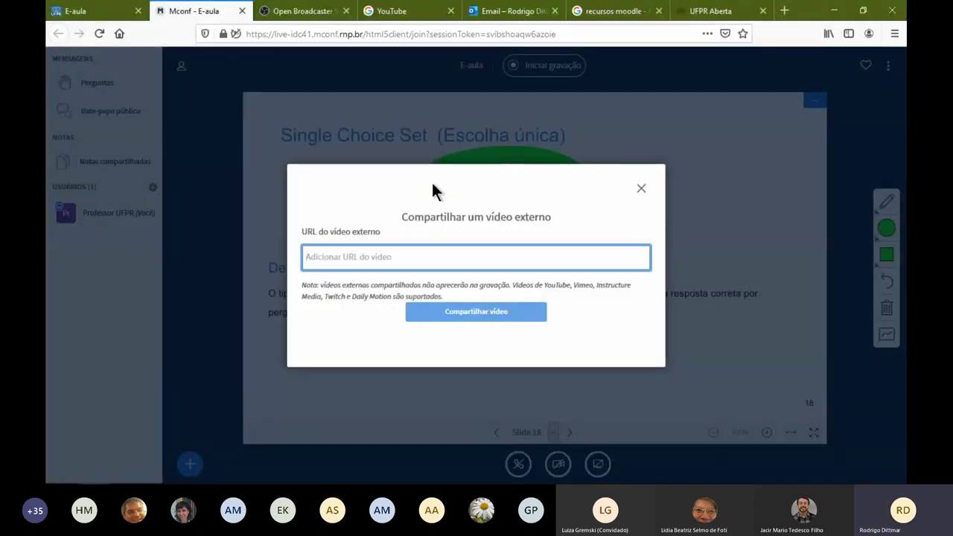
click(641, 187)
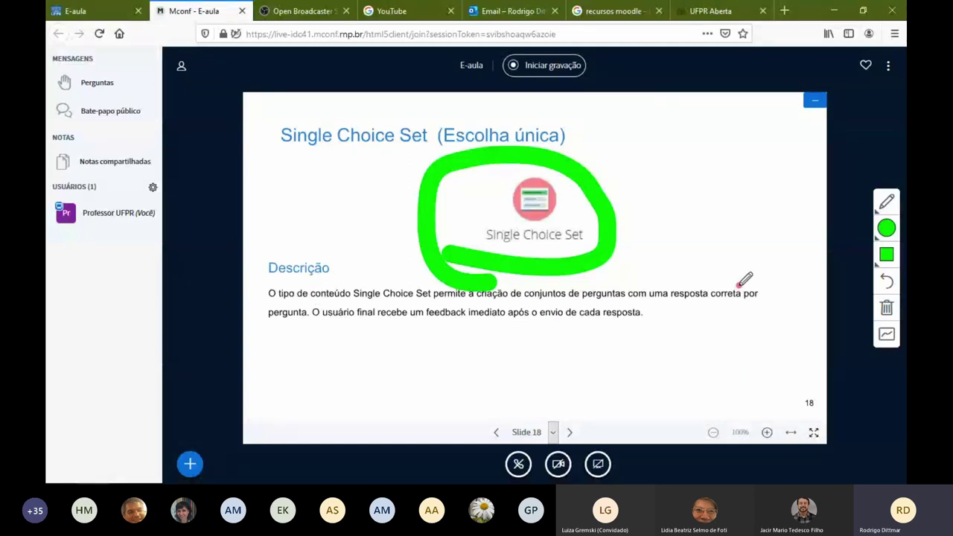
click(190, 462)
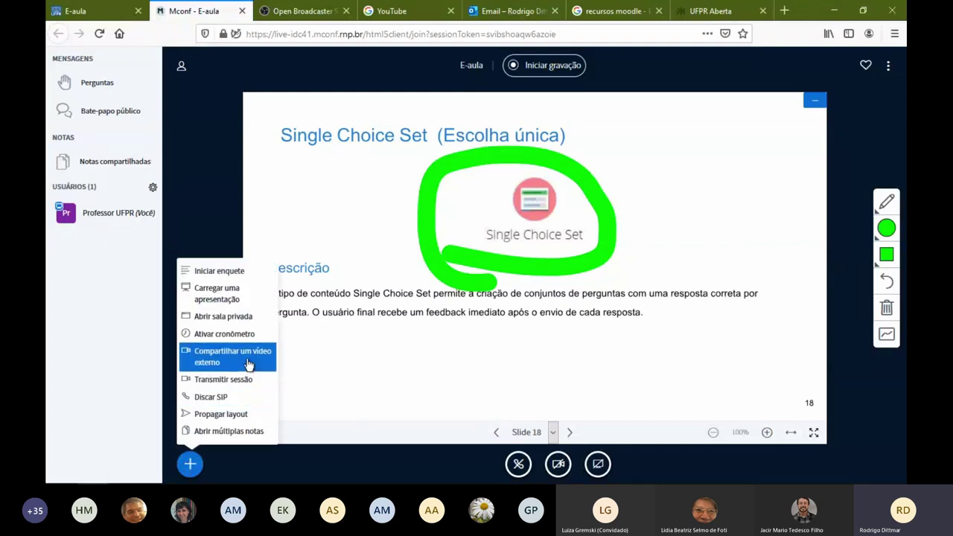
Share the copied YouTube link as an external video
click(249, 364)
click(422, 259)
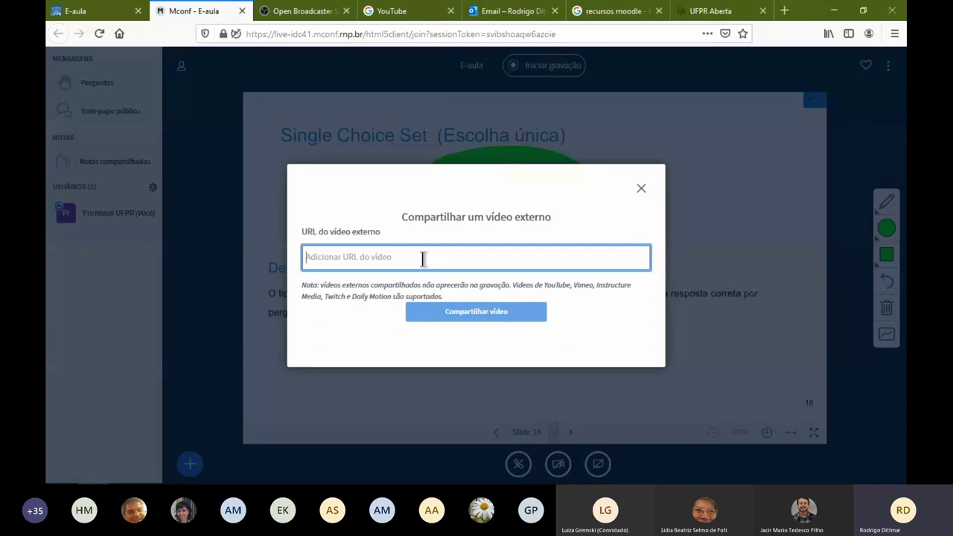
text(https://youtu.be/982kBvlupQ4)
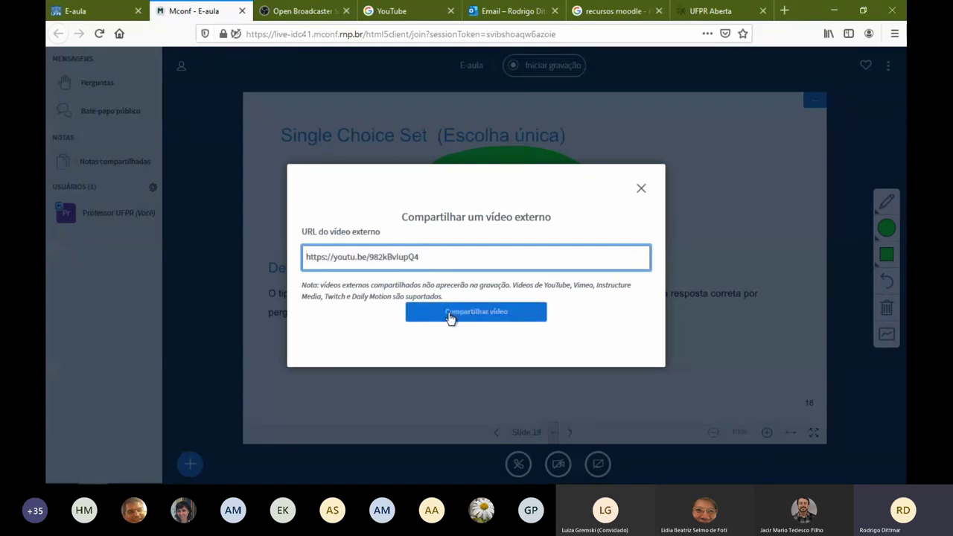
click(449, 315)
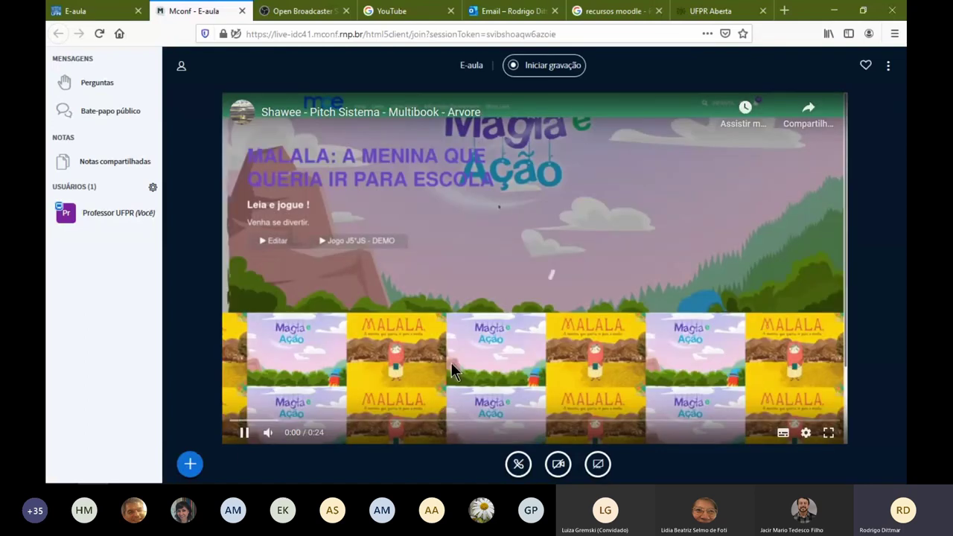
Pause the video, seek it to 0:14, and dismiss the more-videos suggestions
click(451, 363)
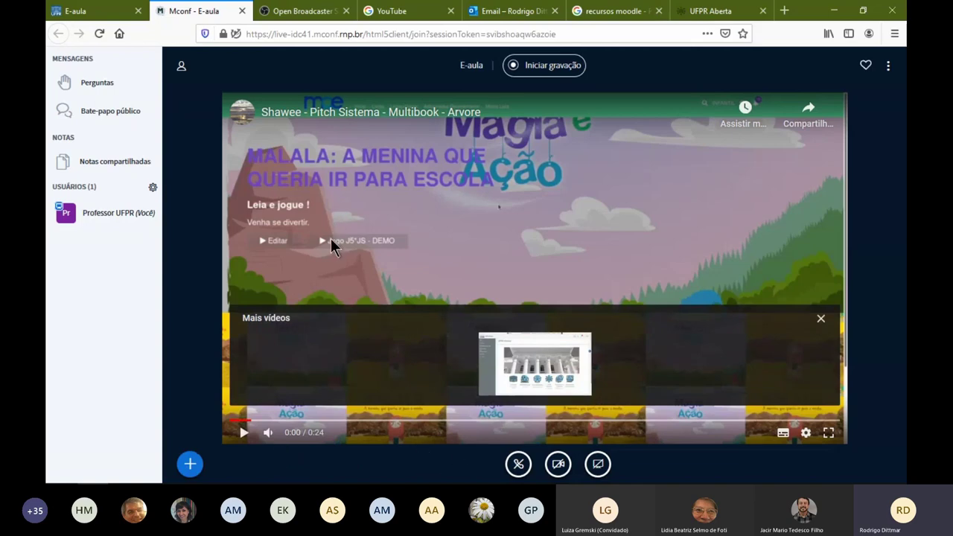
drag(251, 421, 414, 422)
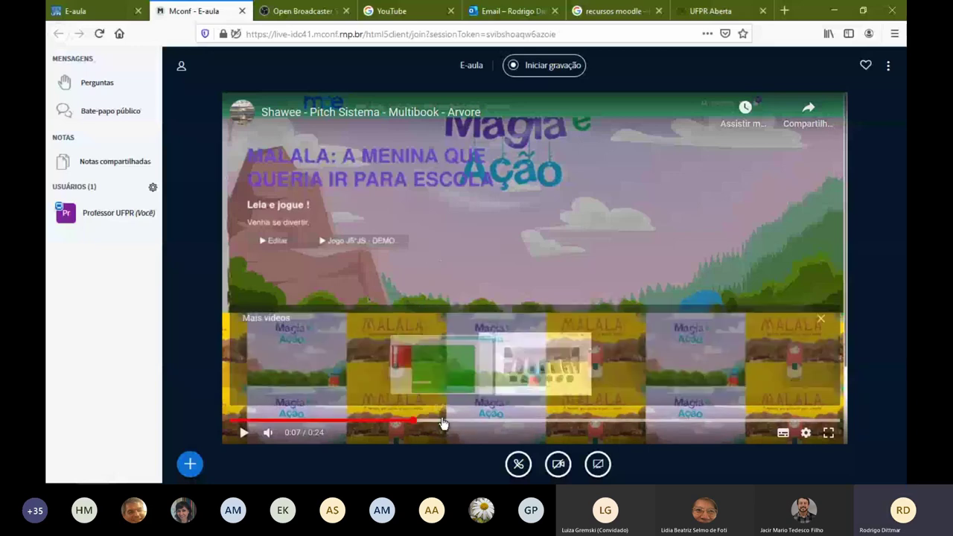
click(441, 421)
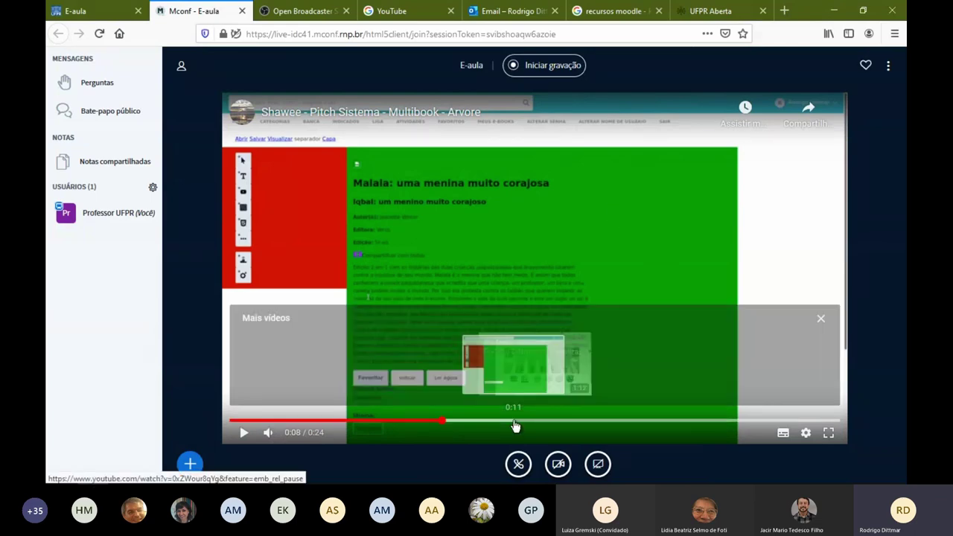
click(590, 422)
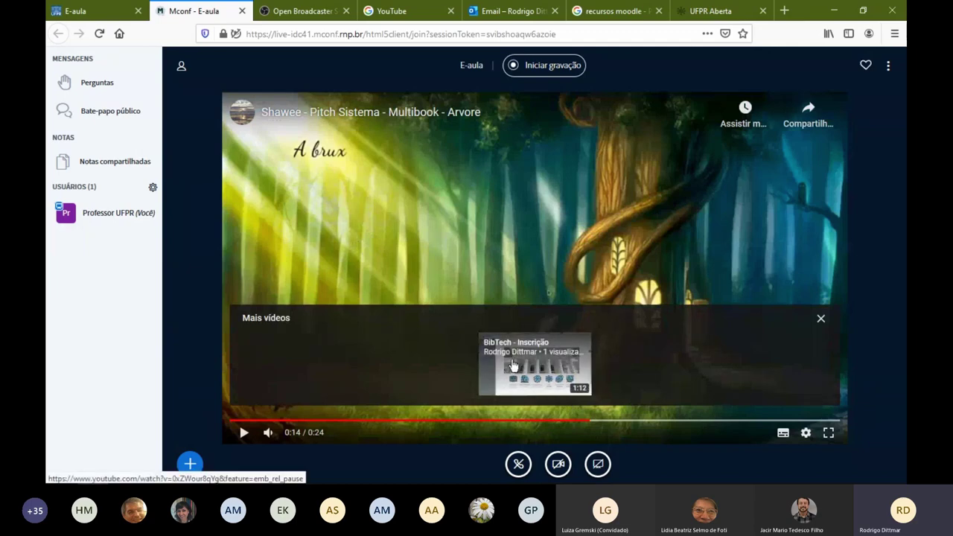
click(821, 320)
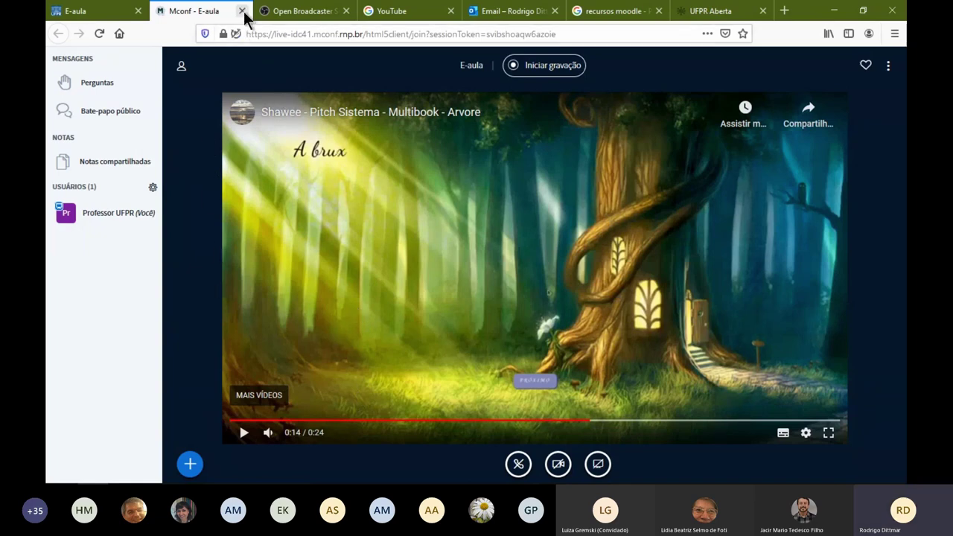
End the Mconf session from the options menu, confirming and acknowledging the notice
click(888, 67)
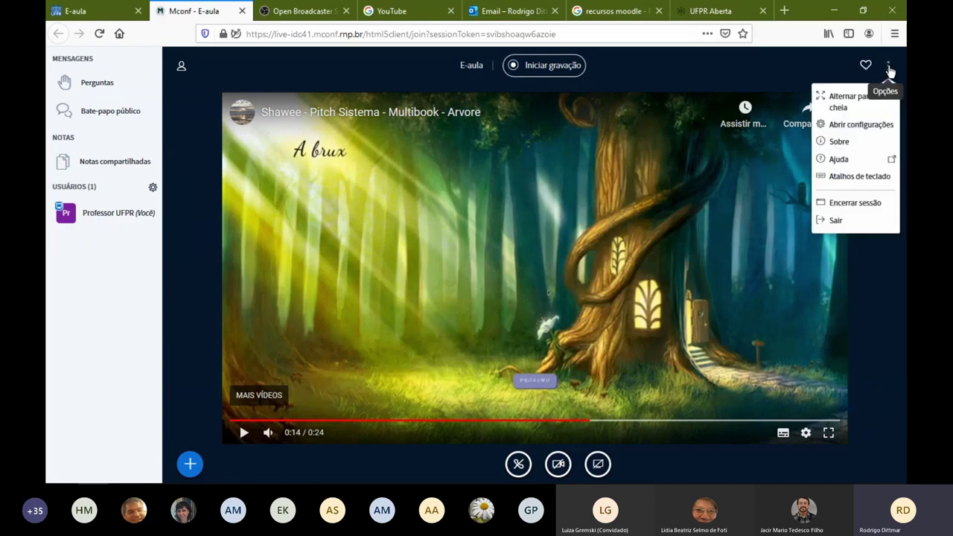
click(871, 204)
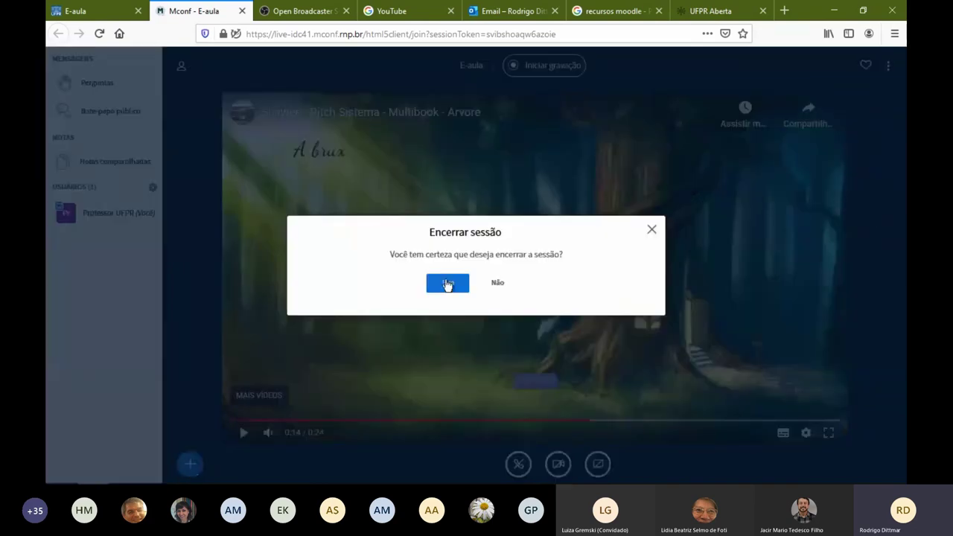
click(447, 282)
click(476, 290)
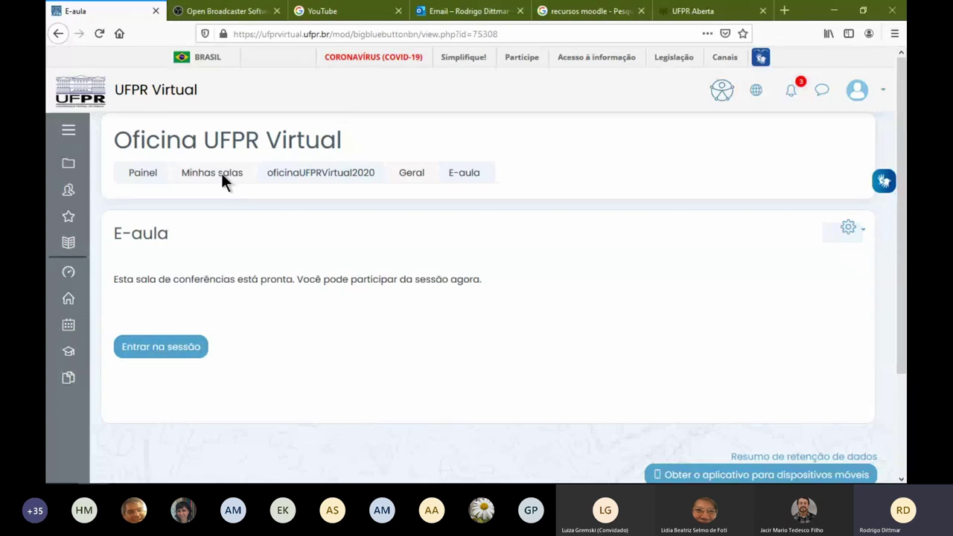
Open the oficinaUFPRVirtual2020 course page and scroll down to its sections and resource icons
click(300, 177)
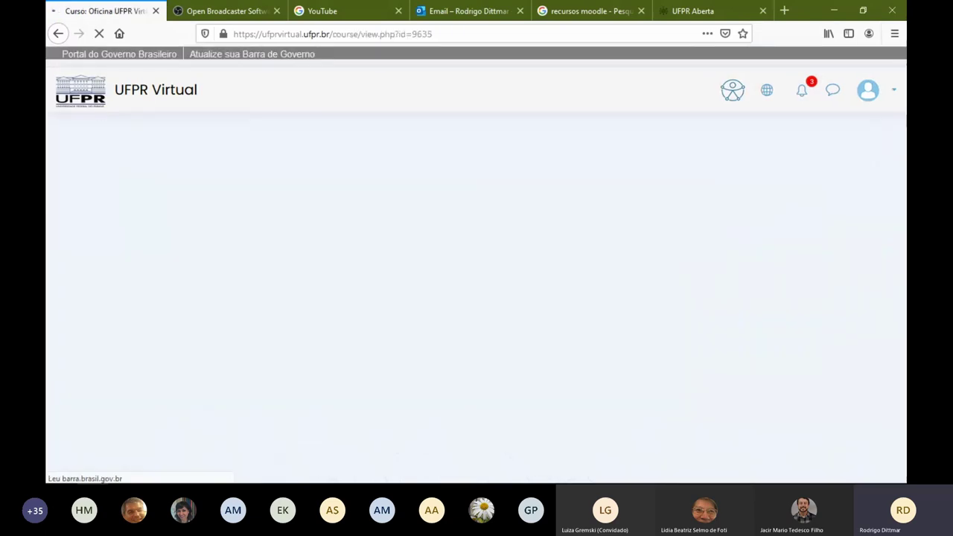
scroll(791, 350, down, 10)
scroll(797, 343, up, 10)
scroll(798, 332, down, 4)
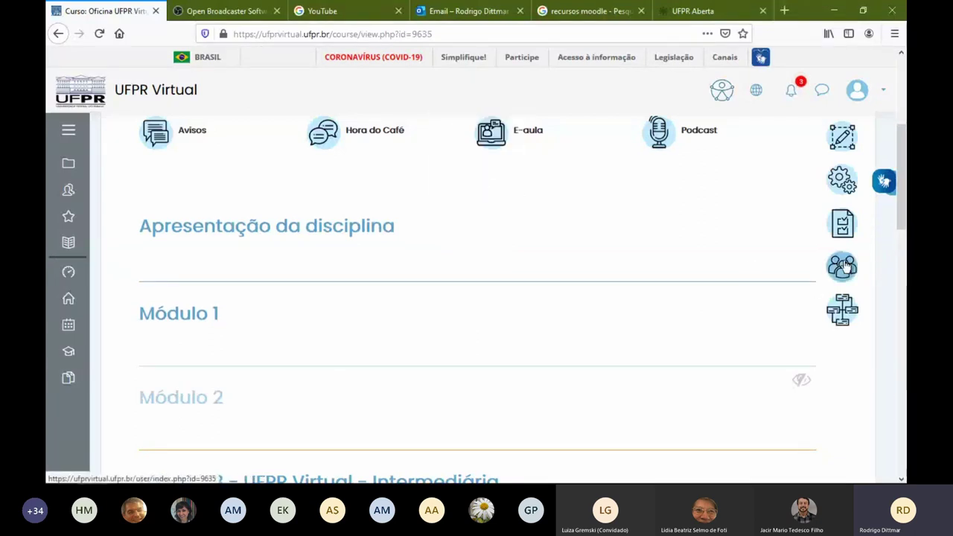
scroll(551, 212, up, 5)
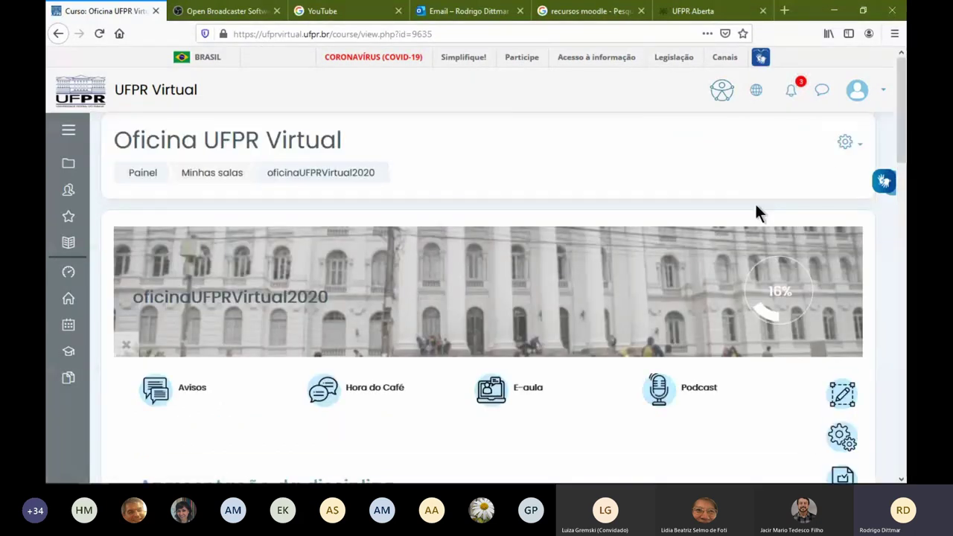
mouse_move(781, 302)
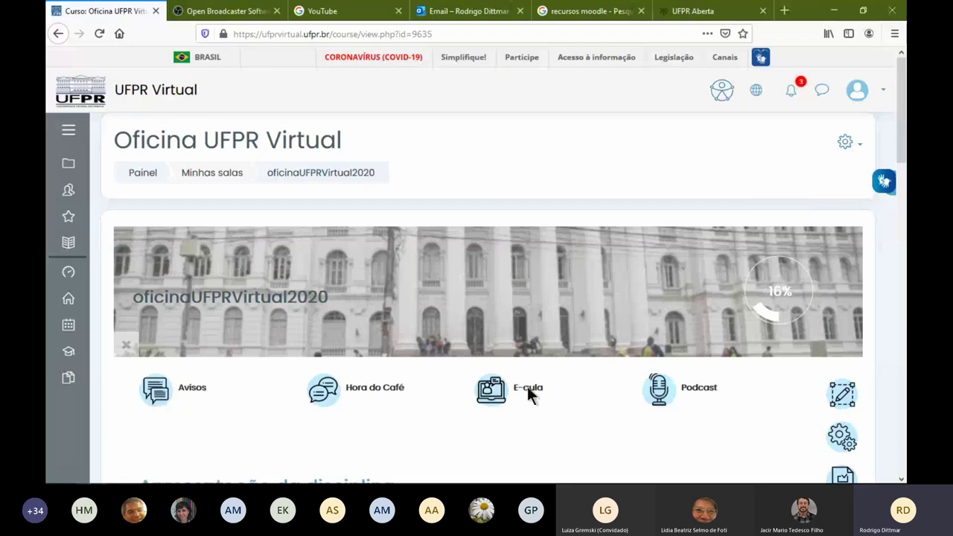
scroll(563, 298, down, 3)
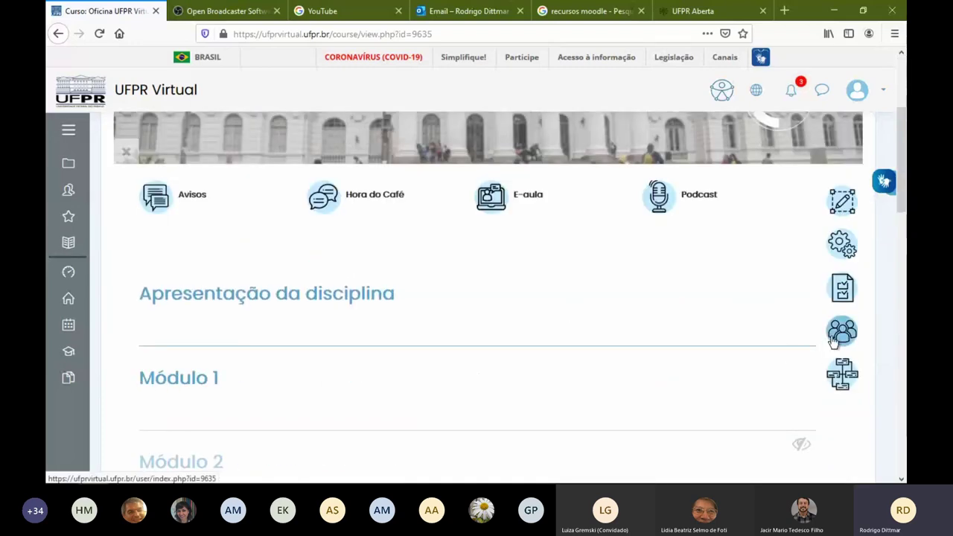
Open the course participants list and sort it by 'Último acesso ao curso'
click(841, 339)
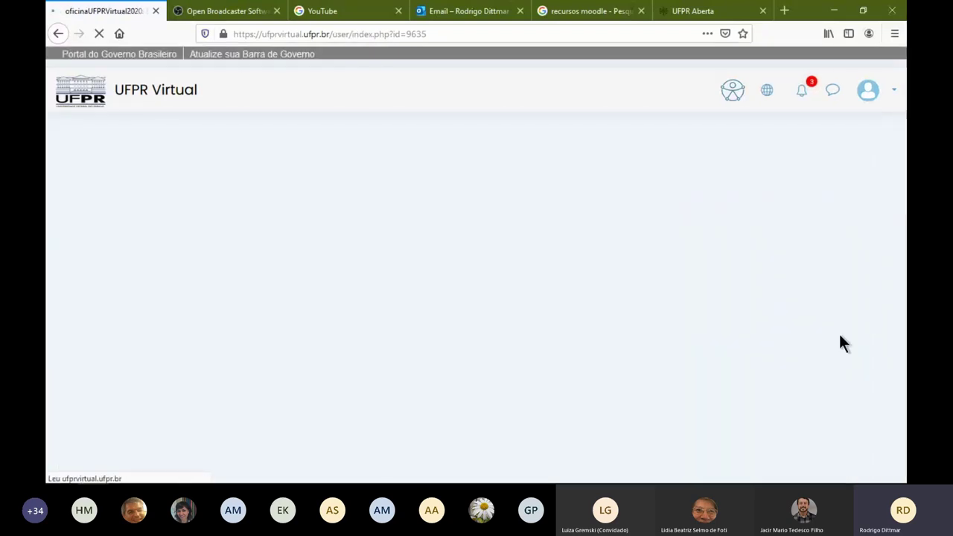
scroll(647, 290, down, 3)
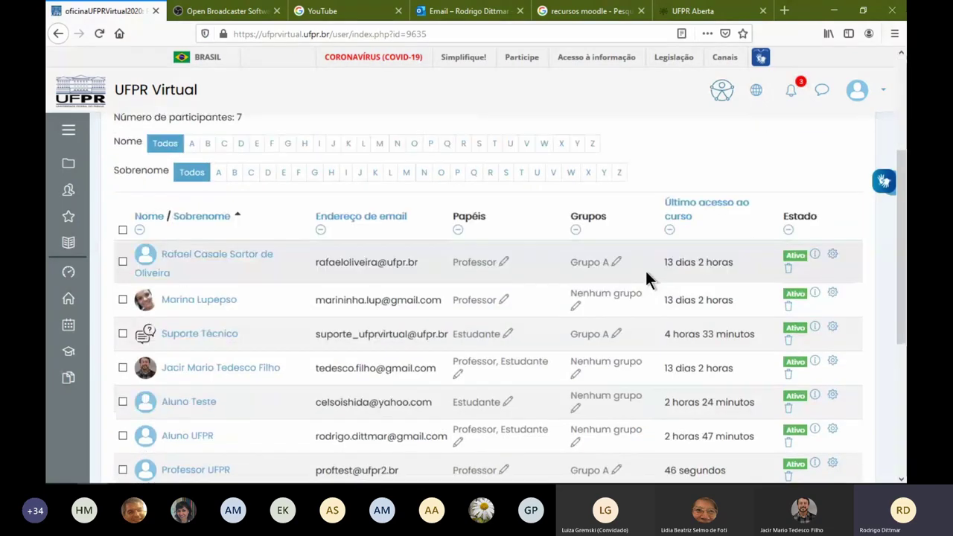
click(738, 218)
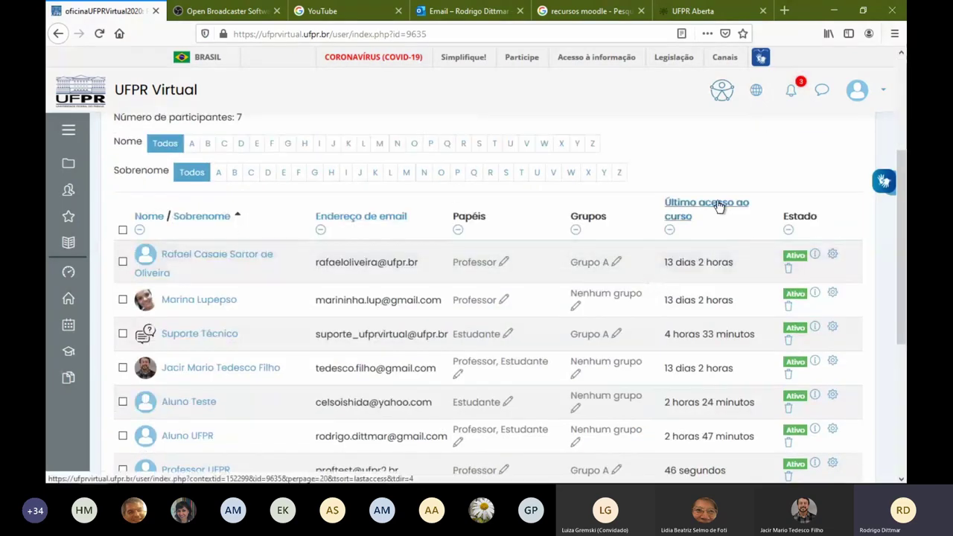
scroll(777, 278, down, 4)
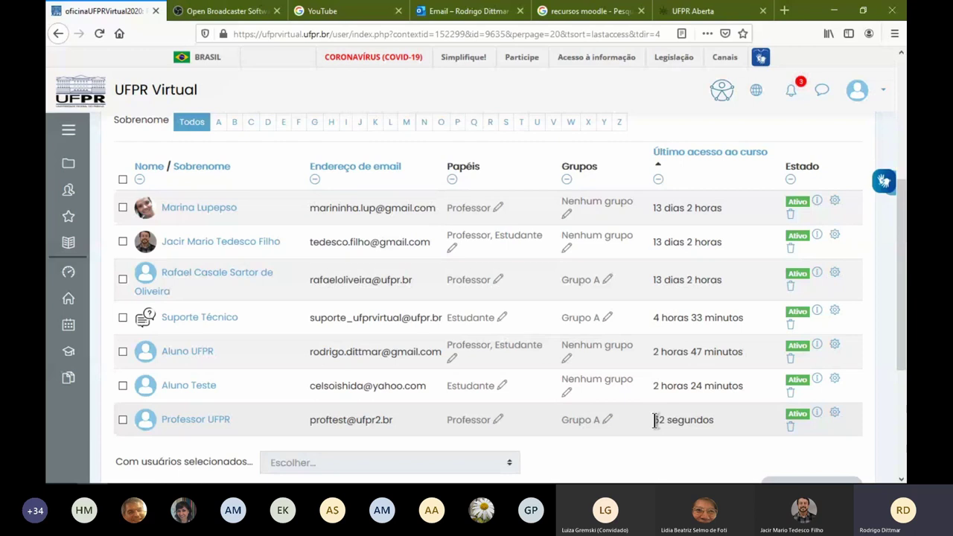
drag(654, 421, 714, 421)
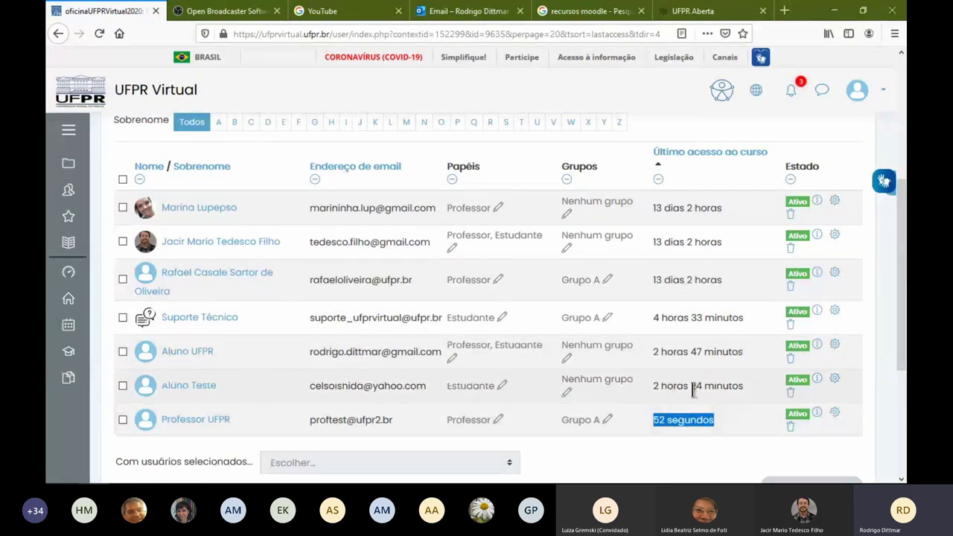
drag(661, 386, 742, 386)
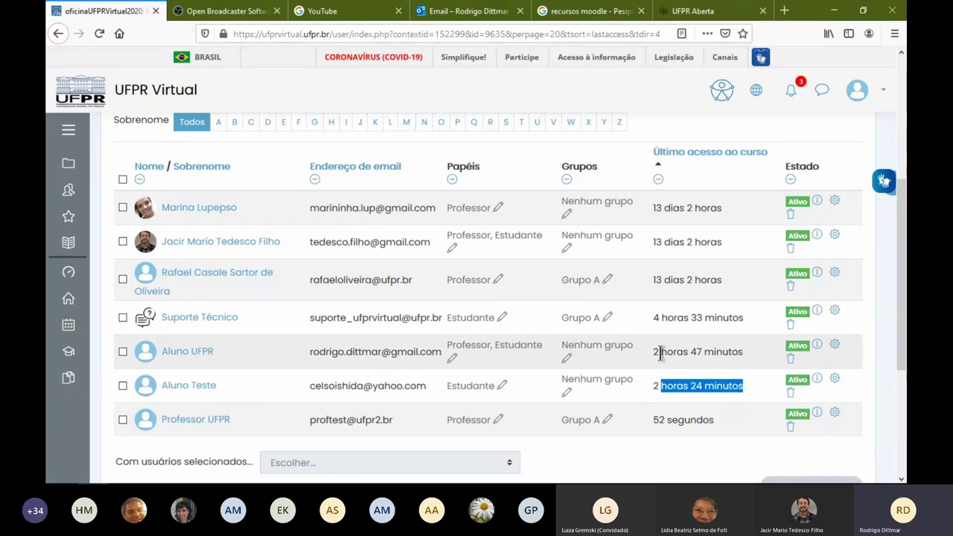
scroll(716, 351, up, 3)
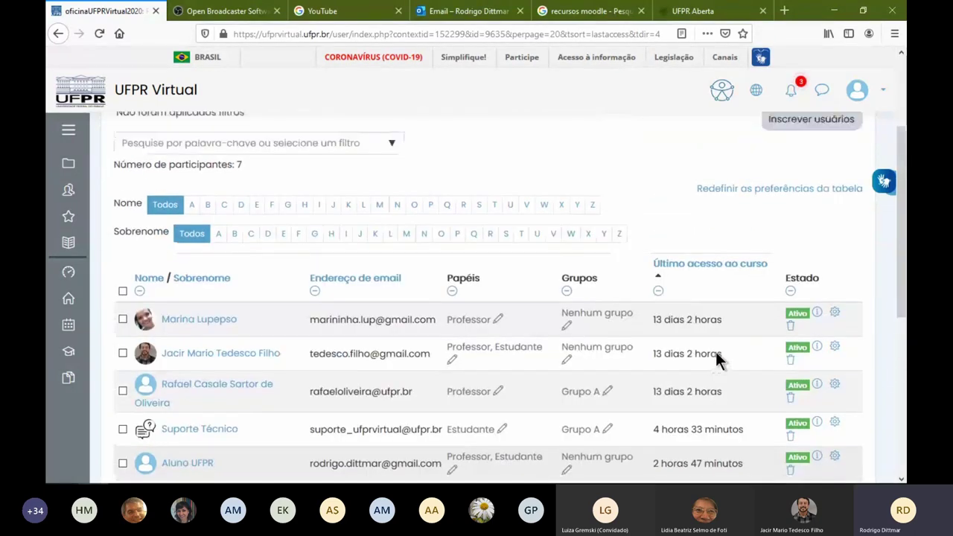
scroll(707, 288, down, 3)
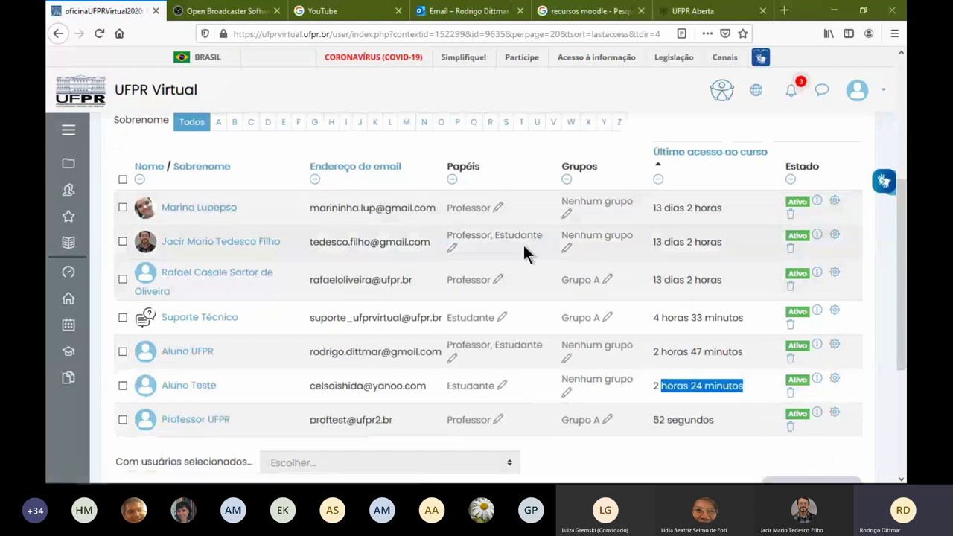
Check the first three participants in the list
click(123, 207)
click(124, 240)
click(122, 279)
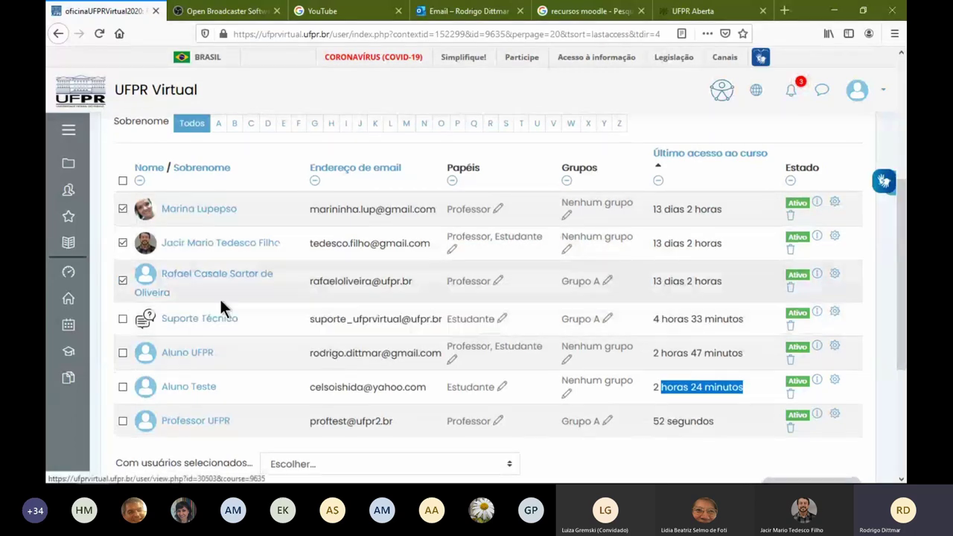
scroll(221, 301, up, 3)
Message the three checked participants with the text 'Mensagem'
scroll(266, 298, down, 5)
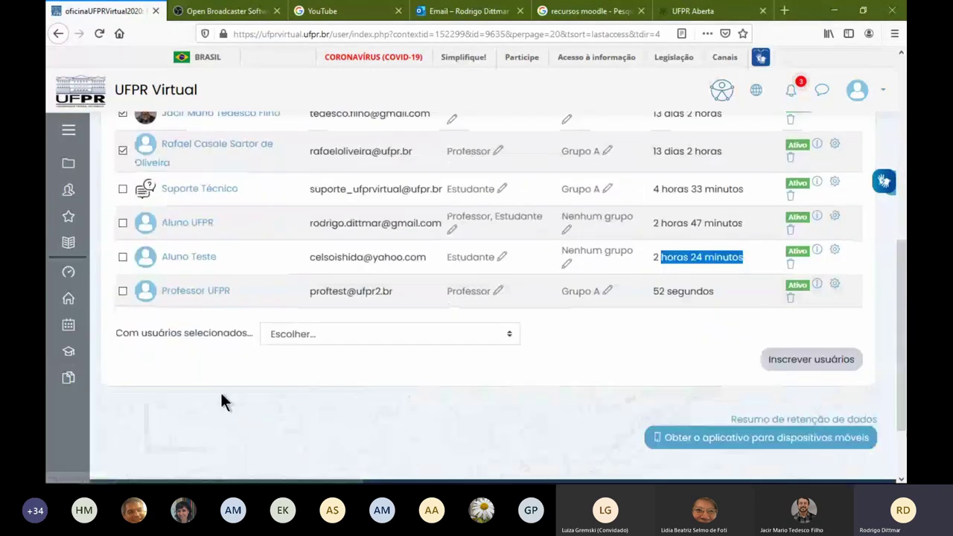
click(296, 334)
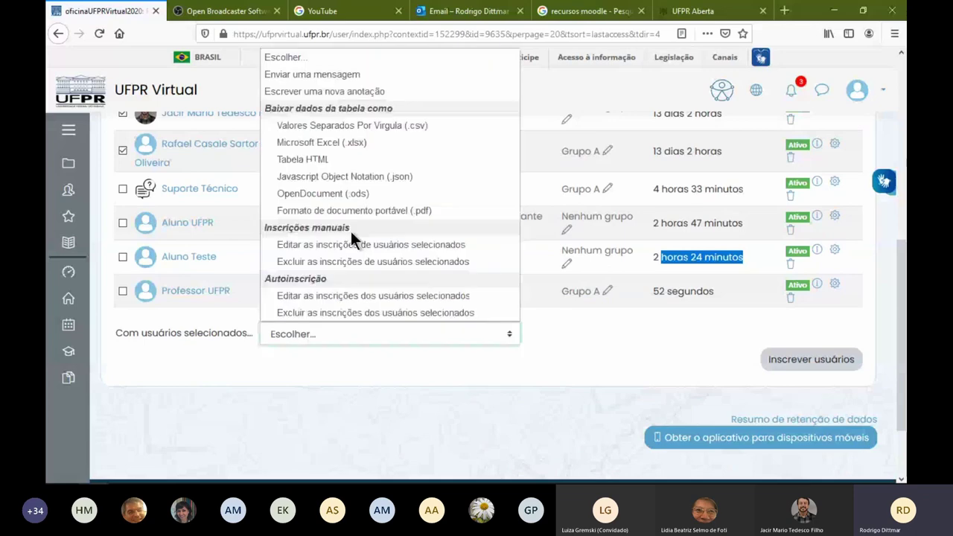
click(356, 75)
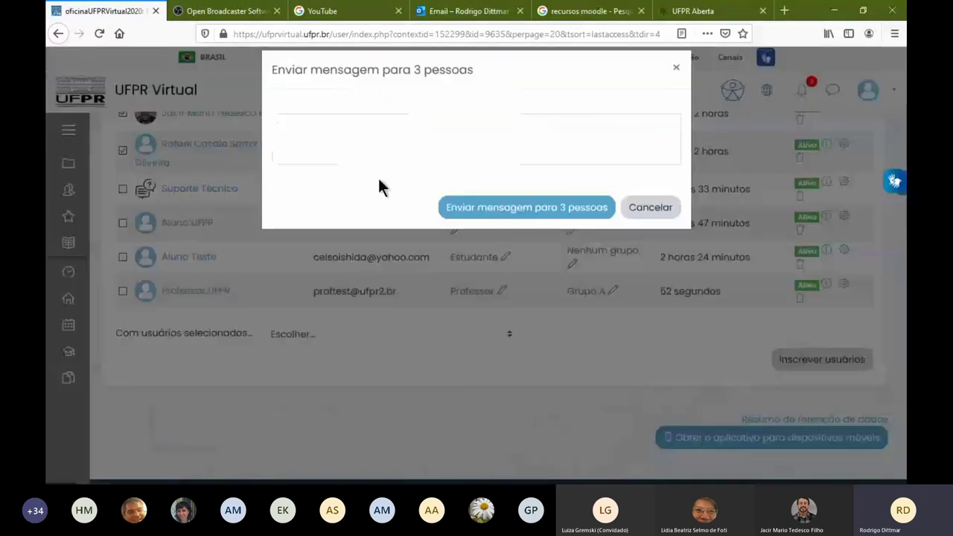
click(383, 151)
text(Mensagem)
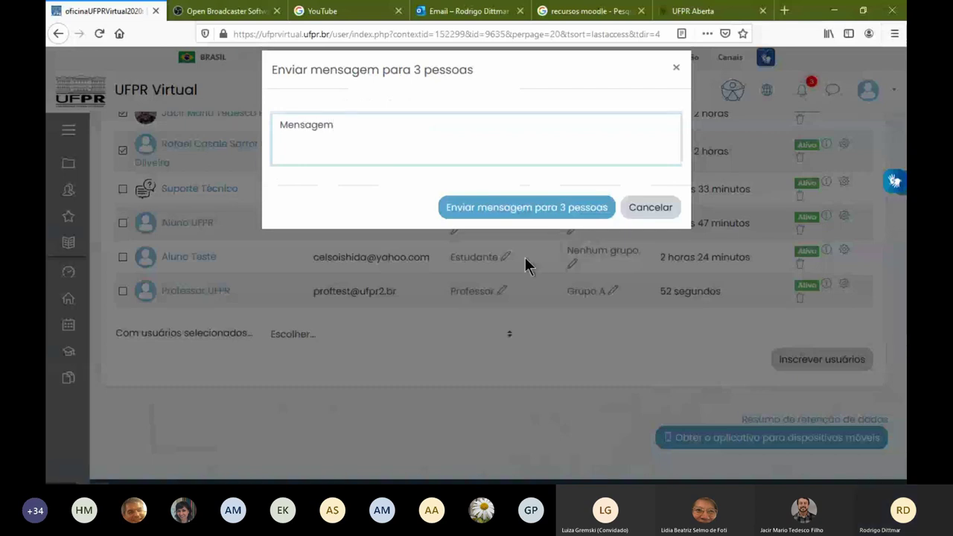
click(570, 213)
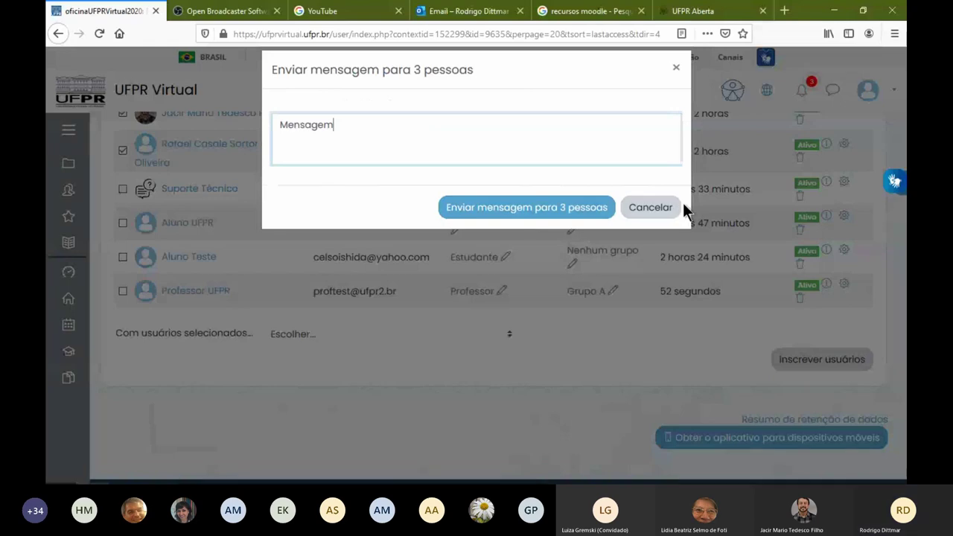
scroll(520, 349, up, 1)
scroll(521, 348, up, 2)
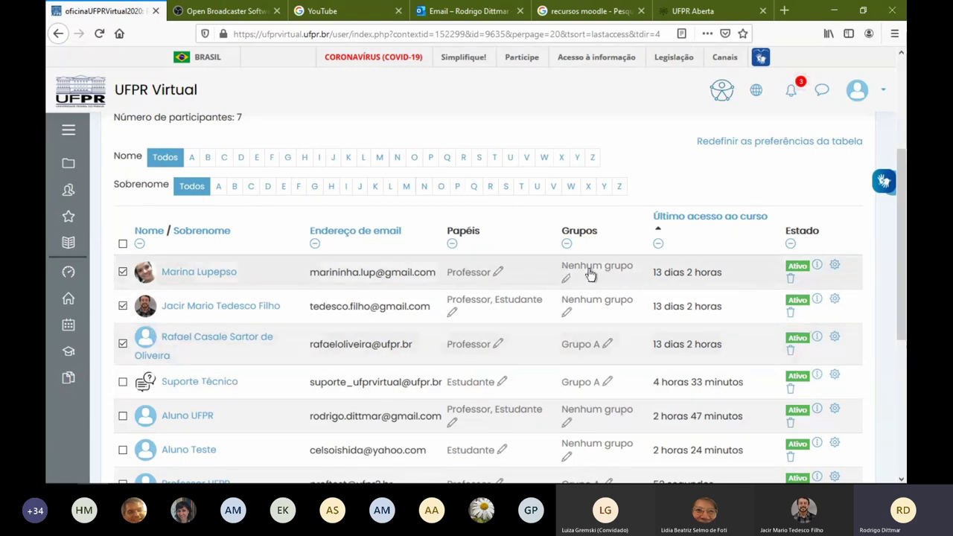
In Inscrever usuários, search 'joselo', then 'joao pedro', leaving no user selected
scroll(722, 257, up, 3)
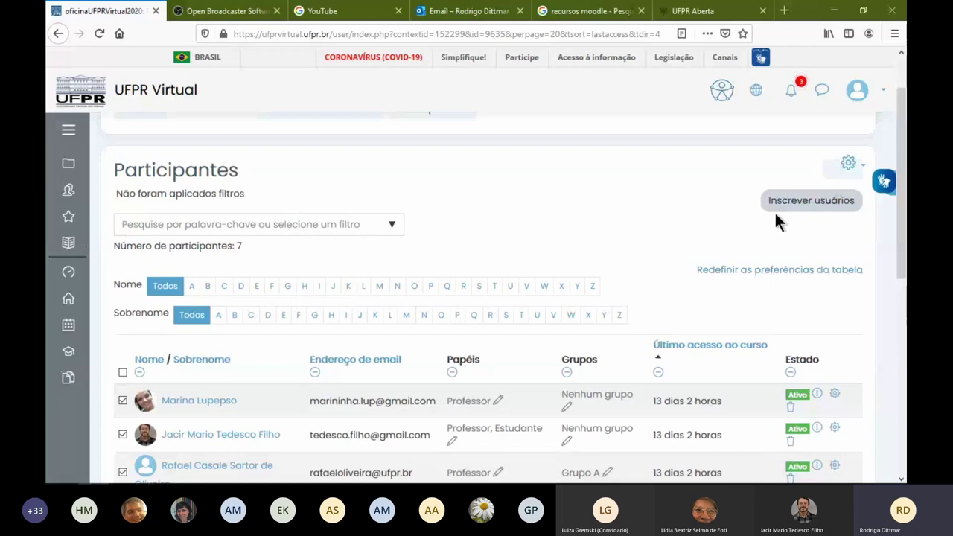
click(818, 209)
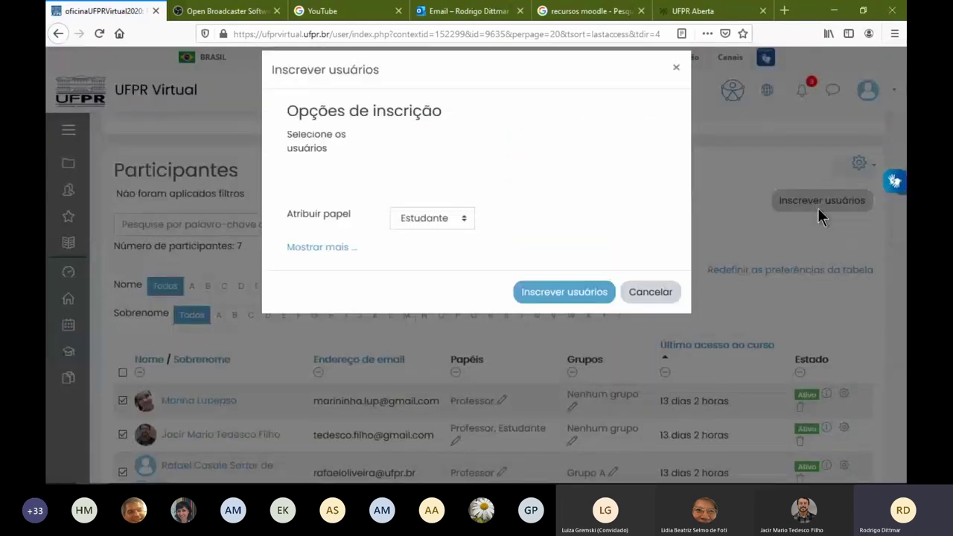
text(jo)
text(selo)
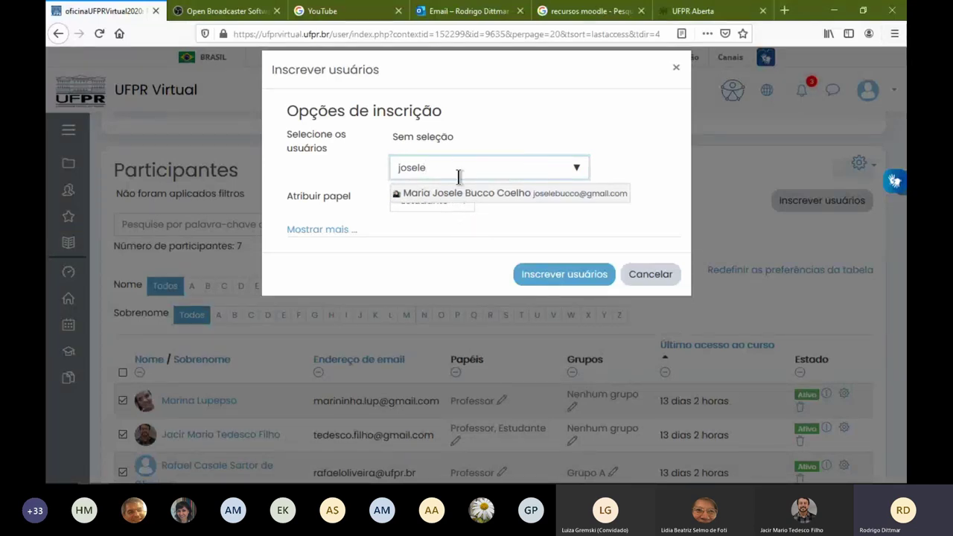
key(ctrl+a)
text(joao pedro)
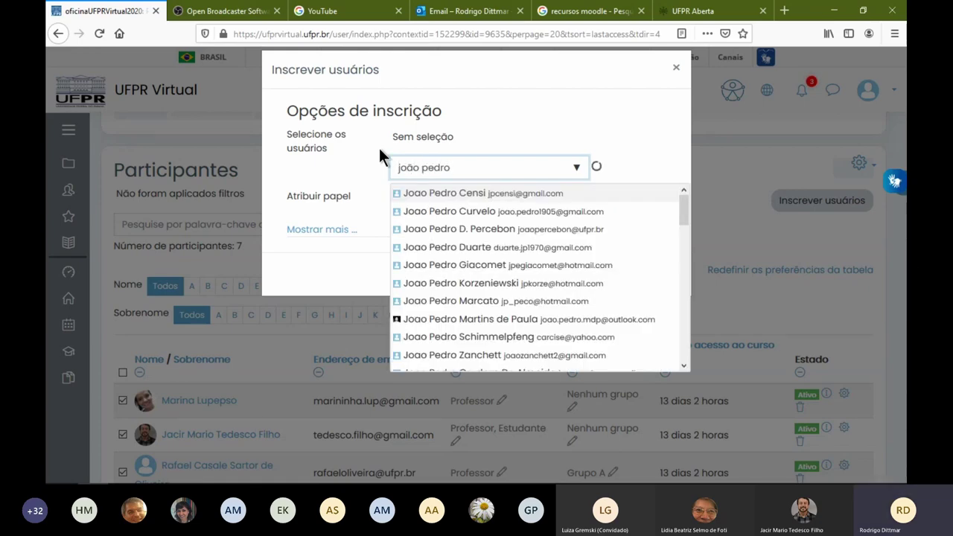
drag(684, 211, 672, 153)
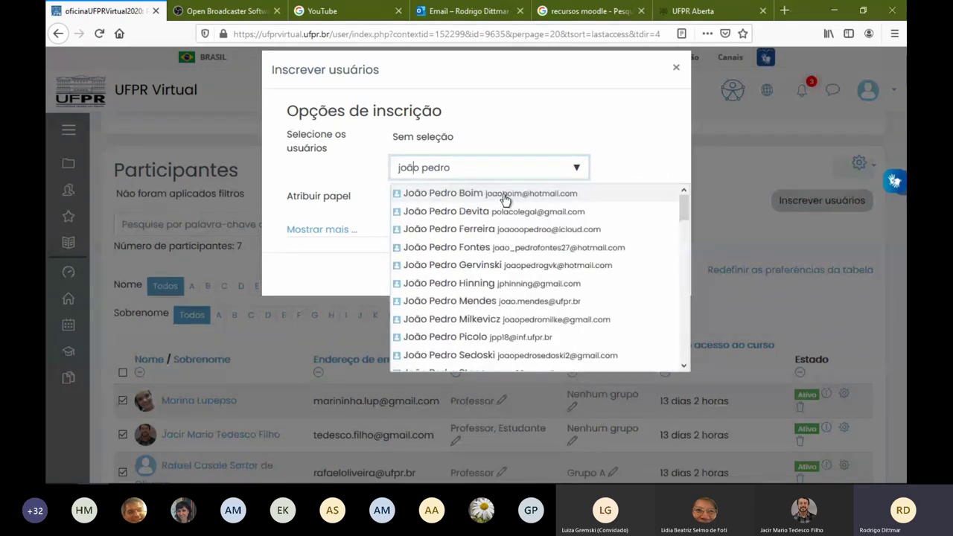
click(614, 165)
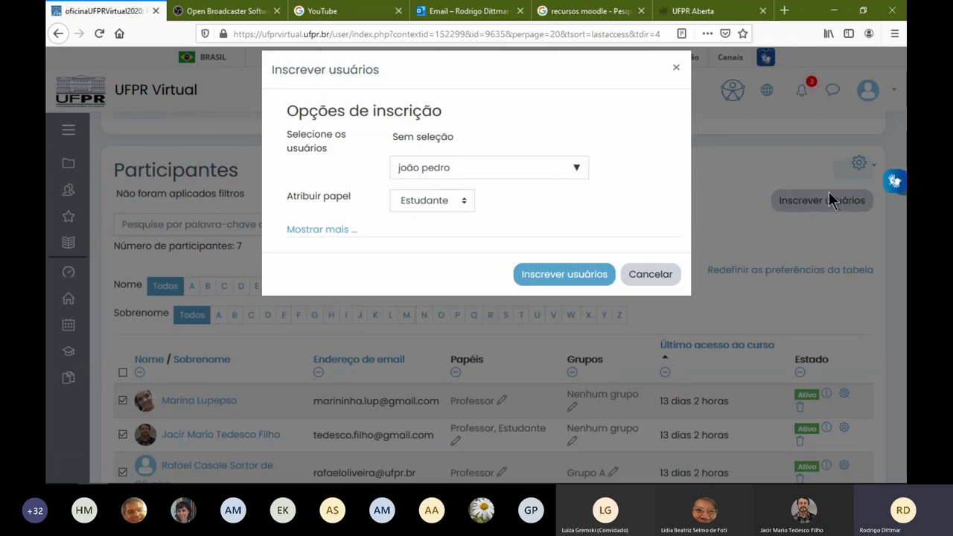
Leave the assigned role at Estudante and cancel the enrolment dialog
click(456, 200)
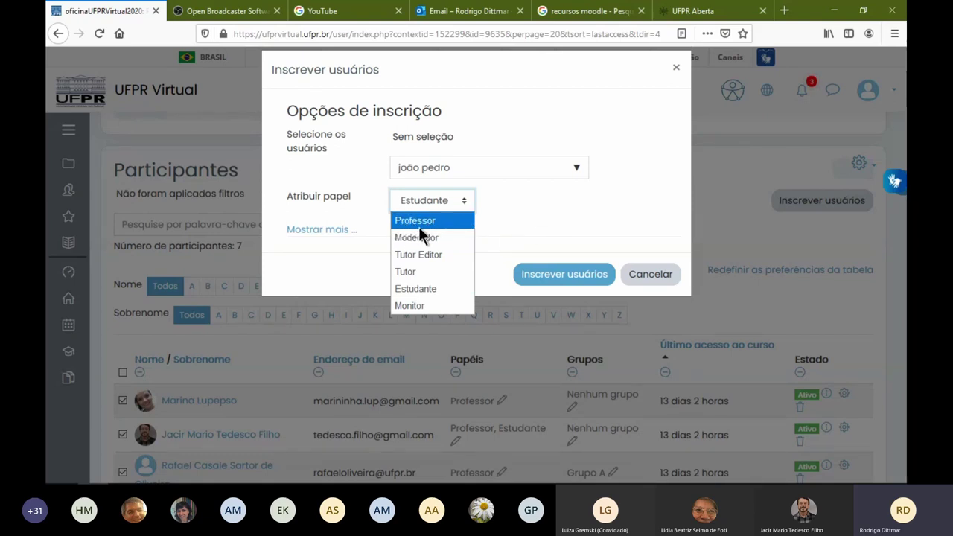
click(613, 242)
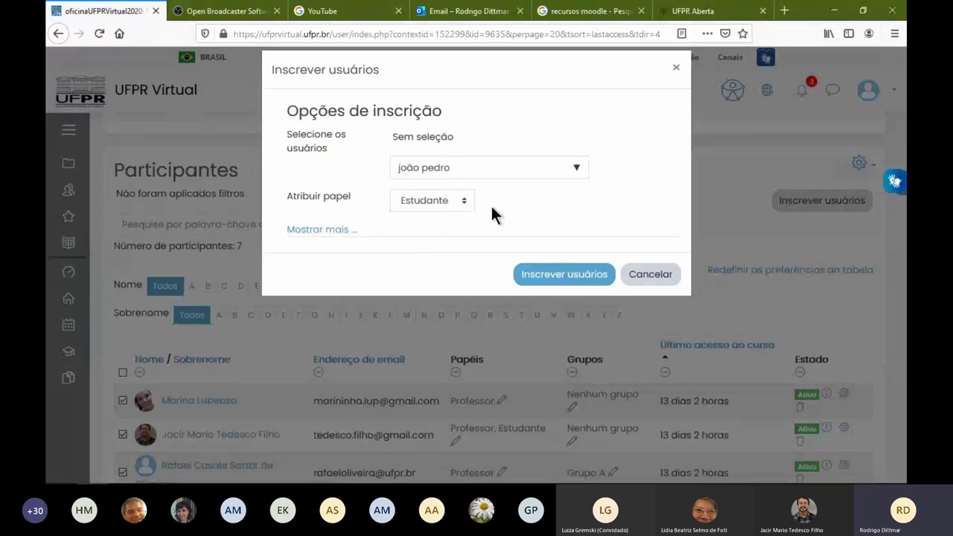
click(650, 275)
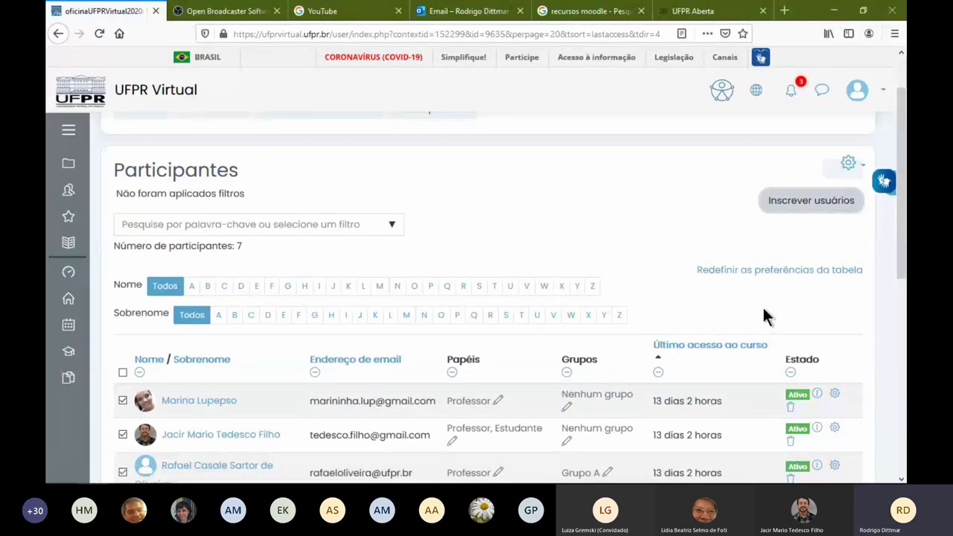
Remove the Professor role from the second participant, keeping only Estudante
scroll(762, 305, down, 3)
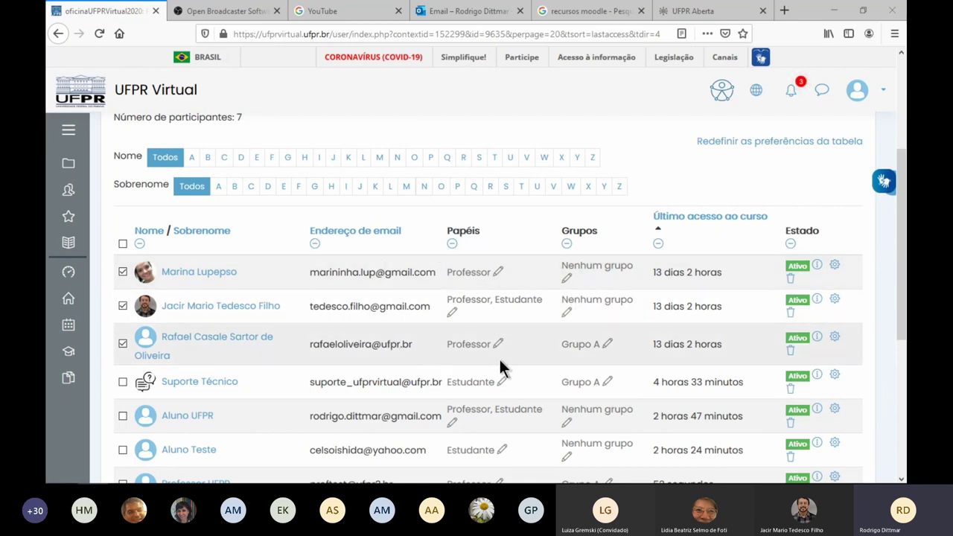
click(456, 316)
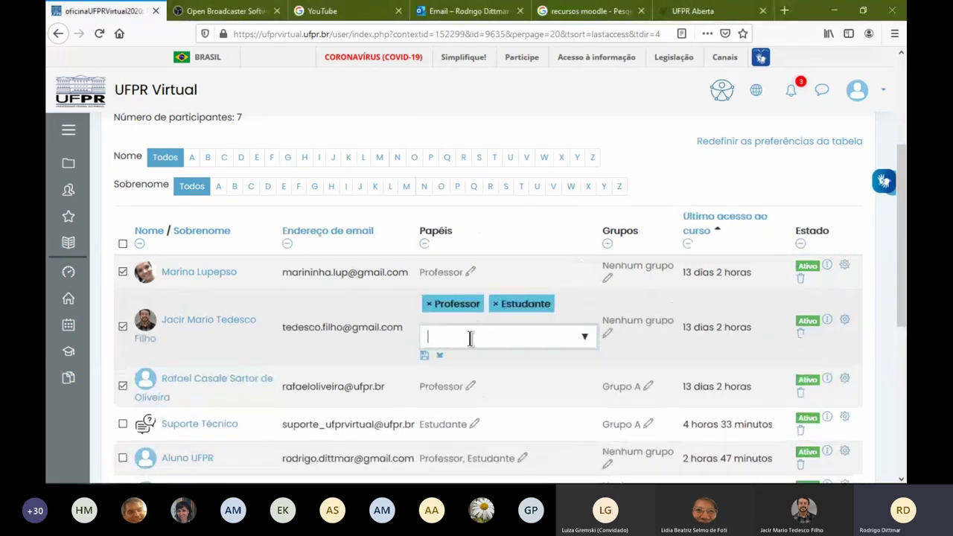
click(428, 304)
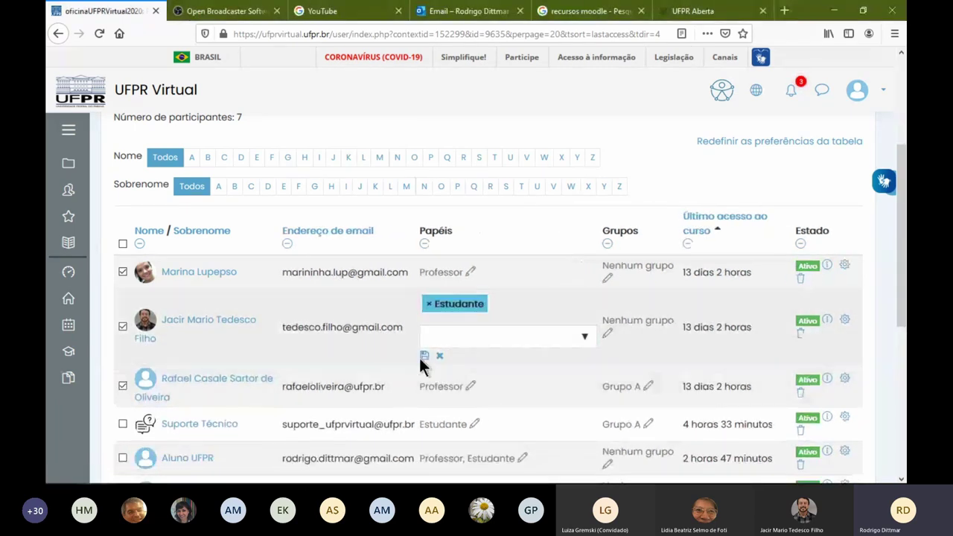
click(425, 355)
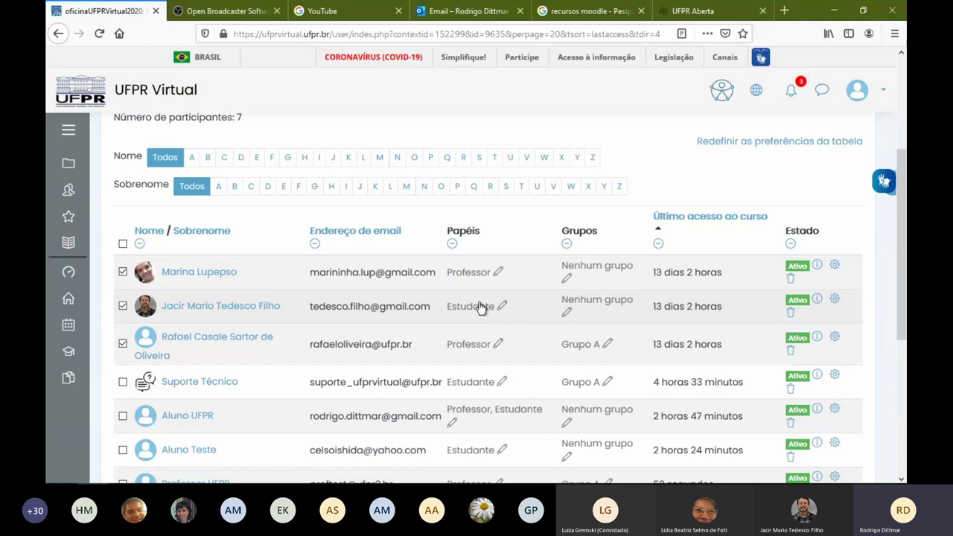
Add Tutor Editor to that participant's roles and save
click(502, 306)
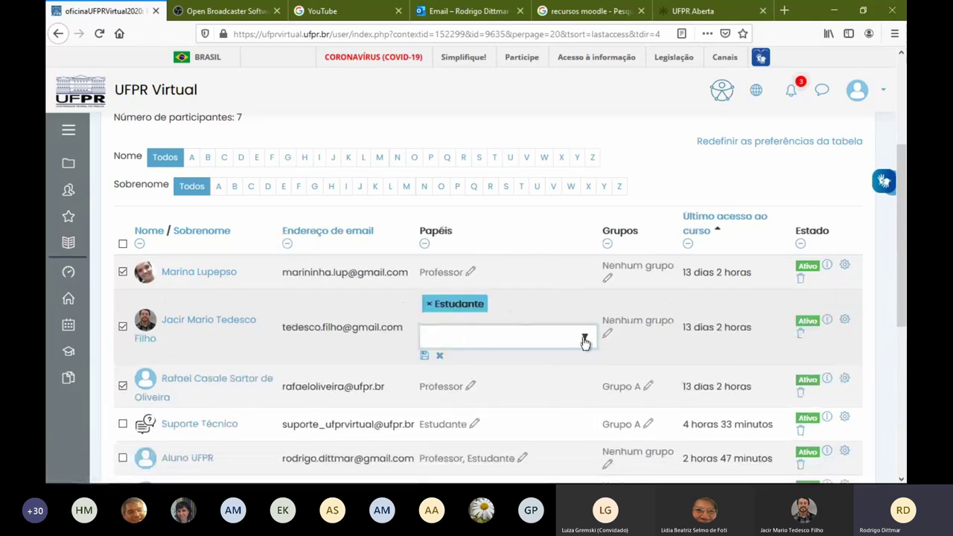
click(471, 338)
click(484, 400)
click(406, 352)
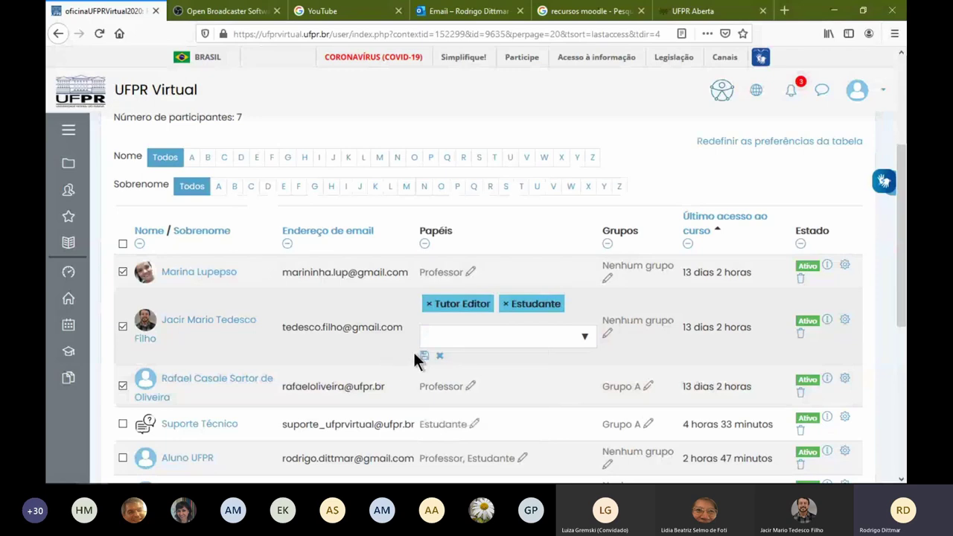
click(424, 356)
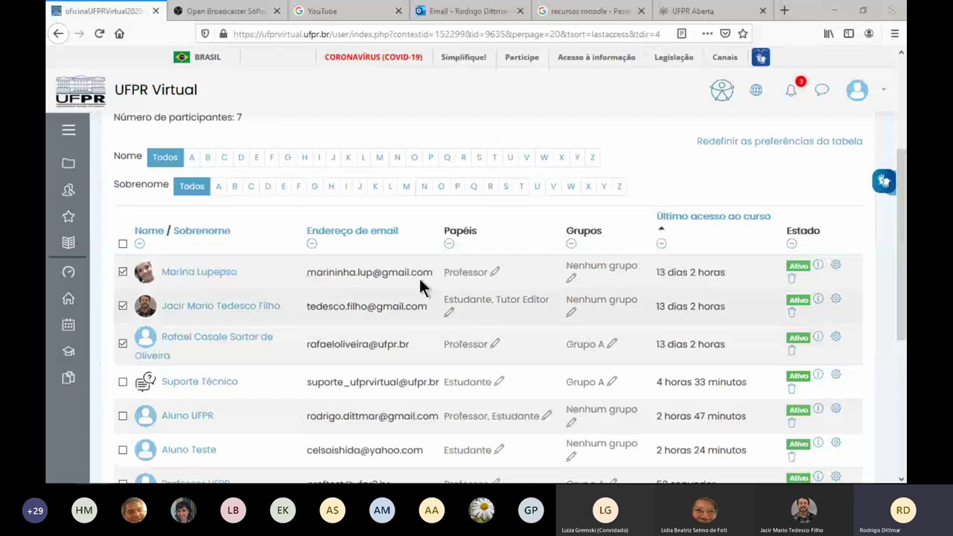
From the site home, open the Tutoriais course, view the academic-administrative tutorials, and return
click(65, 307)
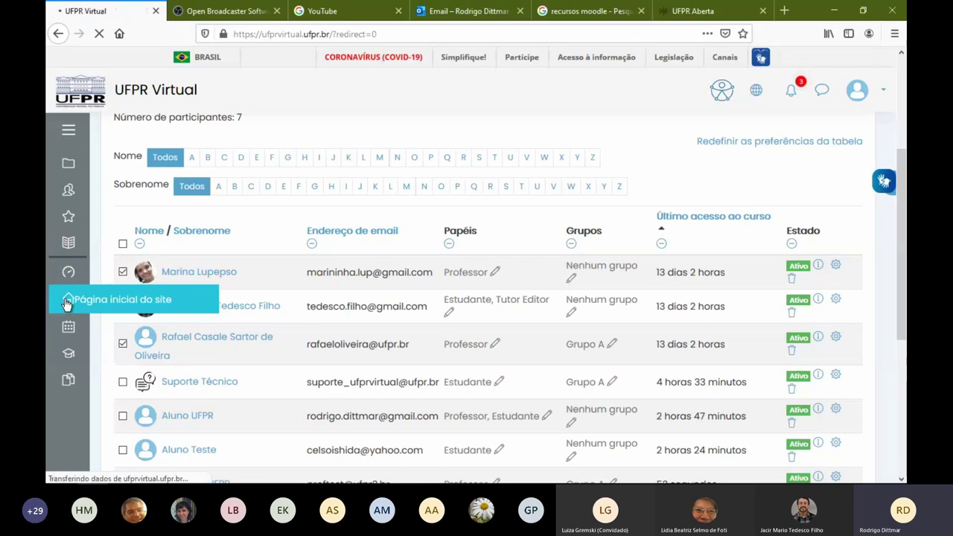
scroll(404, 361, down, 4)
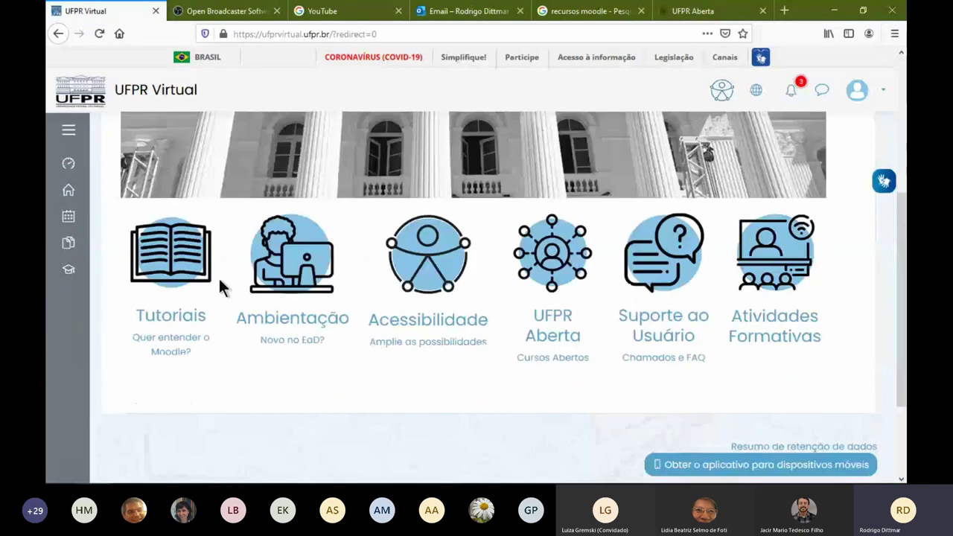
click(165, 263)
click(267, 268)
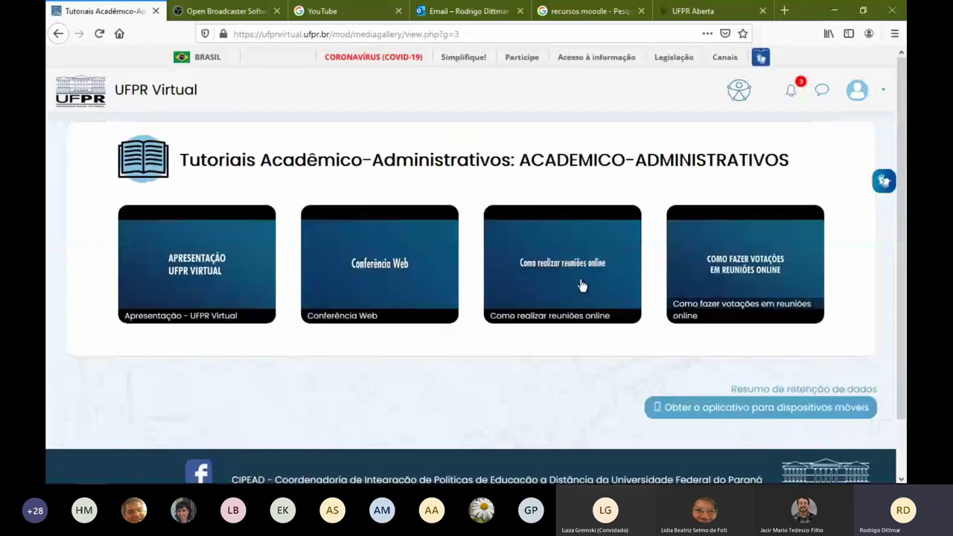
click(58, 33)
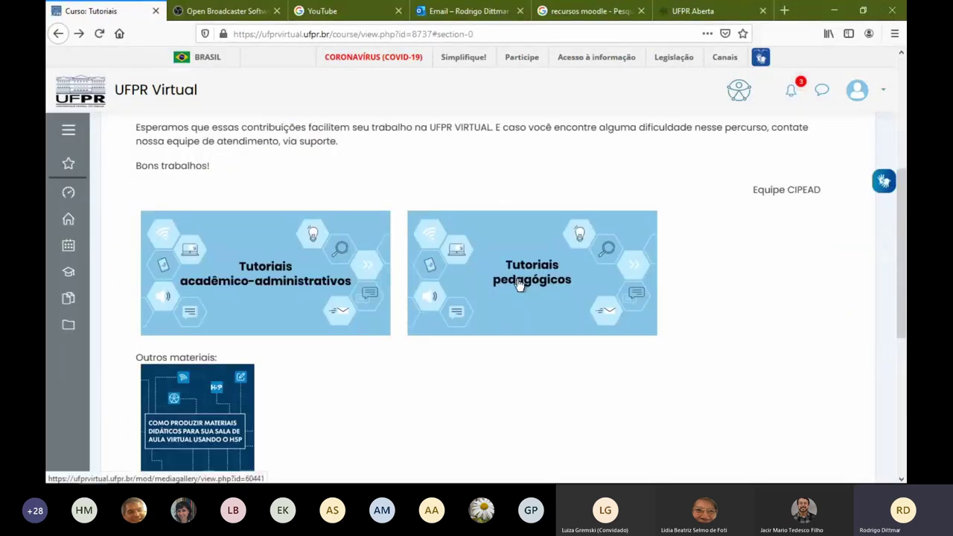
Browse the Tutoriais pedagógicos gallery, then return to the Tutoriais course page
click(526, 289)
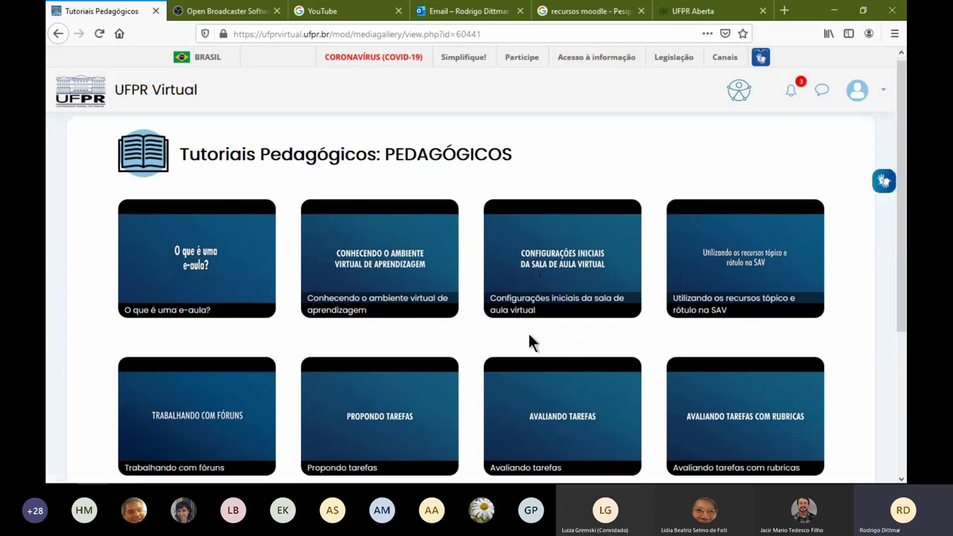
scroll(370, 338, down, 3)
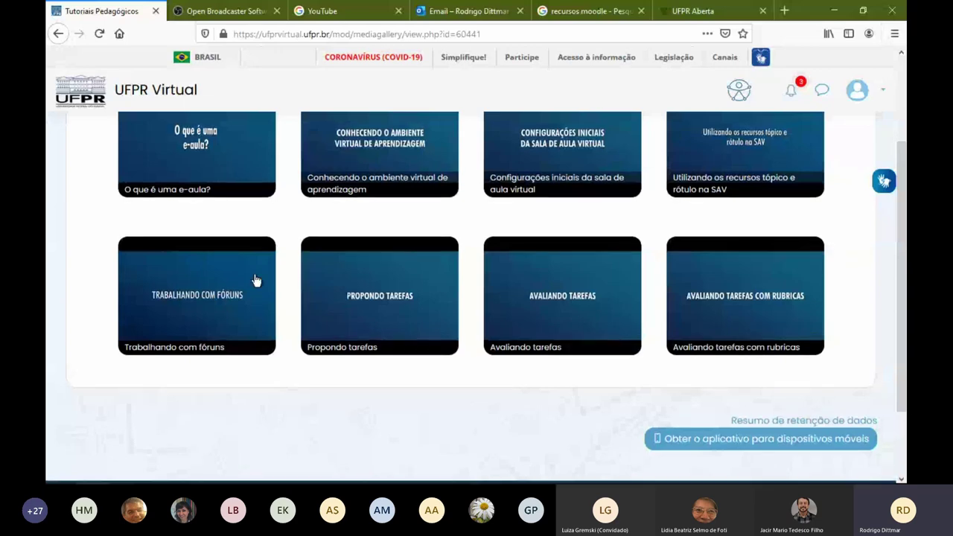
scroll(255, 276, up, 3)
click(59, 34)
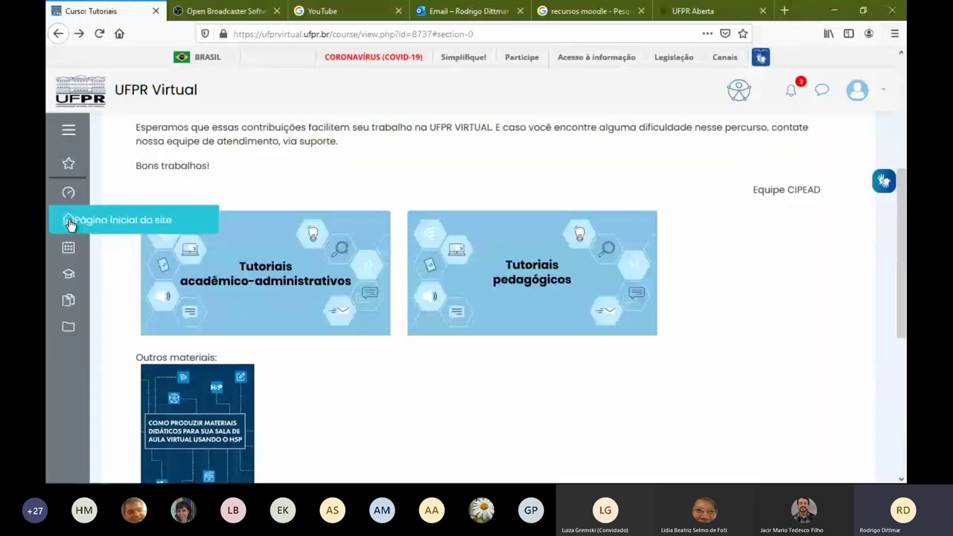
Return to the UFPR Virtual home page and enter the Suporte ao Usuário course
click(275, 290)
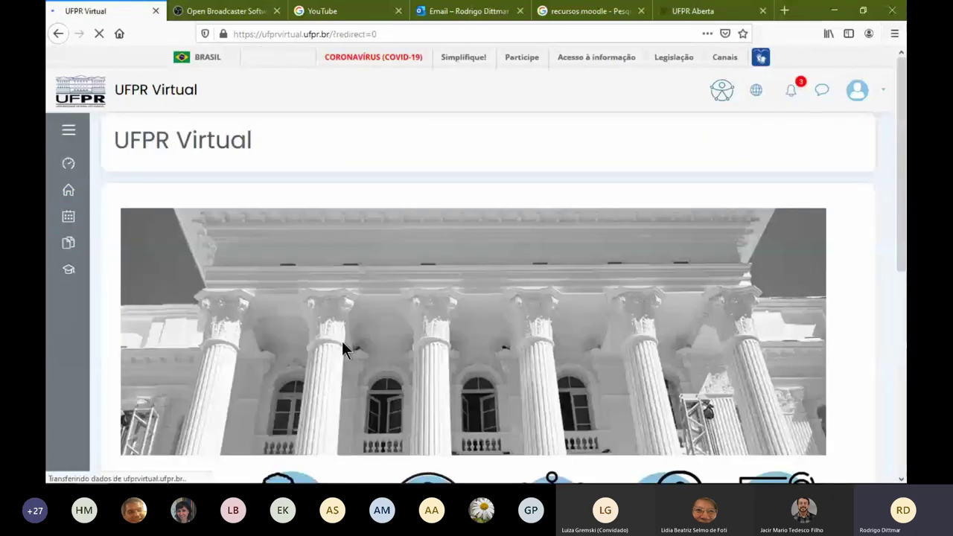
scroll(346, 327, down, 3)
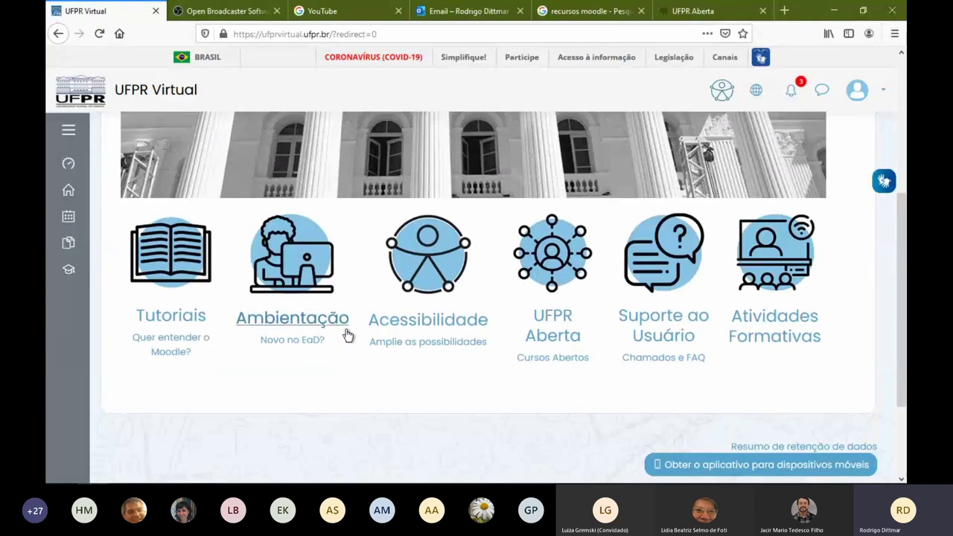
click(655, 281)
scroll(350, 318, down, 4)
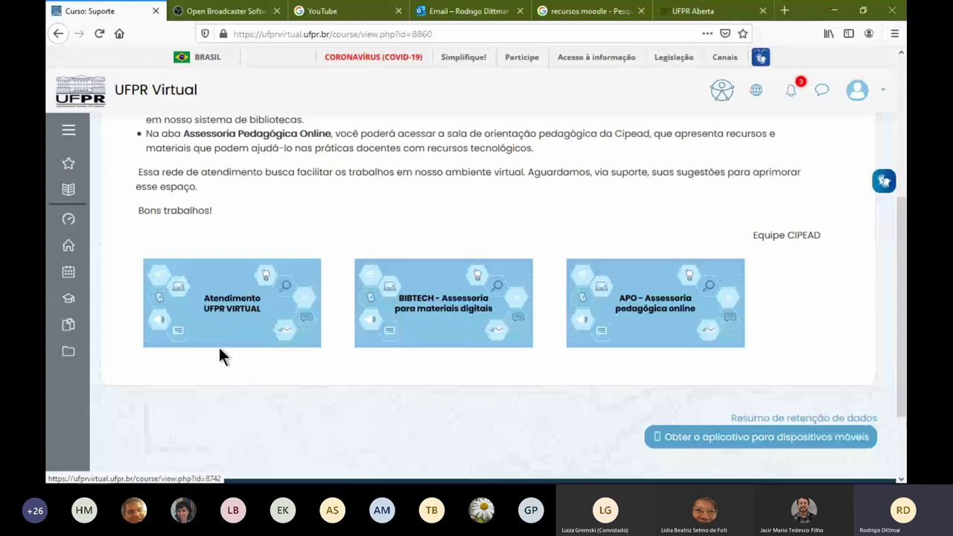
Open the Atendimento UFPR VIRTUAL page and browse its 'Em que podemos ajudar?' request options
click(269, 338)
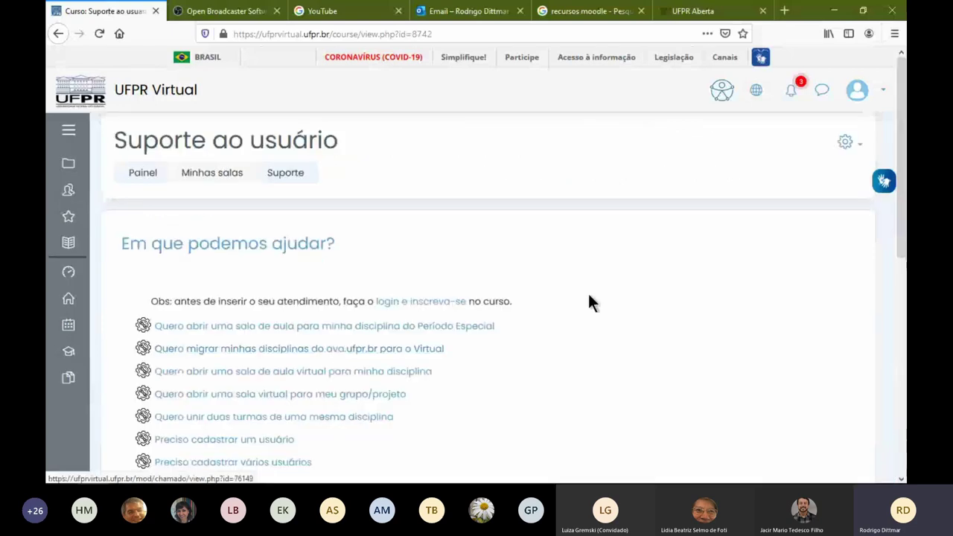
scroll(573, 306, down, 1)
scroll(554, 309, down, 1)
drag(536, 198, 563, 305)
click(562, 363)
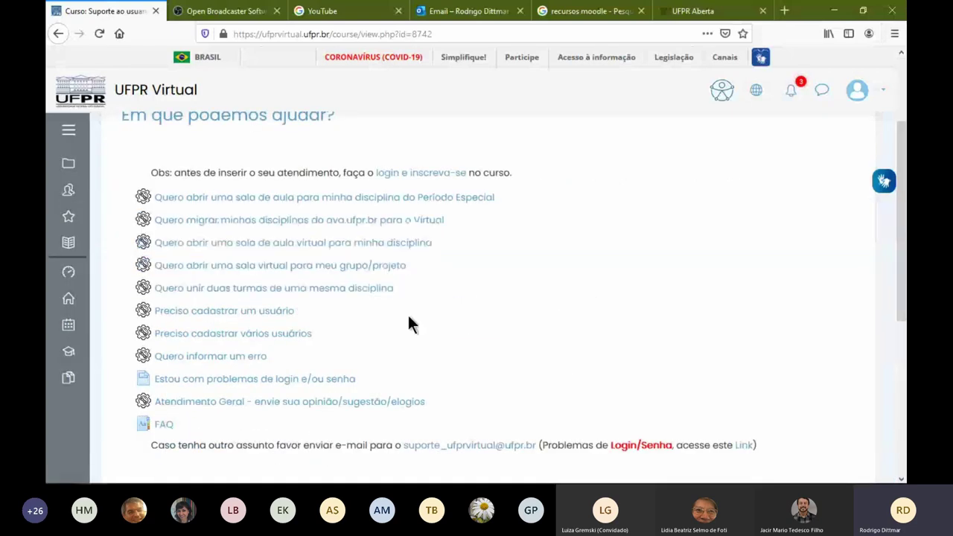